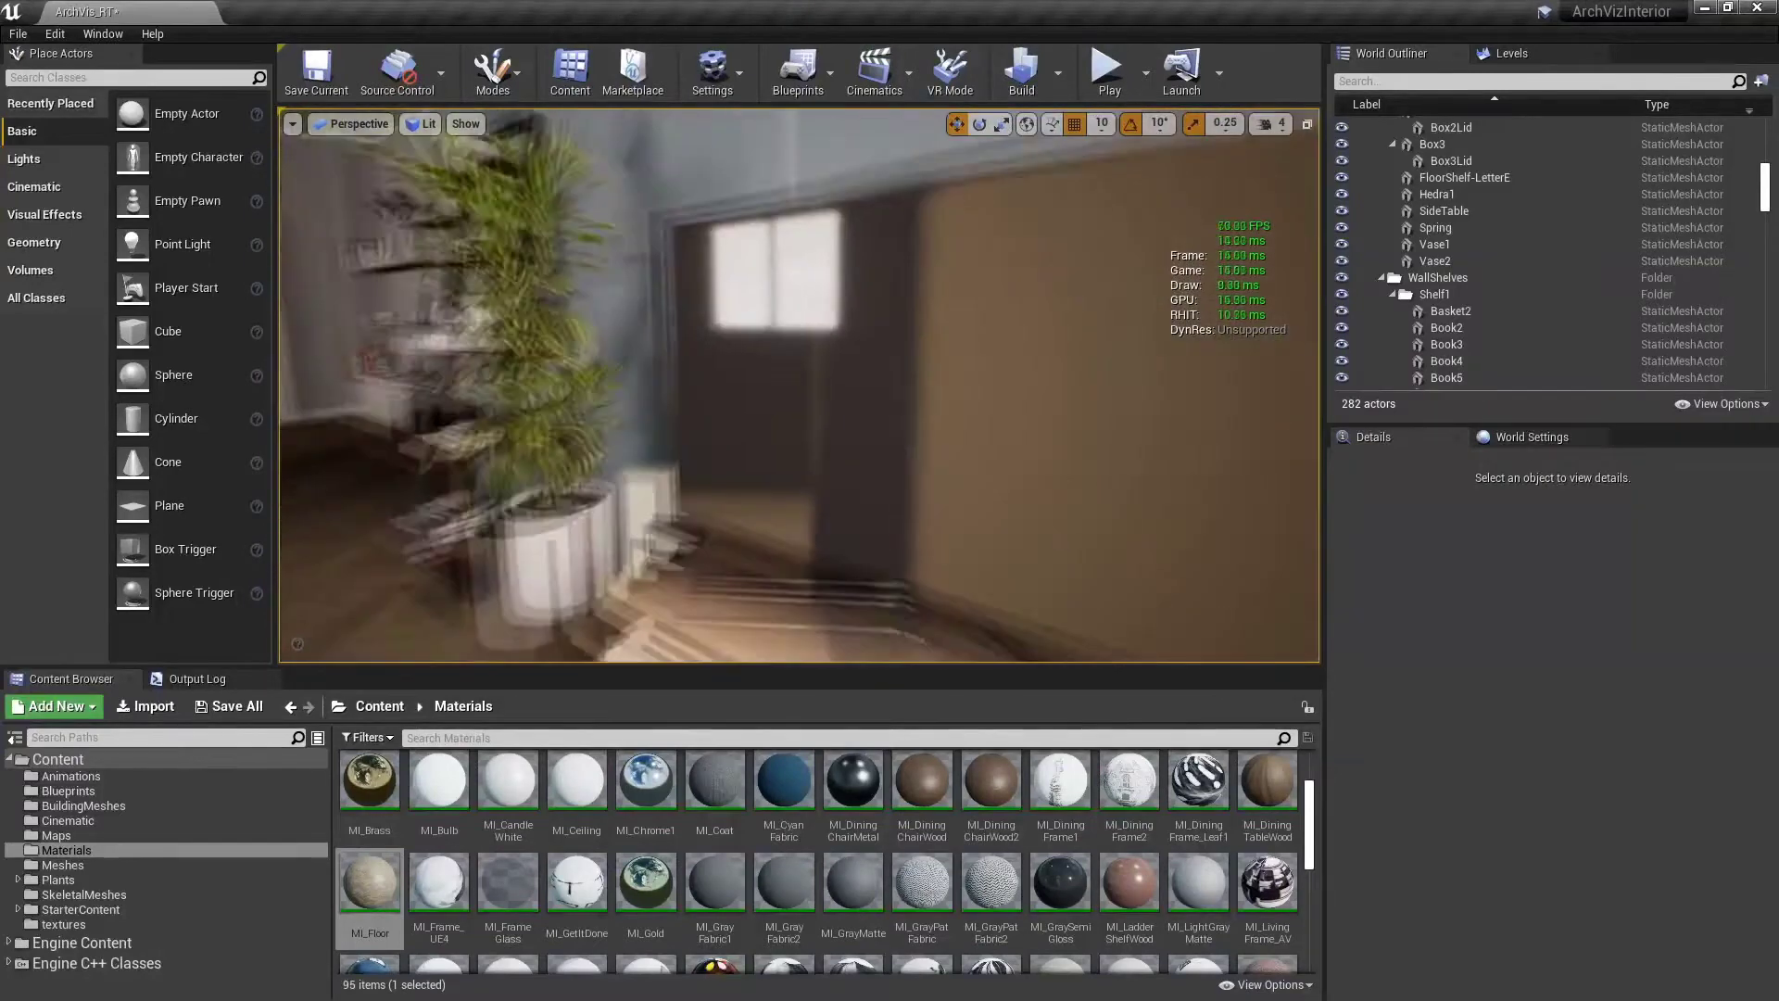
Run the console command r.RayTracing.EnableMaterials 1 while viewing the reflections on the television screen
right_click_drag(918, 381, 886, 441)
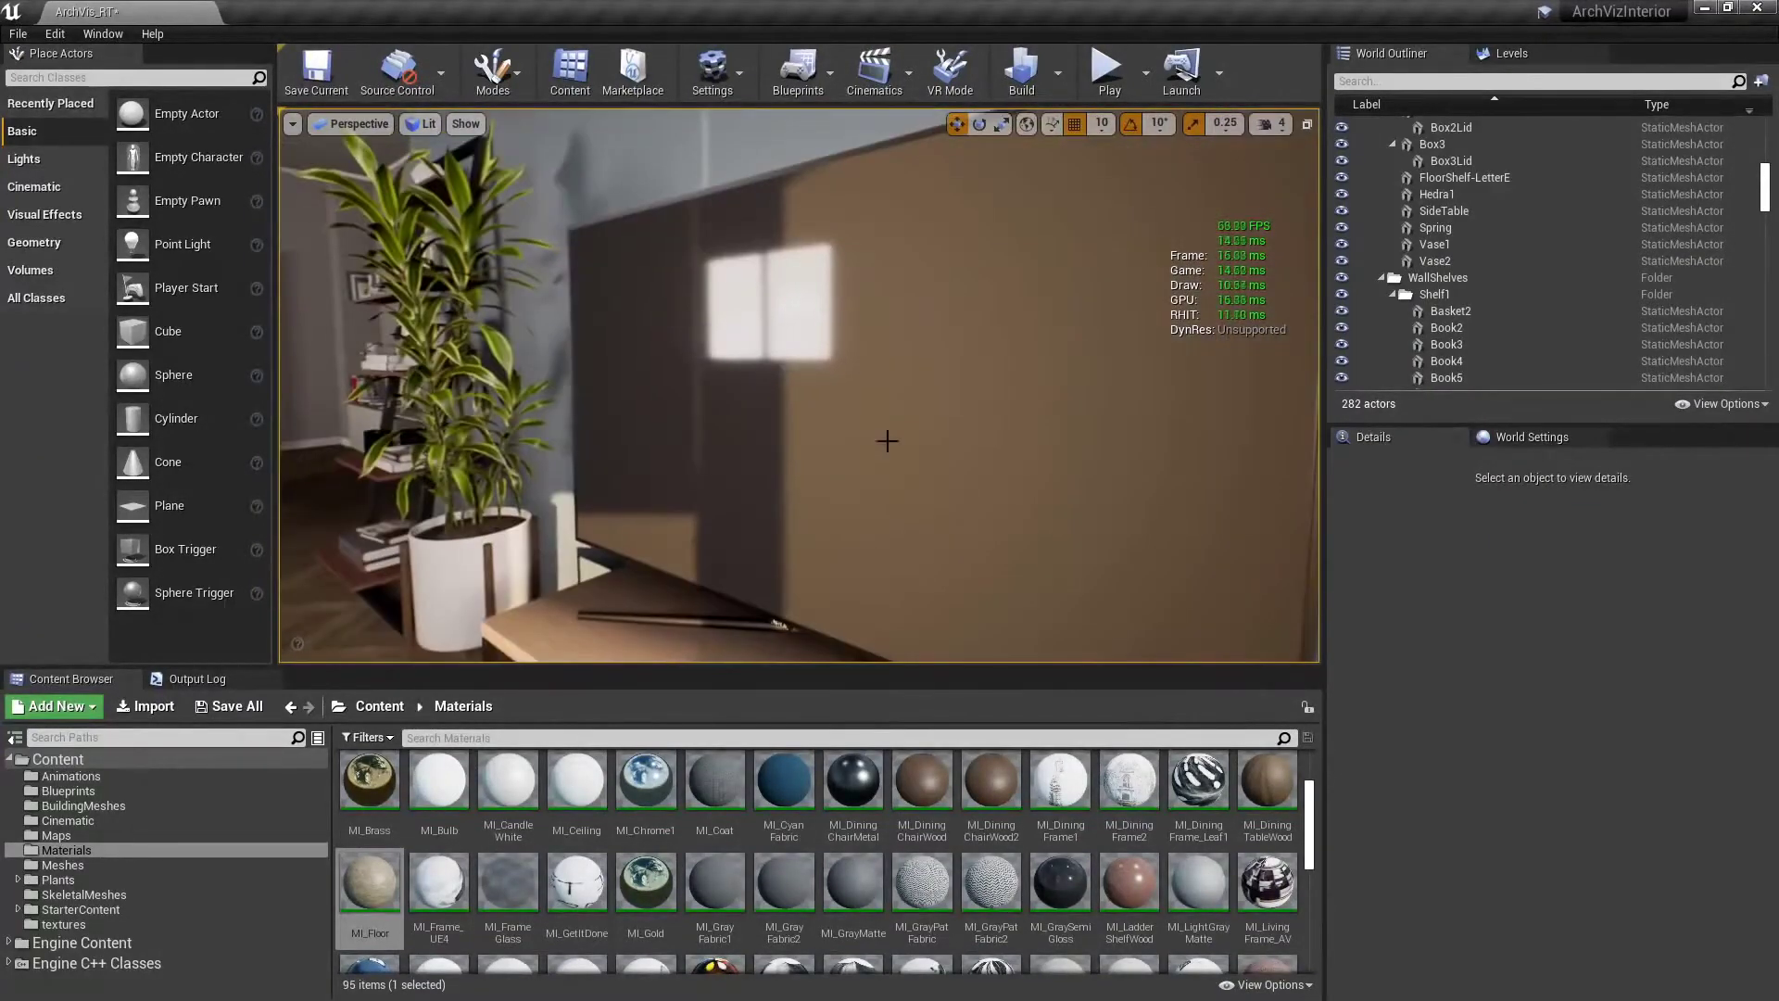
key("grave")
type("r.RayTracing.EnableMaterials 1")
key("Return")
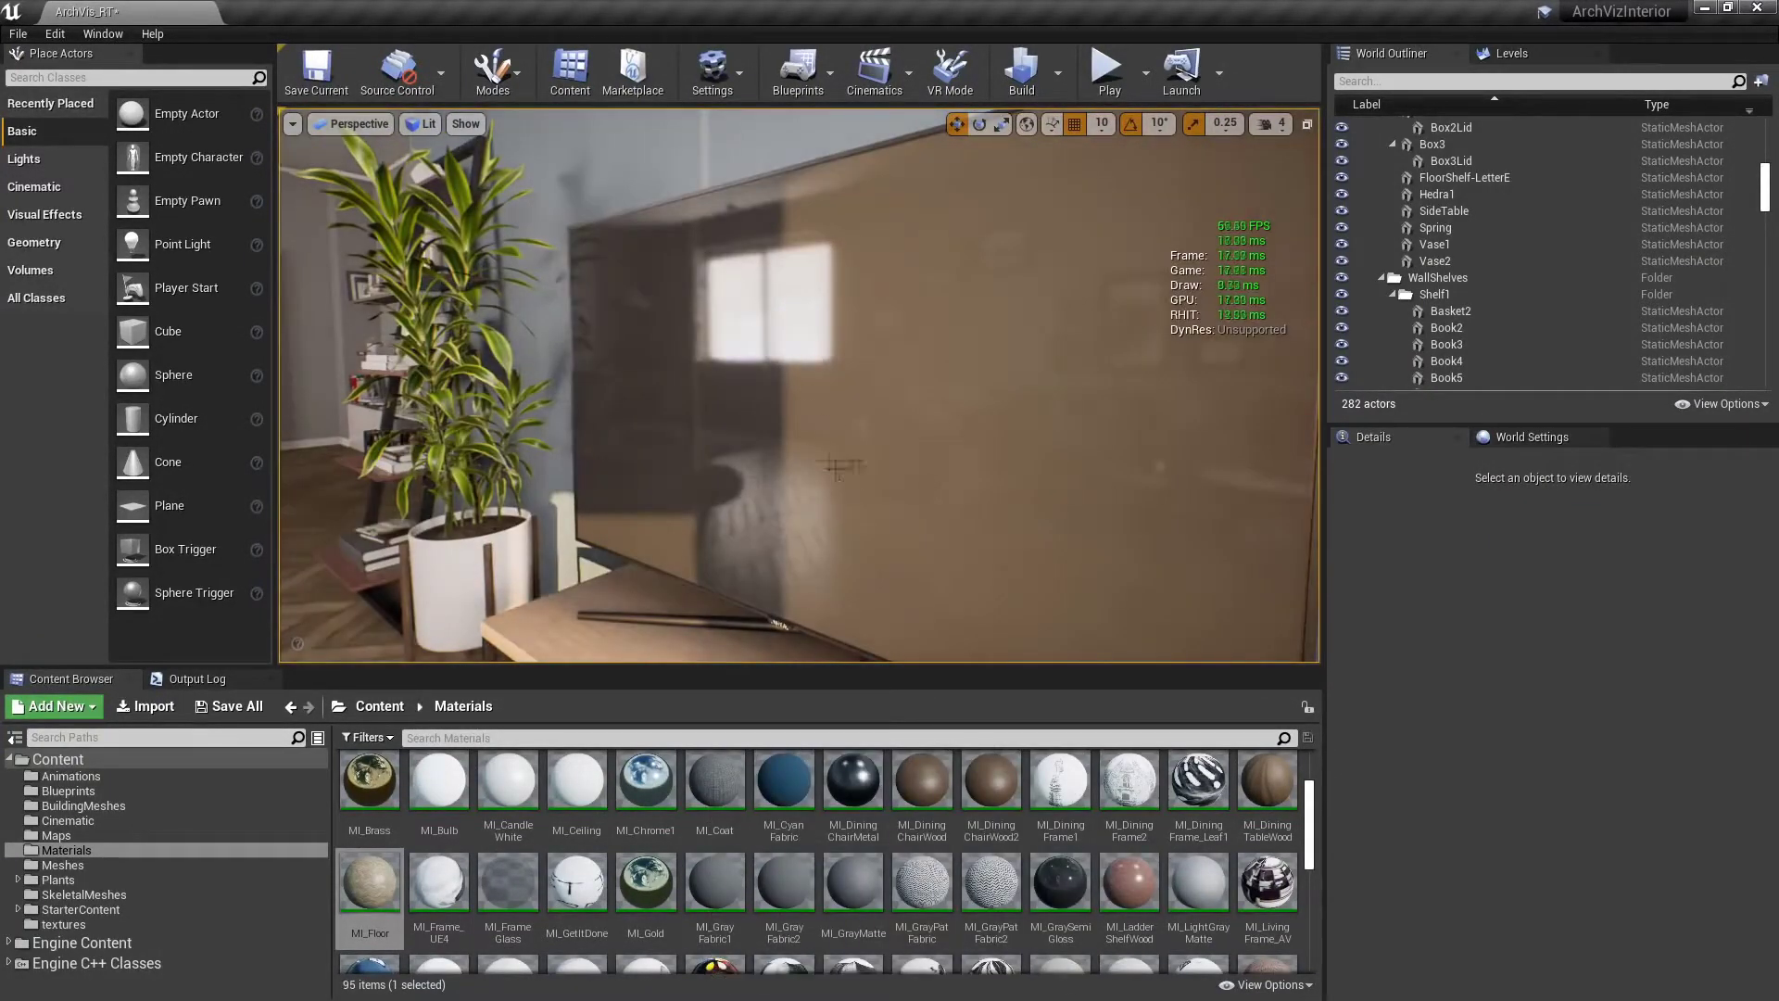
Select the wood floor and open its MI_Floor material instance and the parent M_RTMasterMaterial
right_click_drag(953, 472, 648, 477)
left_click(1064, 651)
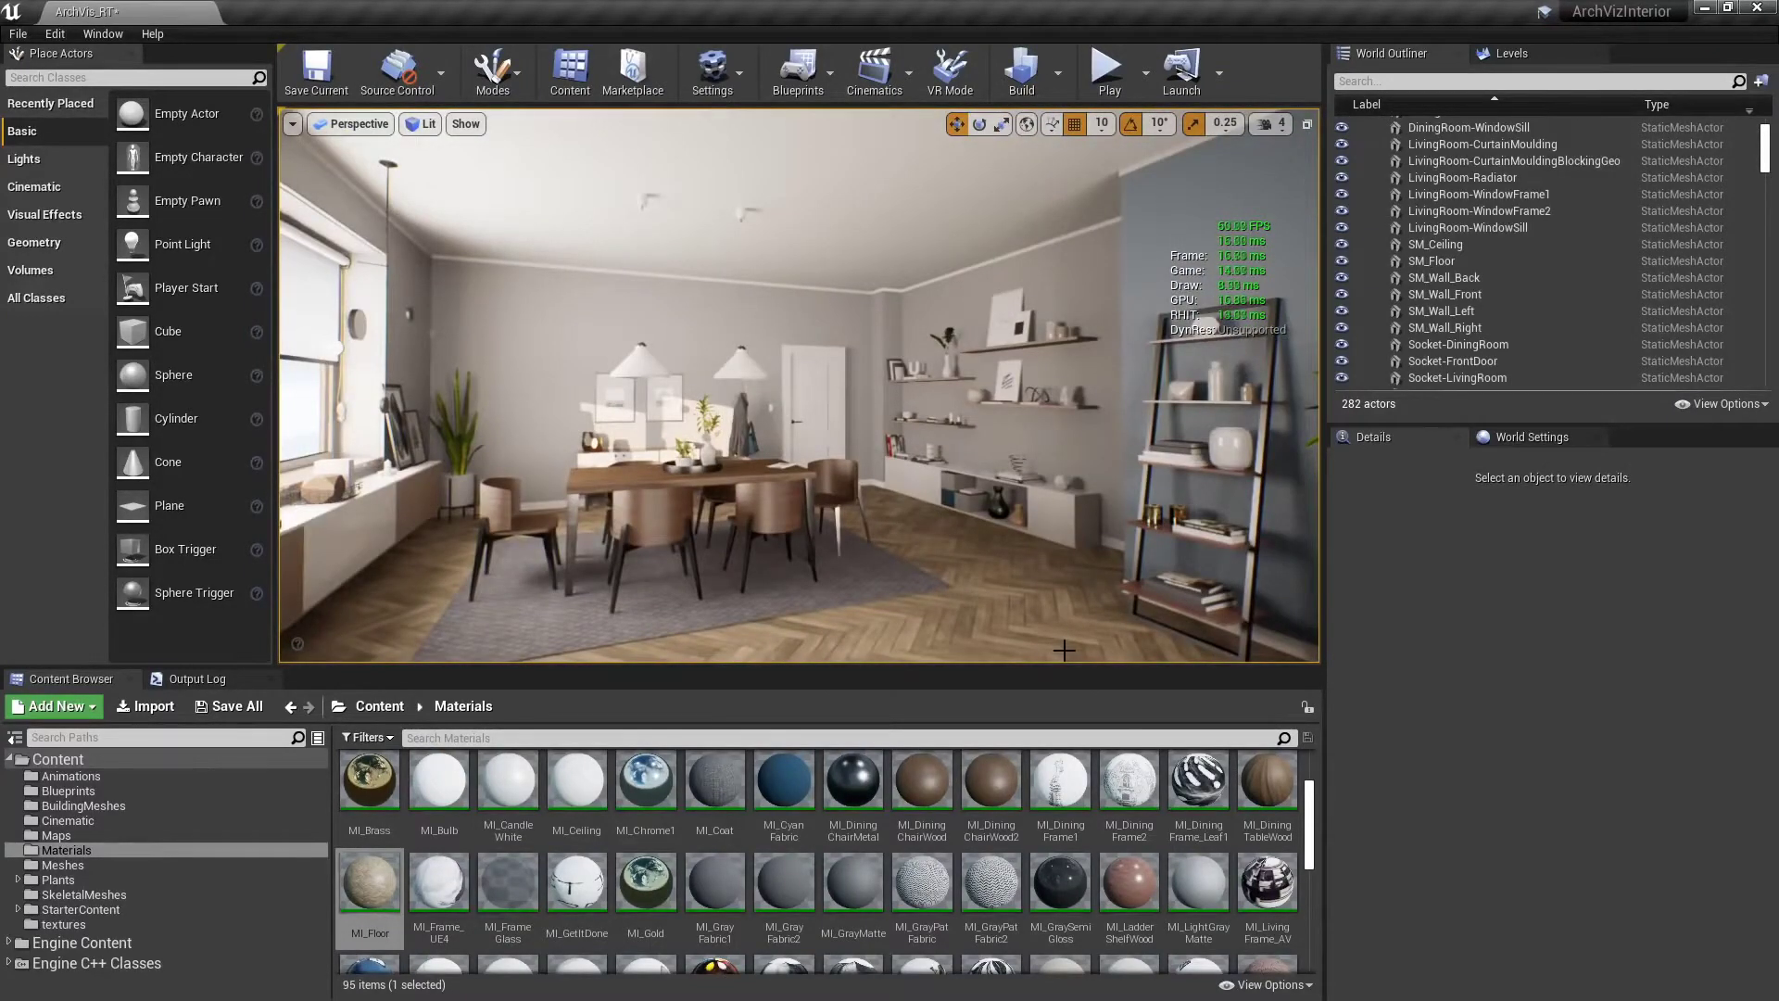
left_click(1064, 650)
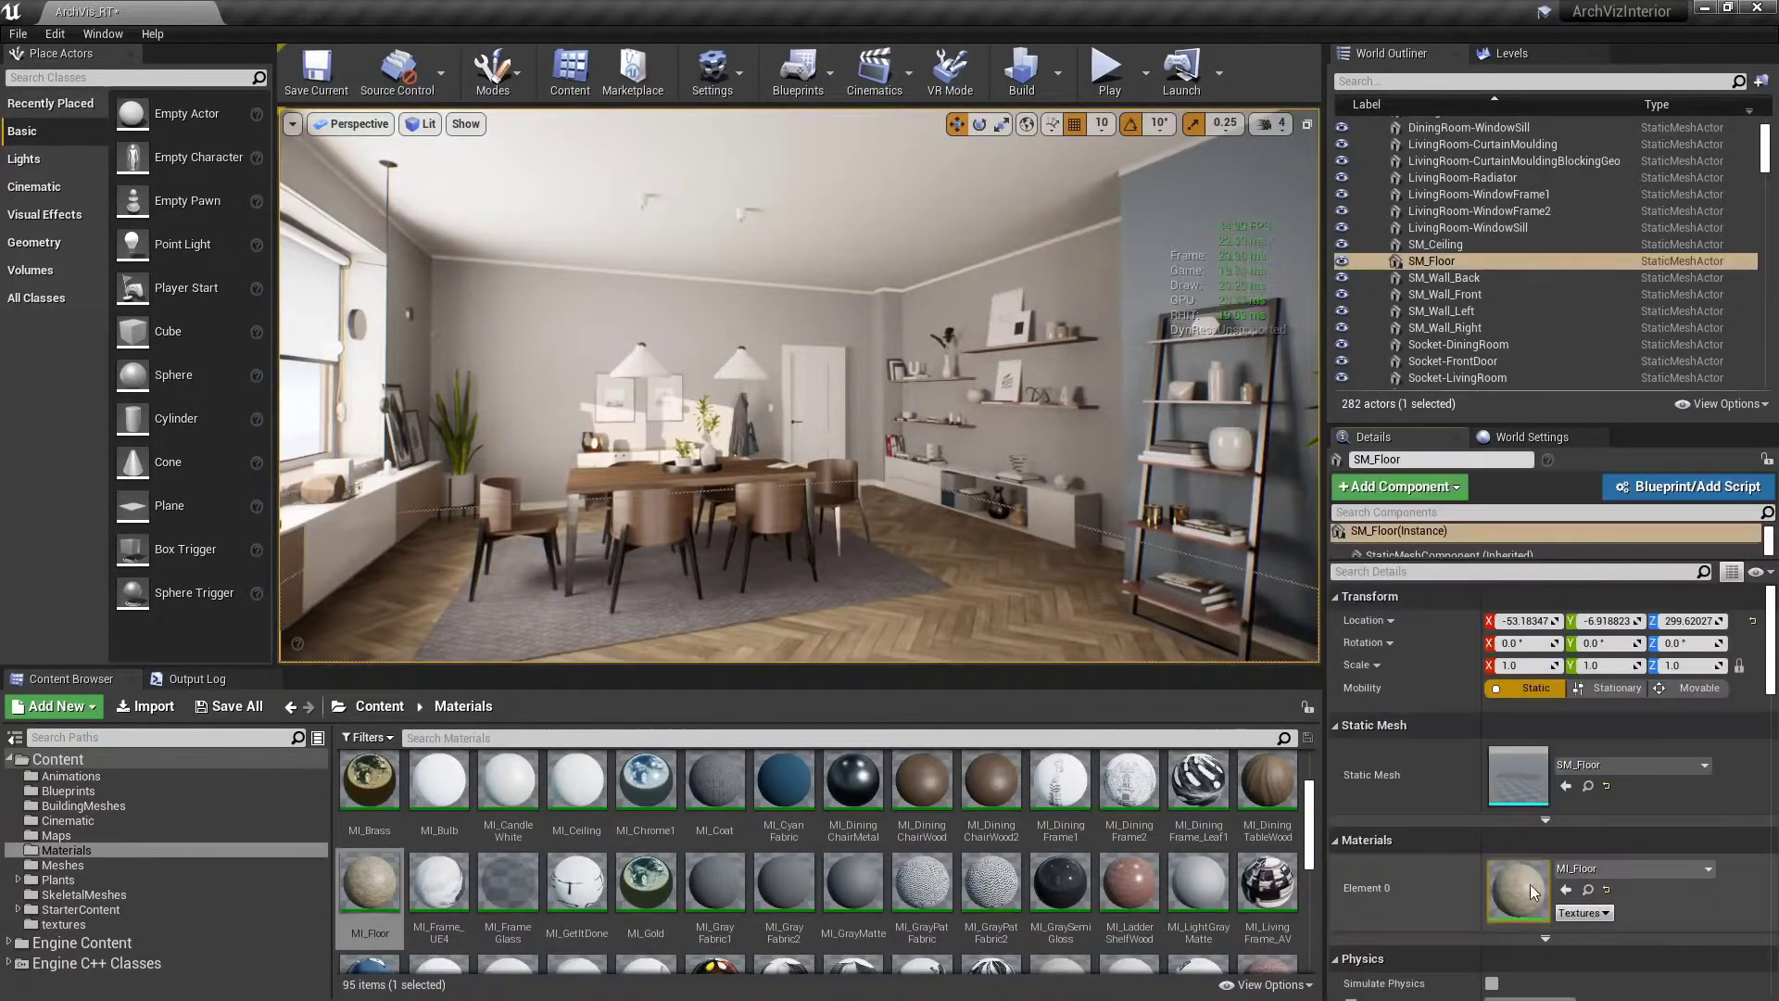
double_click(1530, 883)
scroll(1414, 619, "down", 5)
double_click(1267, 790)
Examine how the MakeMaterialAttributes nodes feed the RayTracingQualitySwitchReplace node in the master material graph
right_click_drag(473, 449, 826, 421)
scroll(996, 722, "down", 4)
right_click_drag(1002, 787, 1223, 565)
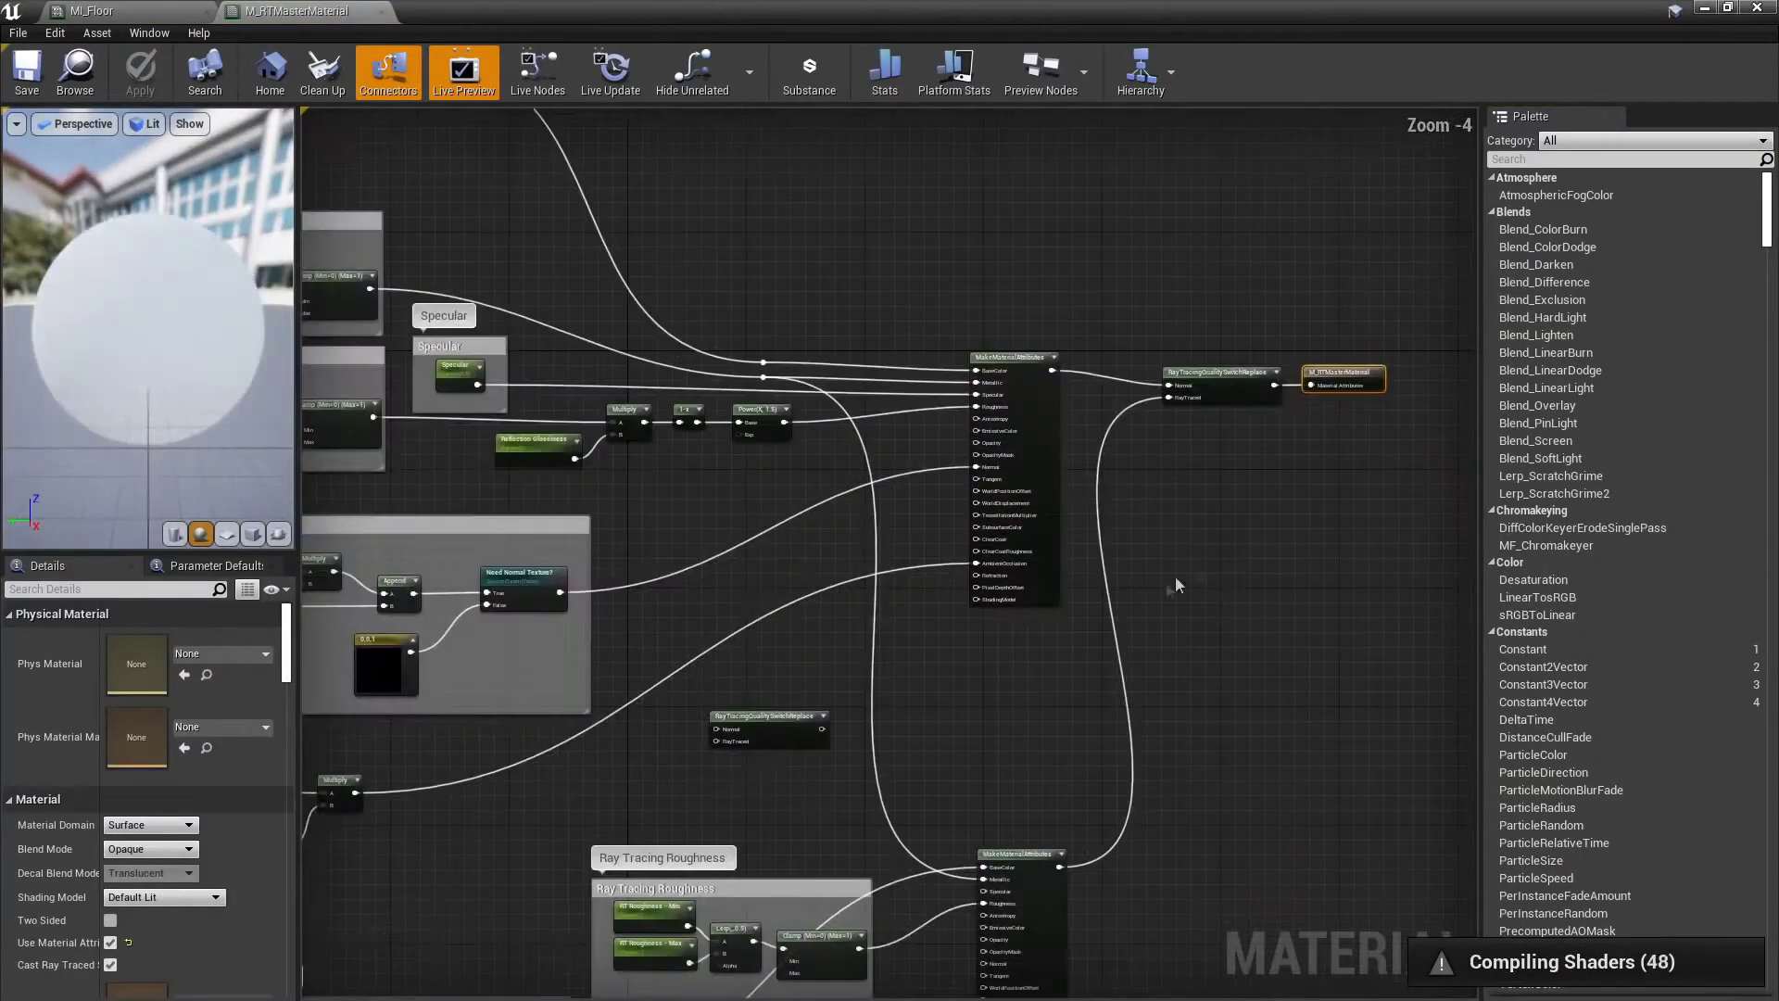
right_click_drag(1014, 704, 955, 781)
scroll(955, 781, "up", 3)
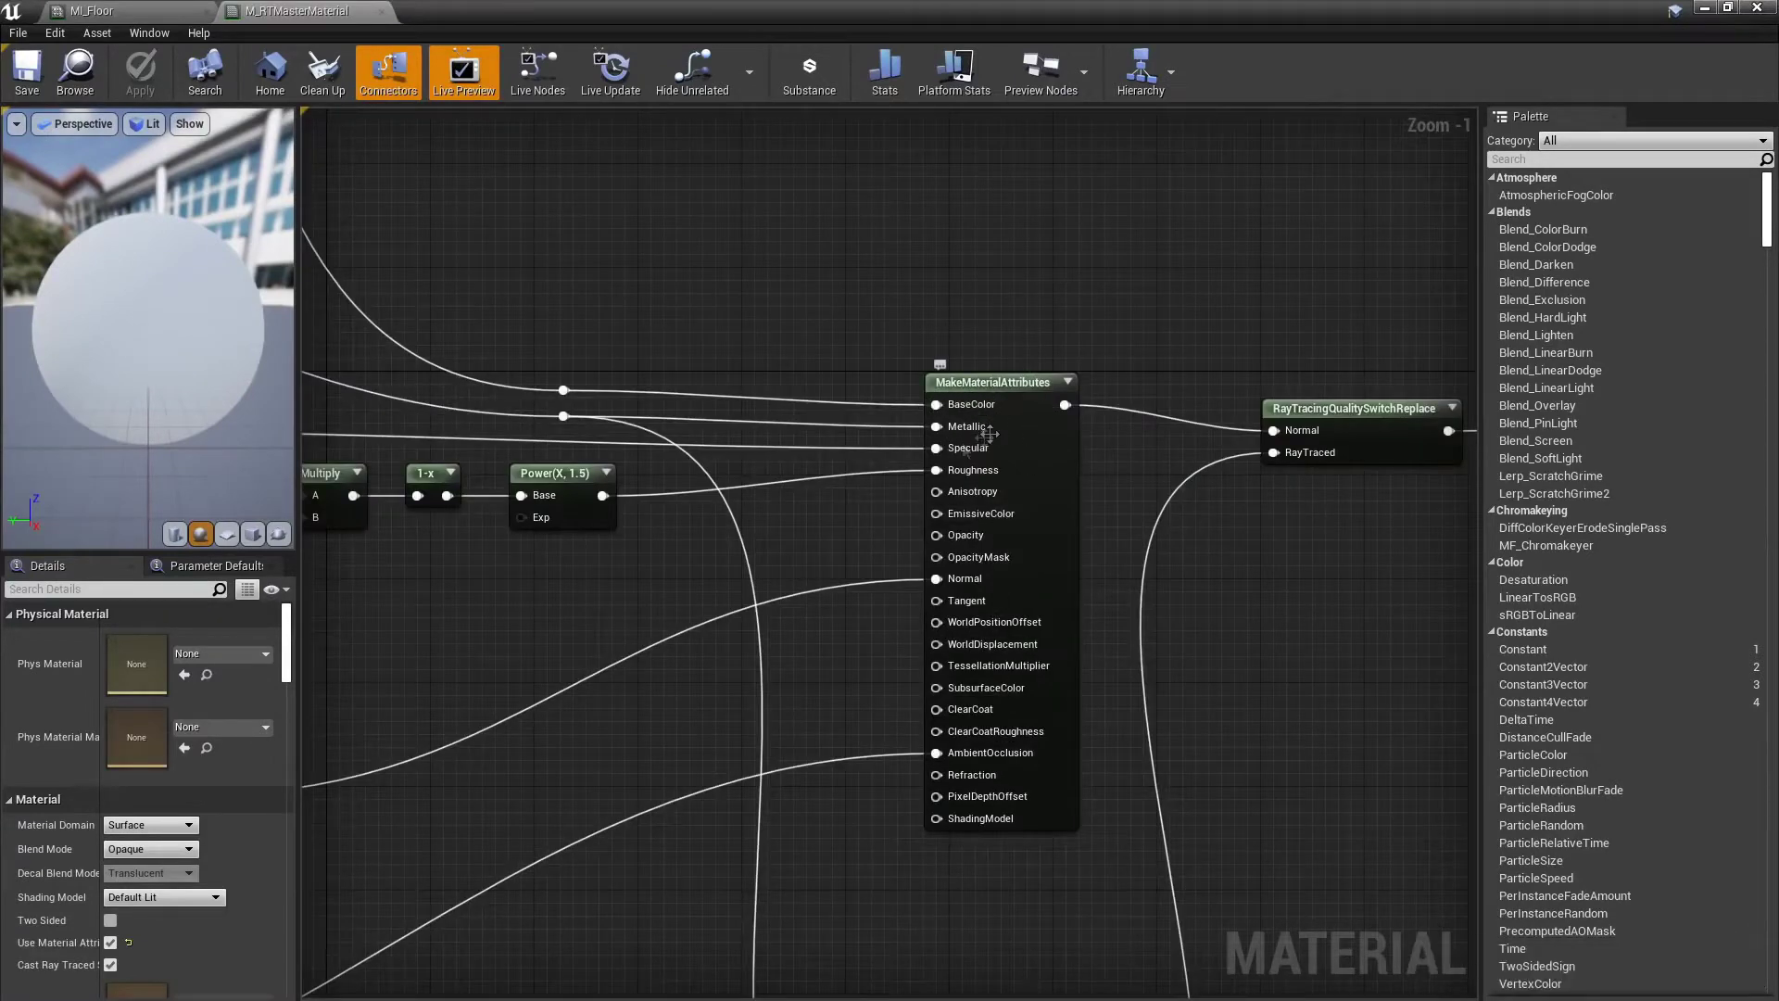
right_click_drag(1290, 596, 1055, 715)
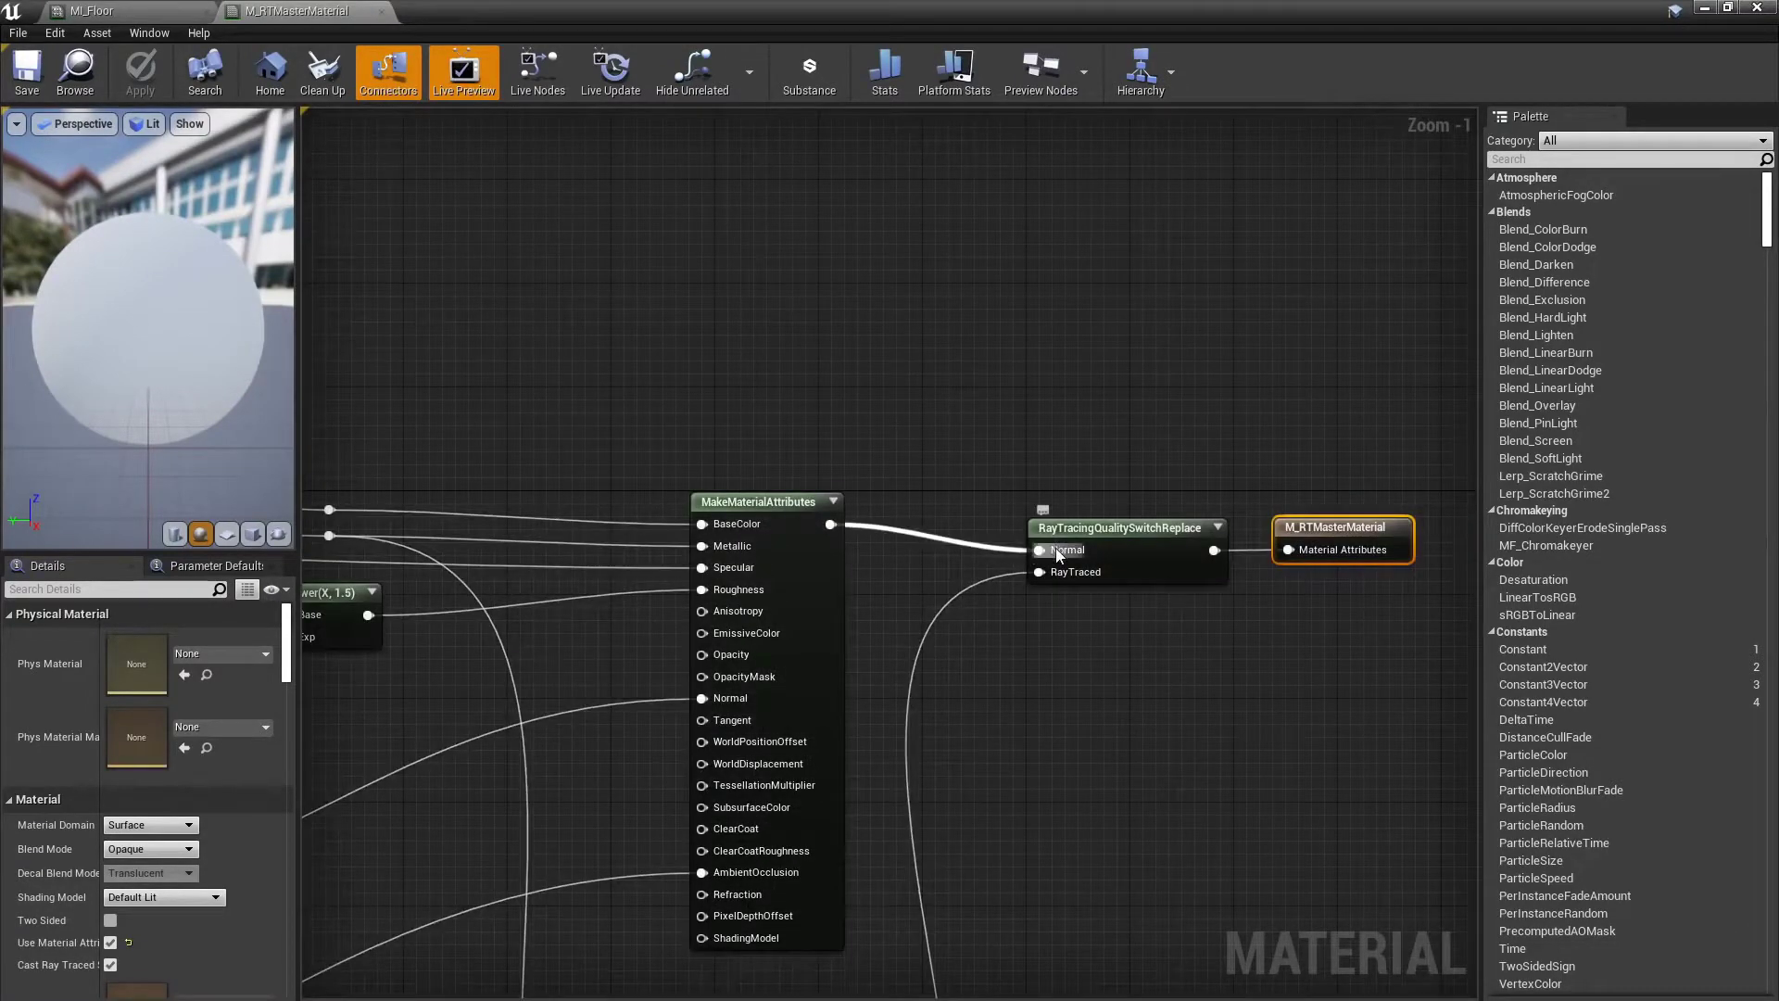
Add another RayTracingQualitySwitchReplace node beneath the connected one and delete it
right_click(1057, 690)
type("raytracing")
left_click(1143, 358)
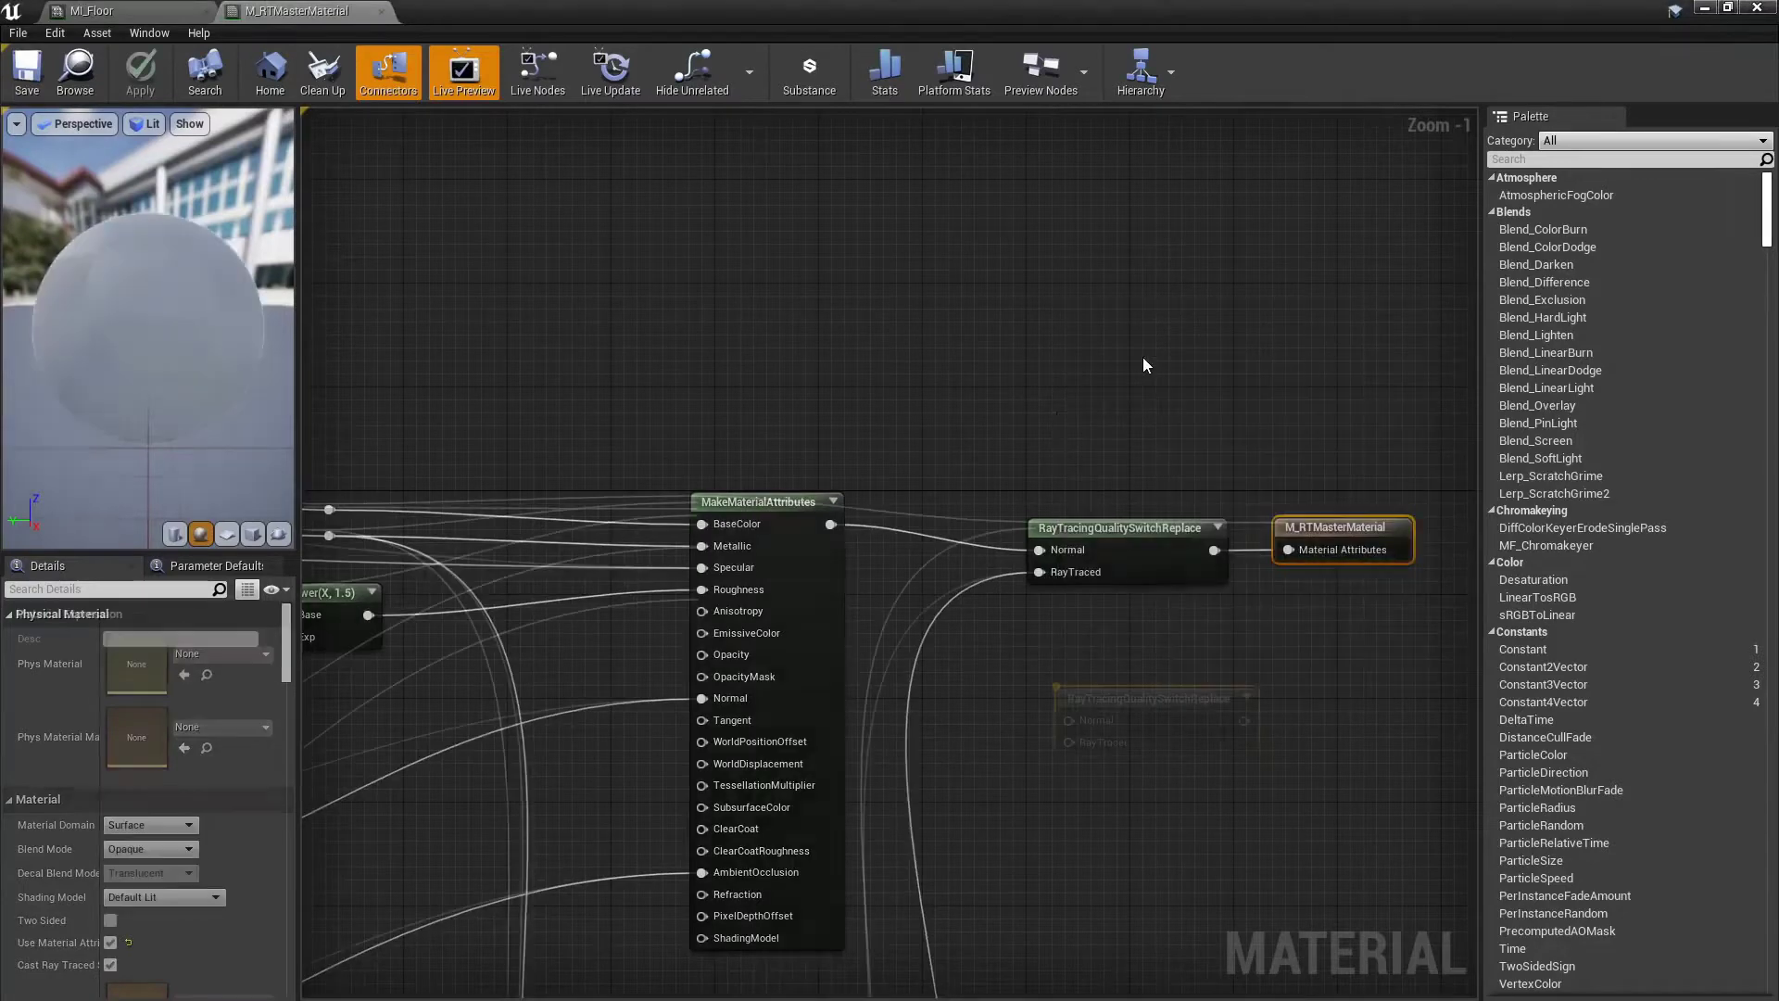
left_click_drag(1174, 708, 1159, 654)
key("Delete")
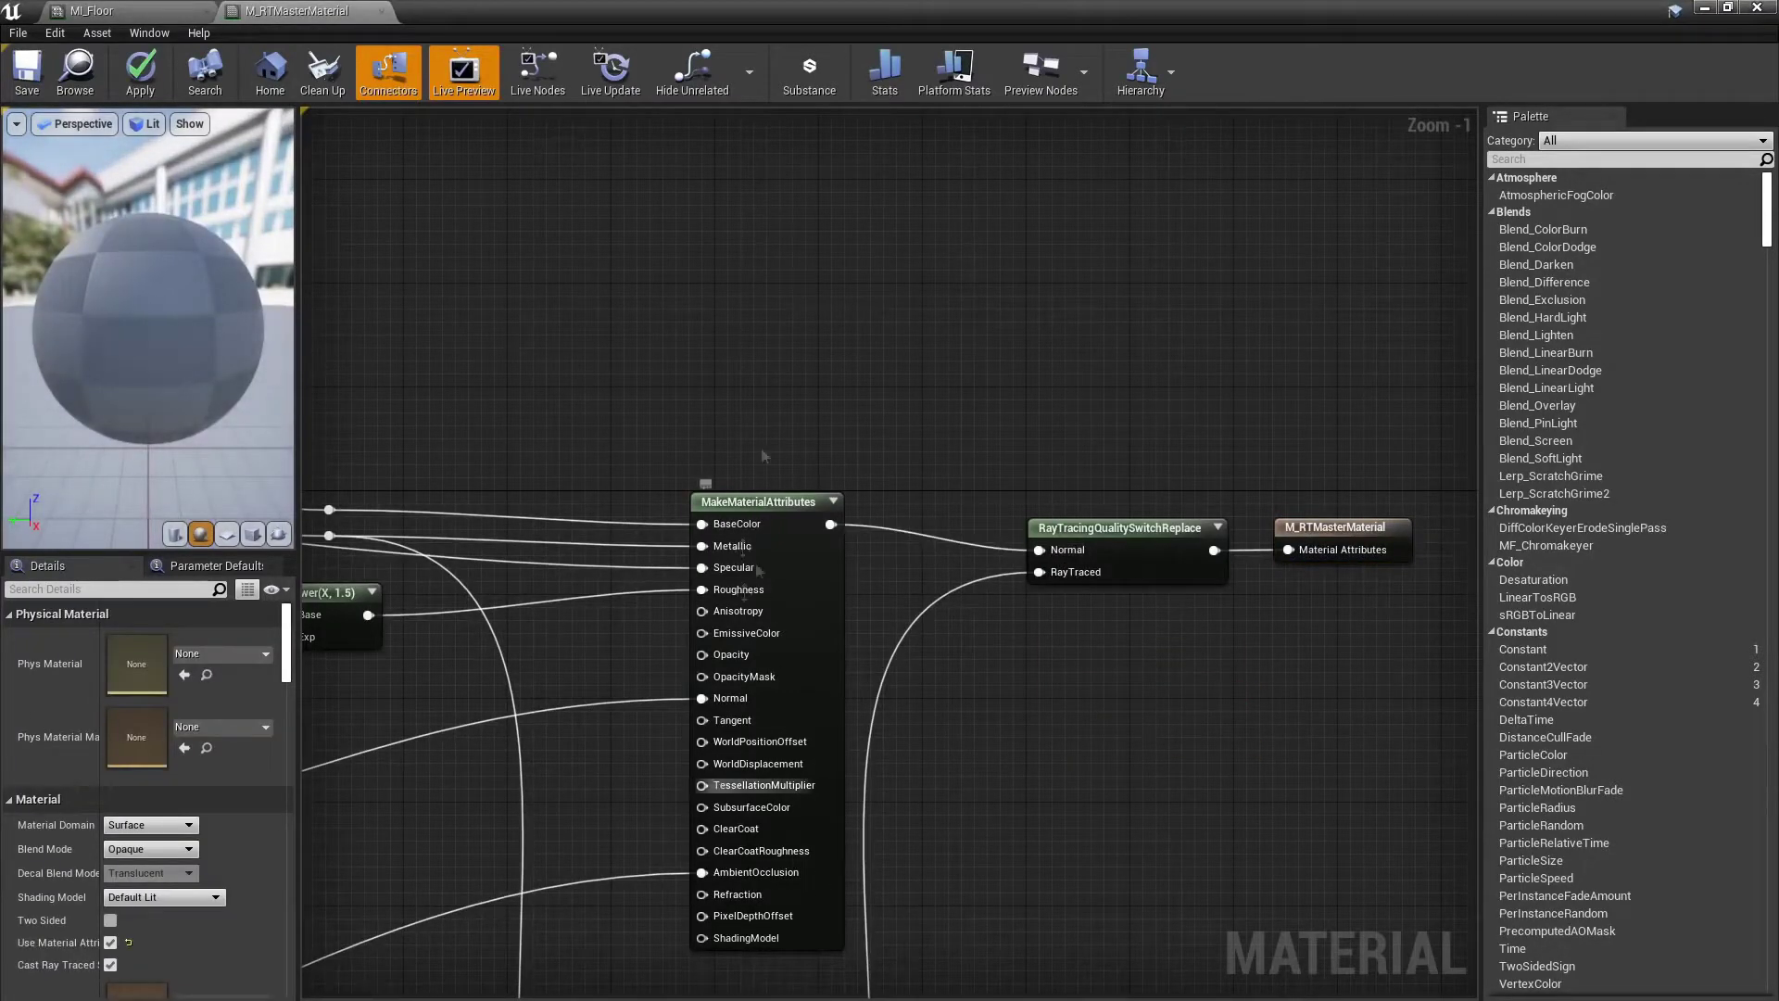
Inspect the MakeMaterialAttributes node and roughness group that feed the ray-traced input
right_click_drag(1007, 847, 1136, 544)
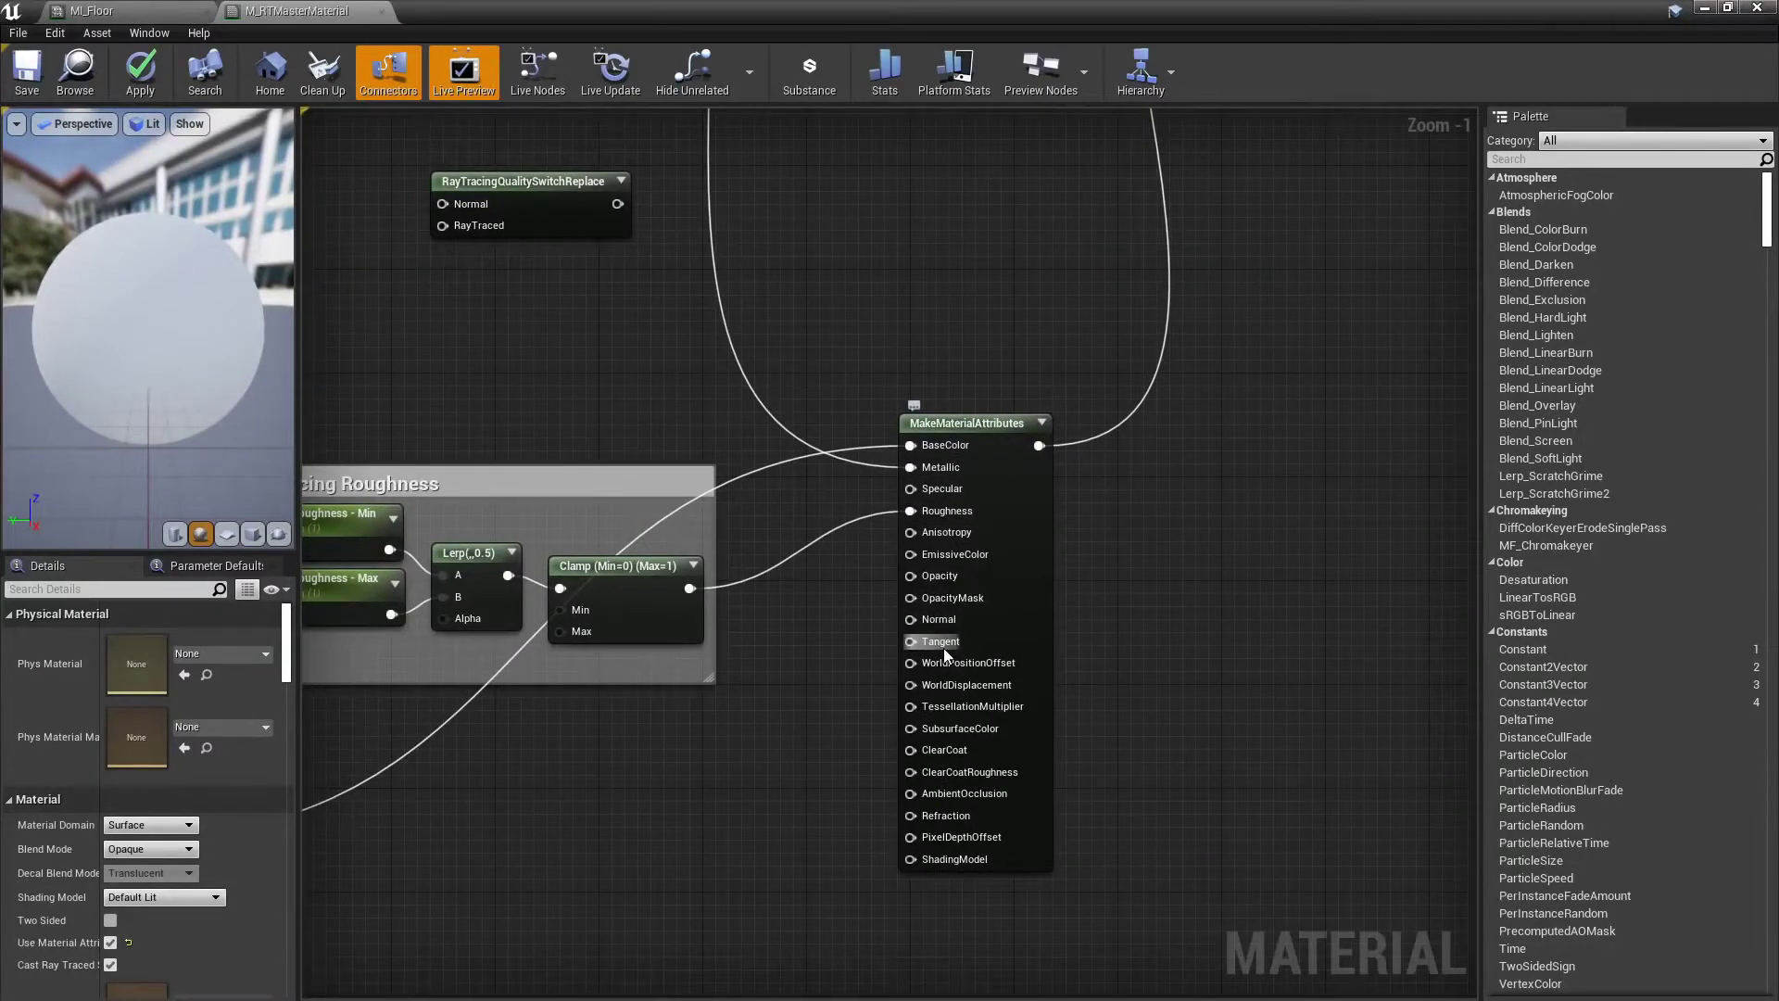
right_click_drag(944, 655, 611, 991)
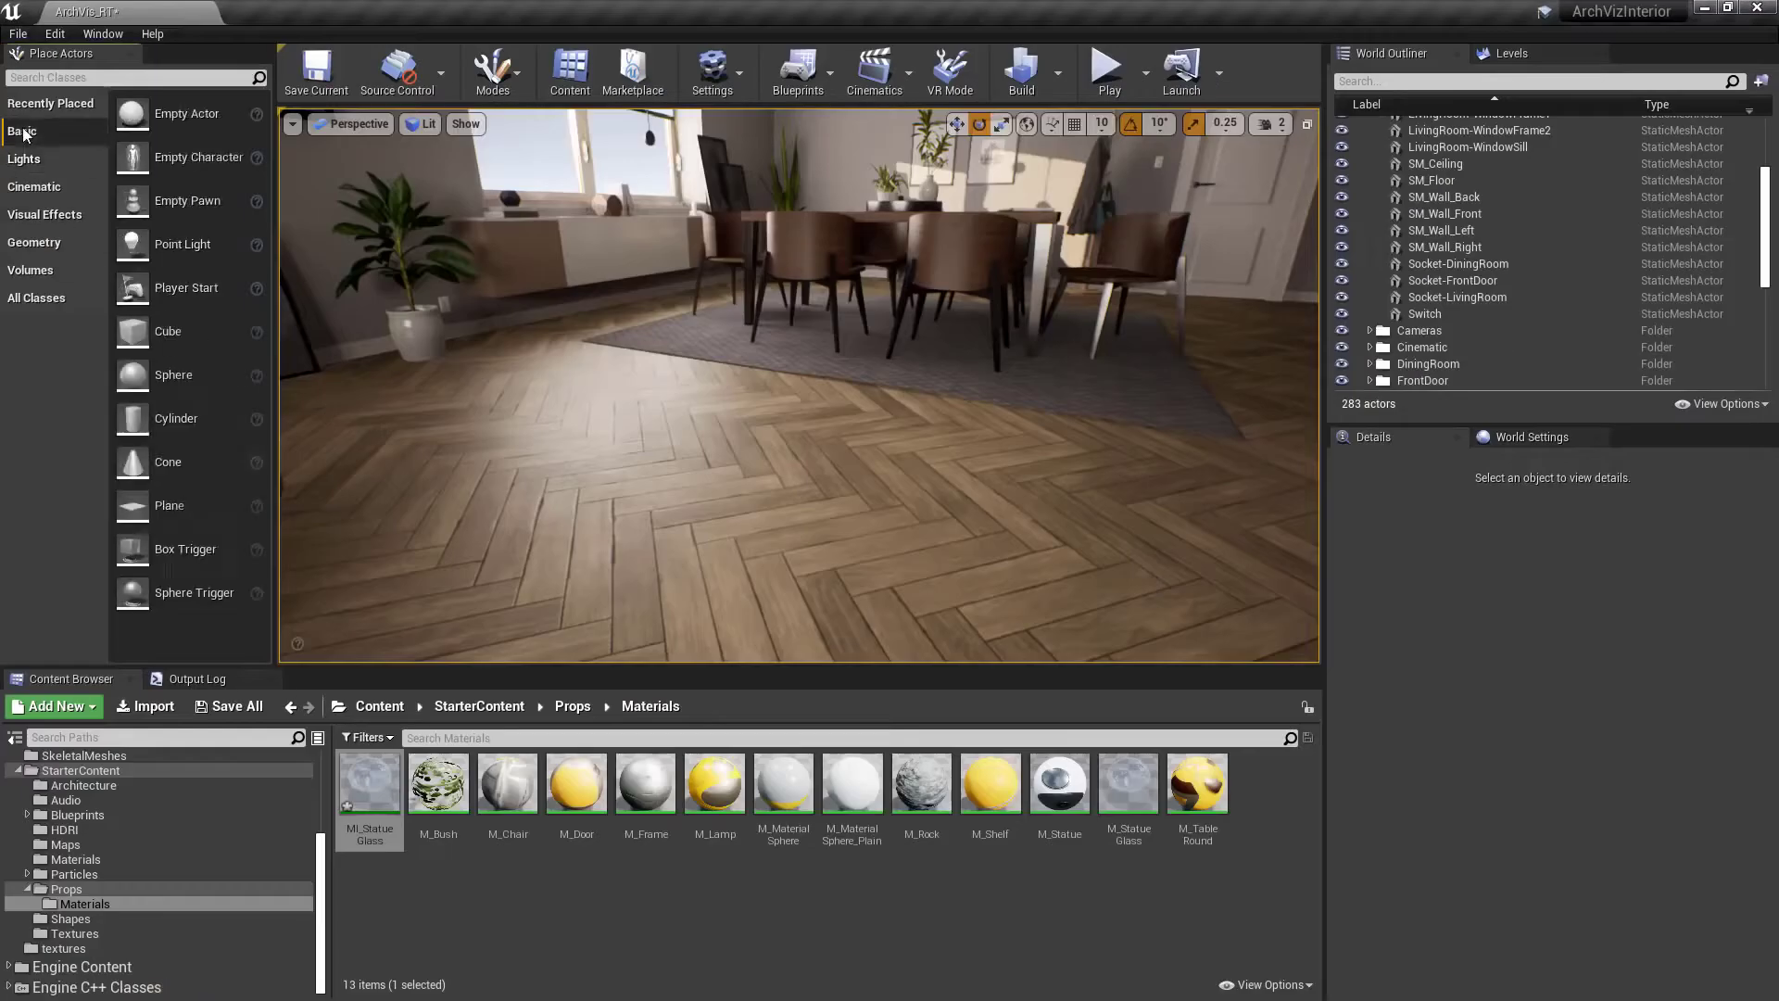
Place a cube raised above the living room floor and give it the M_Metal_Chrome material from StarterContent
left_click_drag(168, 331, 834, 569)
right_click_drag(982, 533, 1020, 519)
key("w")
left_click_drag(799, 463, 798, 246)
left_click(75, 859)
left_click_drag(992, 891, 987, 459)
Open the floor's MI_Floor material instance and its T_WoodFloor_BC texture in a maximized window
right_click_drag(986, 458, 927, 463)
left_click(1047, 519)
left_click_drag(1770, 743, 1770, 575)
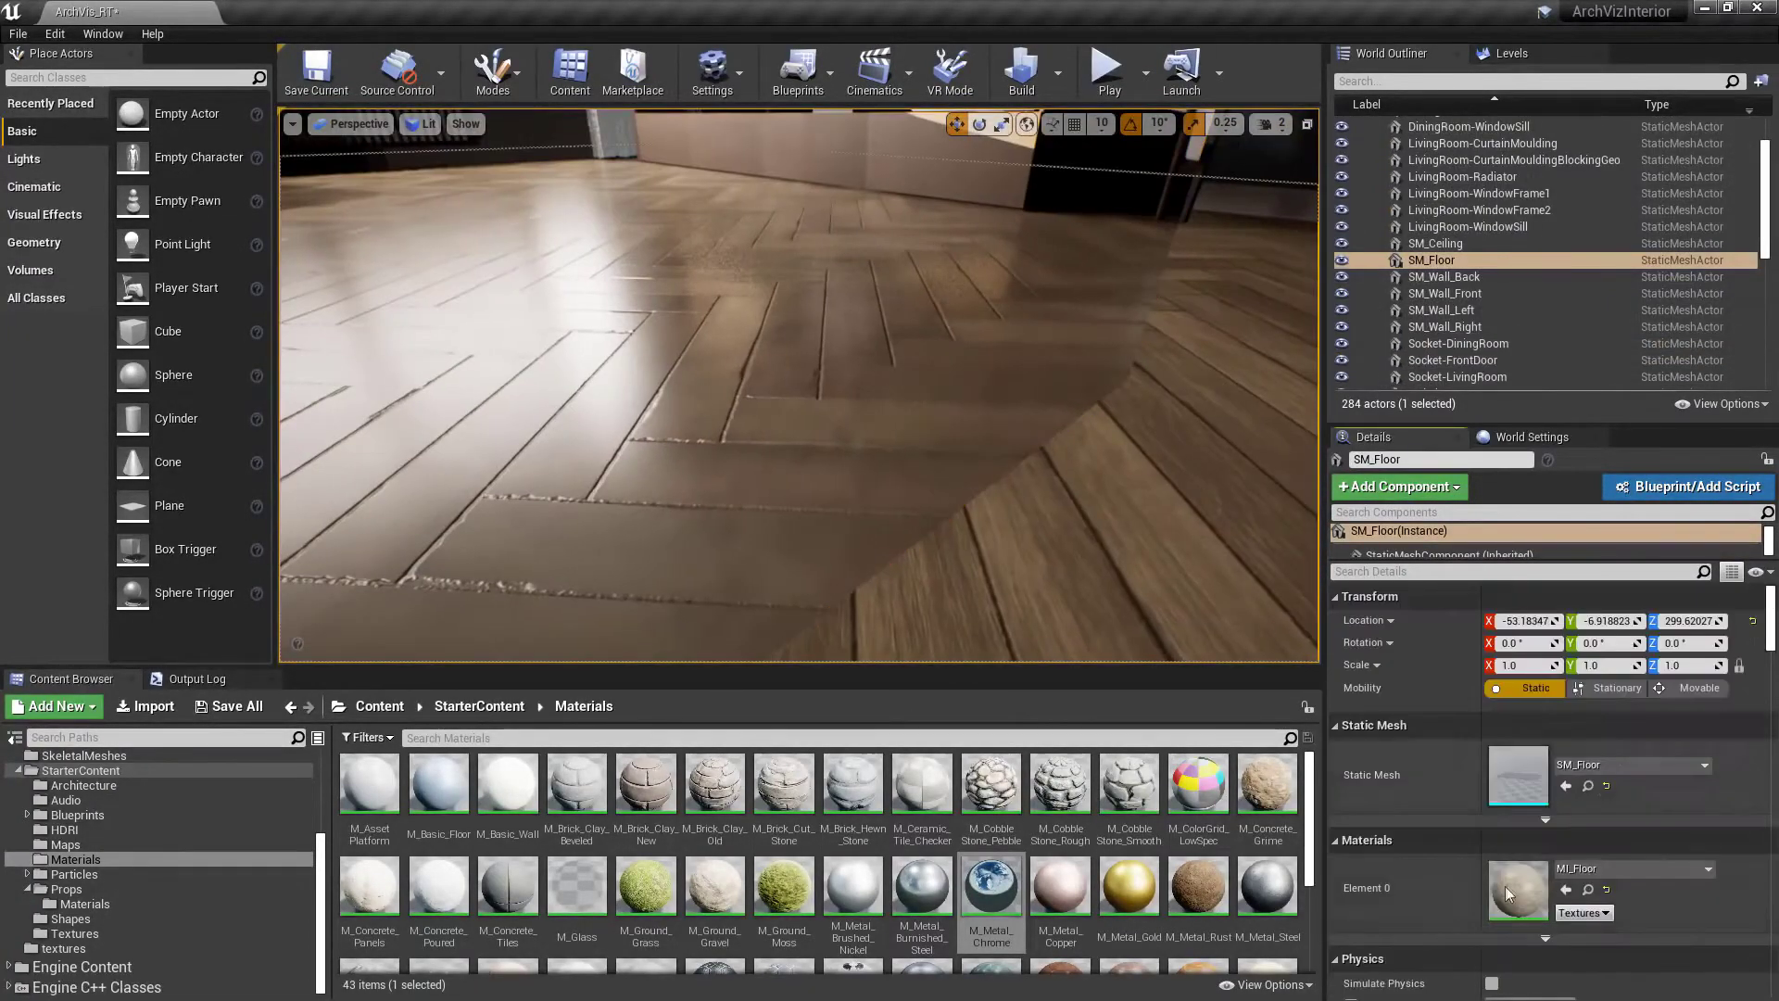
double_click(1518, 889)
left_click_drag(1712, 364, 1716, 549)
double_click(1542, 326)
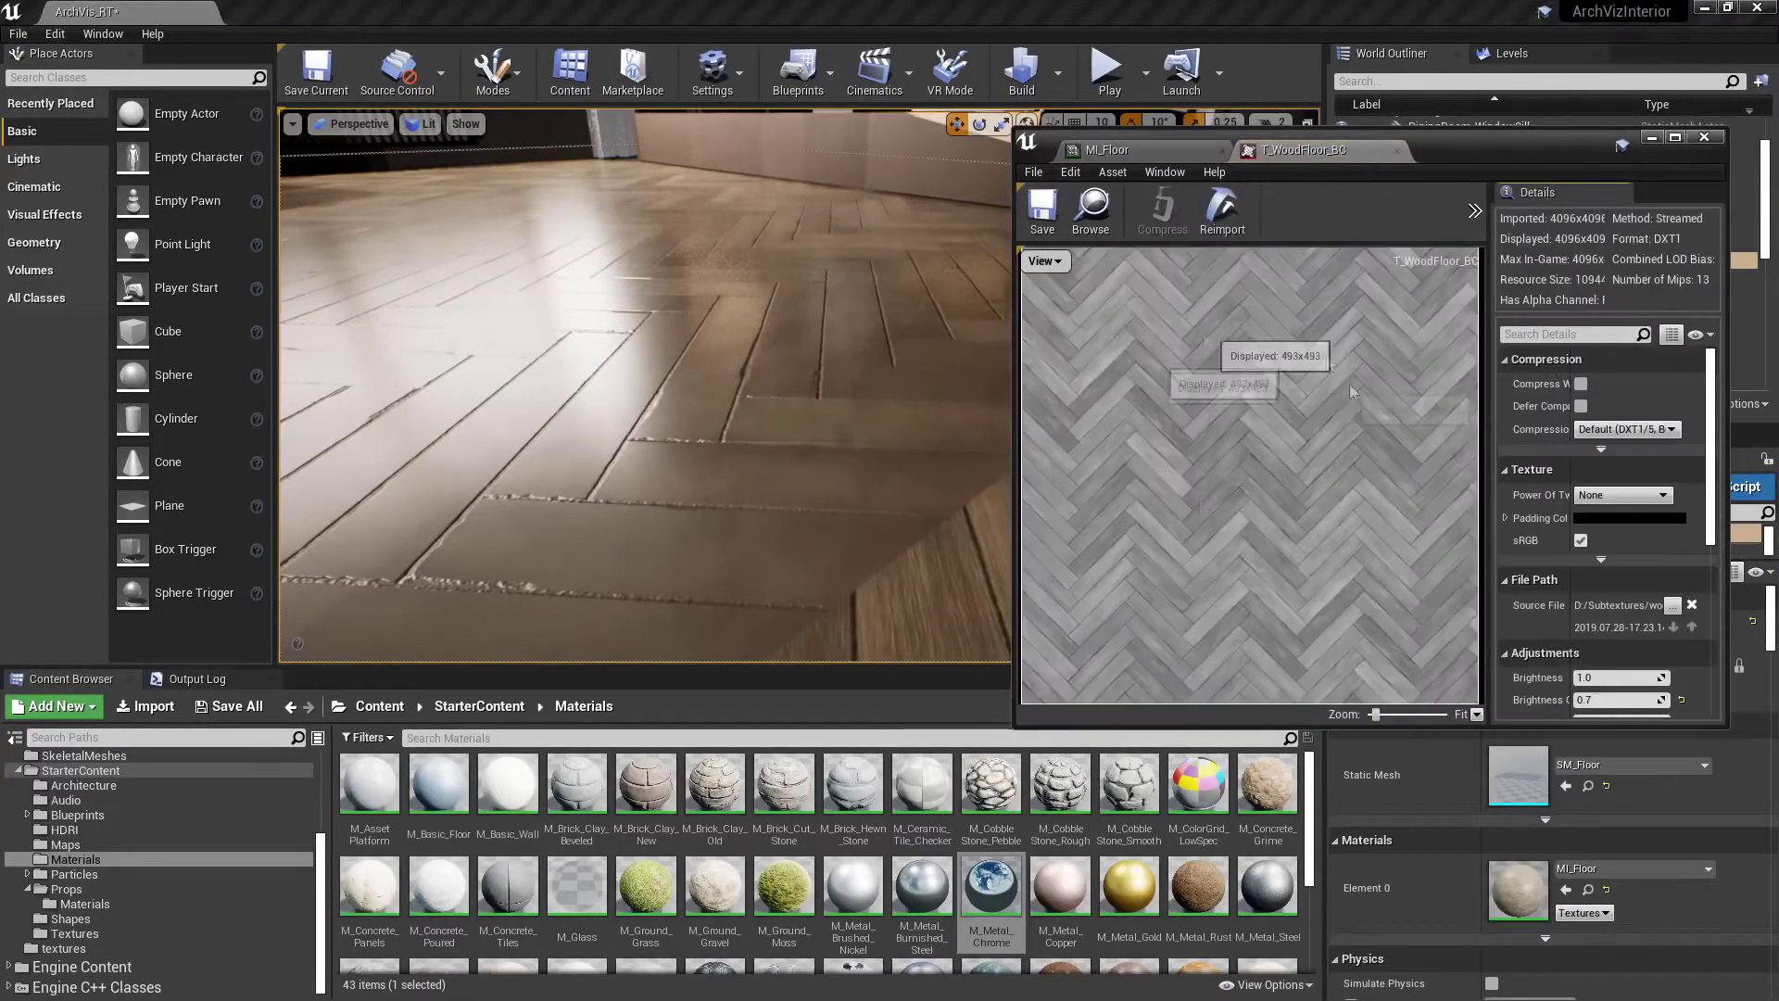
left_click(1675, 137)
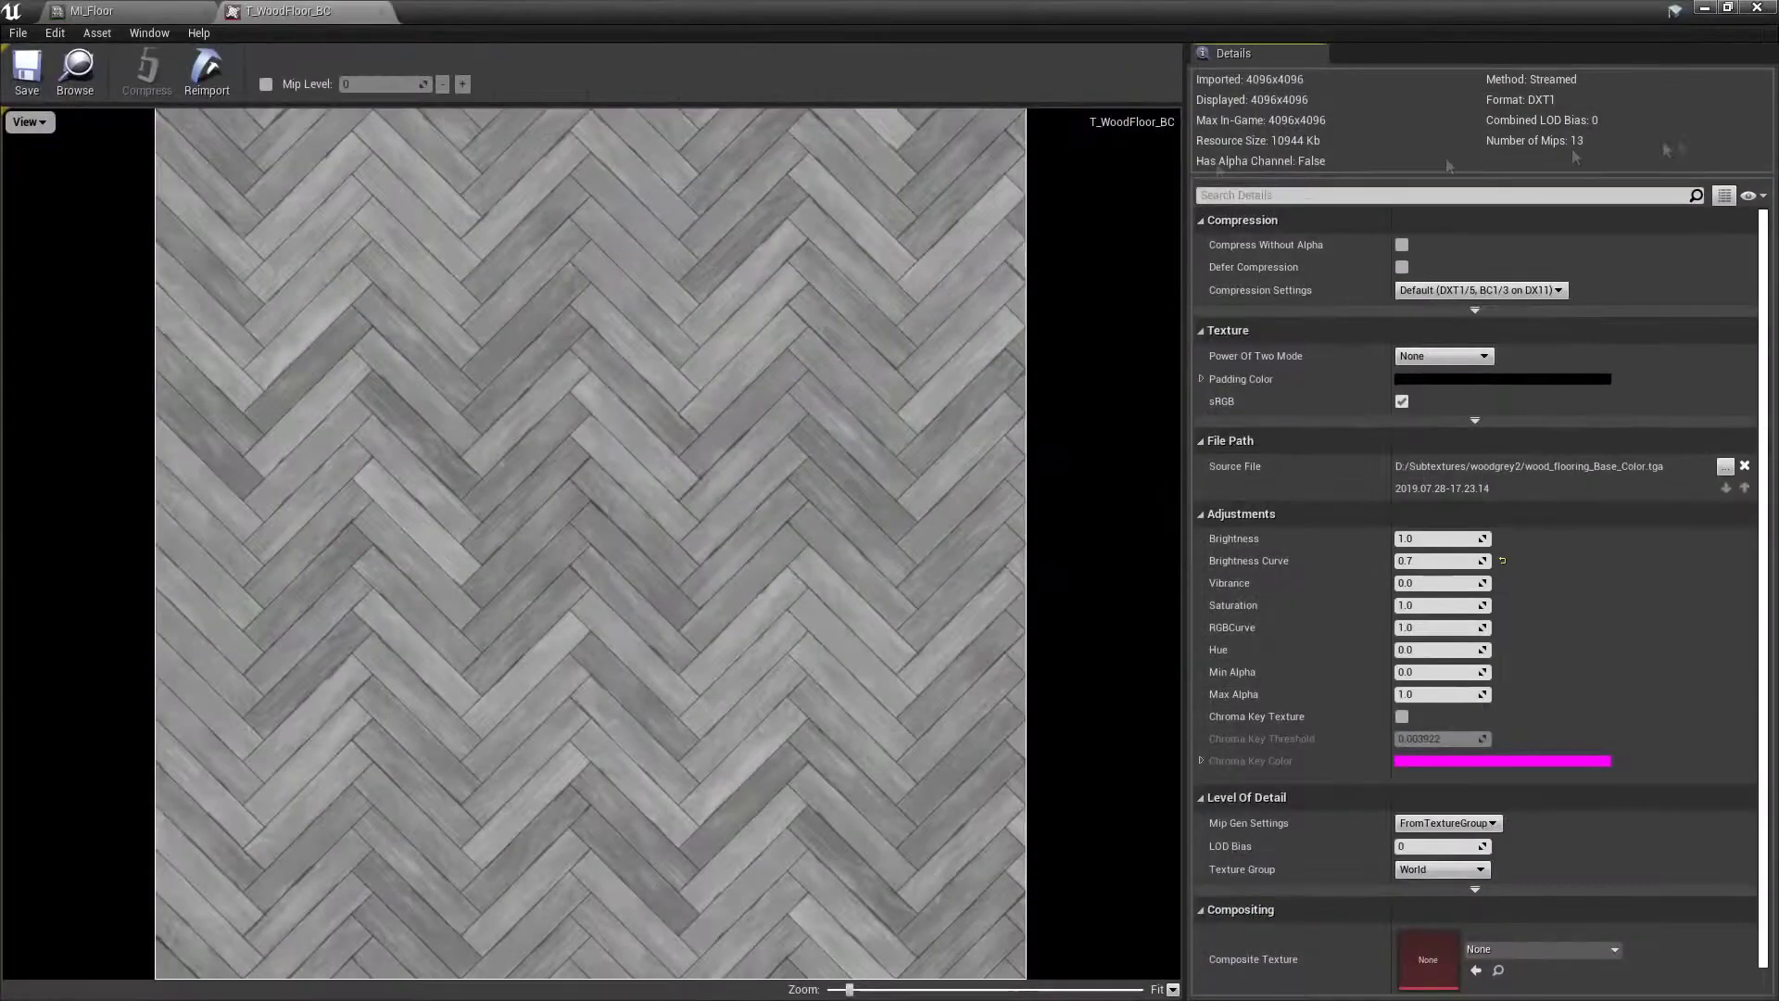
Preview the T_WoodFloor_BC texture at successively higher mip levels and step back to the base level
left_click(463, 84)
left_click(462, 84)
left_click(462, 85)
left_click(462, 84)
left_click(463, 85)
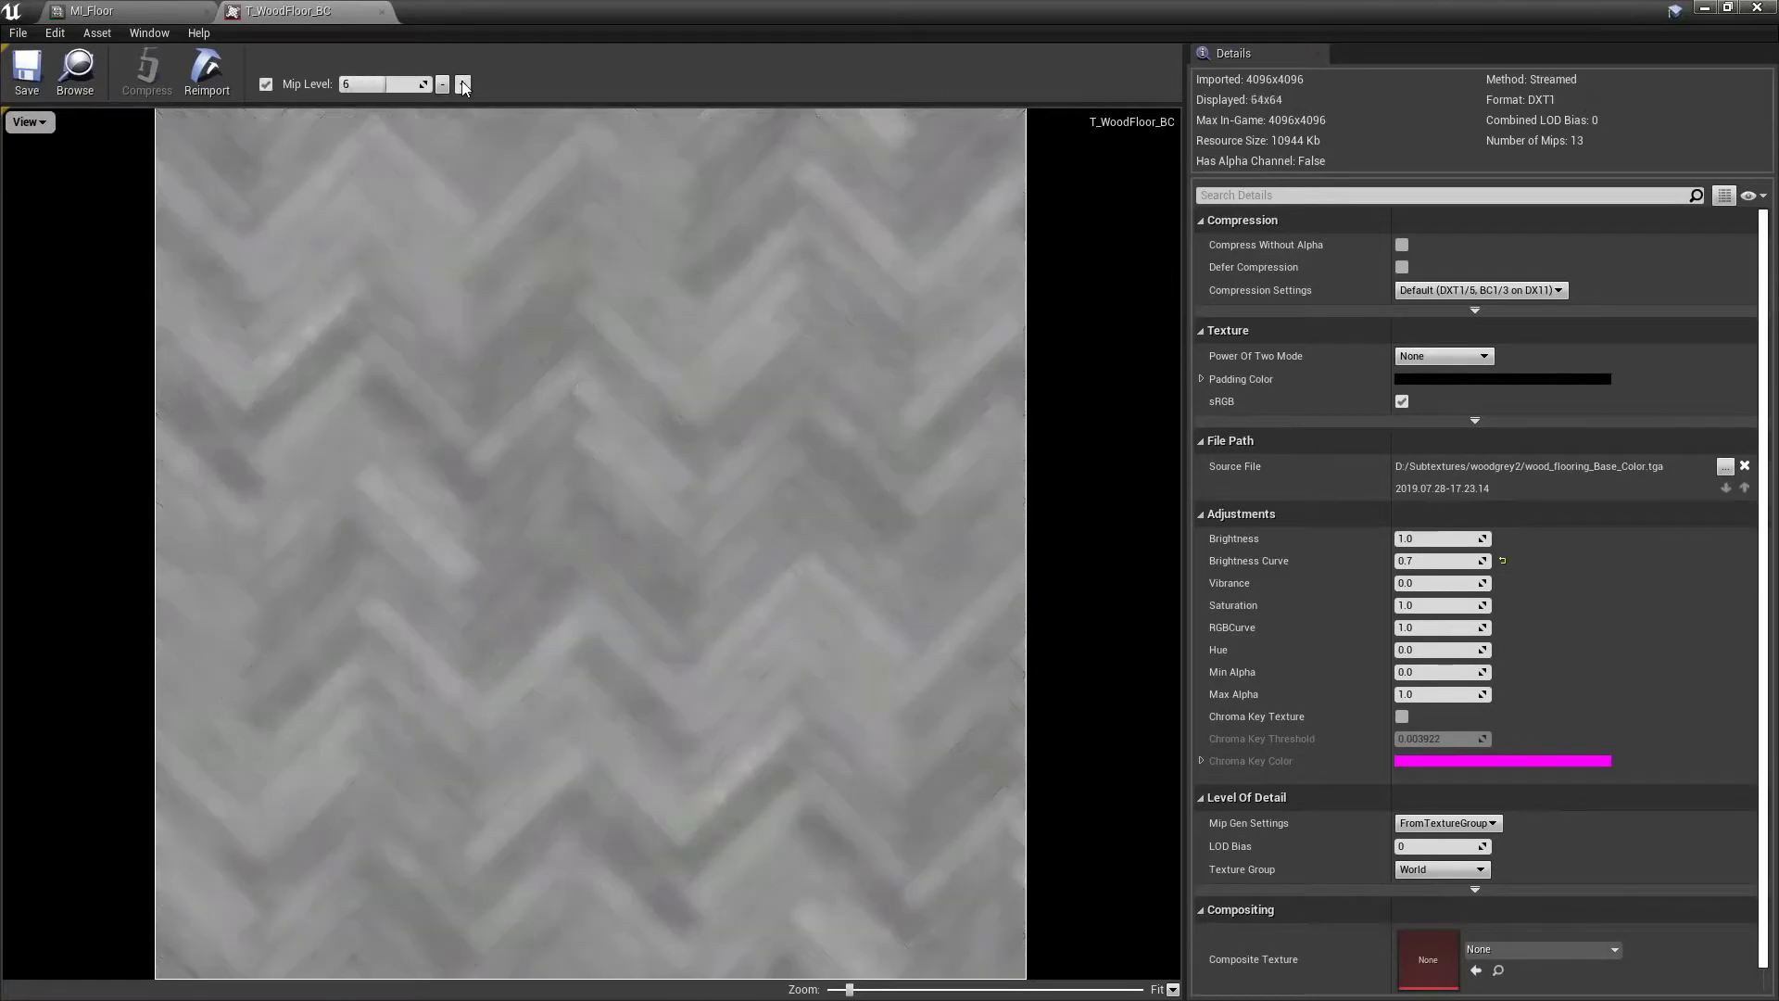
left_click(463, 85)
left_click(462, 84)
left_click(445, 89)
left_click(444, 87)
left_click(444, 87)
left_click(443, 87)
left_click(444, 87)
left_click(445, 88)
left_click(445, 88)
left_click(445, 88)
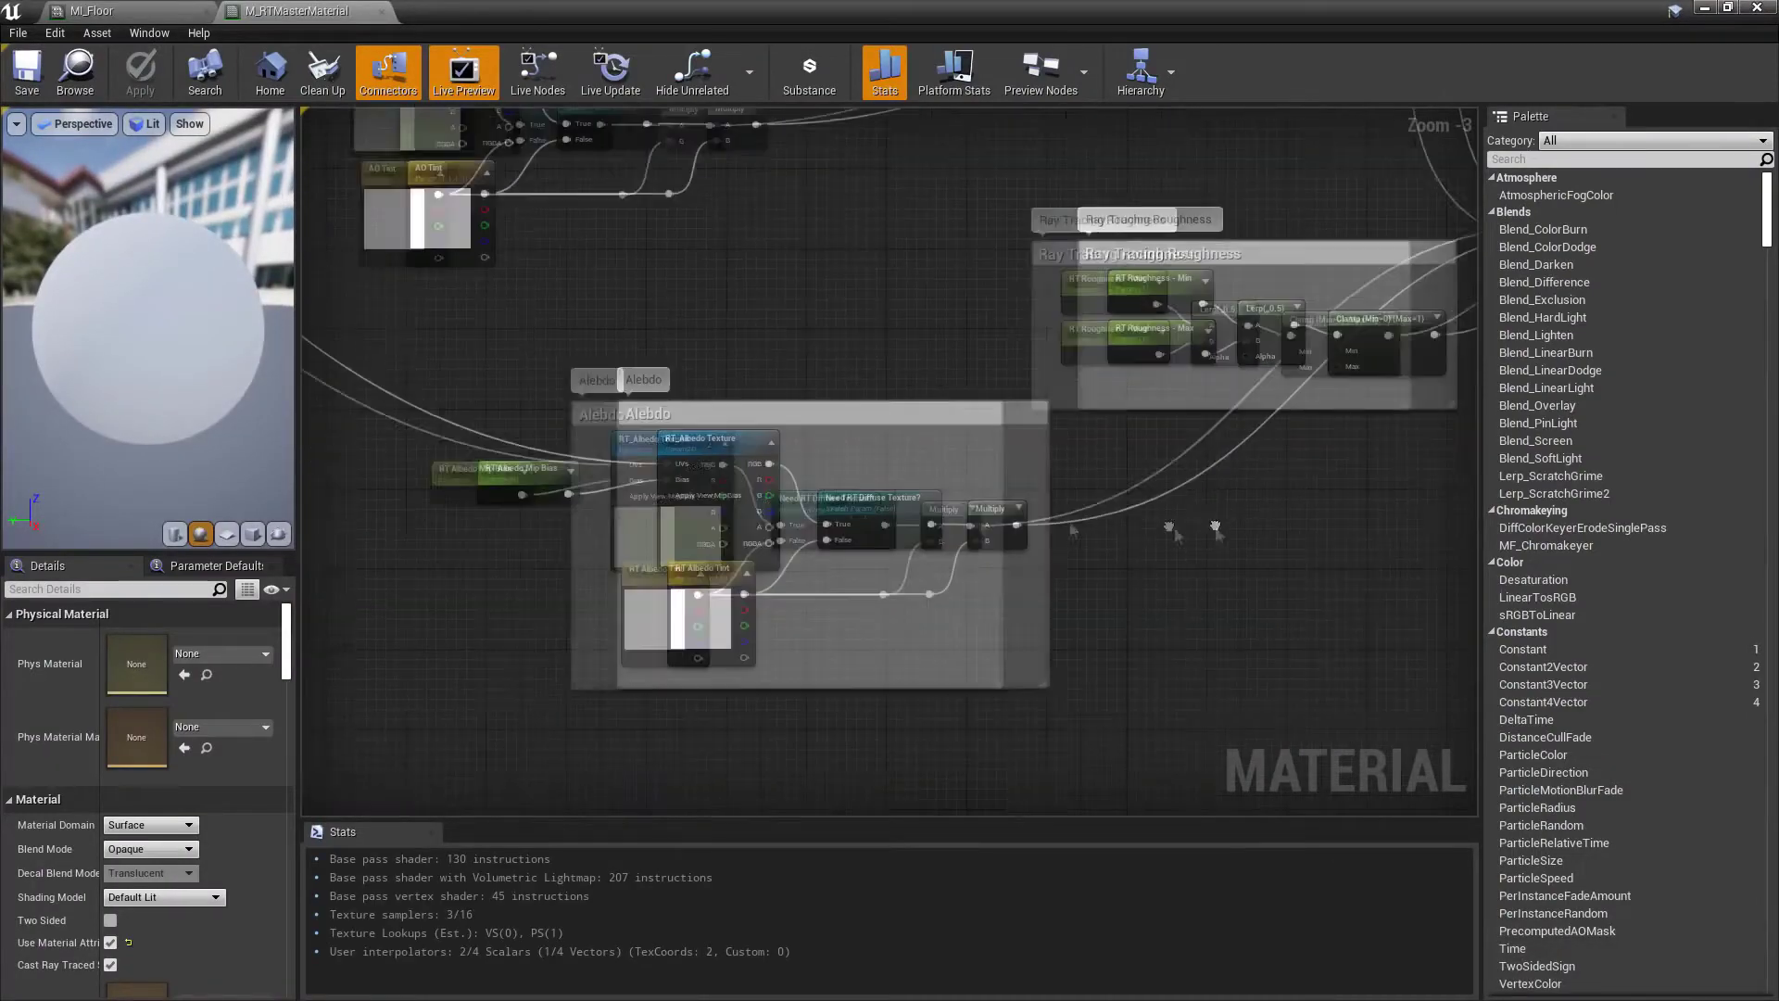
Check the albedo nodes in the master material and set MI_Floor's RT Albedo Mip parameter to 6.0
scroll(371, 334, "up", 3)
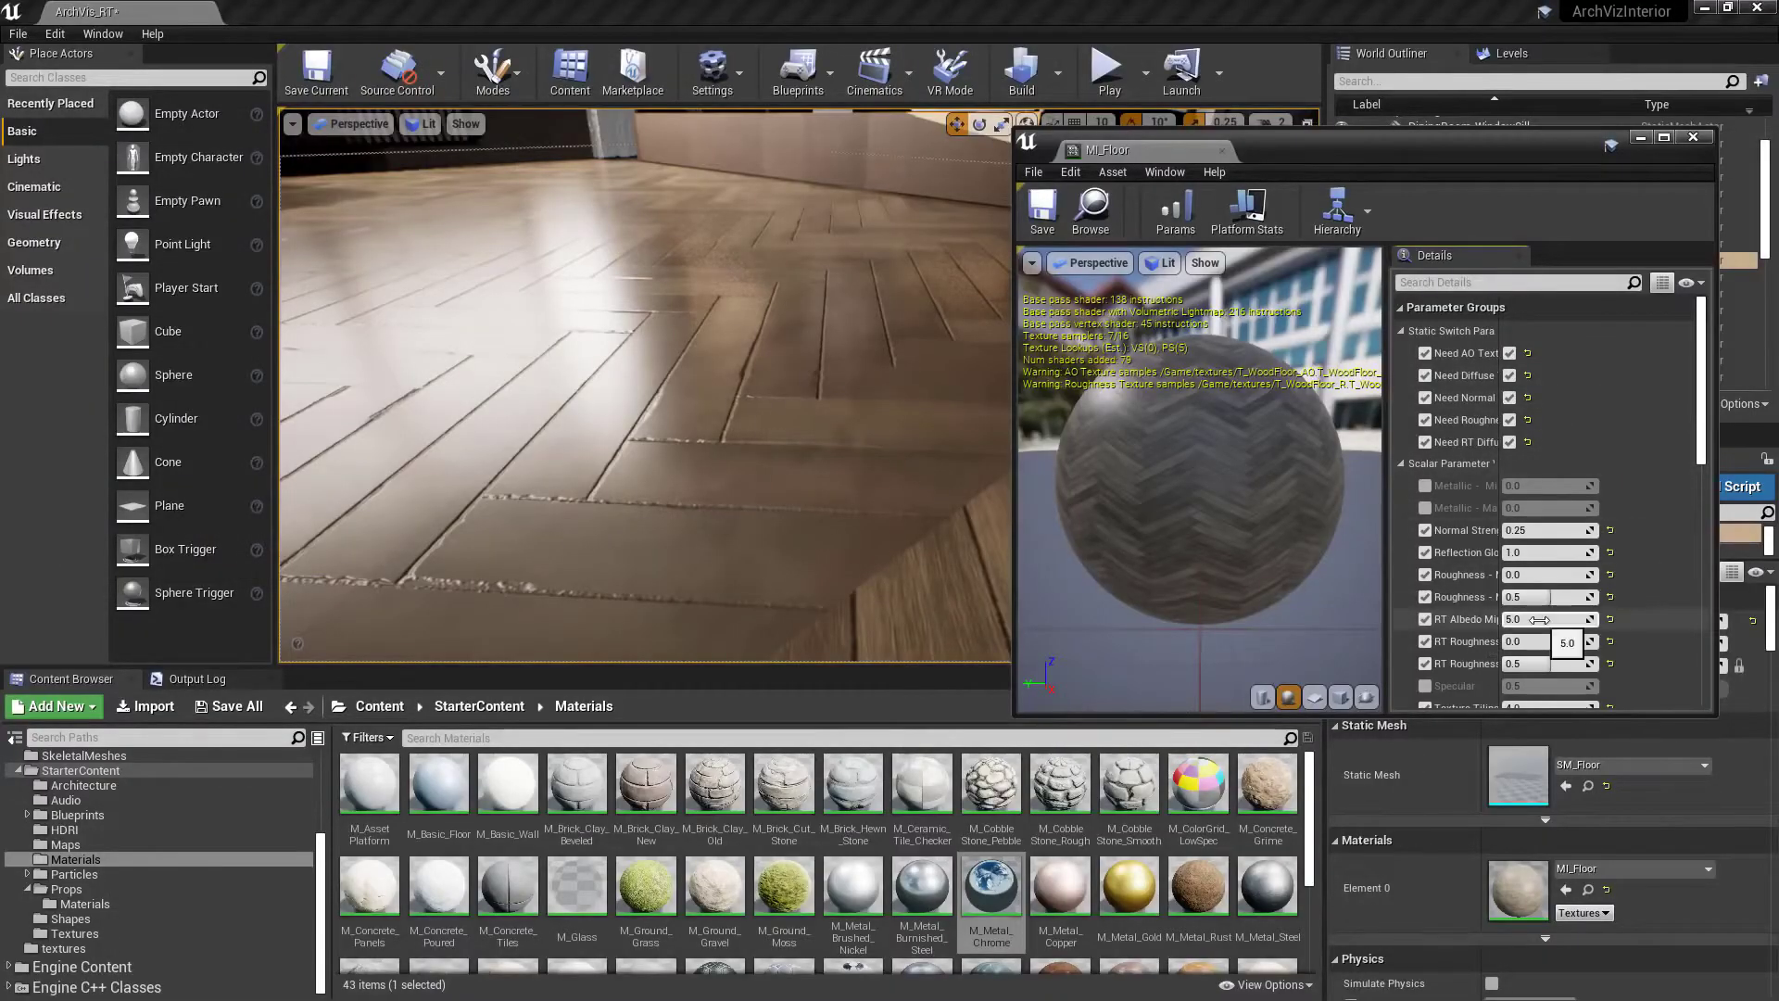
left_click(1609, 620)
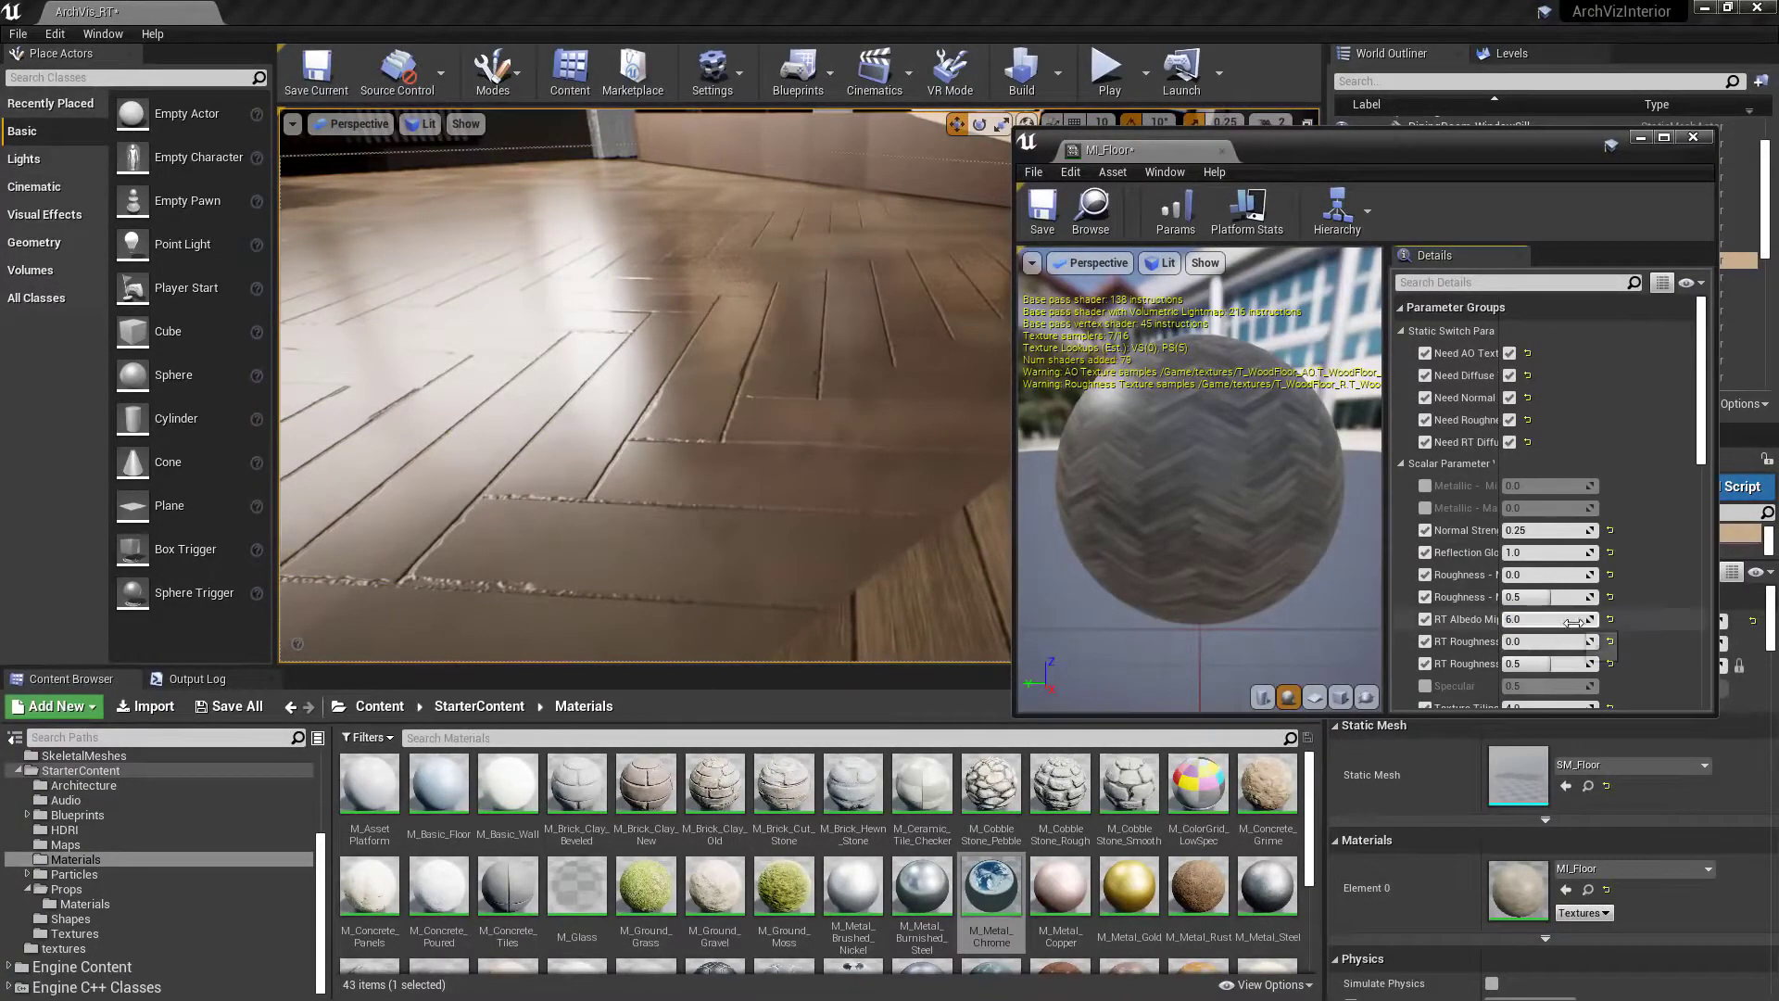
Add a Constant3Vector to the master material, pick its colour and connect it to the ray-traced material attributes
scroll(1569, 618, "down", 5)
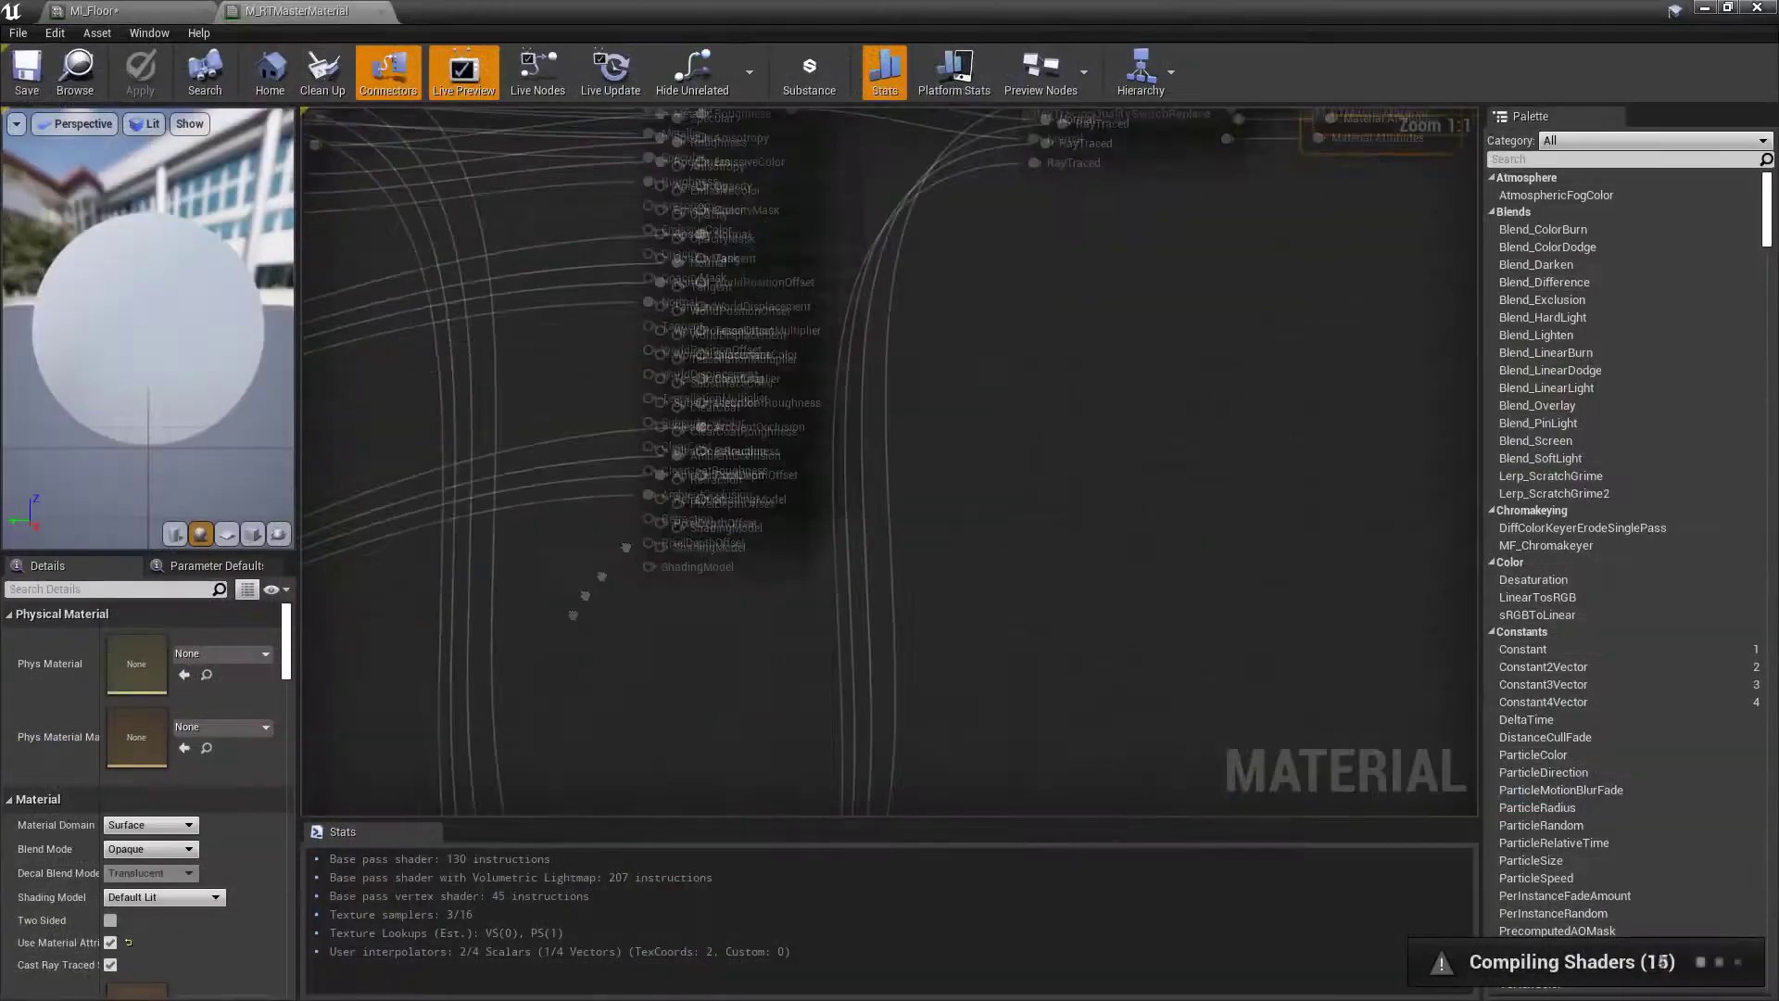
scroll(909, 635, "up", 4)
right_click_drag(910, 635, 1103, 389)
key("3")
left_click(827, 550)
double_click(853, 615)
left_click_drag(927, 855, 1046, 855)
left_click(1140, 951)
left_click_drag(953, 590, 1188, 324)
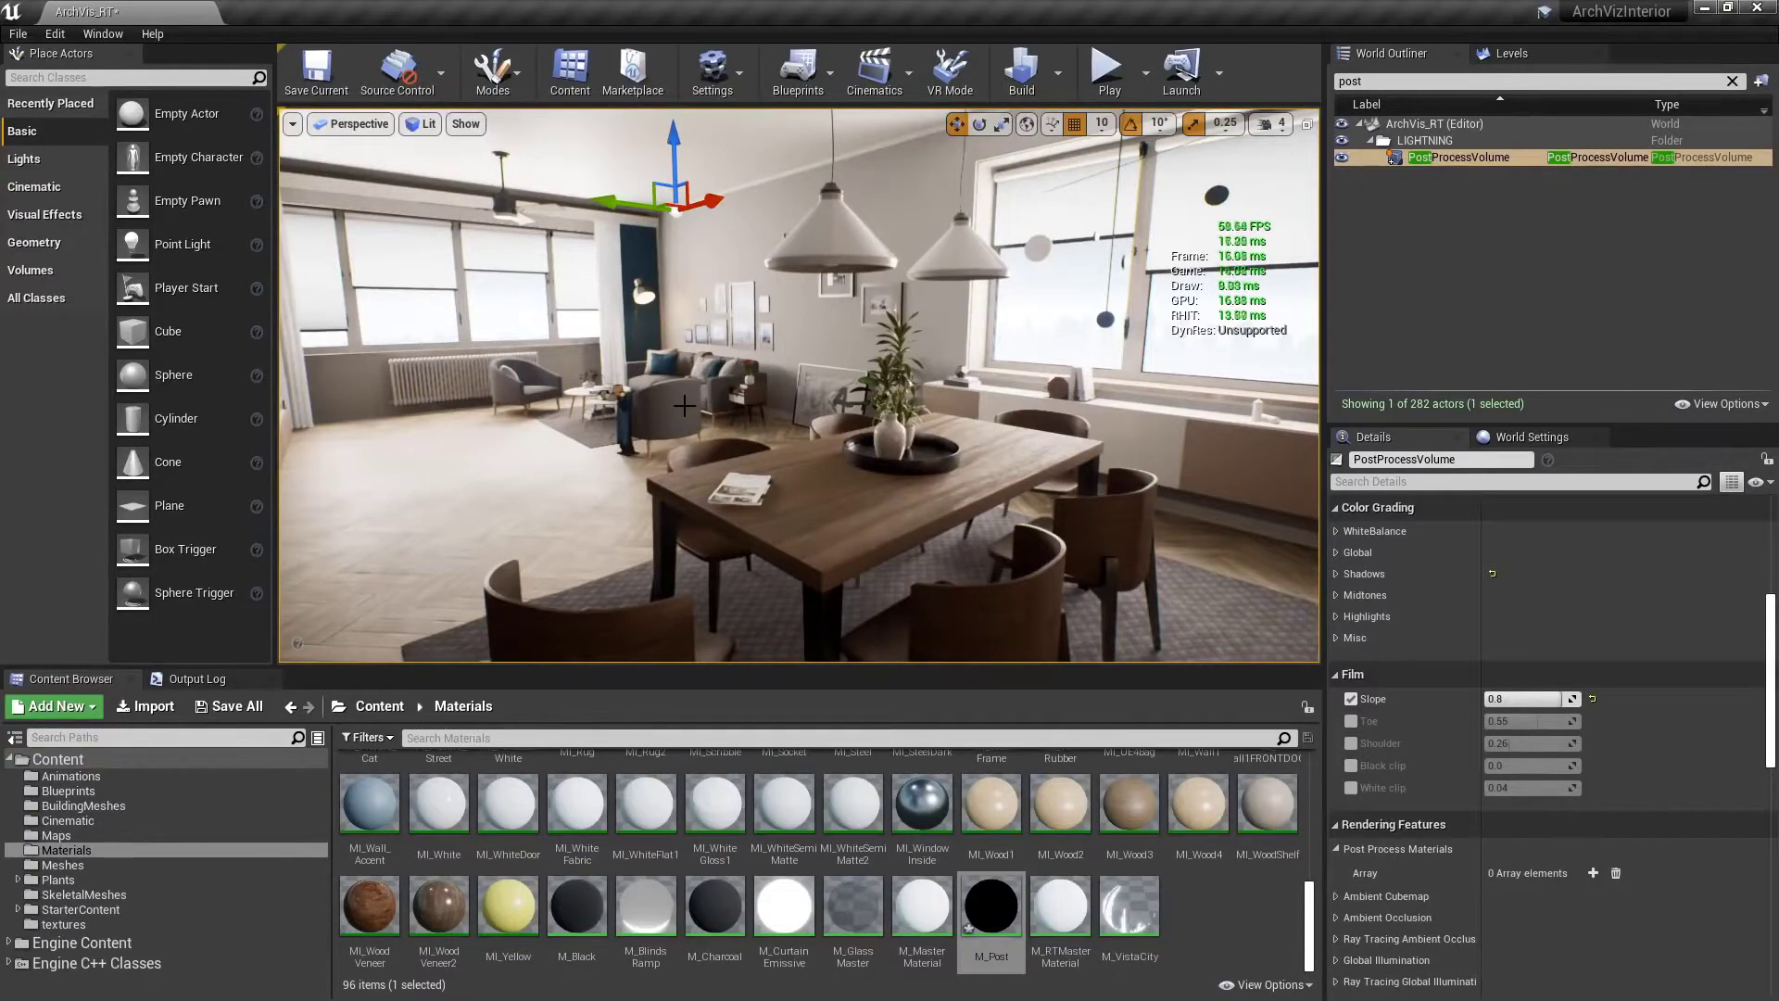
Inspect the television area in the Ray Tracing Debug Roughness view and restore the Lit view
left_click(421, 124)
mouse_move(458, 365)
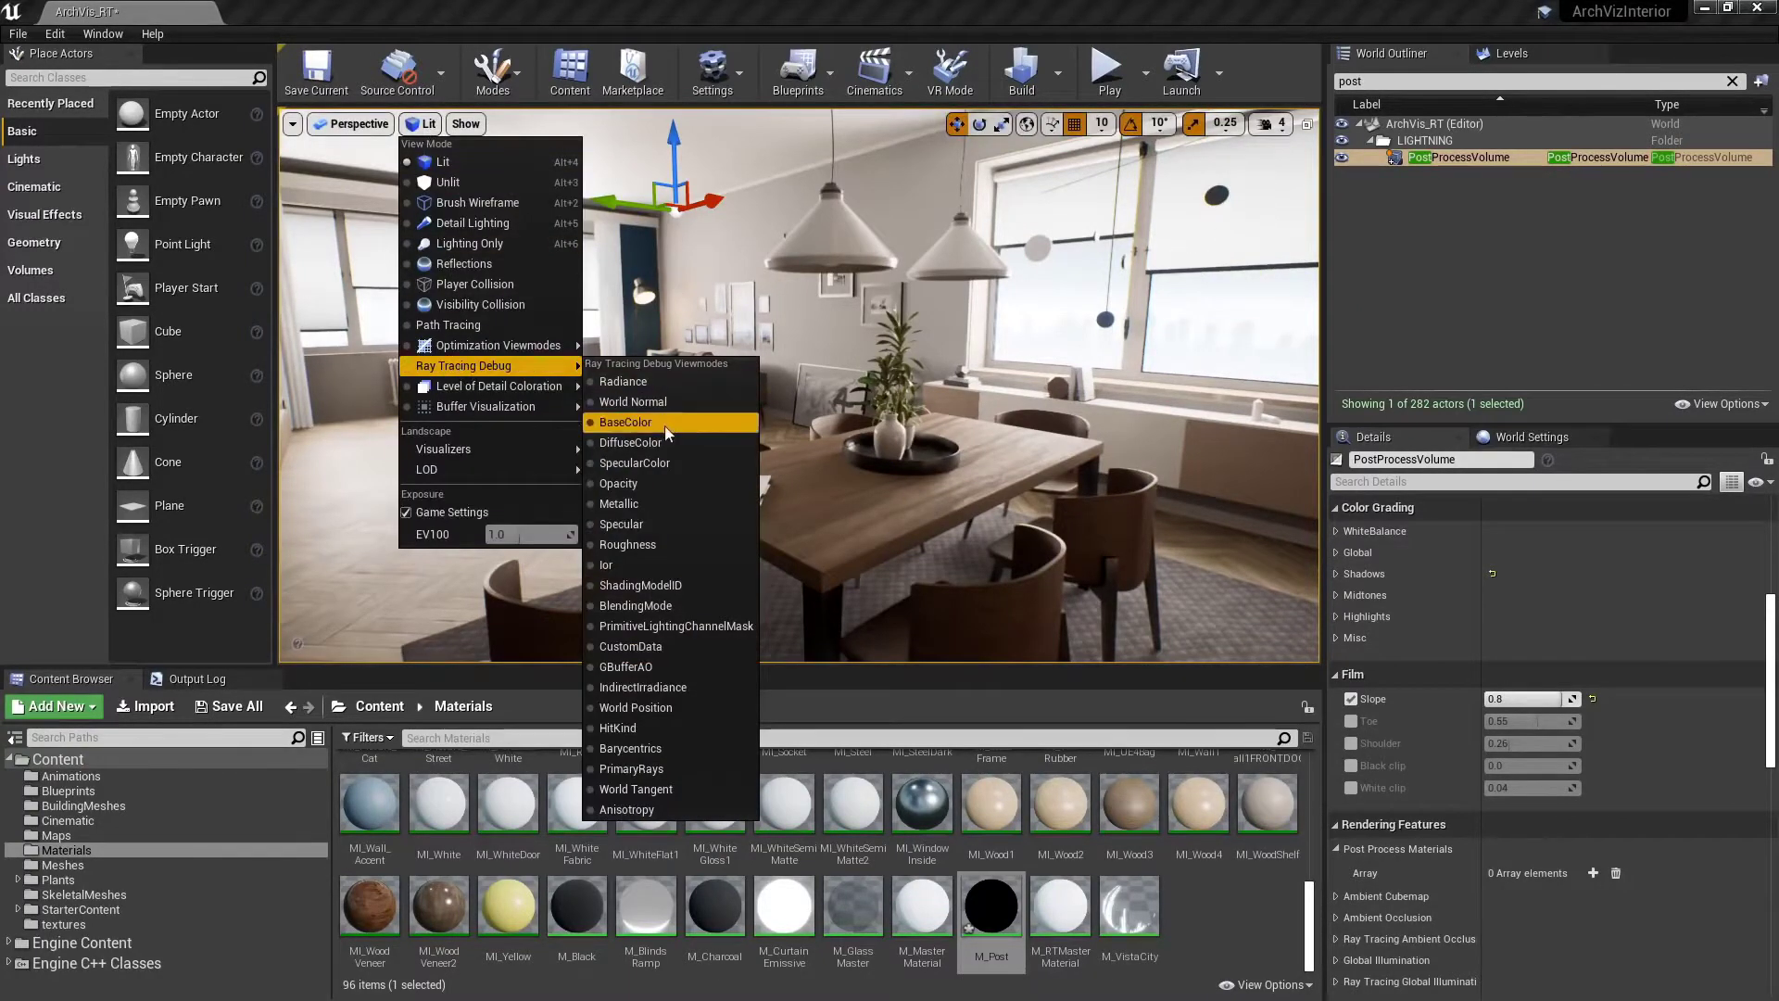
left_click(620, 547)
right_click_drag(880, 501, 1251, 491)
key("w")
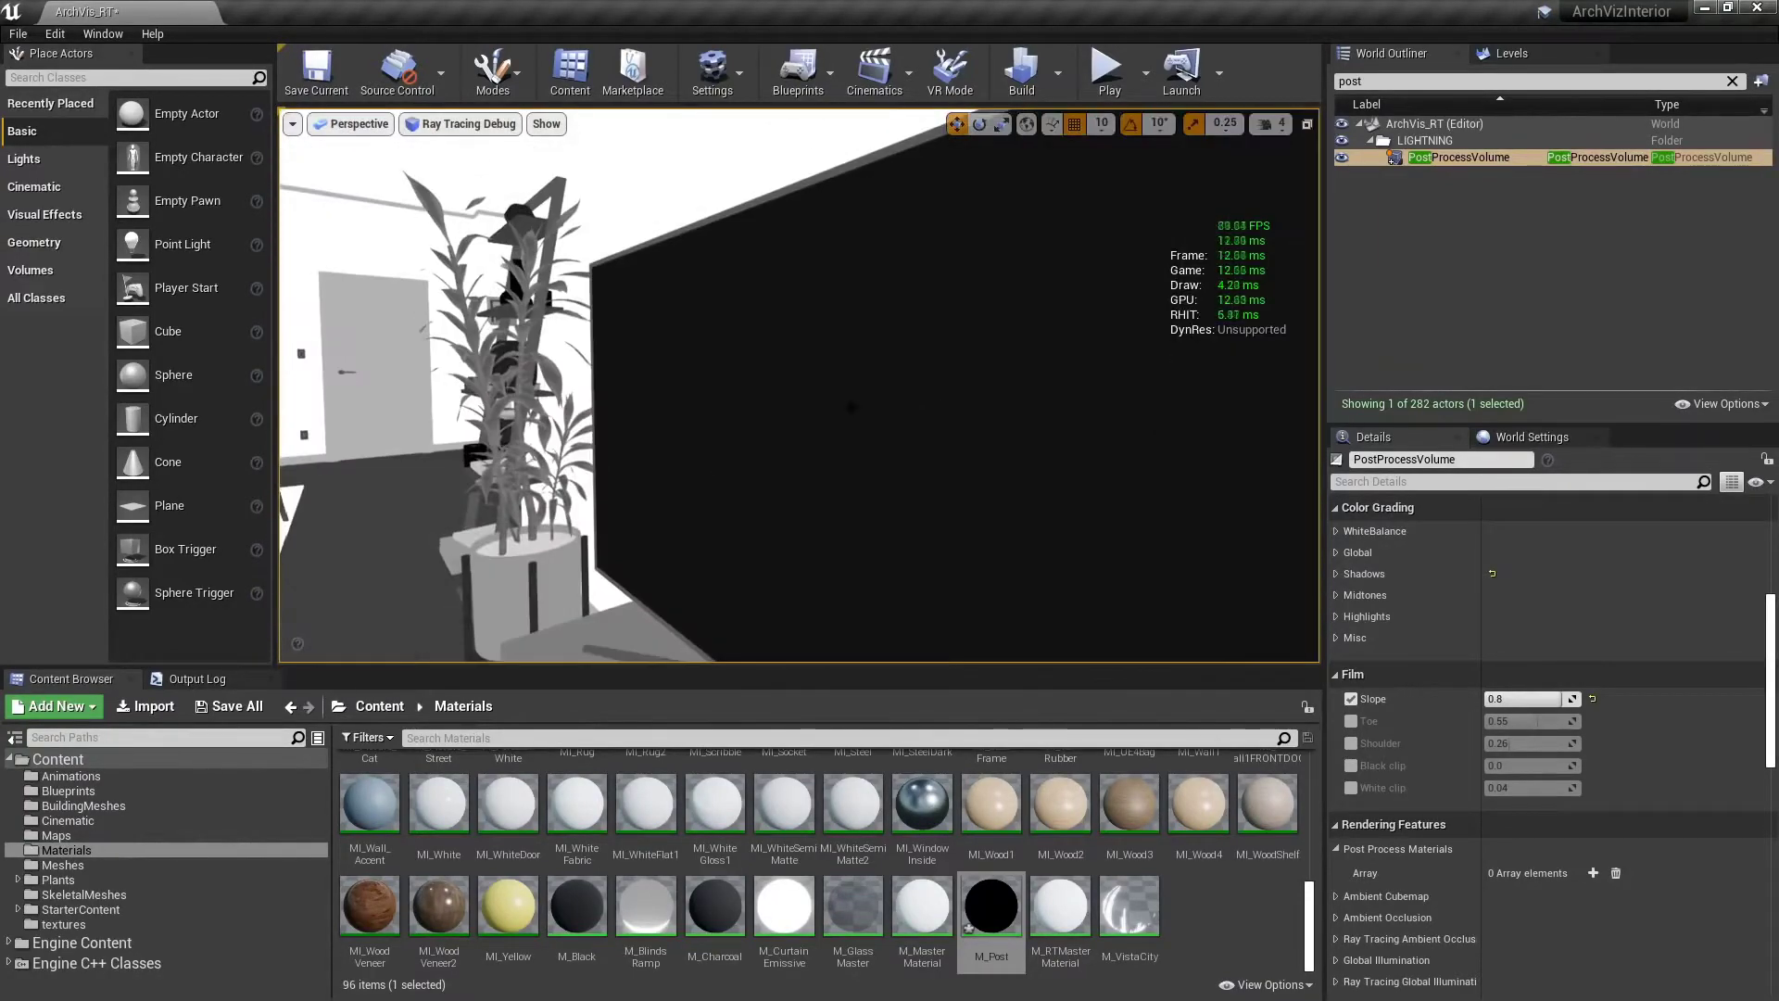
key("alt+4")
Show the scene in the Ray Tracing Debug Roughness view and select the dining room table
left_click(422, 123)
mouse_move(500, 365)
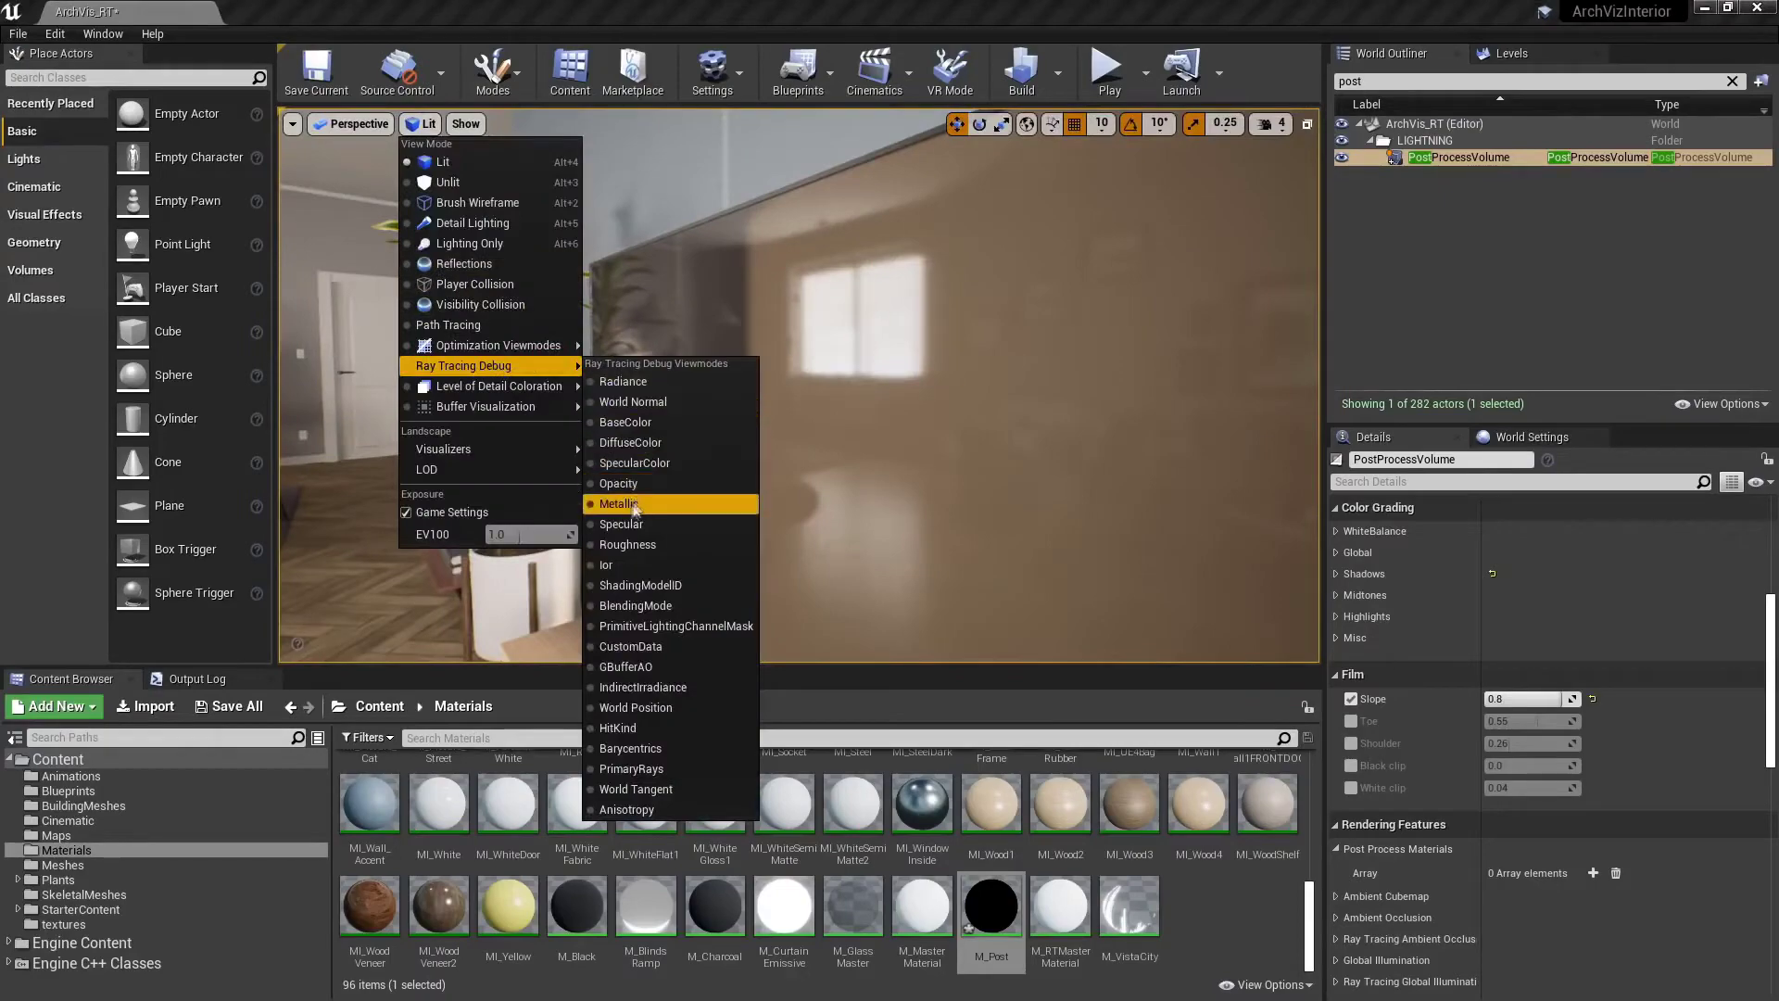
left_click(636, 509)
mouse_move(636, 509)
right_mouse_down()
mouse_move(796, 518)
mouse_move(769, 473)
mouse_move(797, 510)
mouse_move(785, 469)
right_mouse_up()
left_click(785, 469)
scroll(1632, 758, "down", 3)
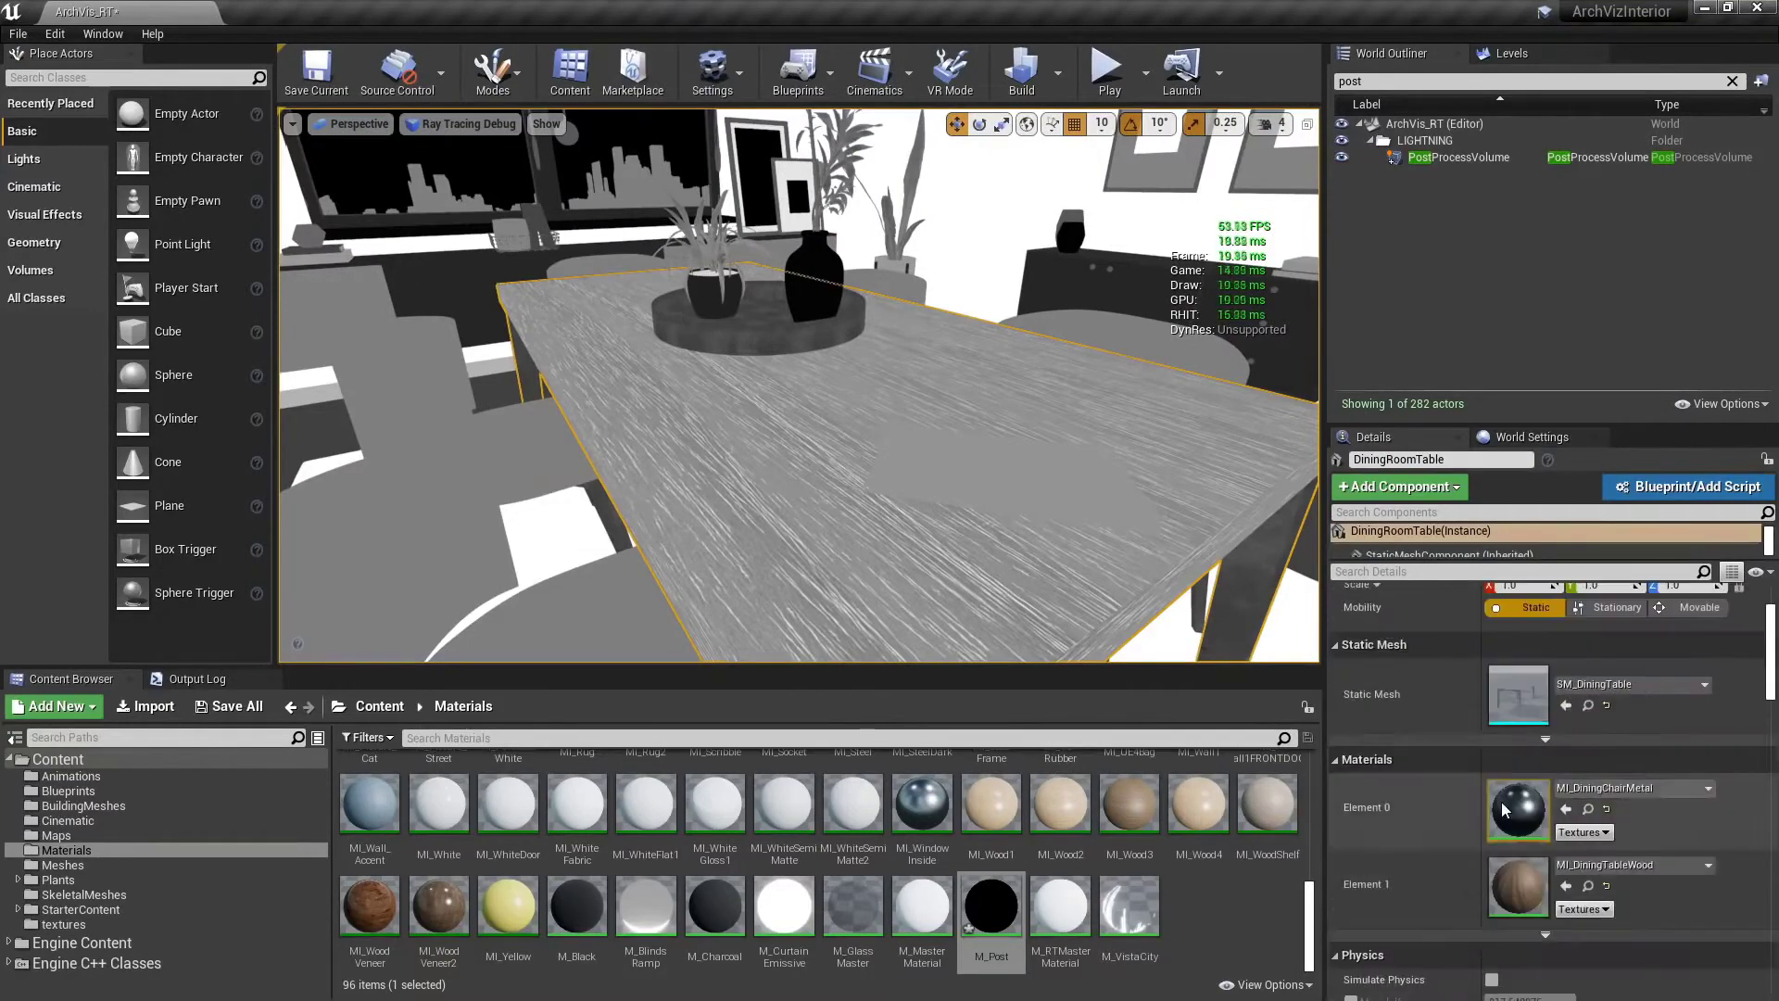
Open the table's MI_DiningTableWood instance and inspect a single colour channel of its T_DiningTable_RMA texture
double_click(1517, 887)
scroll(1566, 674, "down", 5)
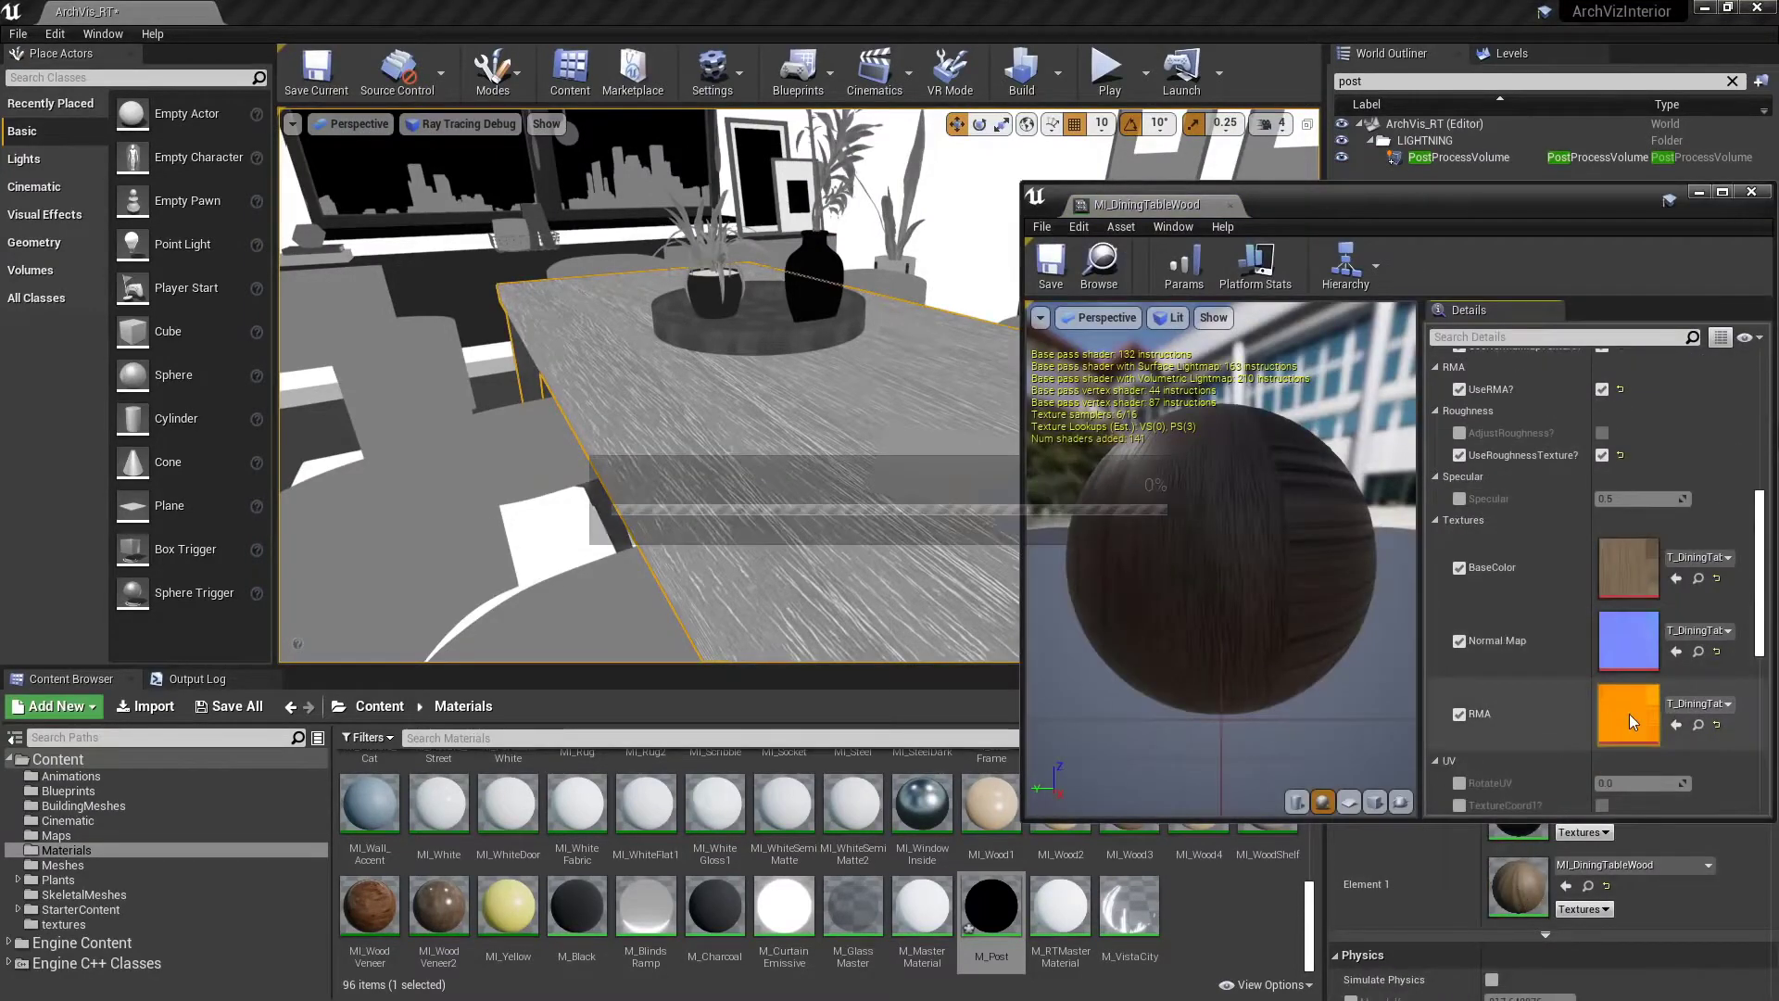
double_click(1631, 721)
left_click(1053, 316)
left_click(1073, 353)
left_click(1053, 316)
left_click(1073, 394)
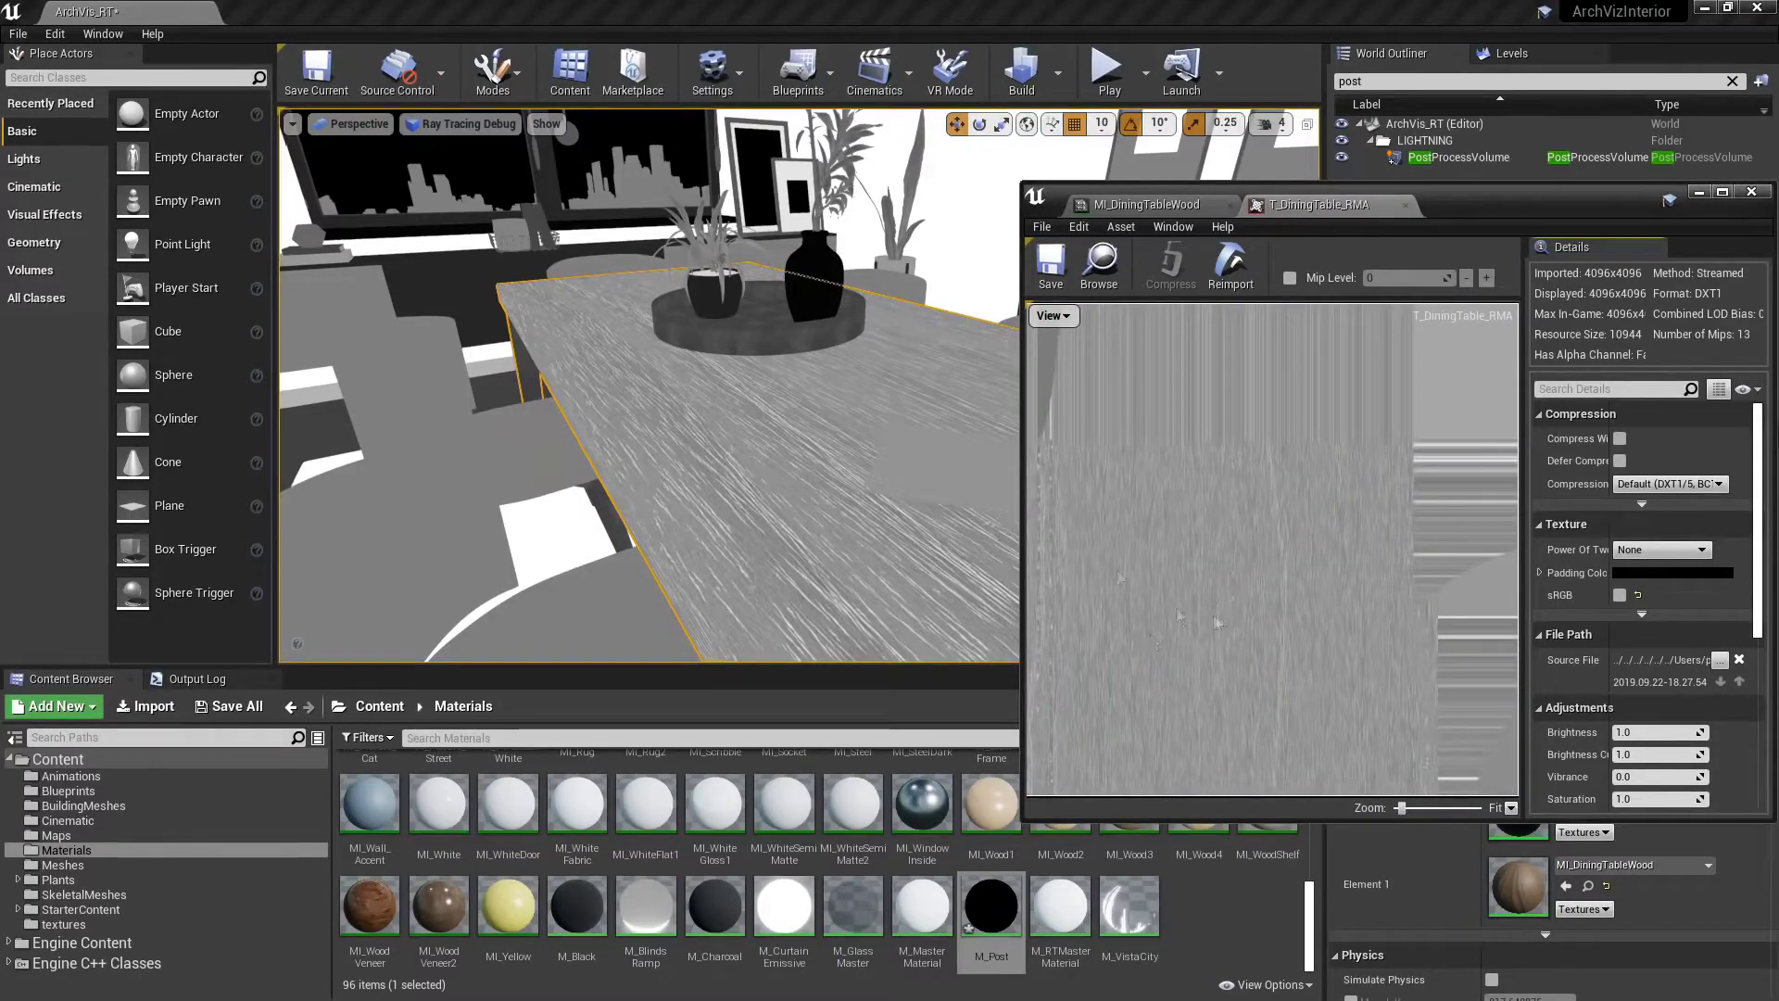
left_click(1747, 193)
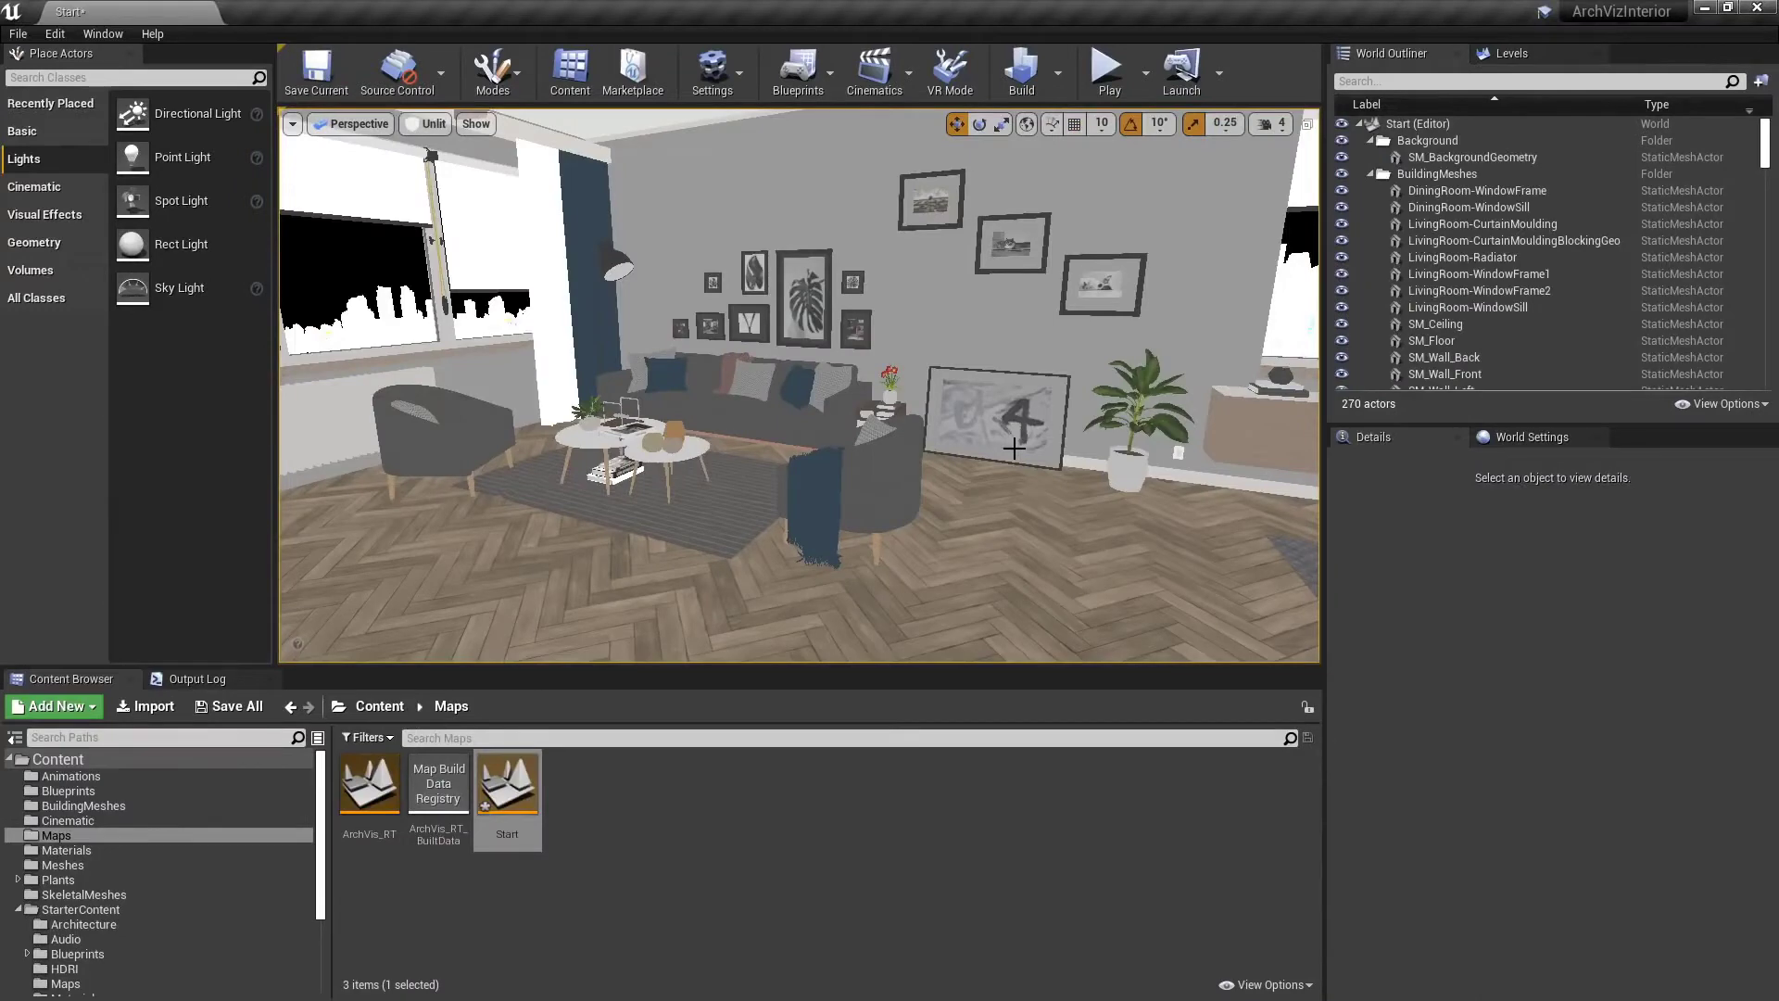
Preview the Start level's living room in Lit mode and return the viewport to Unlit
mouse_move(642, 476)
right_mouse_down()
mouse_move(834, 477)
mouse_move(648, 475)
right_mouse_up()
left_click(427, 124)
left_click(429, 163)
right_click_drag(640, 371, 575, 371)
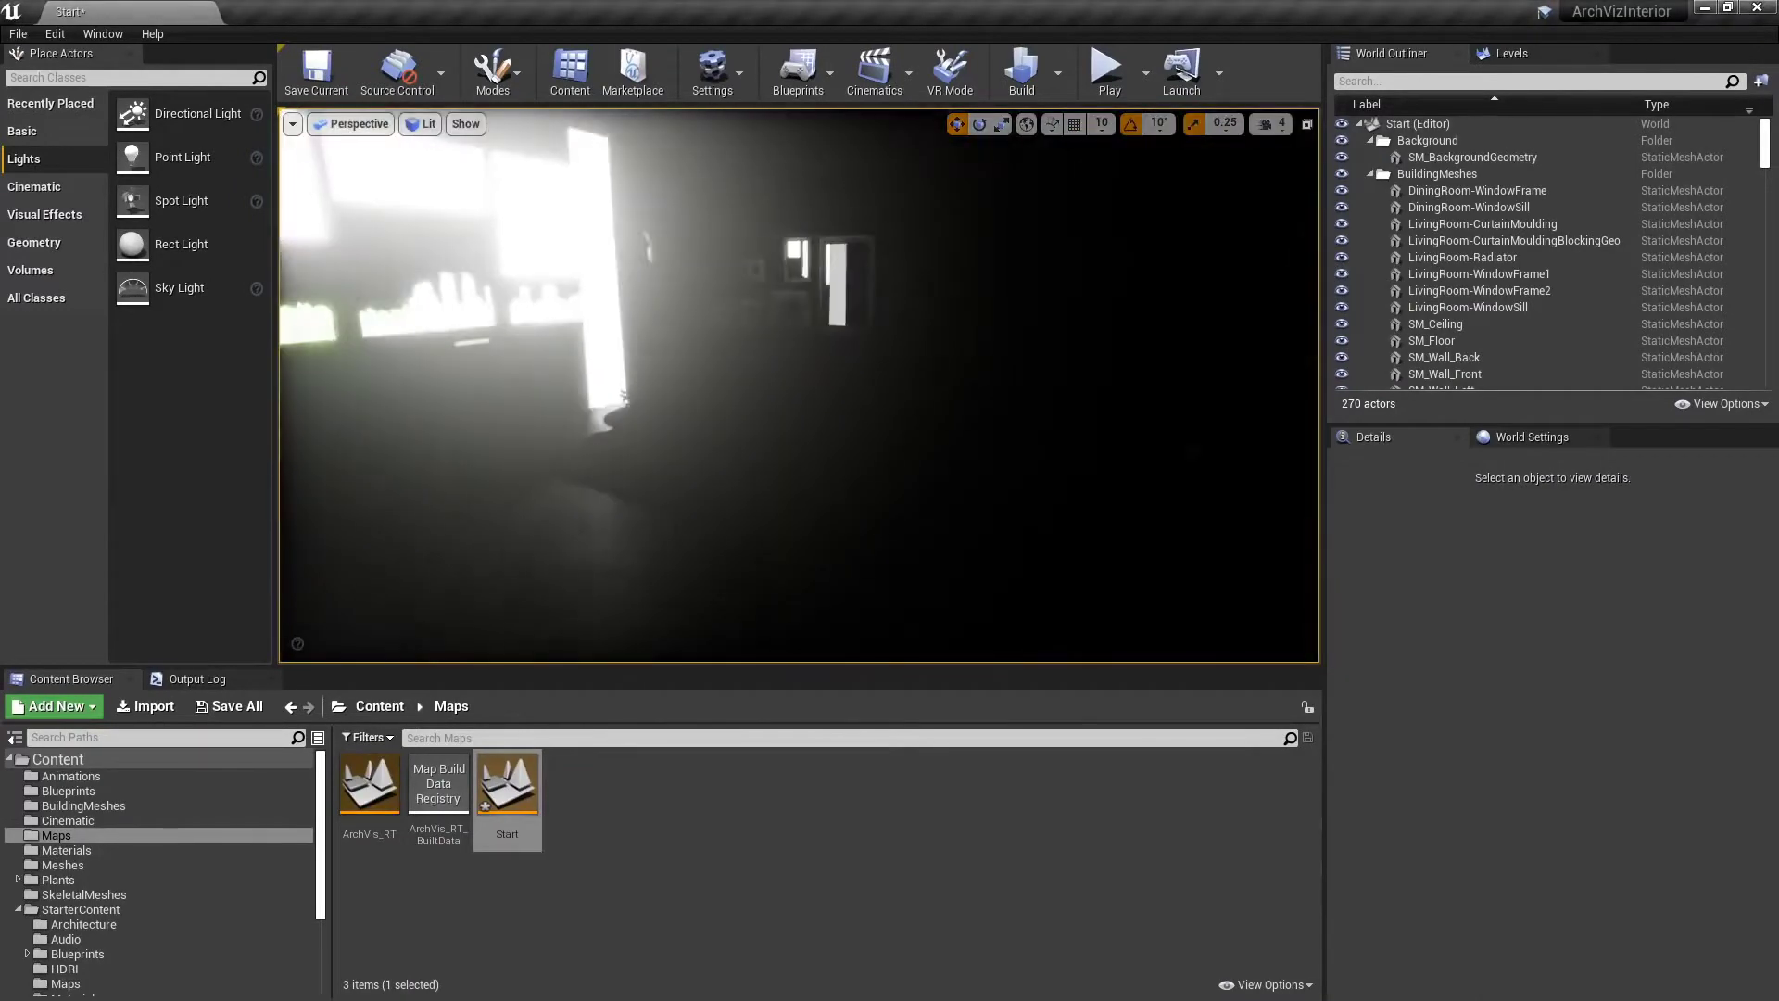
left_click(426, 124)
left_click(440, 182)
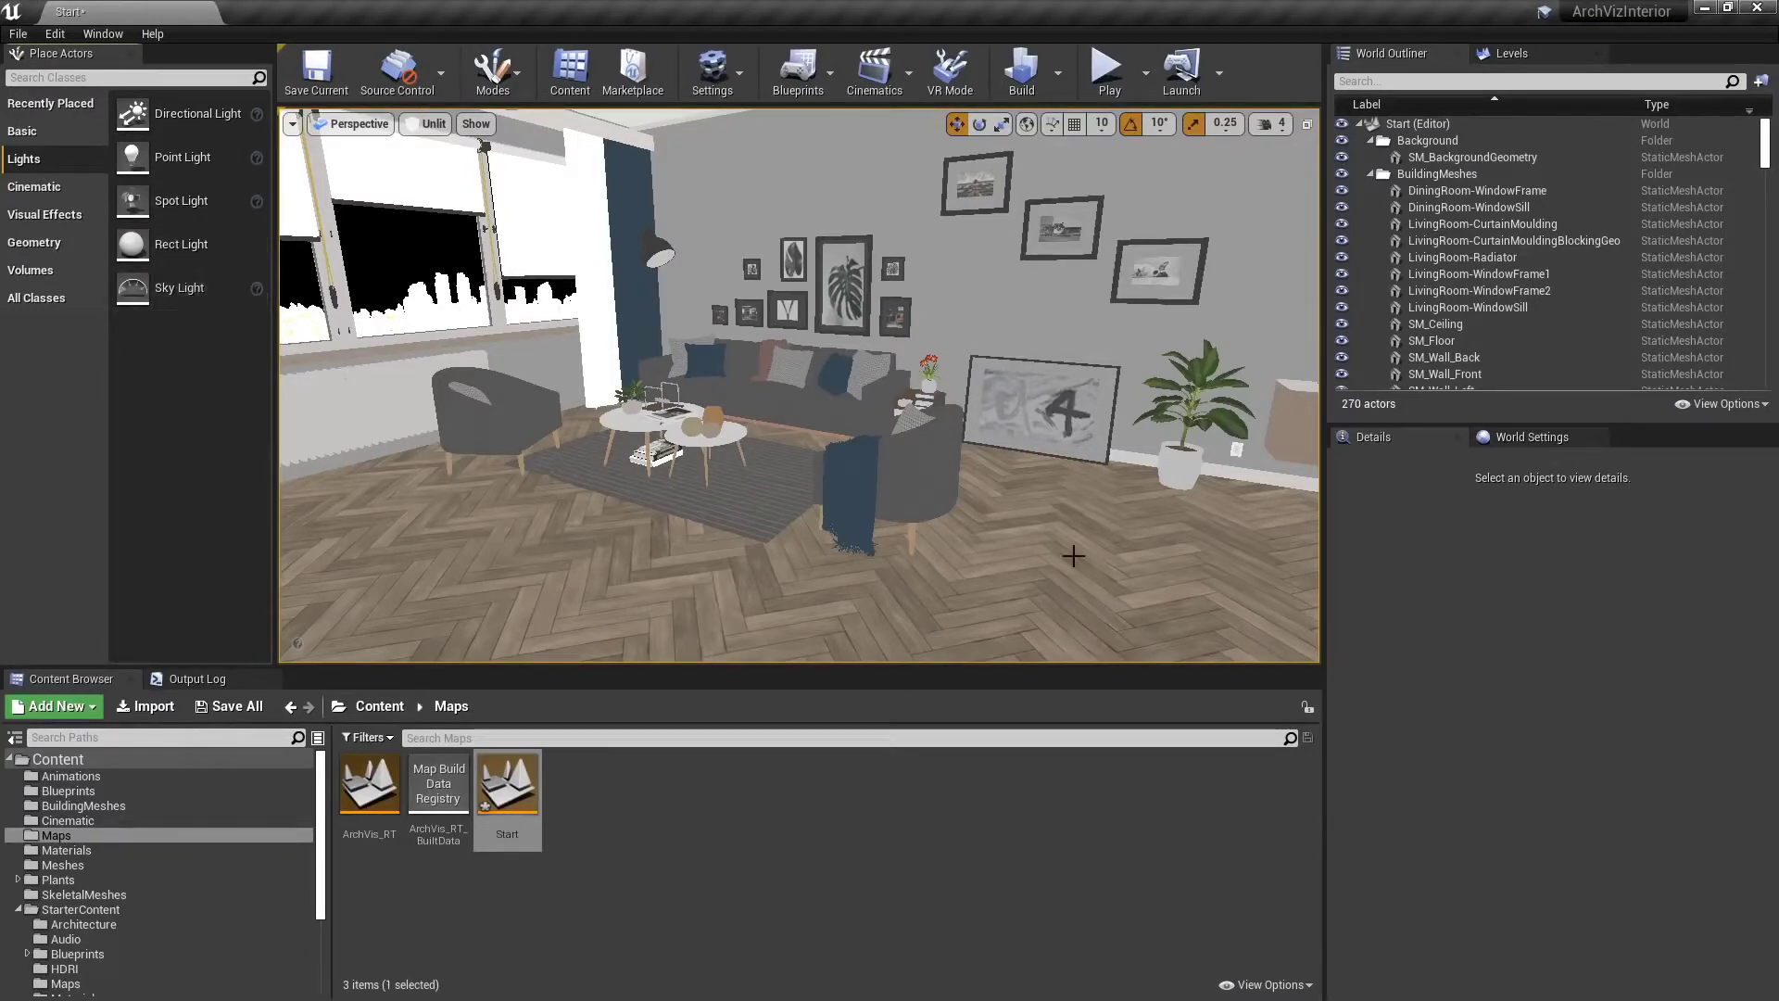
Enable Force No Precomputed Lighting in the Start level's world settings and accept the confirmation
left_click(1526, 437)
scroll(1671, 604, "down", 10)
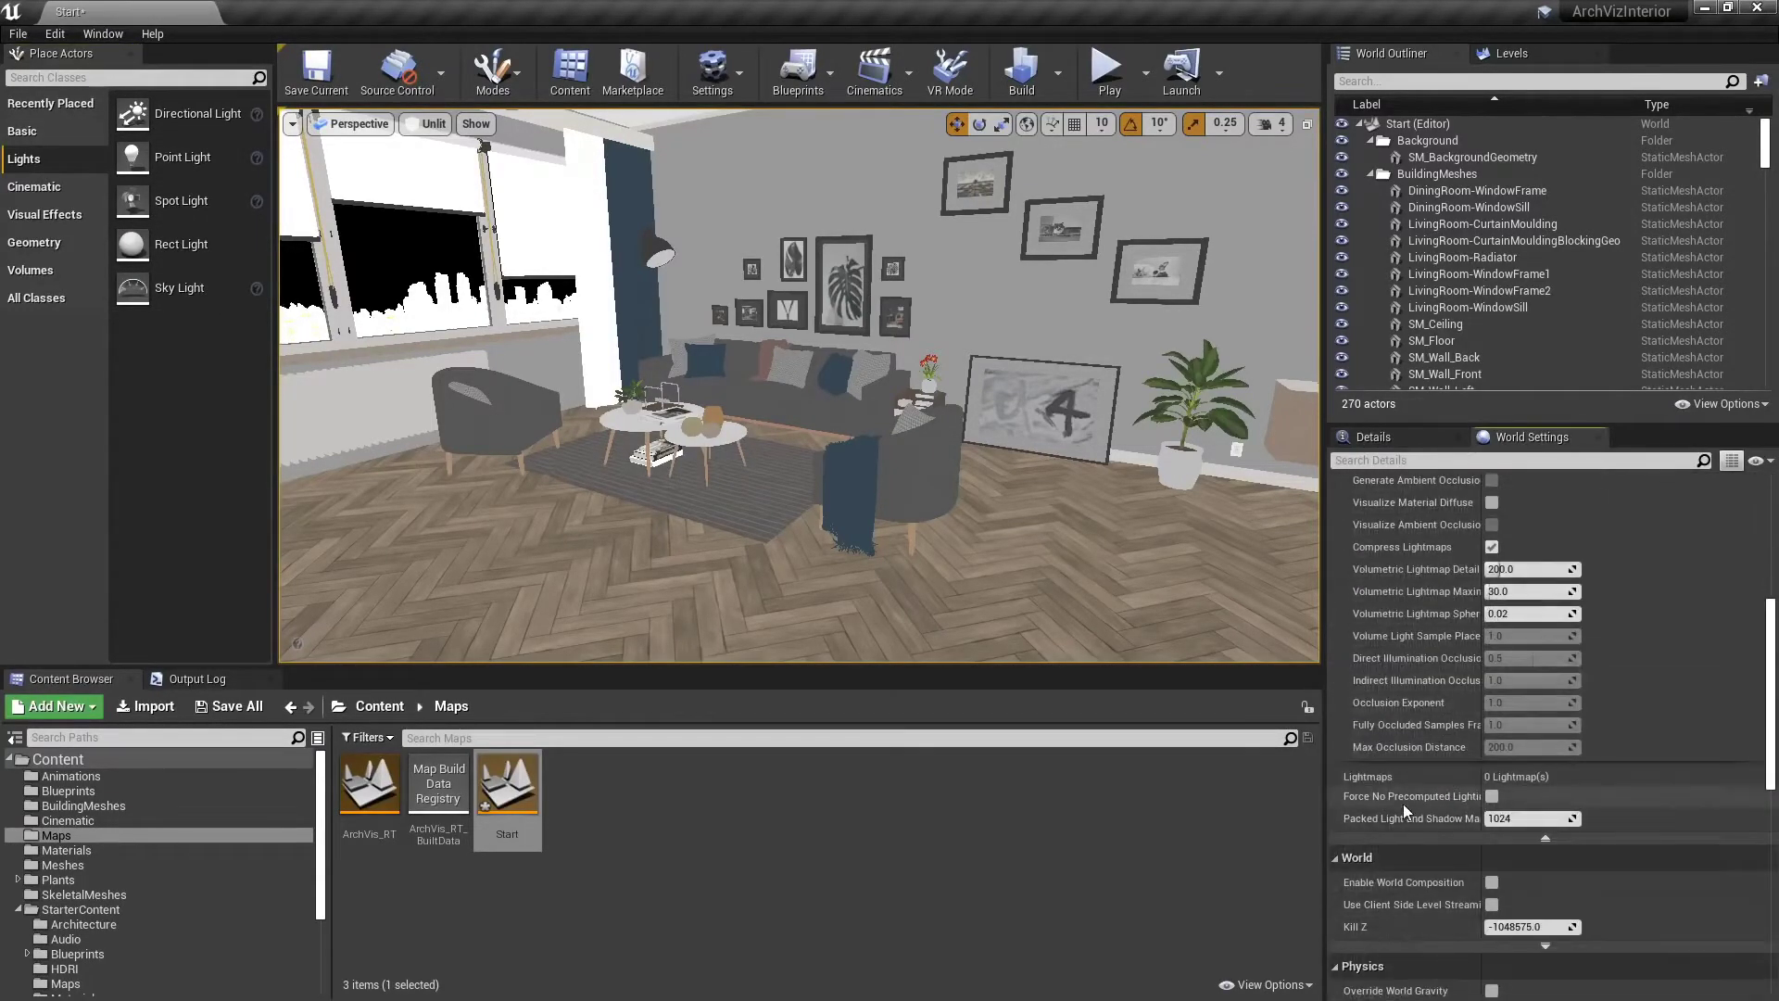
left_click(1491, 798)
left_click(1090, 561)
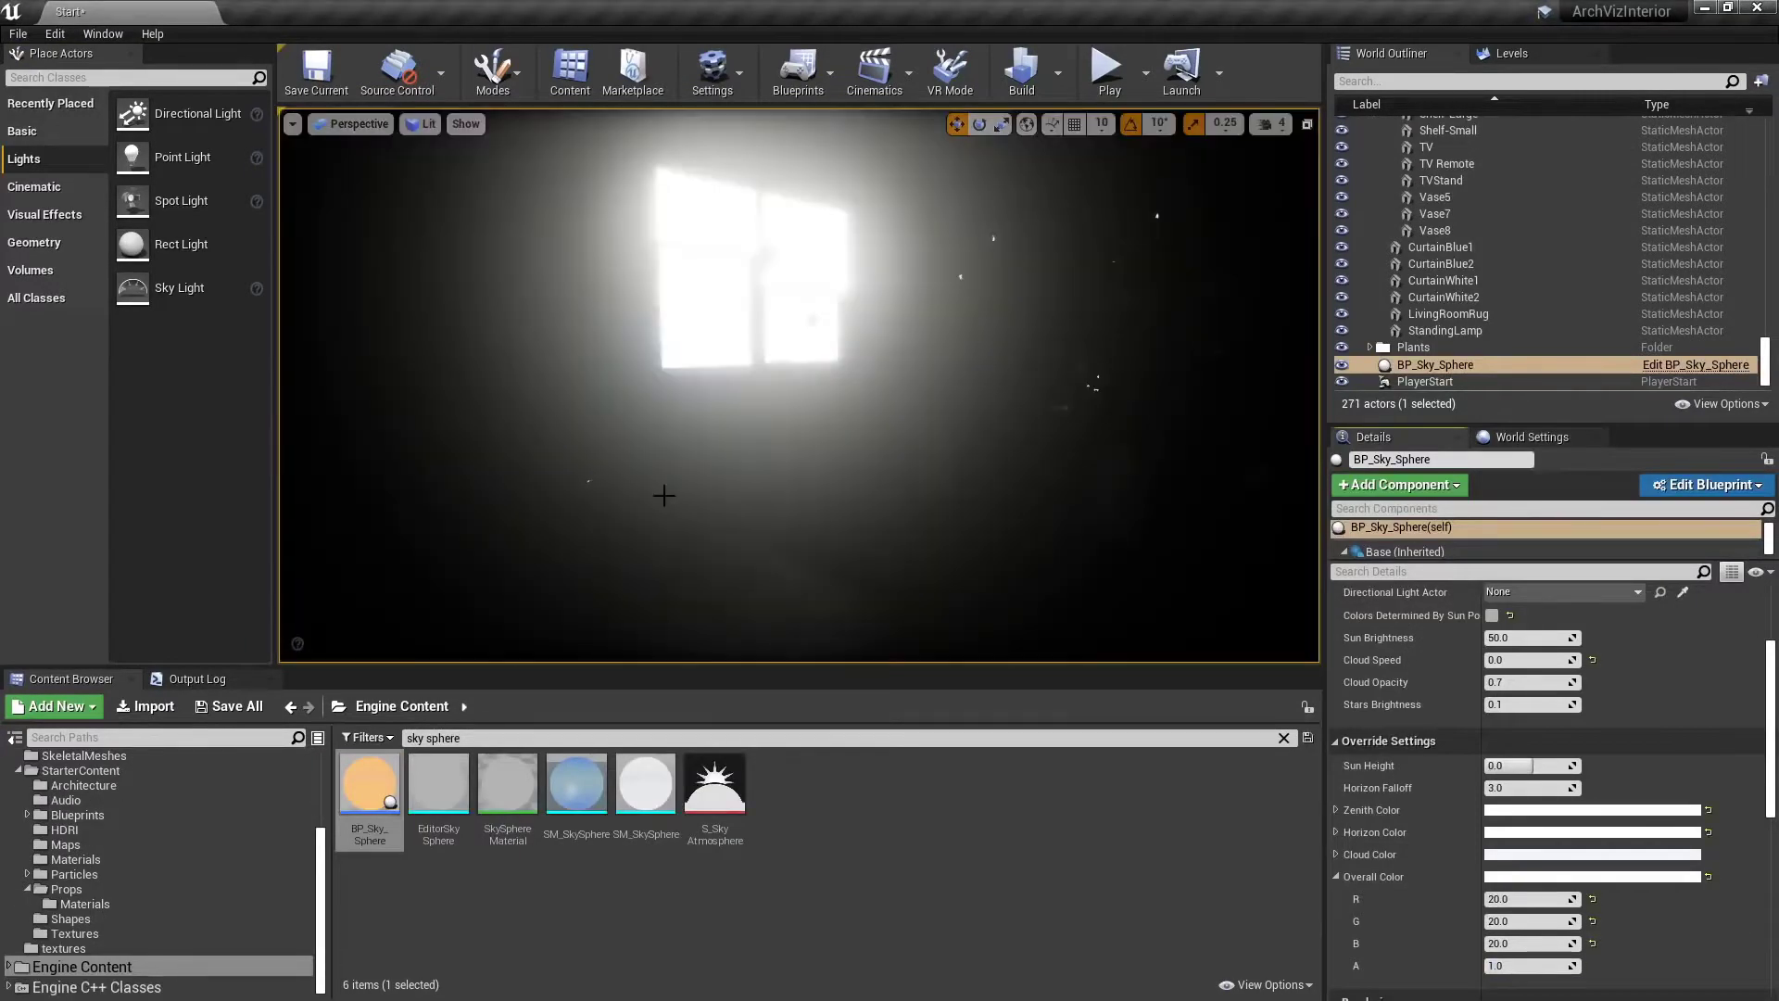
Place a Rect Light at the window, rotated 90° about Z, and align it with one window pane
left_click_drag(183, 245, 700, 348)
left_click_drag(753, 340, 827, 314)
right_click_drag(827, 313, 797, 370)
left_click_drag(790, 423, 676, 460)
left_click_drag(680, 461, 736, 562)
key("e")
key("w")
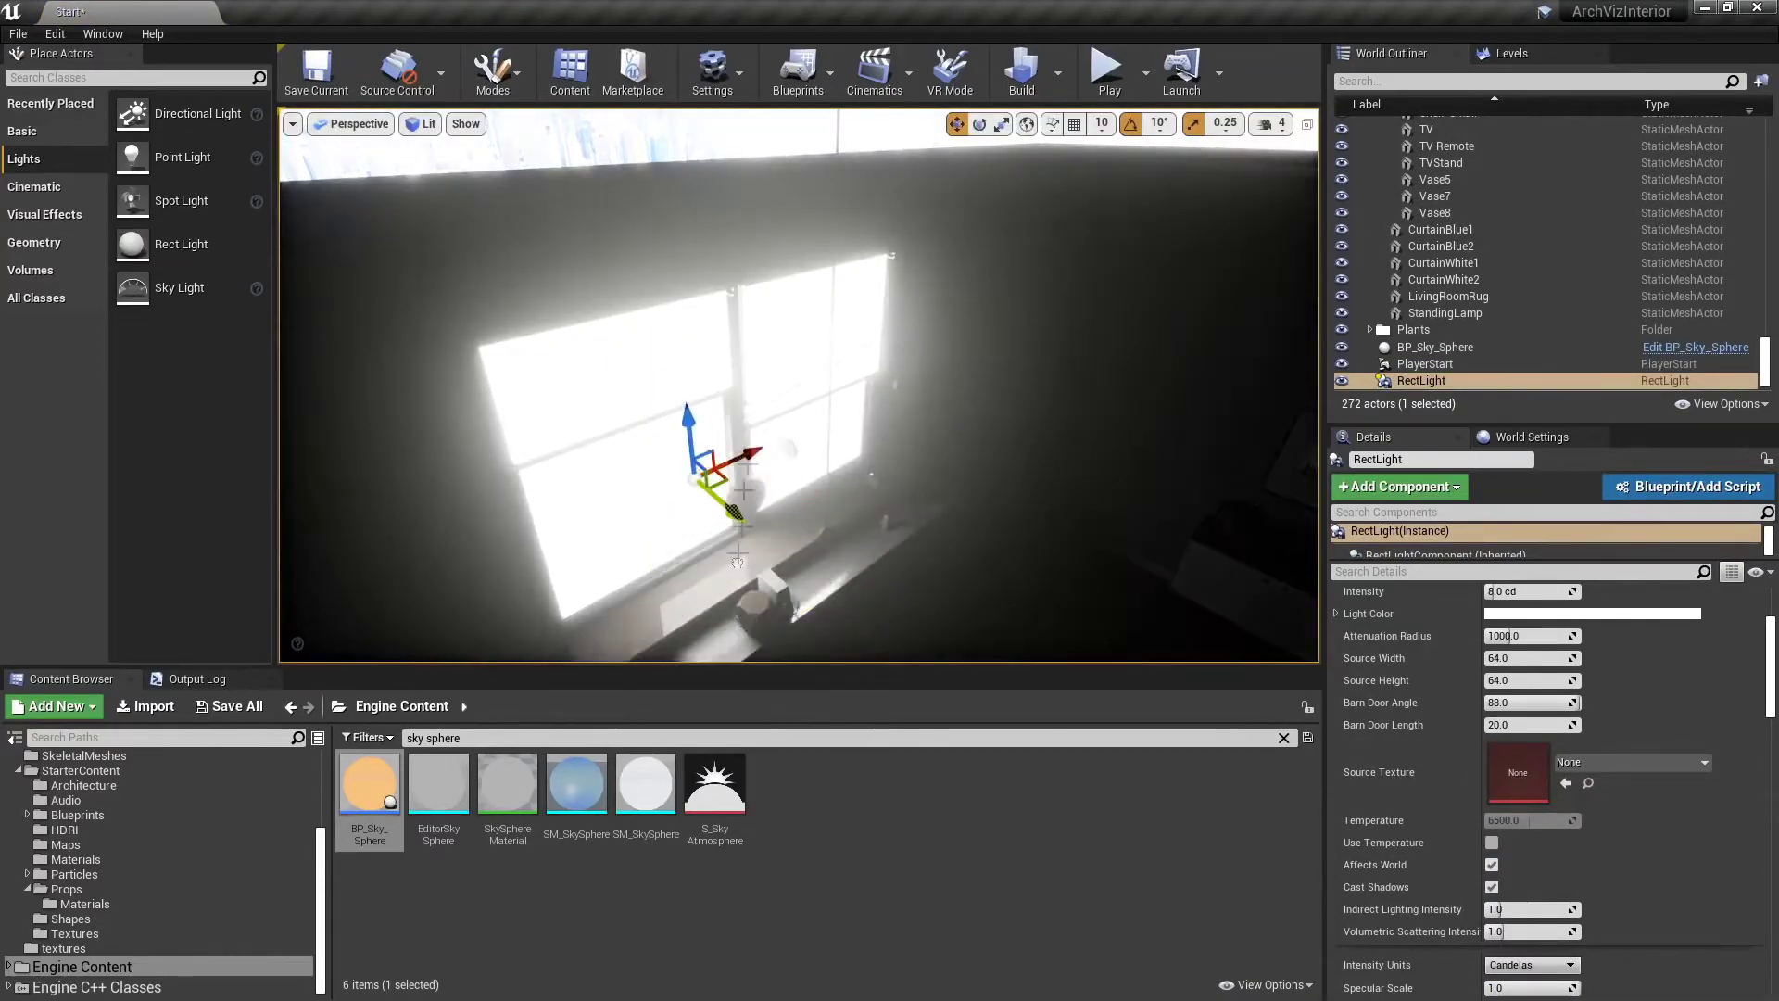
left_click_drag(755, 454, 687, 483)
right_click_drag(687, 484, 704, 390)
Set the Rect Light's source width to 112 and source height to 148 to cover the window pane
left_click(1521, 658)
type("12148")
key("Return")
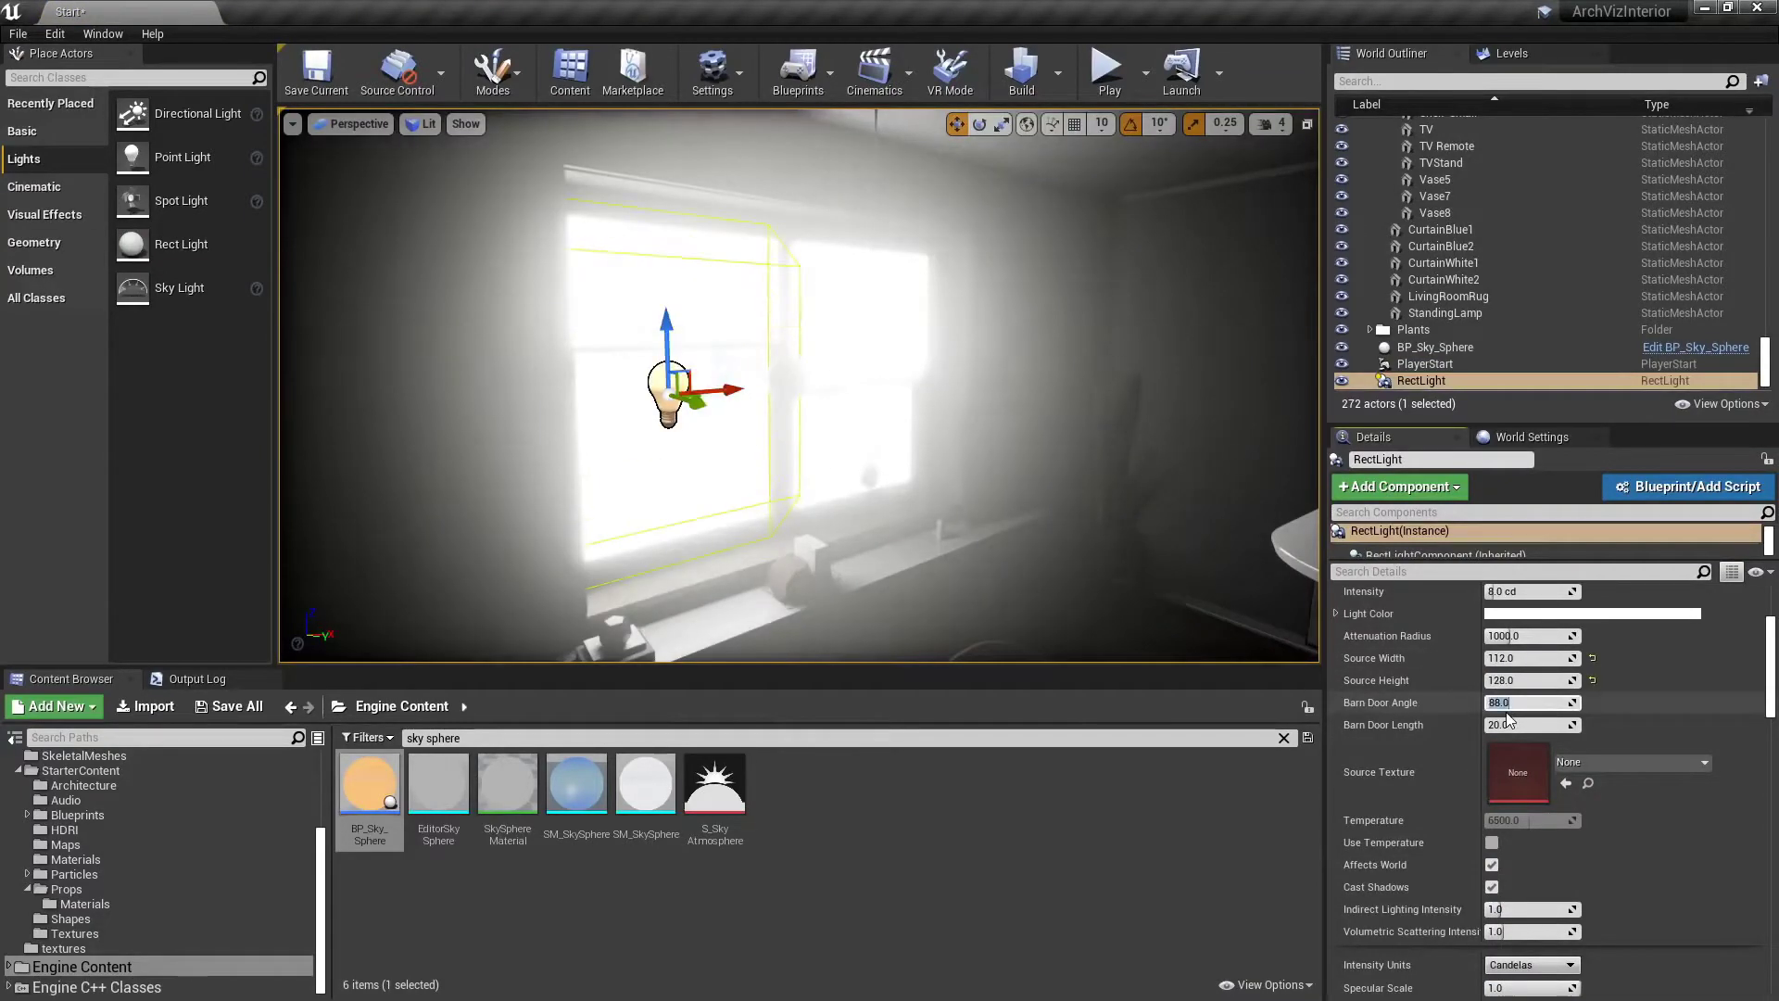
scroll(1471, 748, "up", 3)
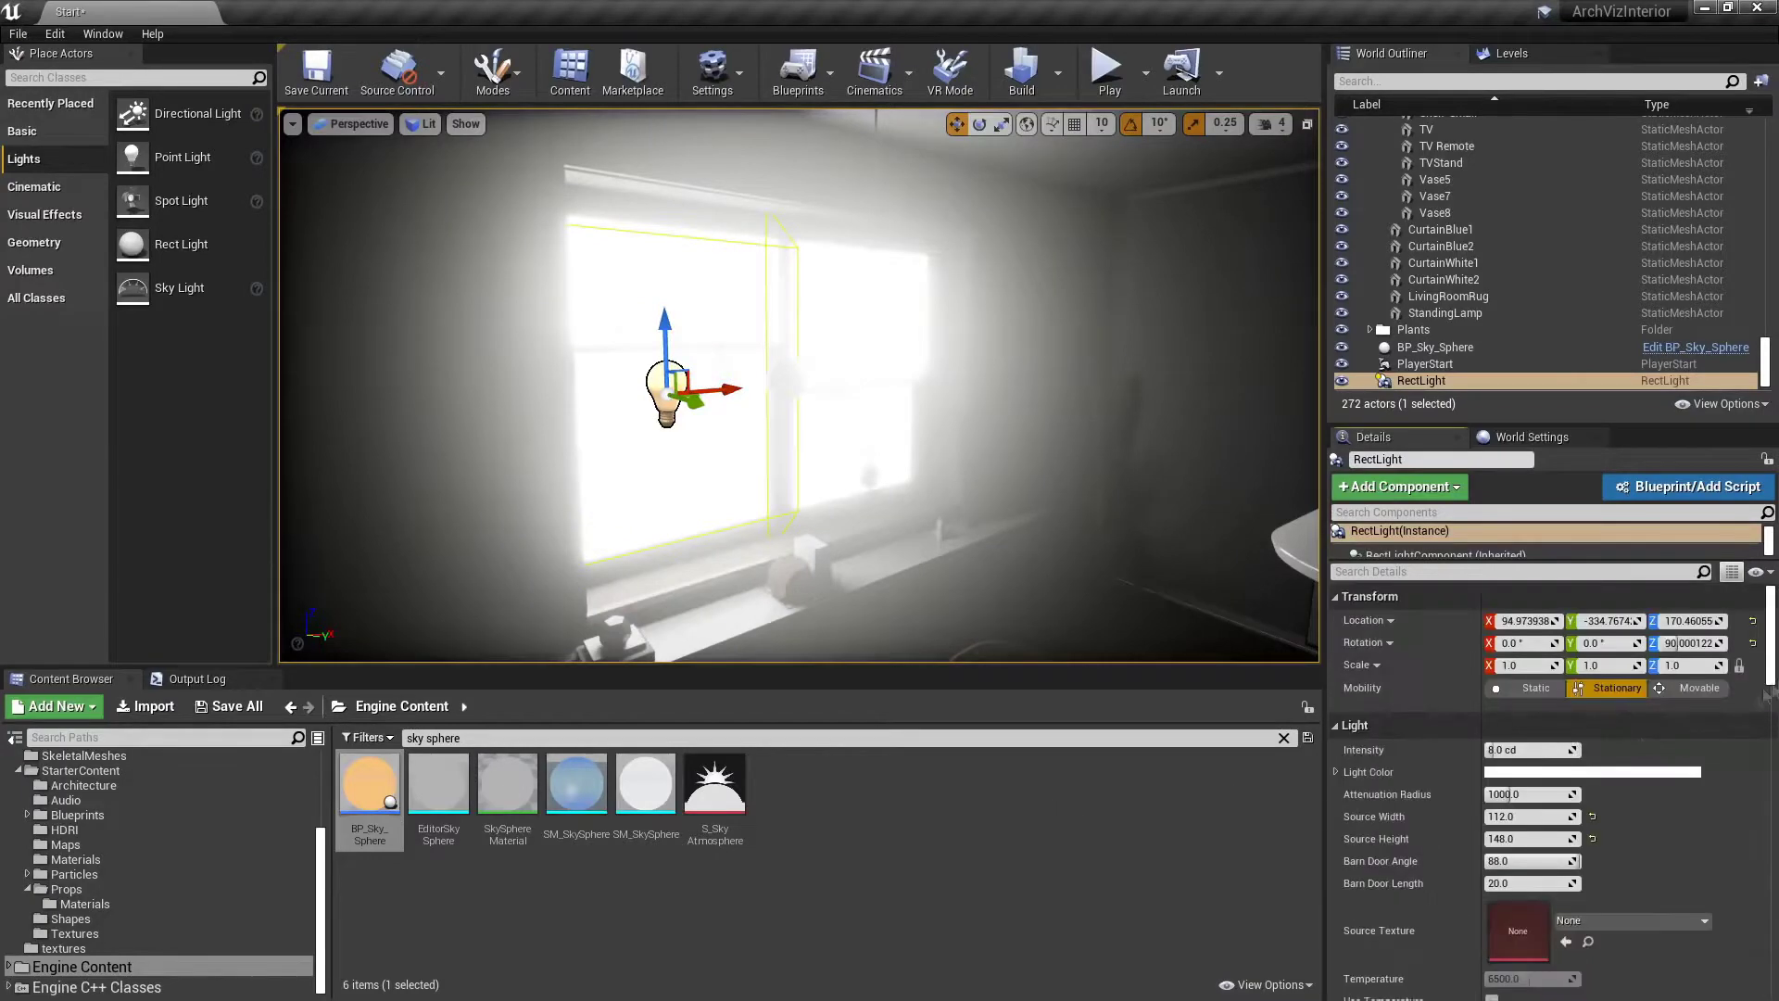
scroll(1611, 780, "down", 10)
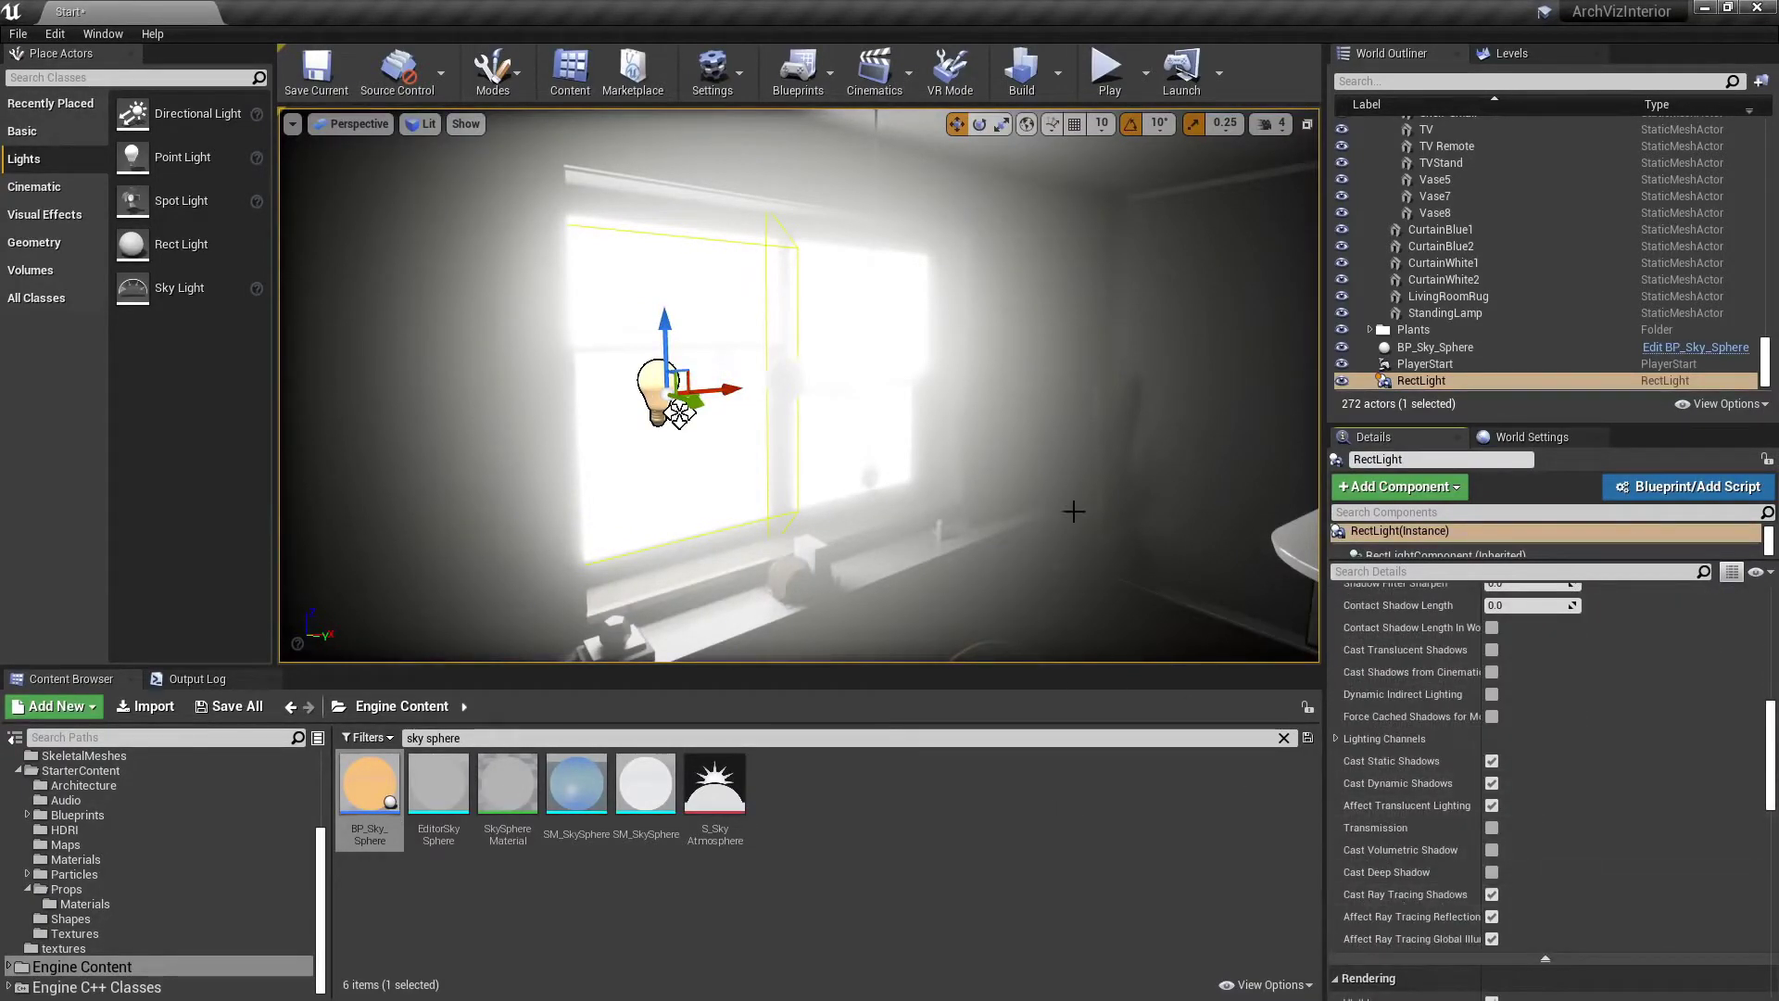
Place a Post Process Volume in the dining area of the room
left_click(130, 77)
type("post")
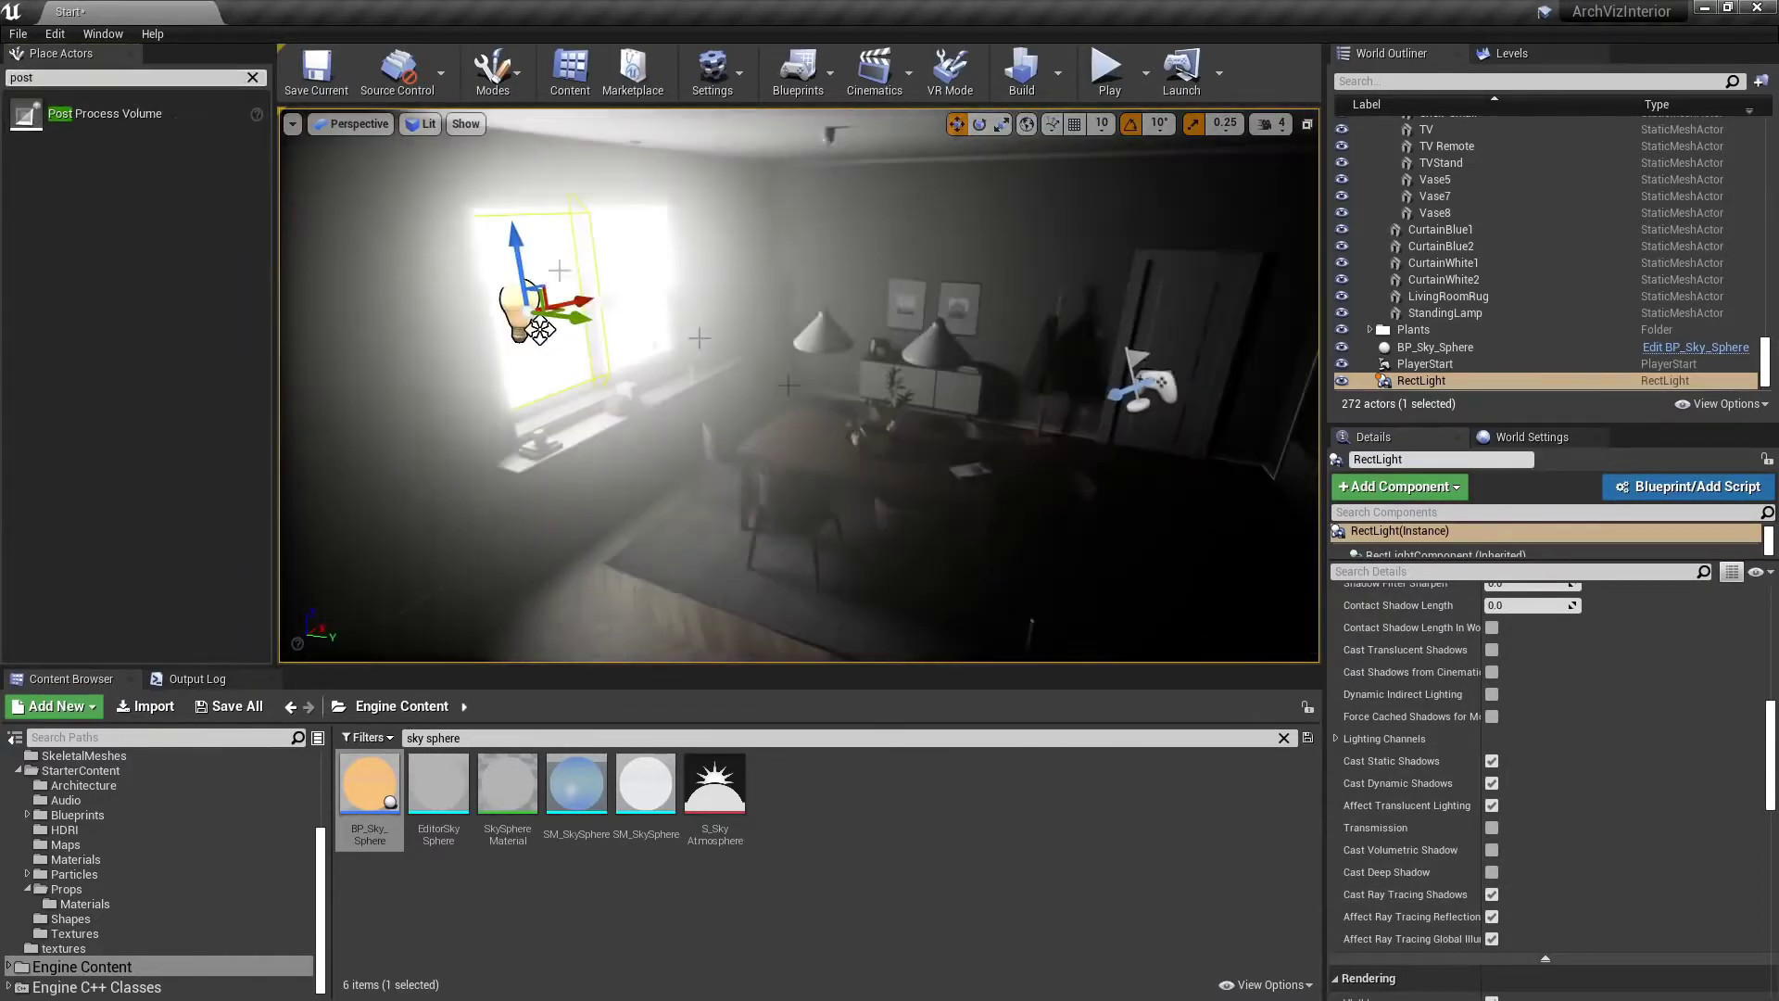
left_click_drag(105, 113, 834, 598)
right_click_drag(837, 600, 899, 525)
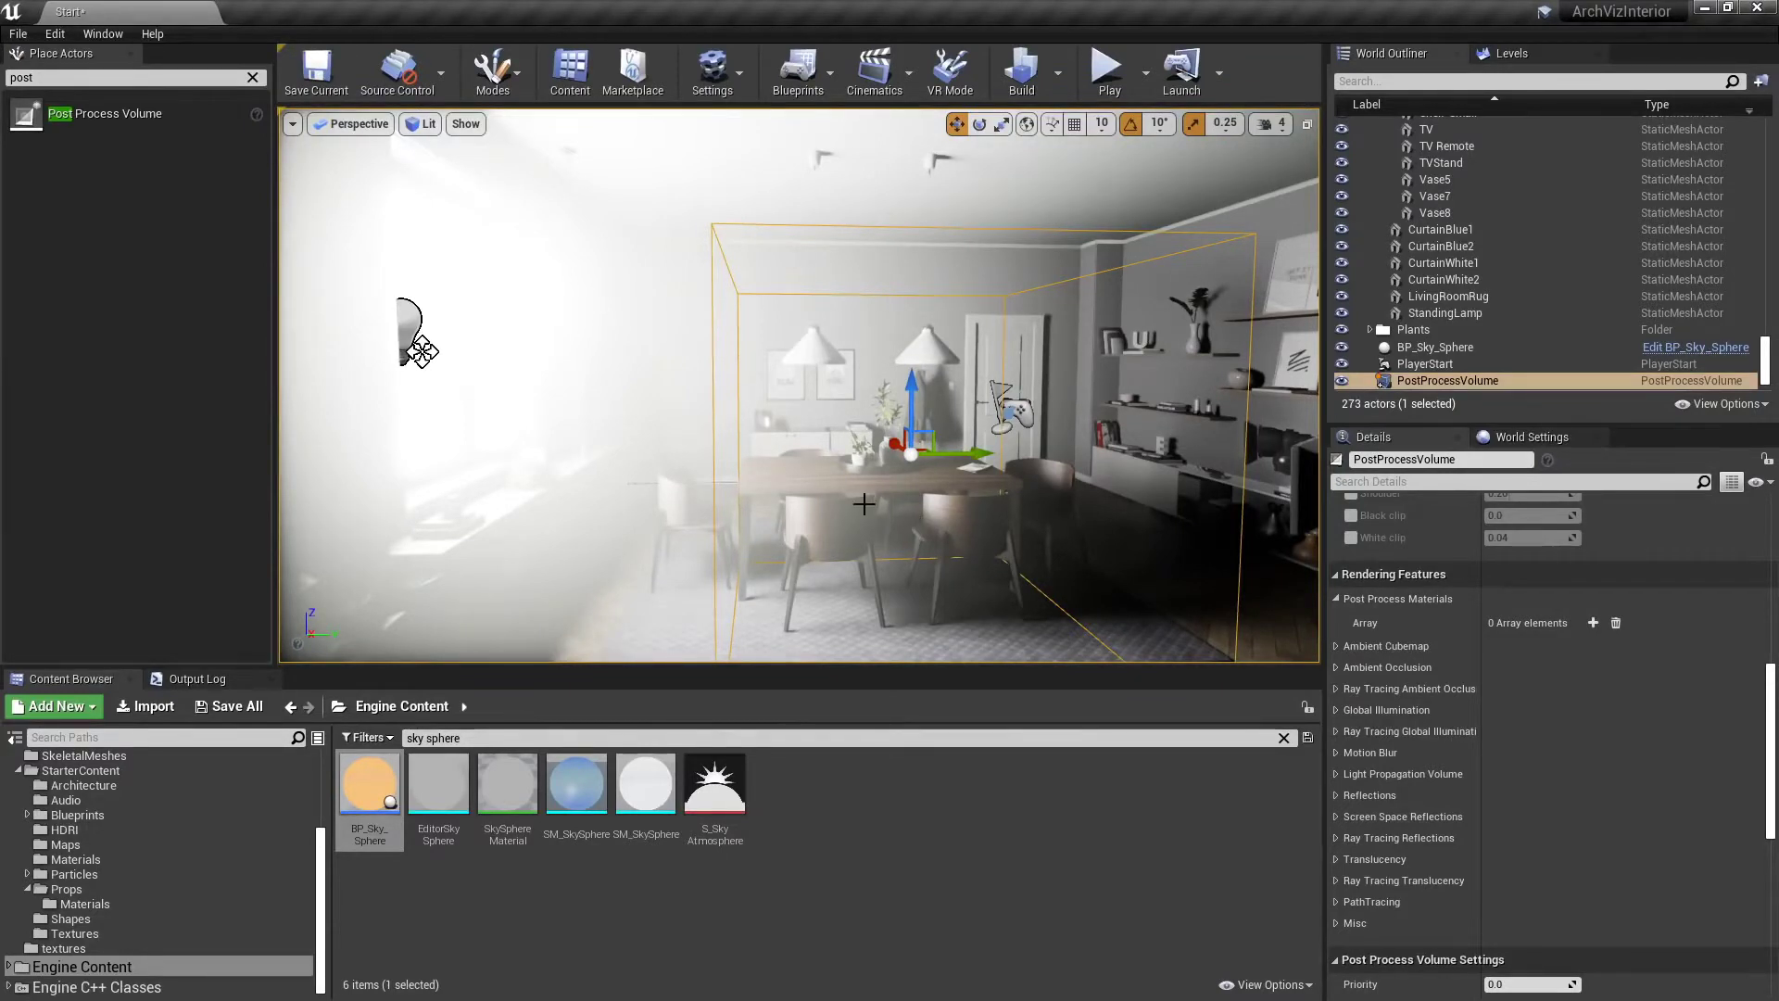
Override the Post Process Volume's bloom and lens flare intensity with 0, and its min and max EV100 with 1
left_click_drag(1771, 690, 1770, 519)
left_click(1331, 648)
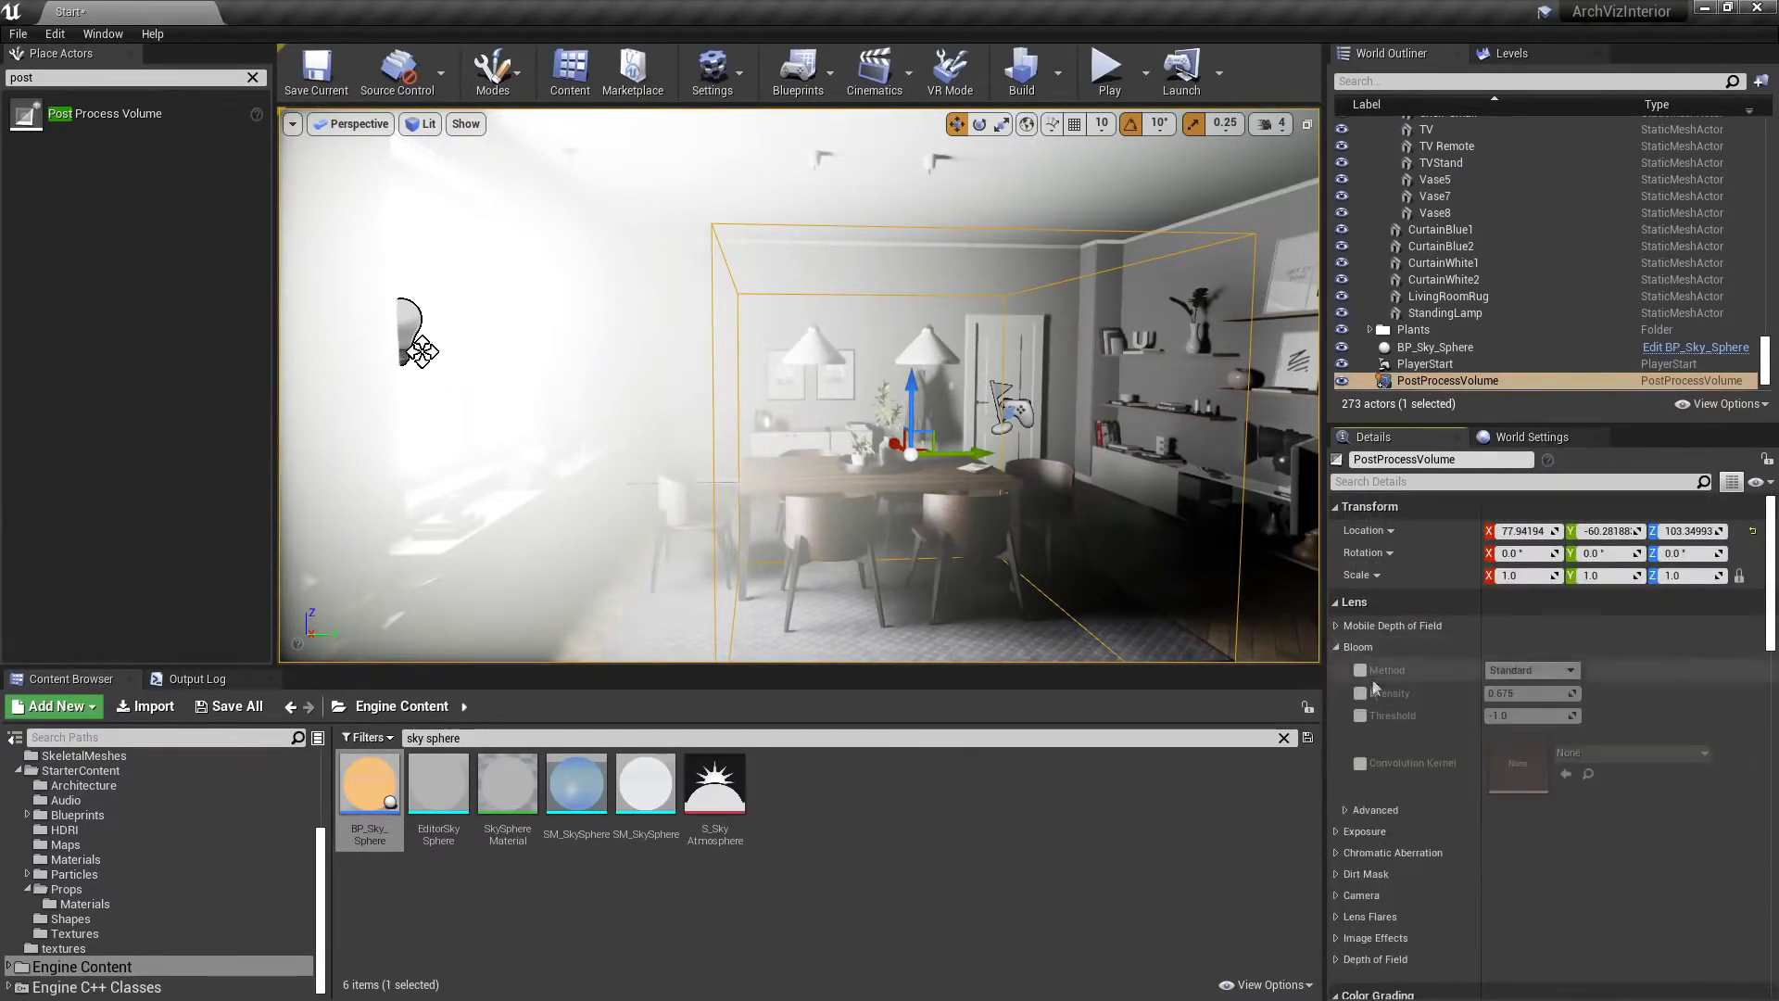
left_click(1334, 836)
scroll(1352, 833, "down", 3)
left_click(1359, 831)
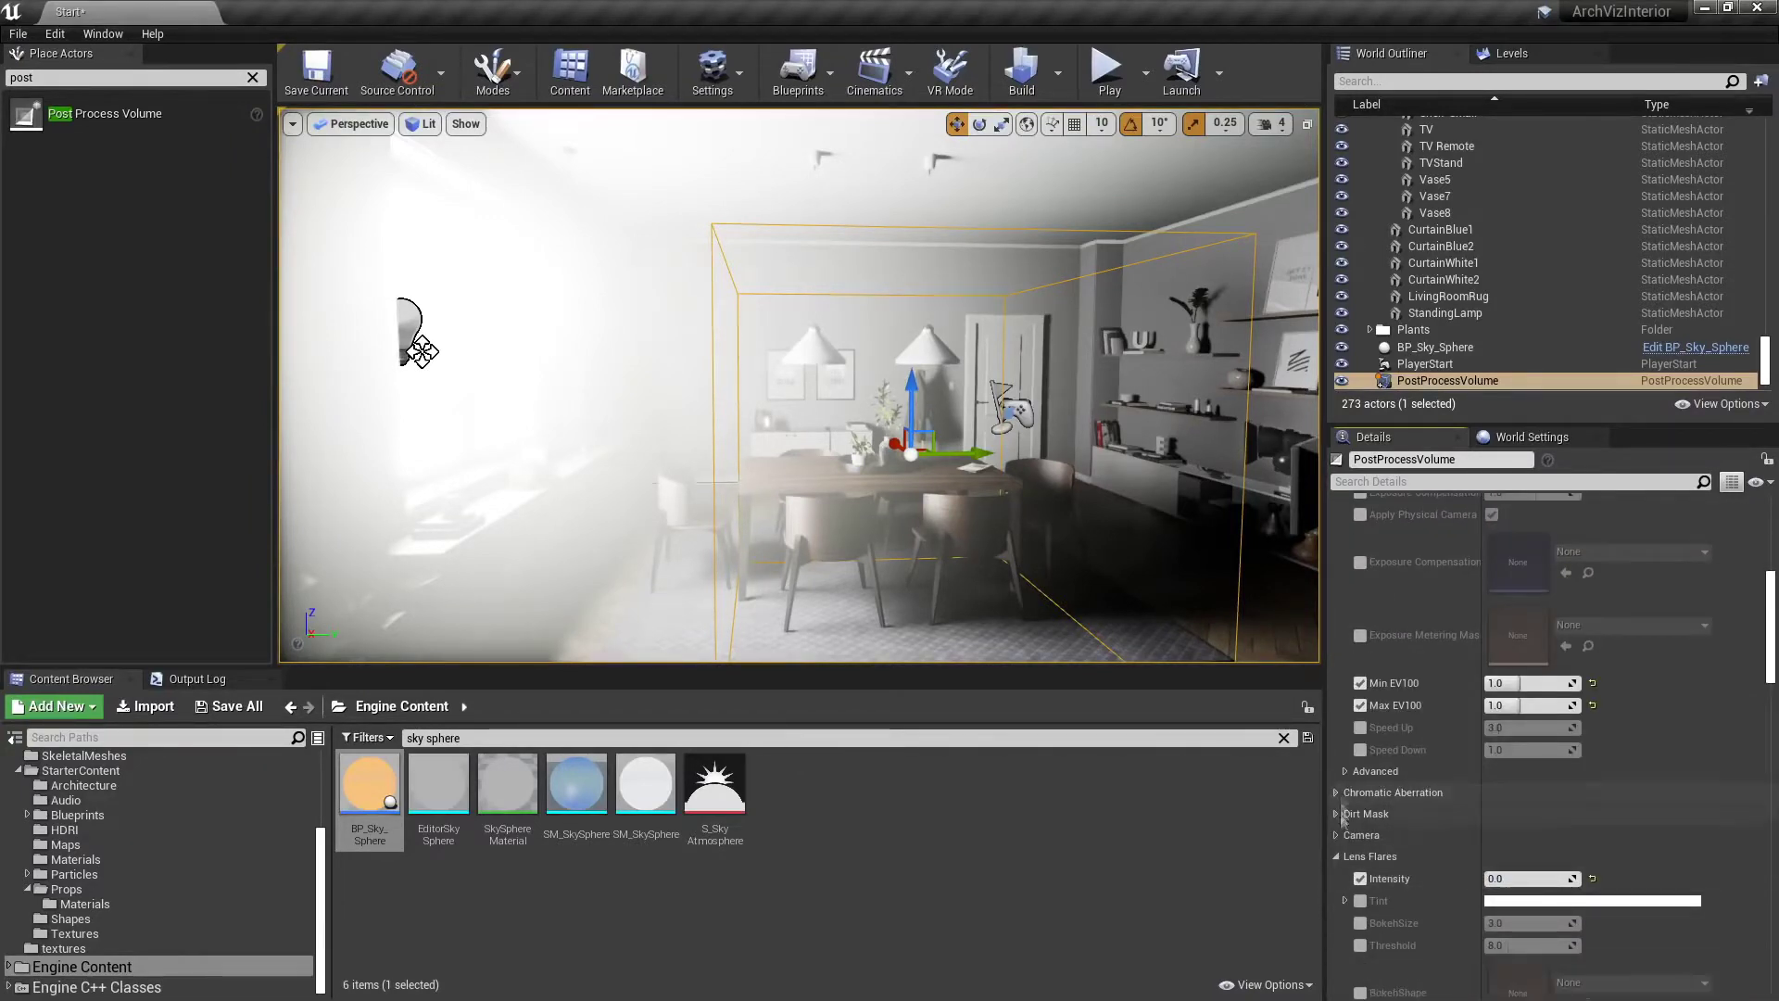
Override the vignette intensity under Image Effects and enable Infinite Extent (Unbound) for the Post Process Volume
scroll(1344, 833, "down", 3)
left_click(1334, 884)
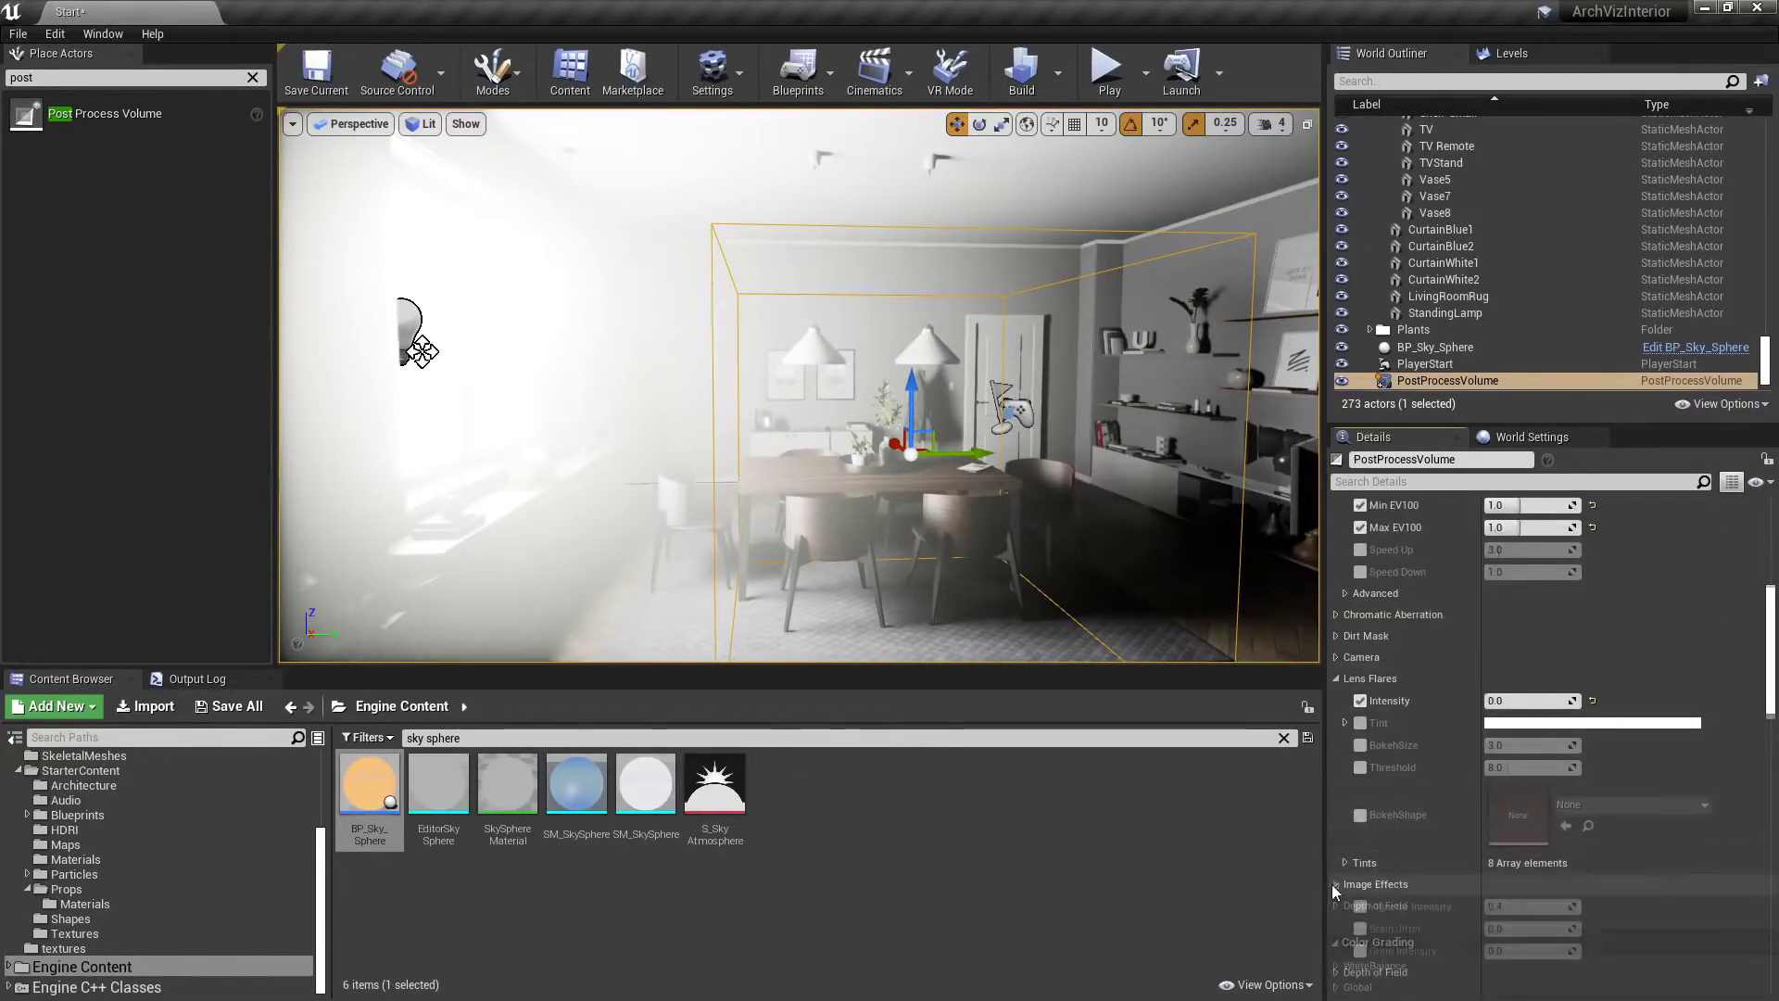
scroll(1390, 834, "down", 10)
left_click(1490, 816)
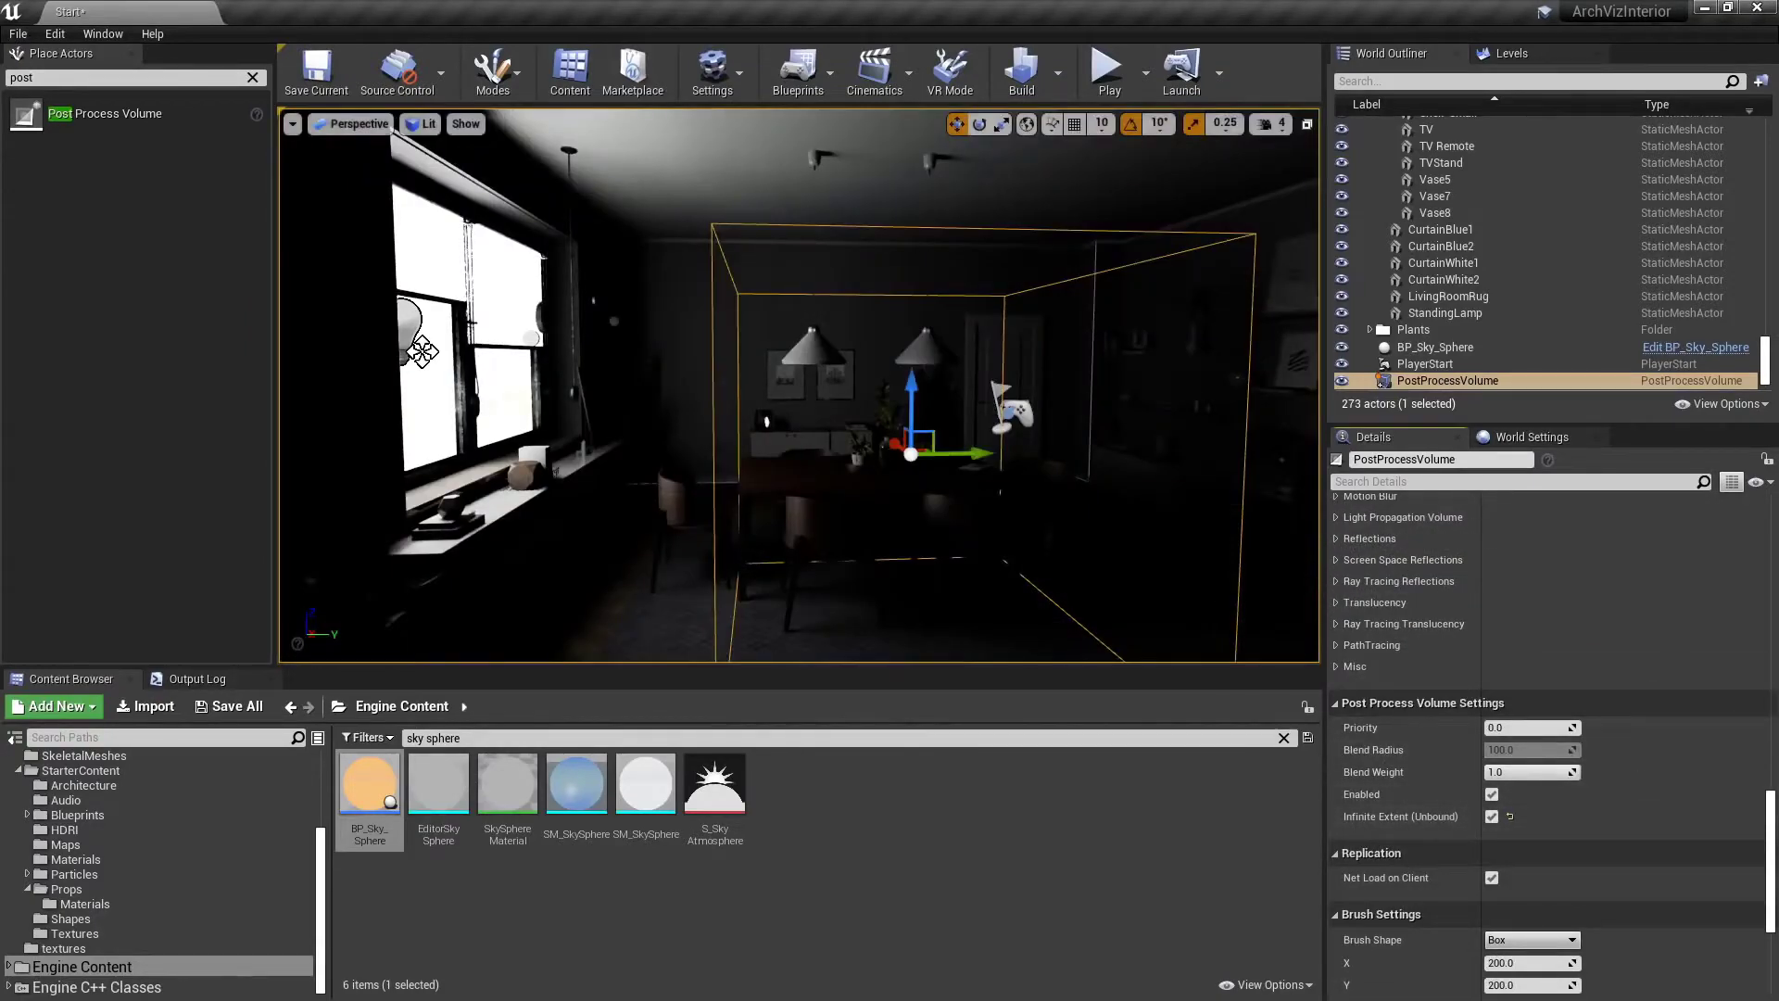
Duplicate the window's Rect Light and move the copy onto the second window pane
left_click(252, 78)
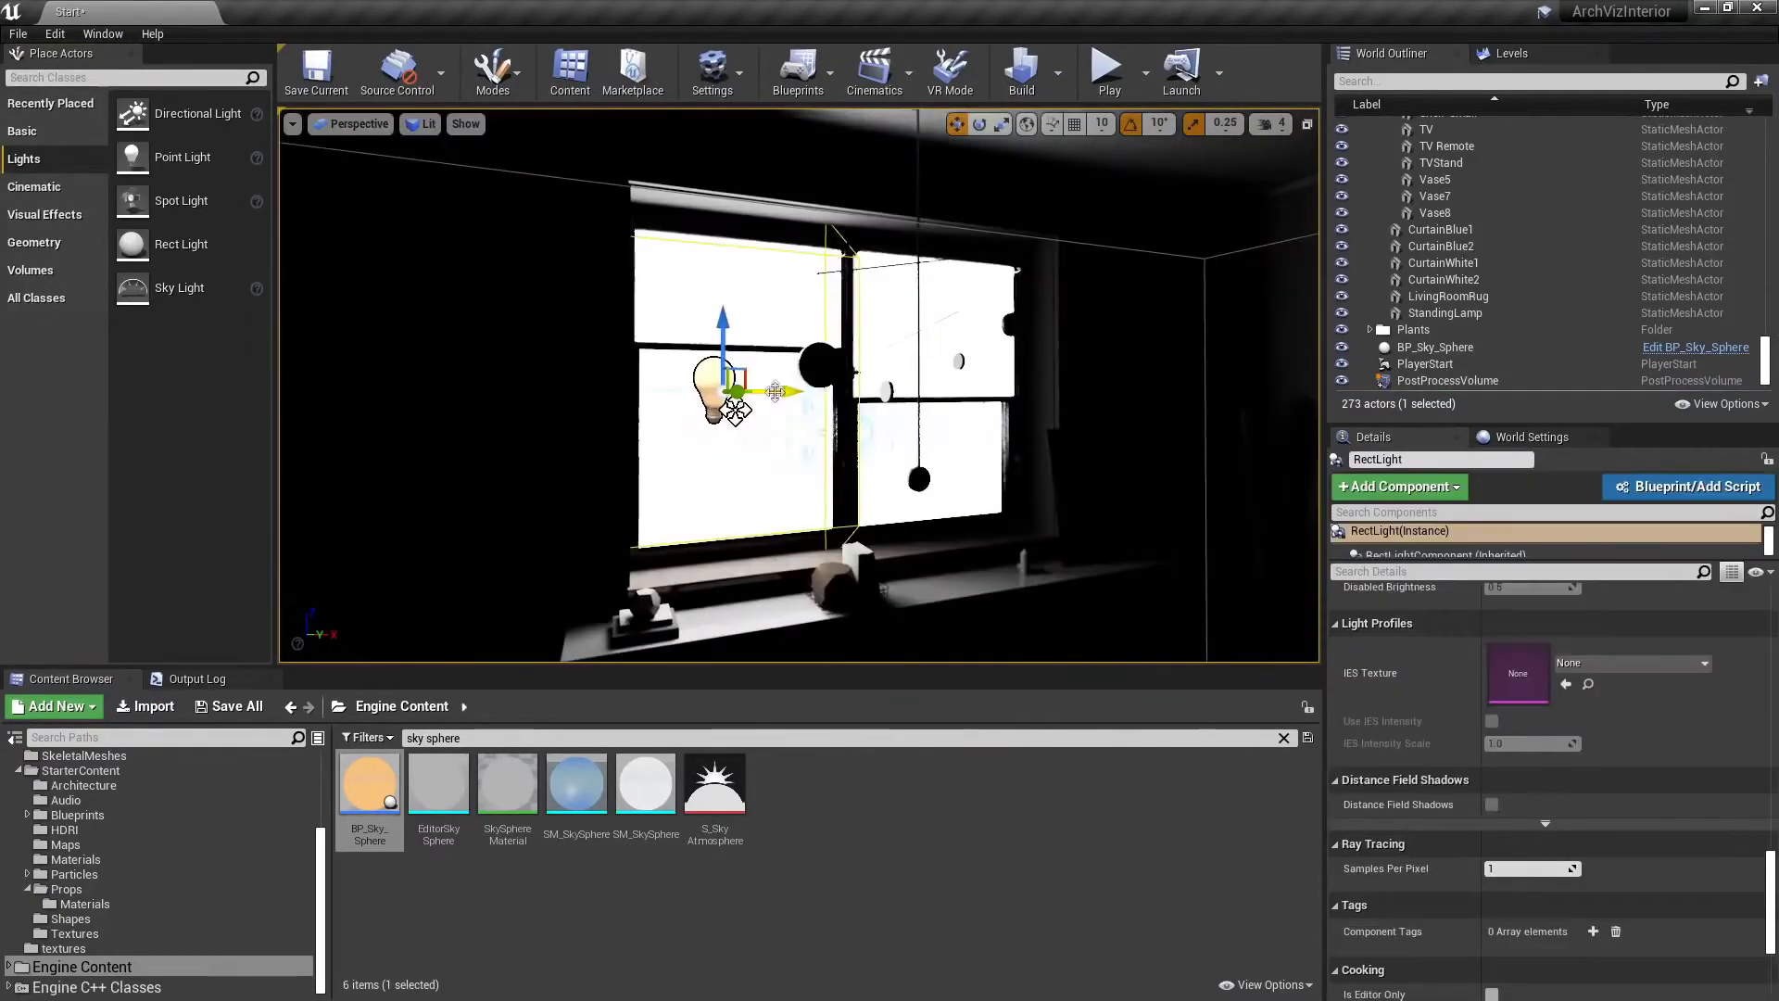
left_click_drag(755, 385, 981, 391, "alt")
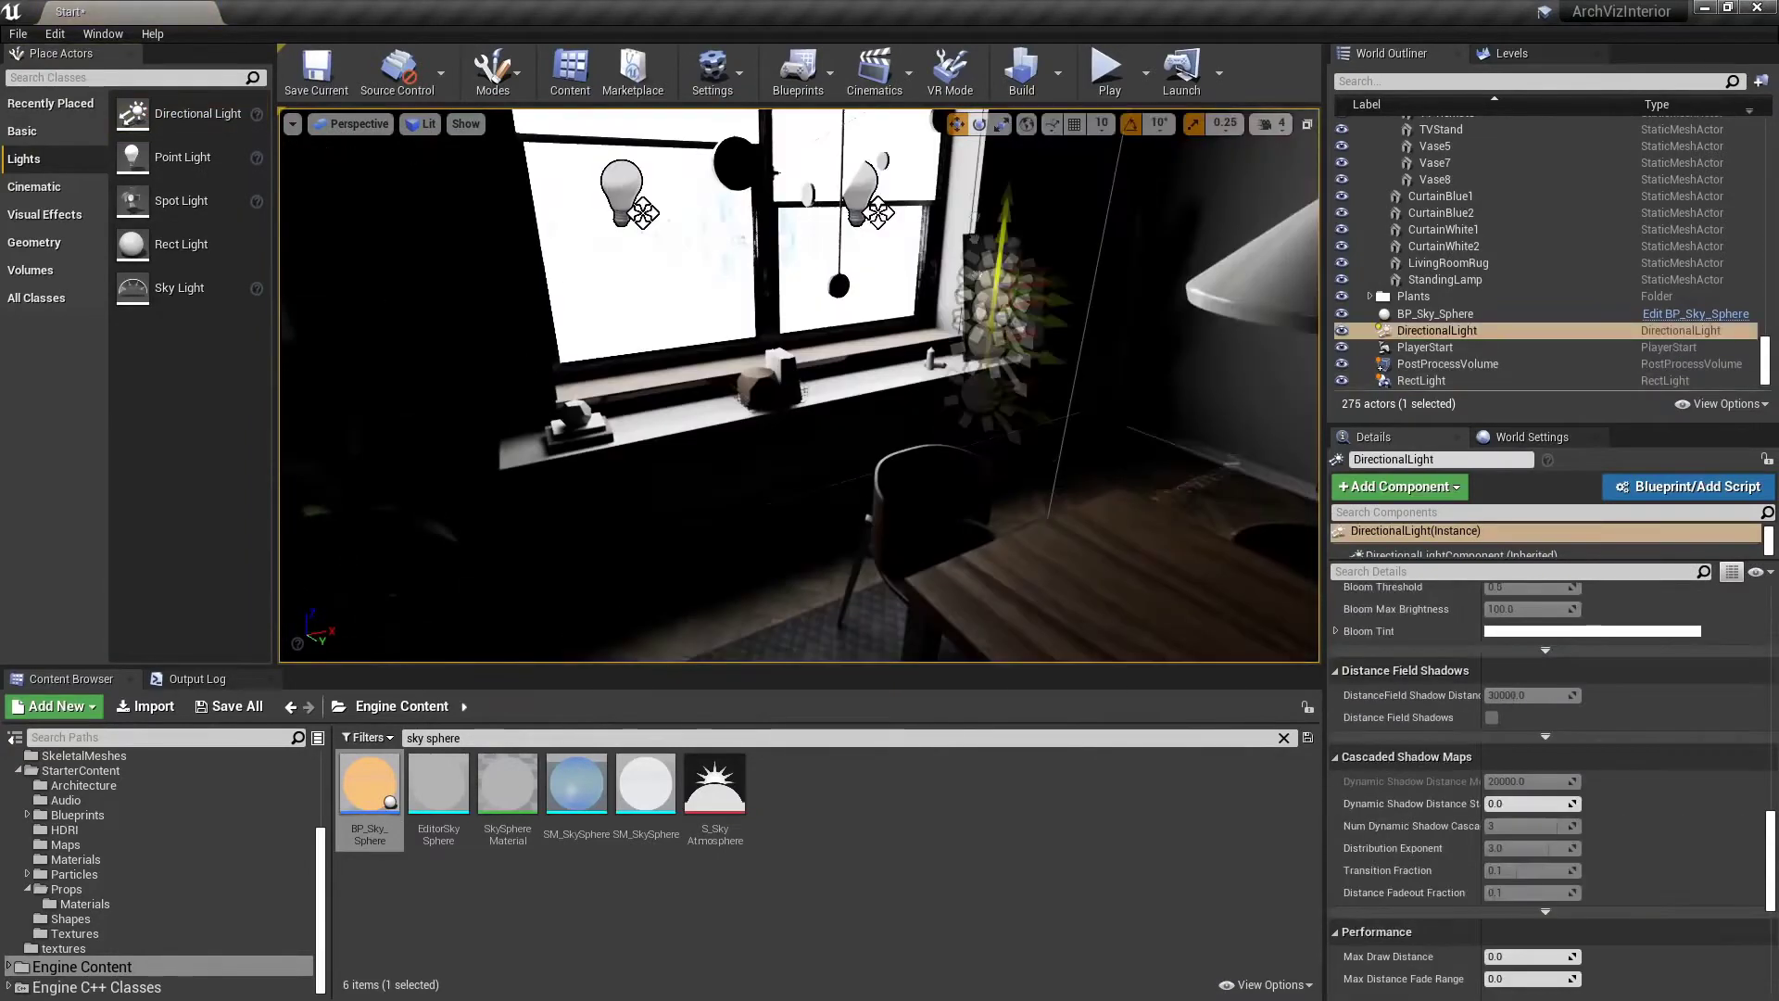
Add a Directional Light aimed through the window at the far wall and set its mobility to Movable
right_click_drag(1019, 353, 982, 335)
left_click_drag(1770, 841, 1769, 634)
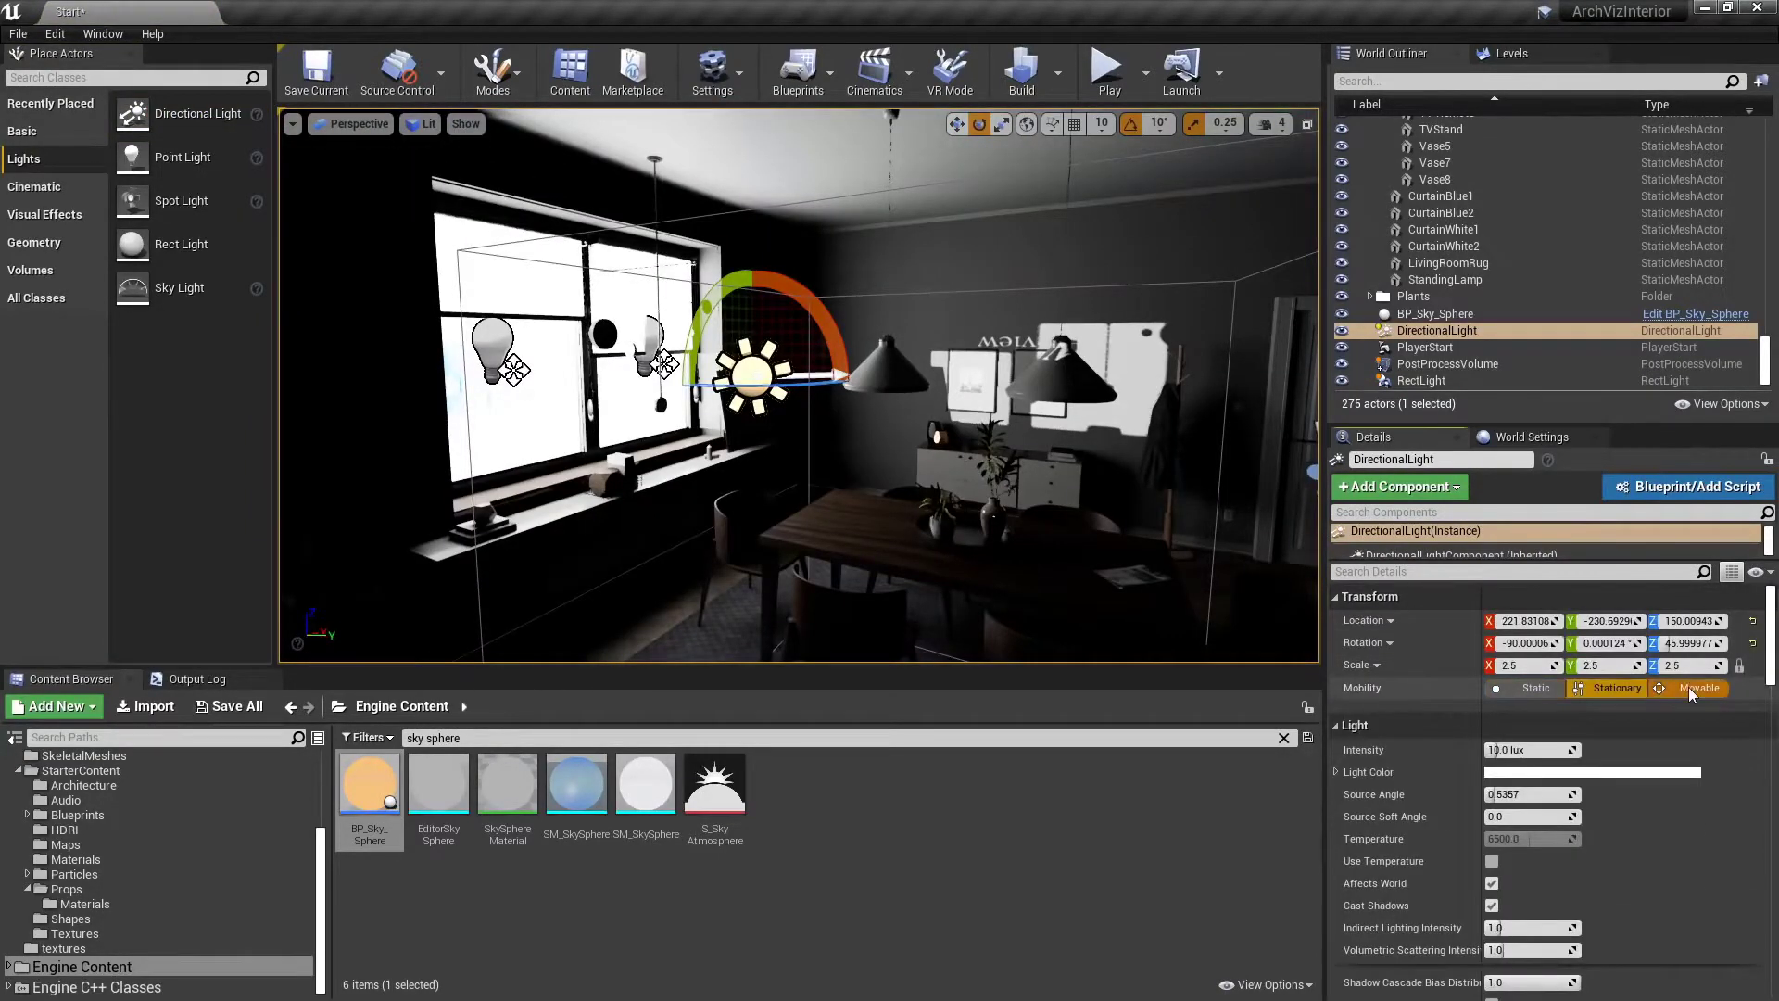
scroll(1547, 787, "down", 5)
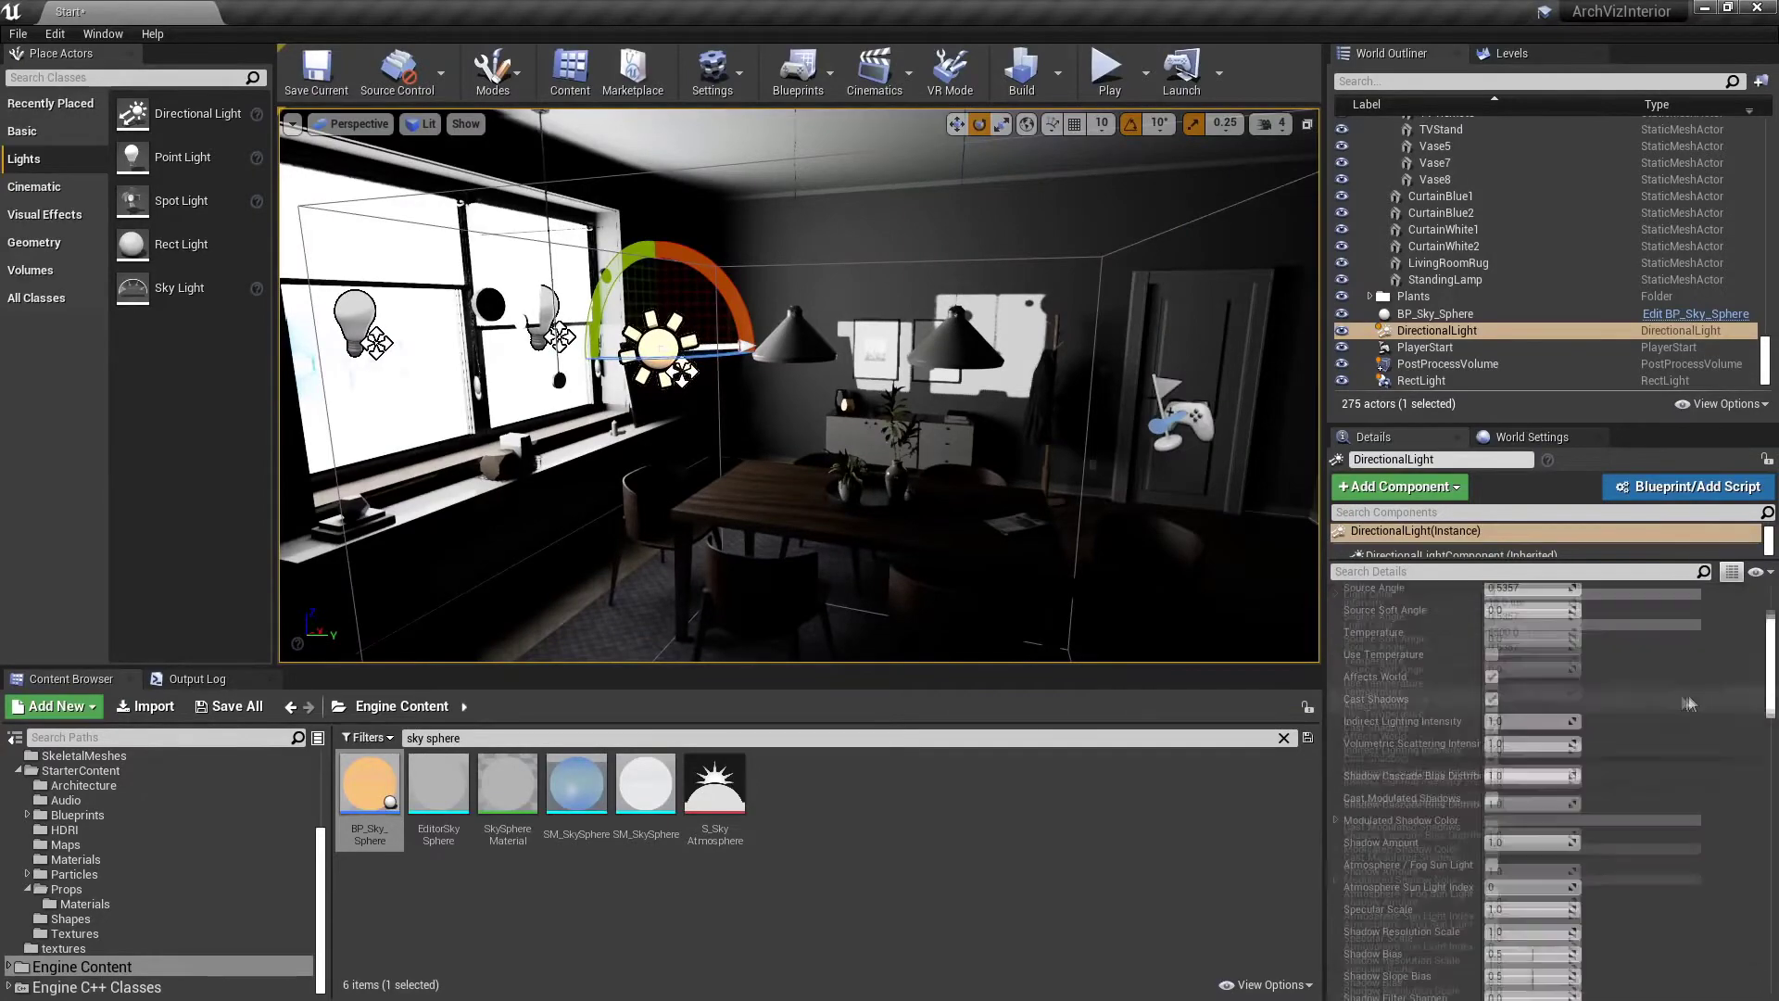
scroll(1547, 788, "up", 5)
Set the Directional Light's source angle to 0.6 while checking shadow softness on the picture wall
mouse_move(906, 501)
right_mouse_down()
mouse_move(1037, 501)
mouse_move(815, 502)
mouse_move(906, 501)
right_mouse_up()
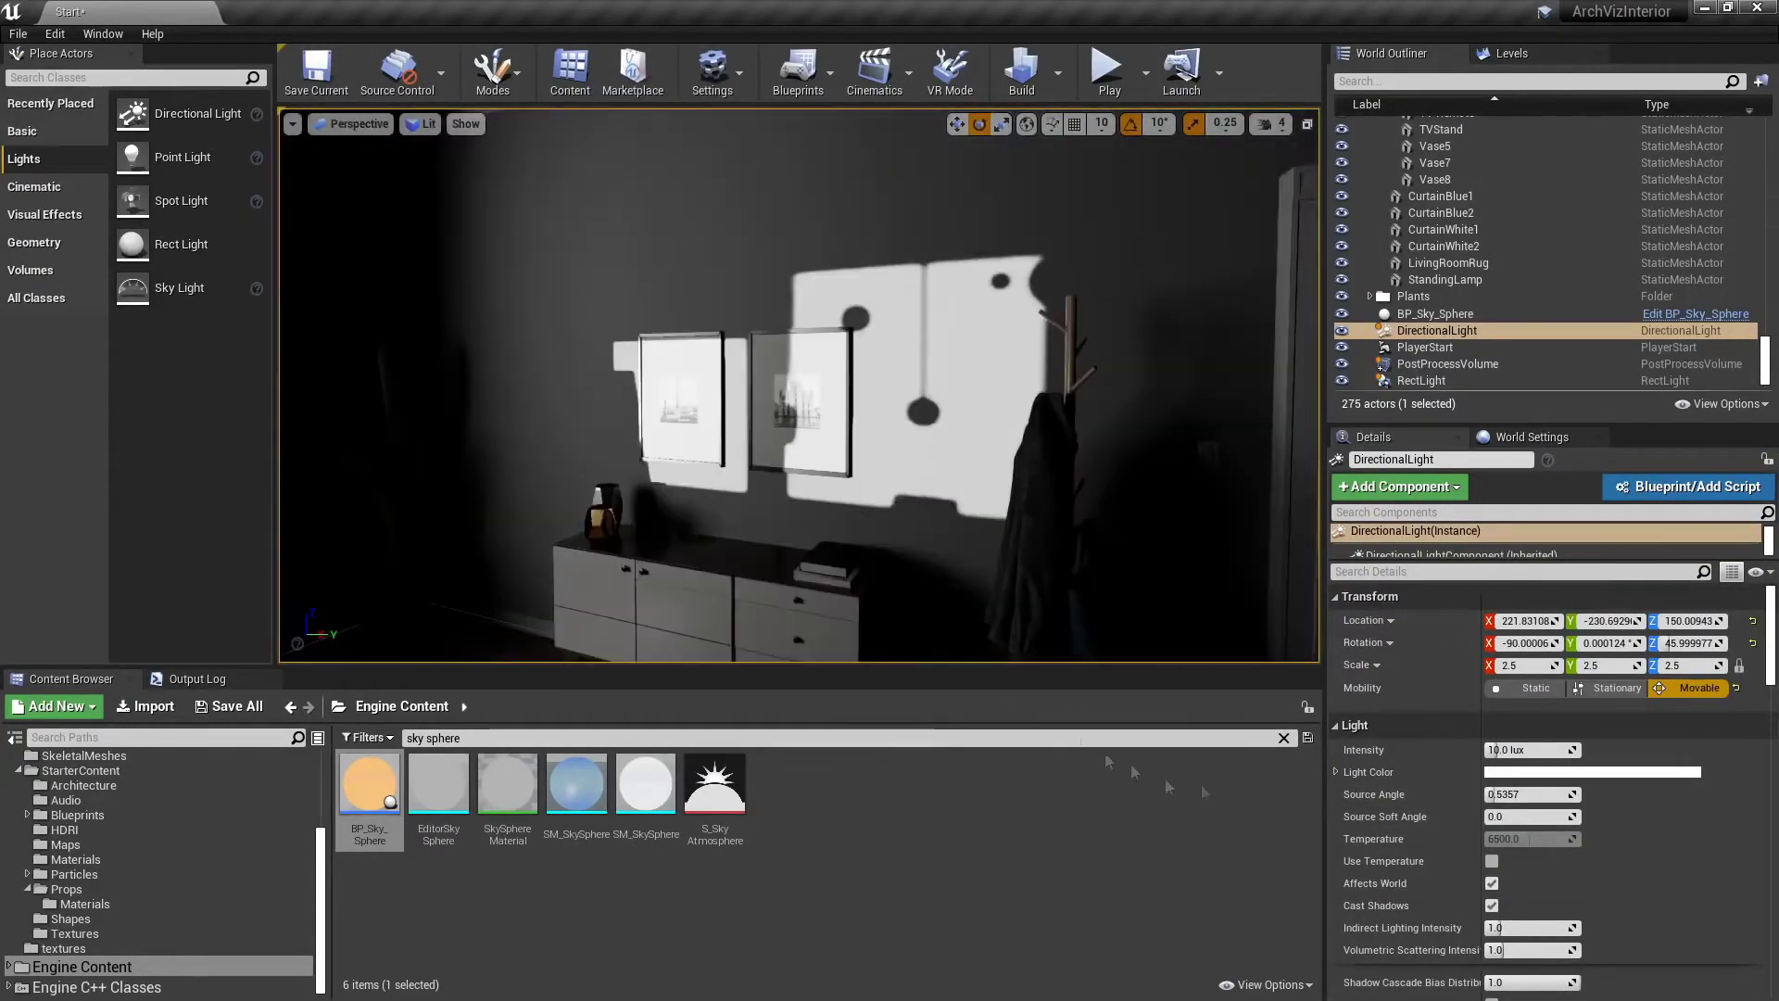
type("0")
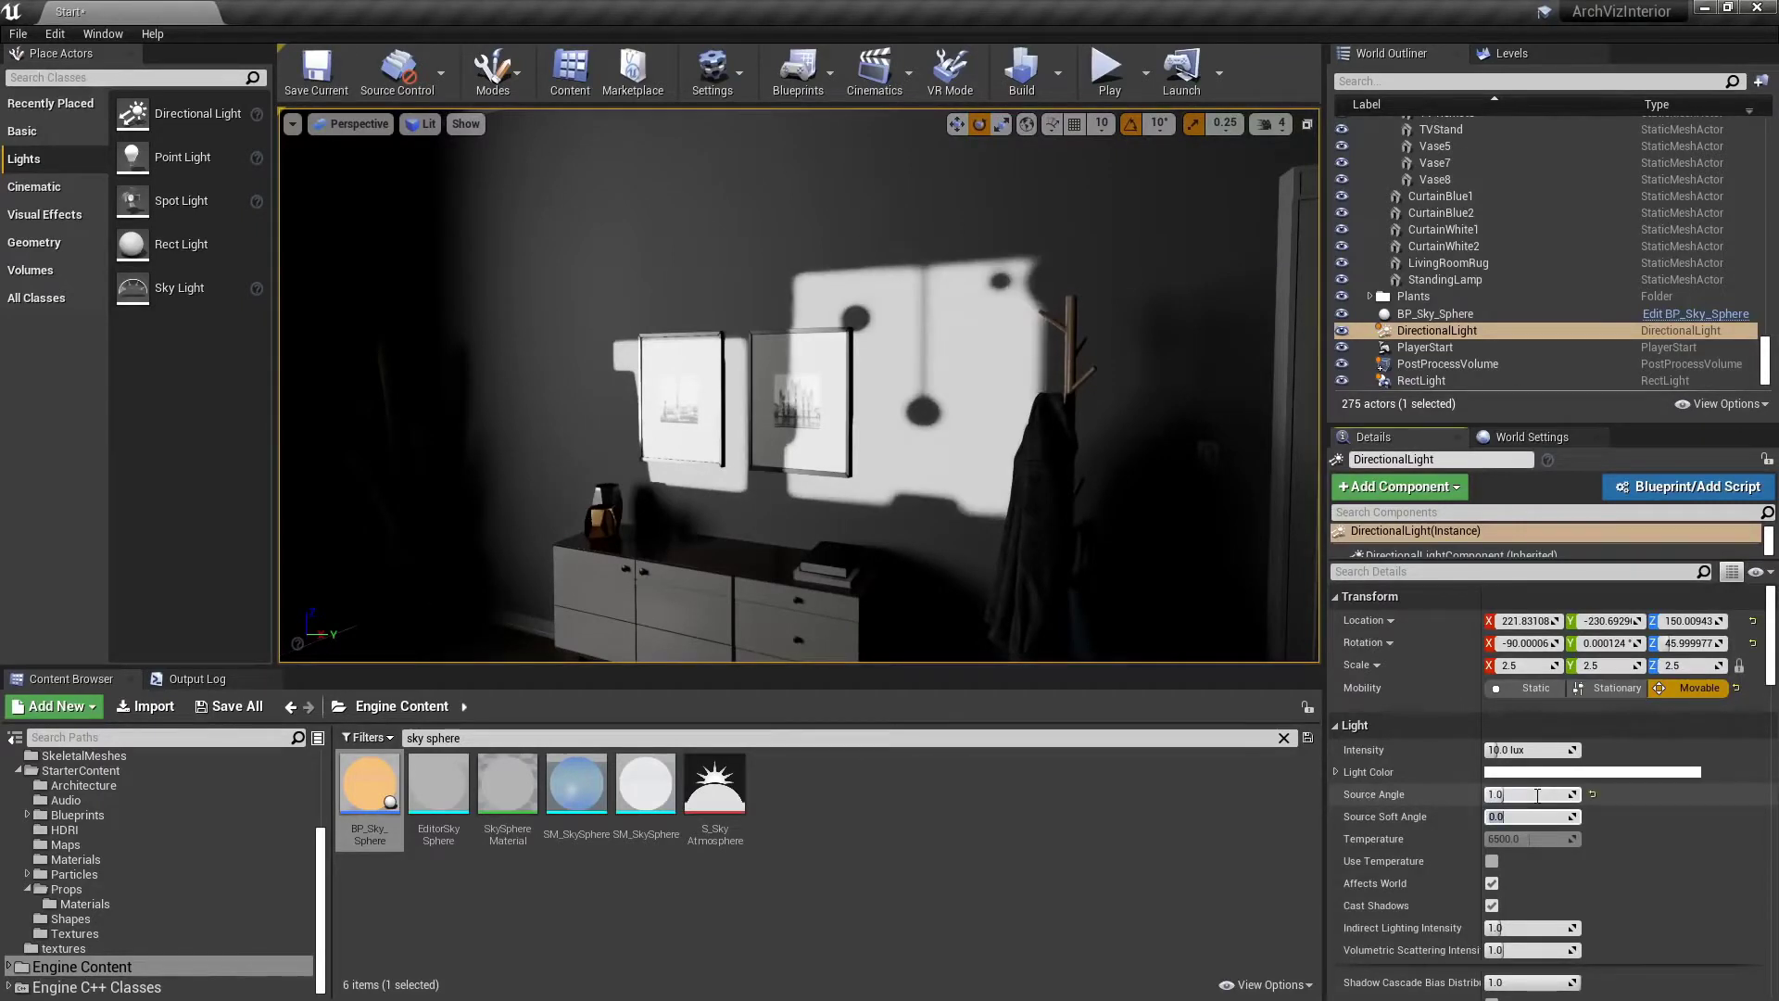
type(".80.6")
scroll(967, 513, "up", 4)
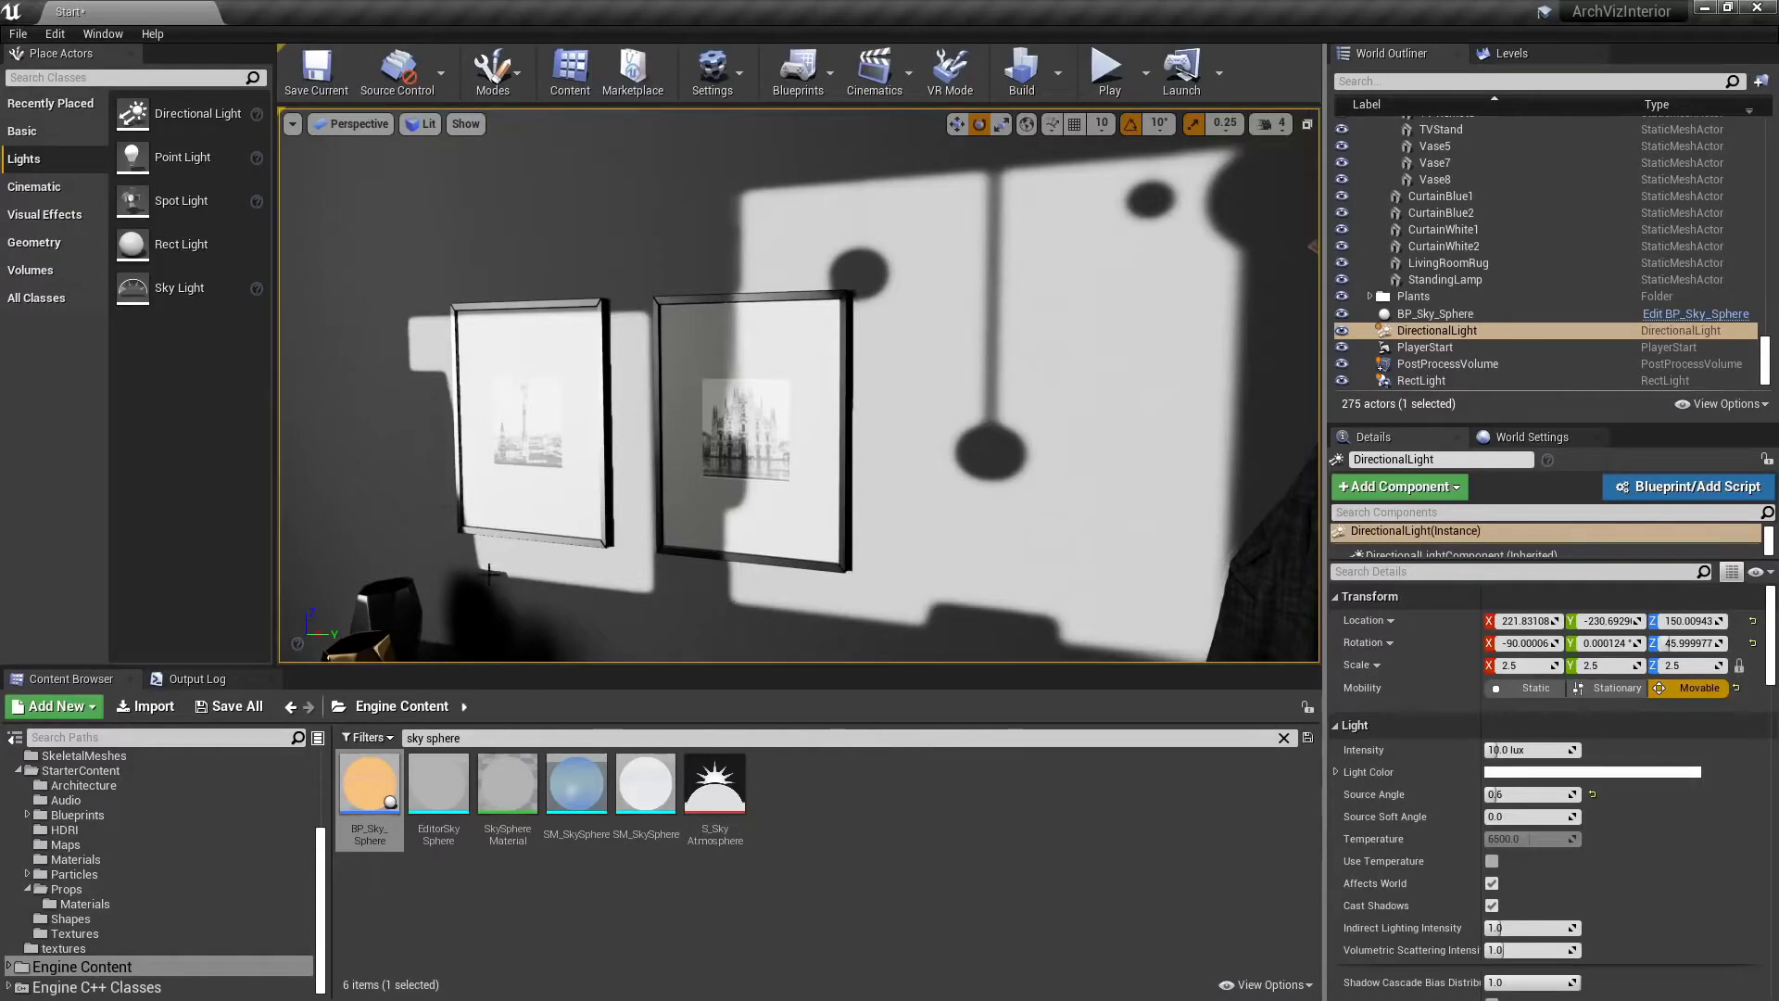
right_click_drag(488, 574, 472, 560)
key("f")
Override the Post Process Volume's Ray Tracing Global Illumination type with Brute Force
left_click(1438, 363)
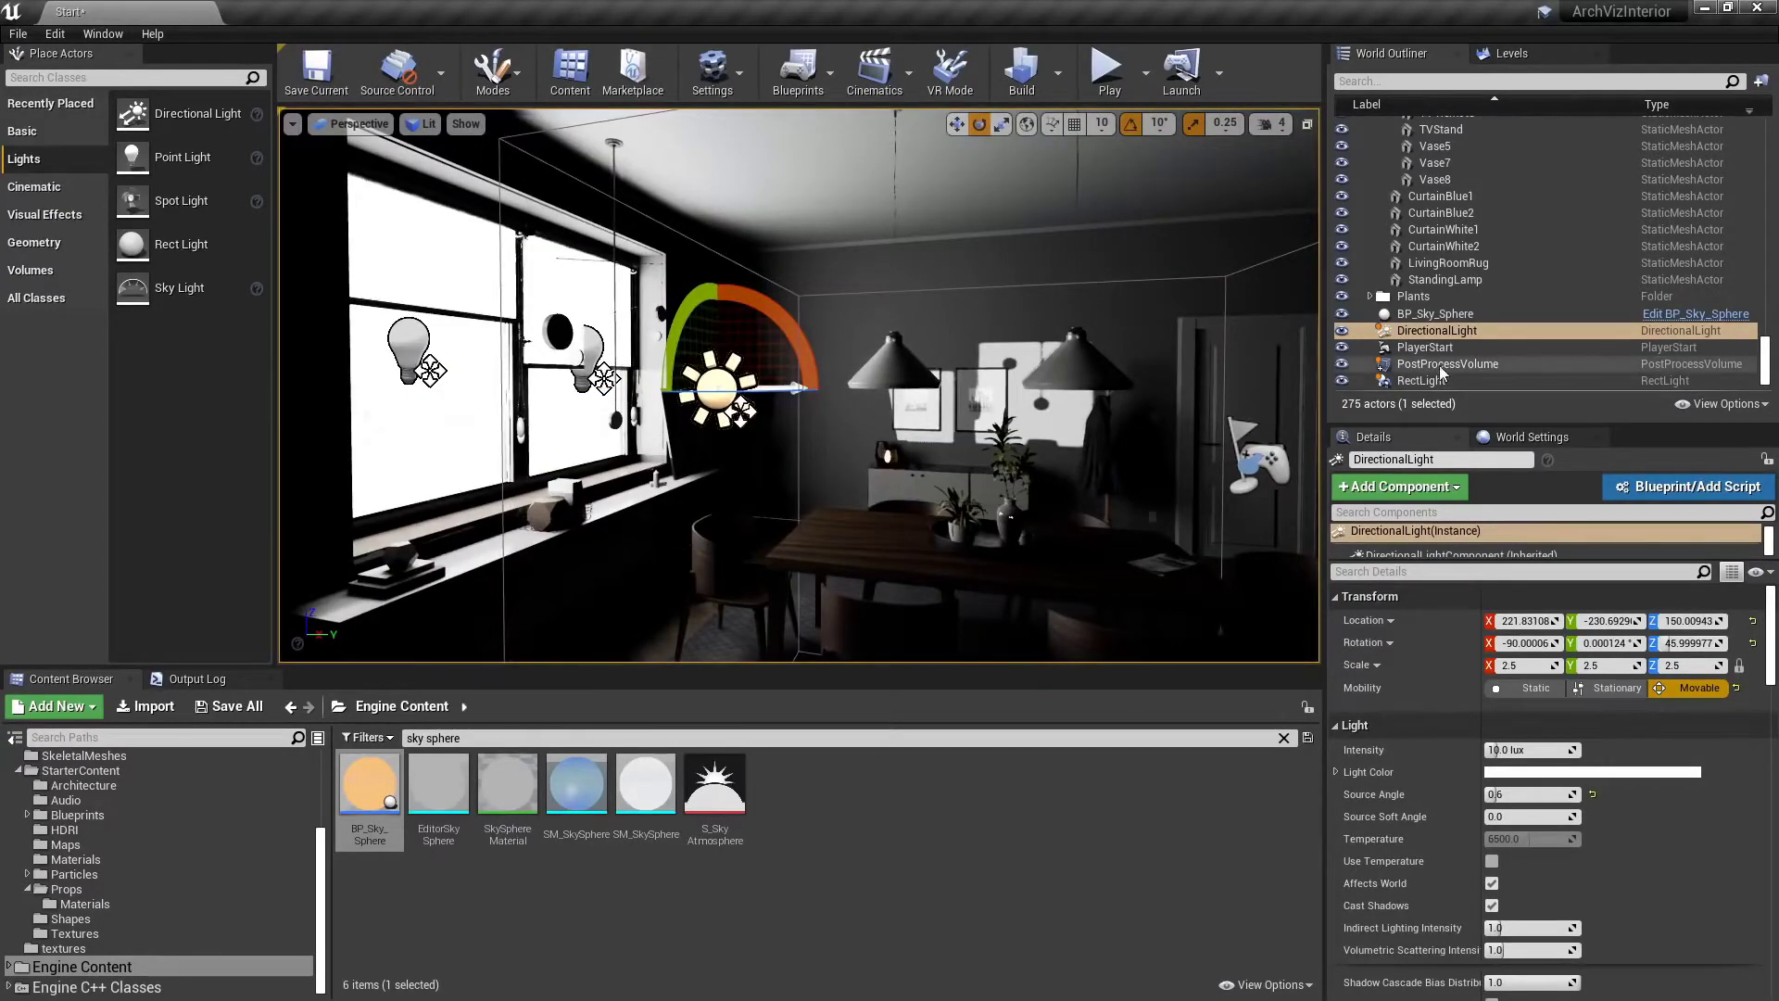
scroll(1683, 696, "down", 5)
scroll(1706, 722, "down", 3)
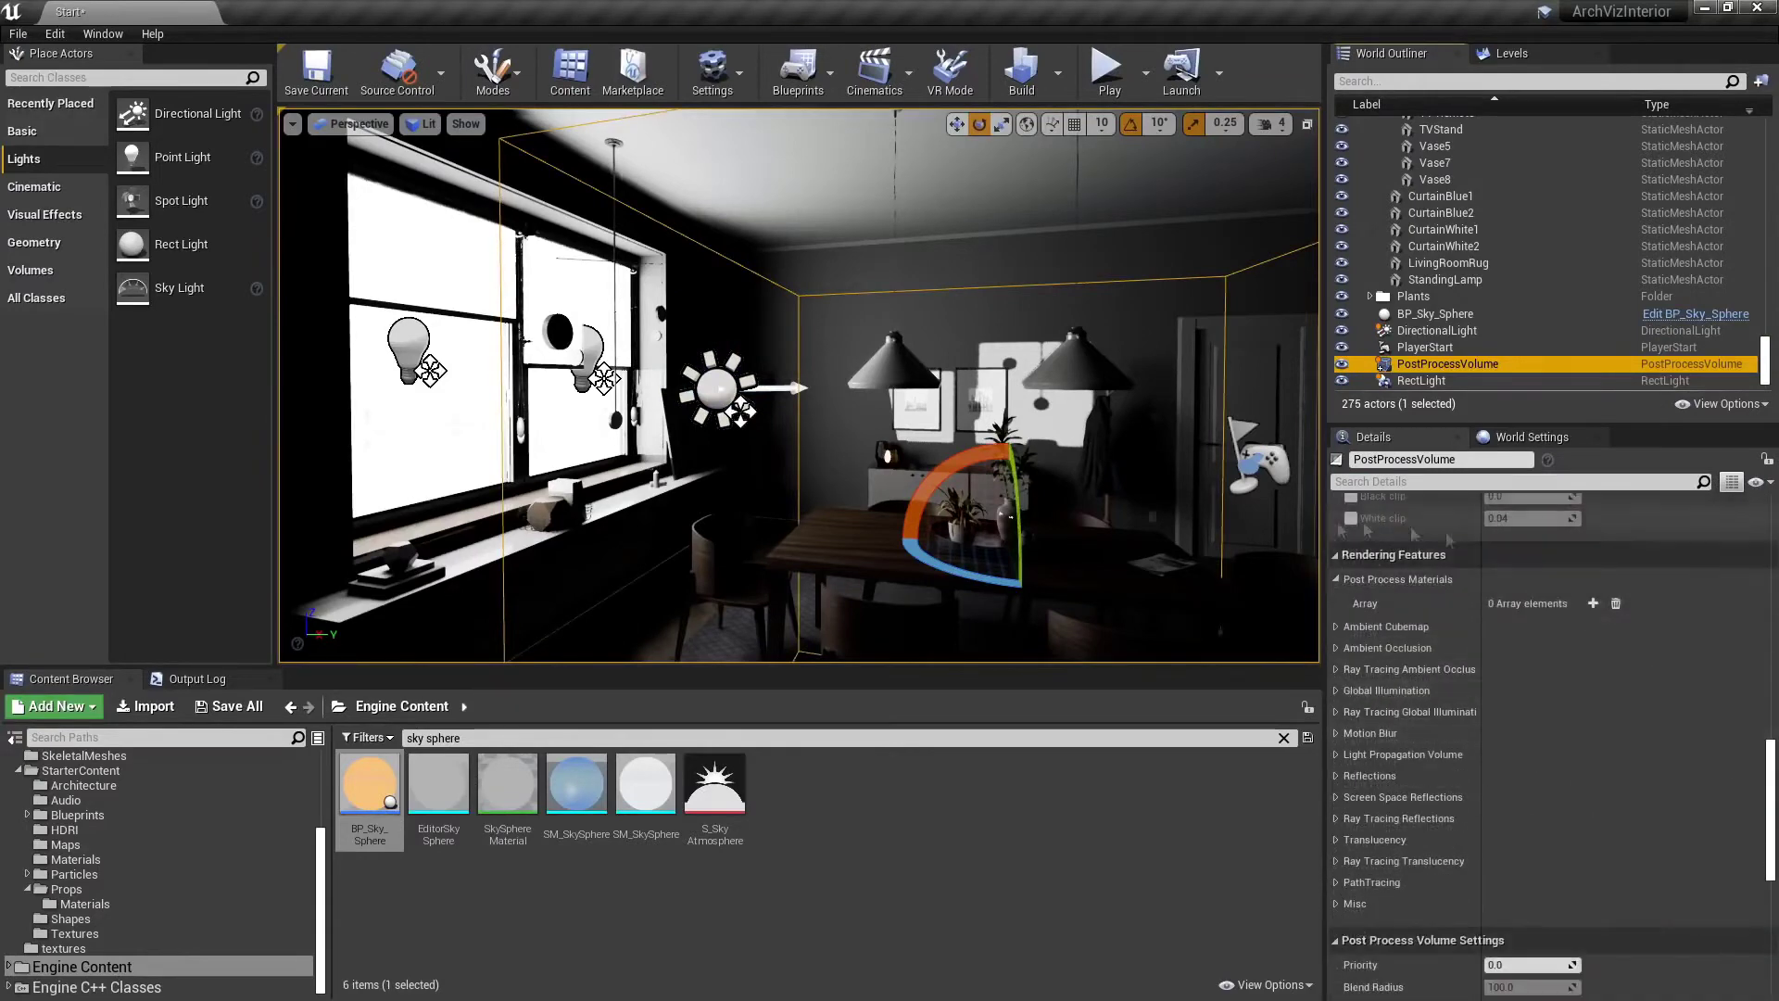
left_click(1337, 669)
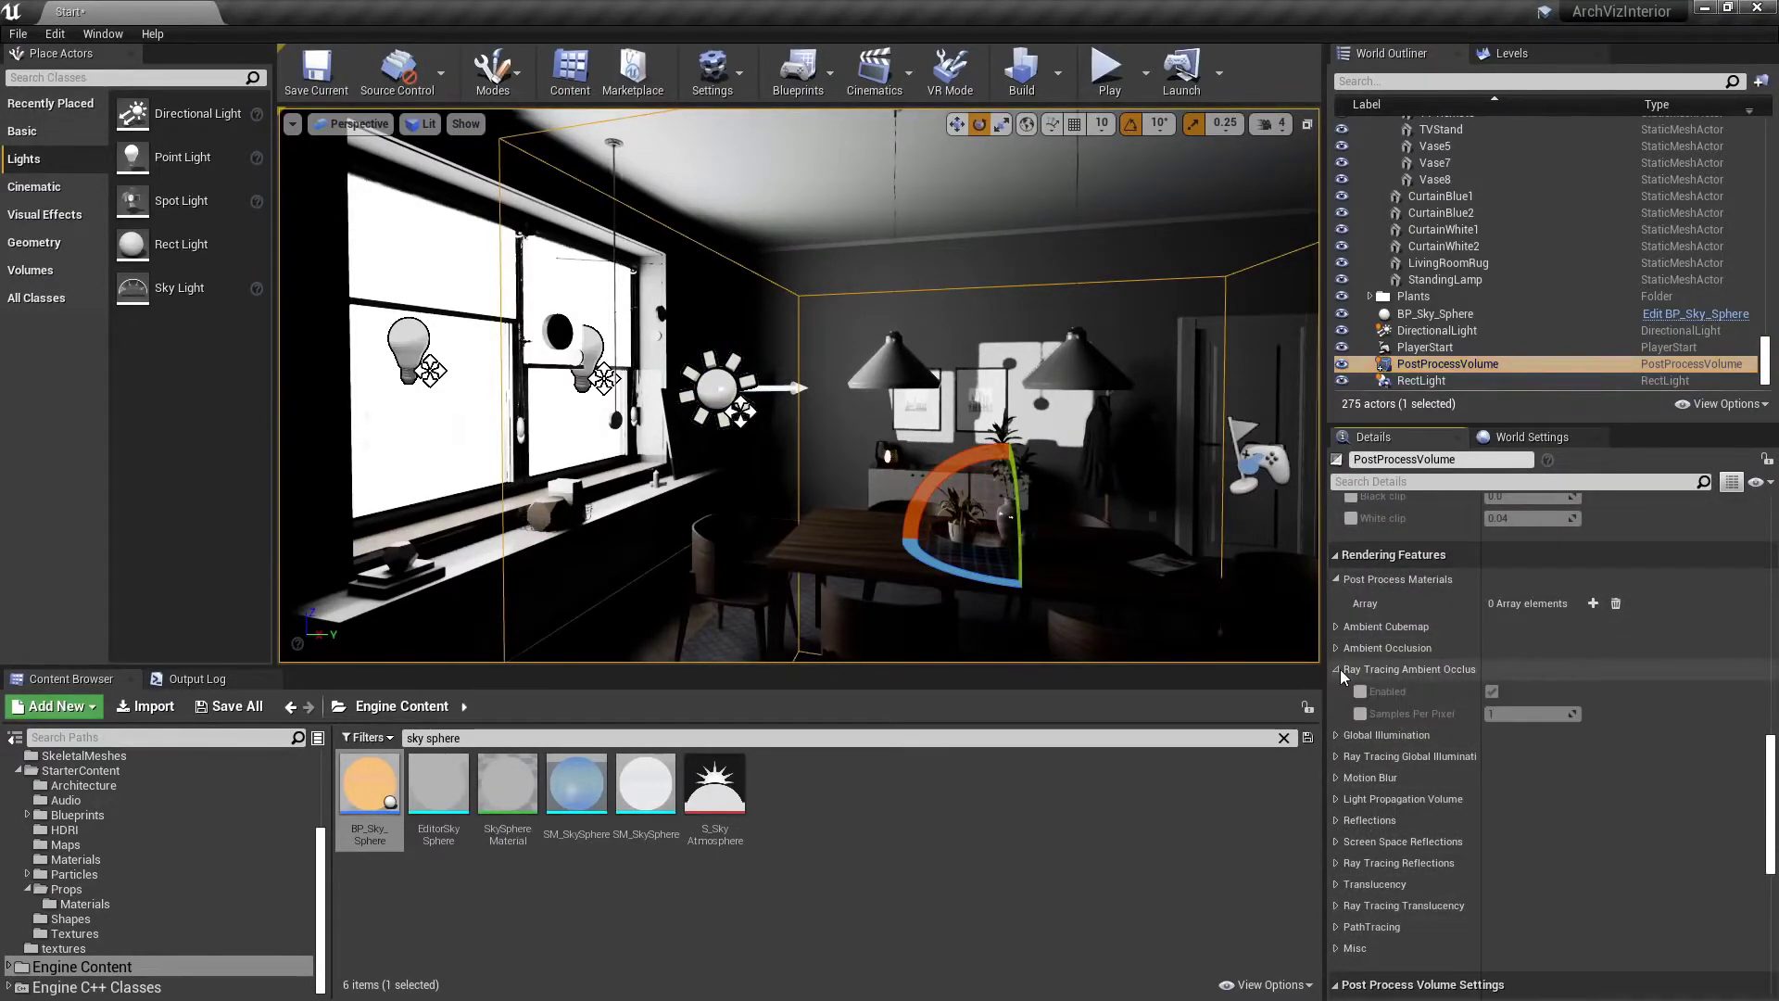
left_click(1353, 648)
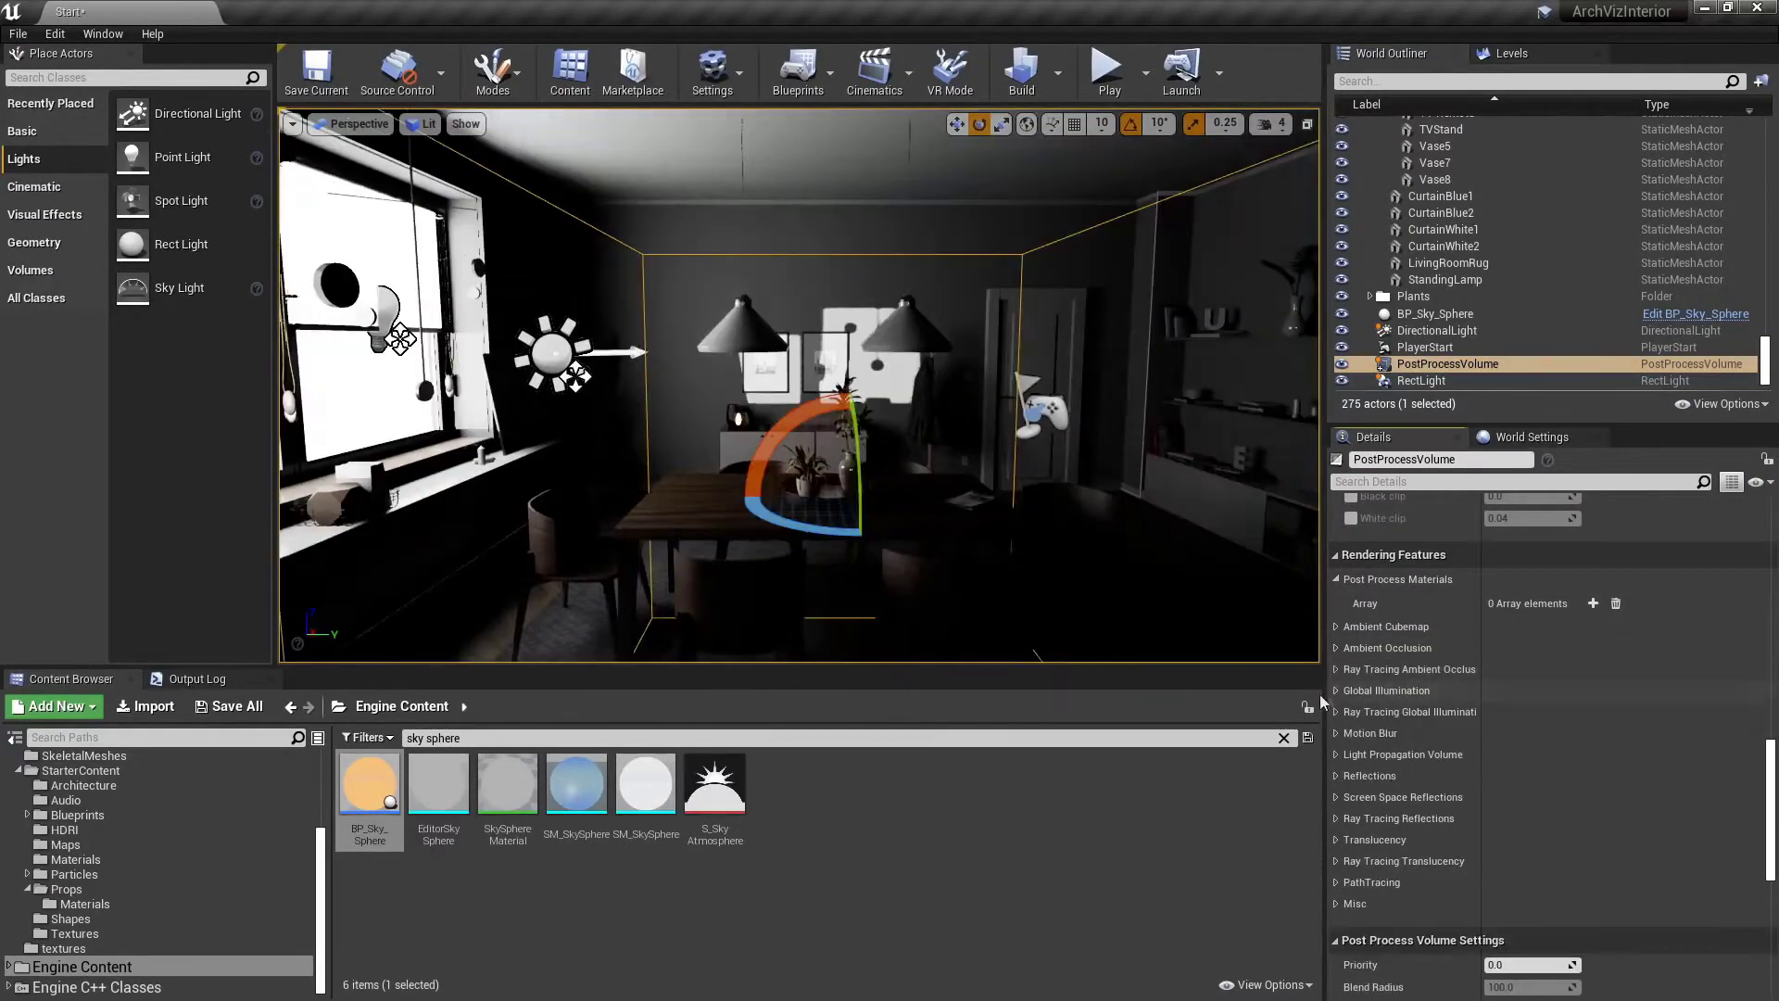
left_click(1337, 712)
left_click(1337, 690)
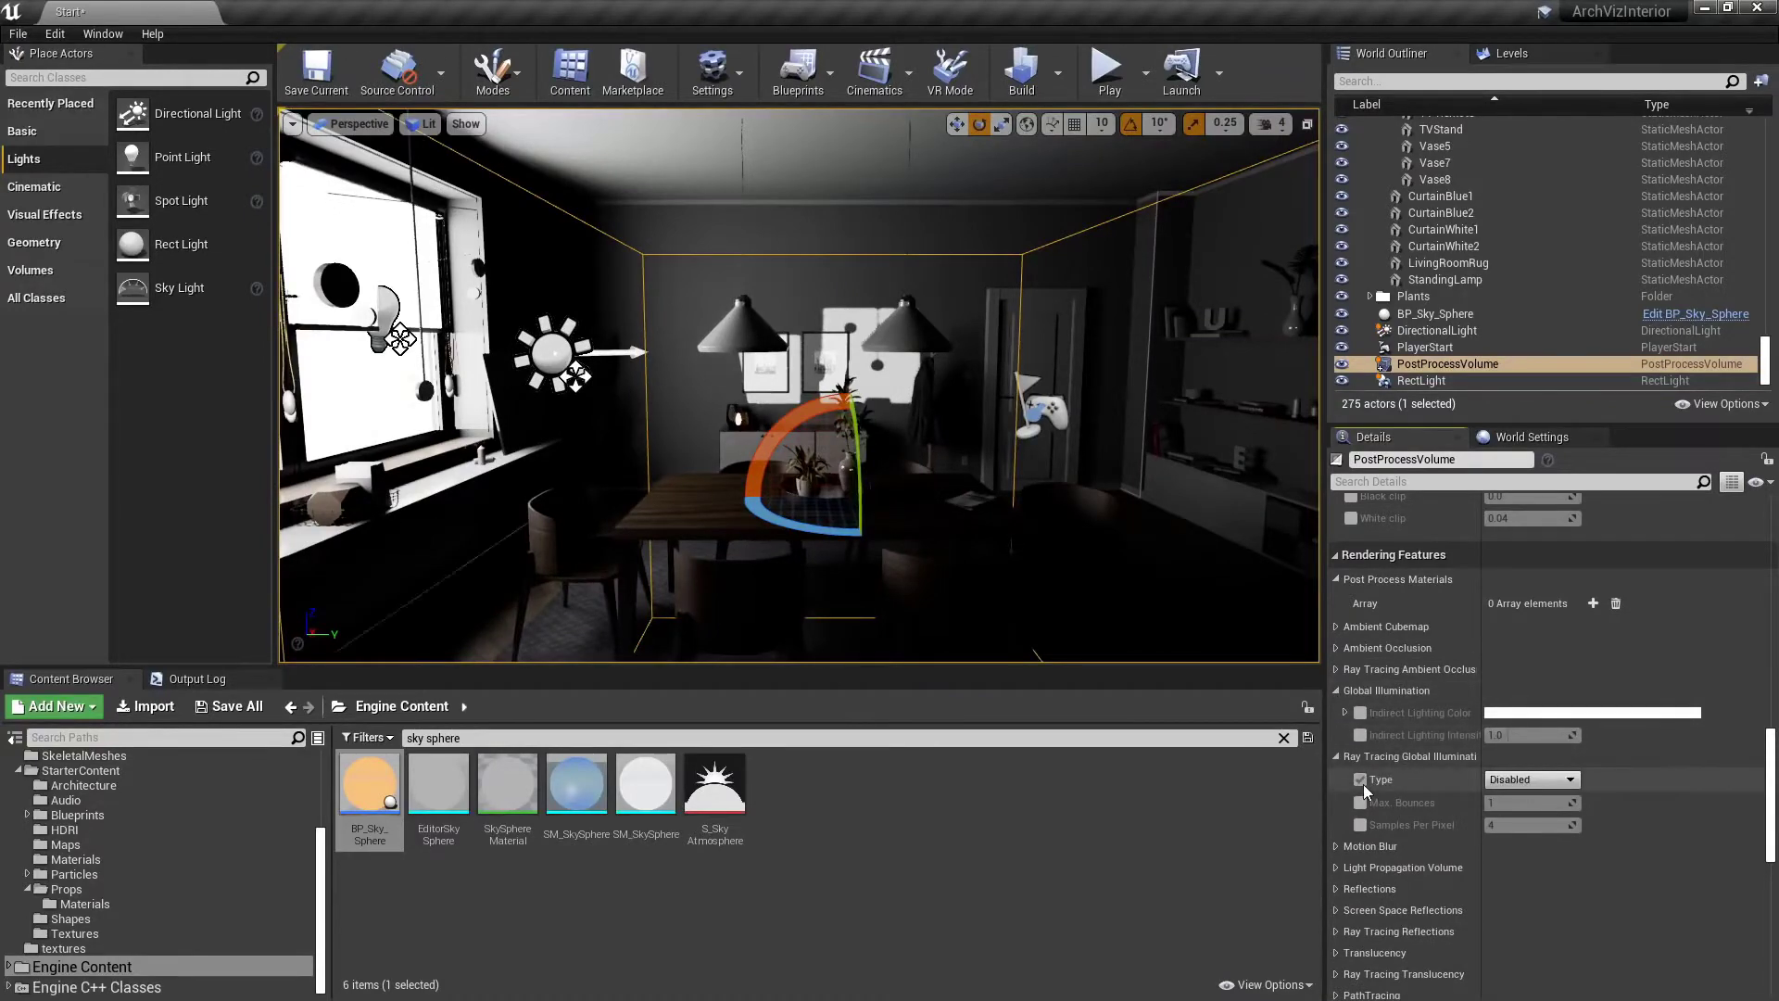
left_click(1530, 779)
left_click(1529, 806)
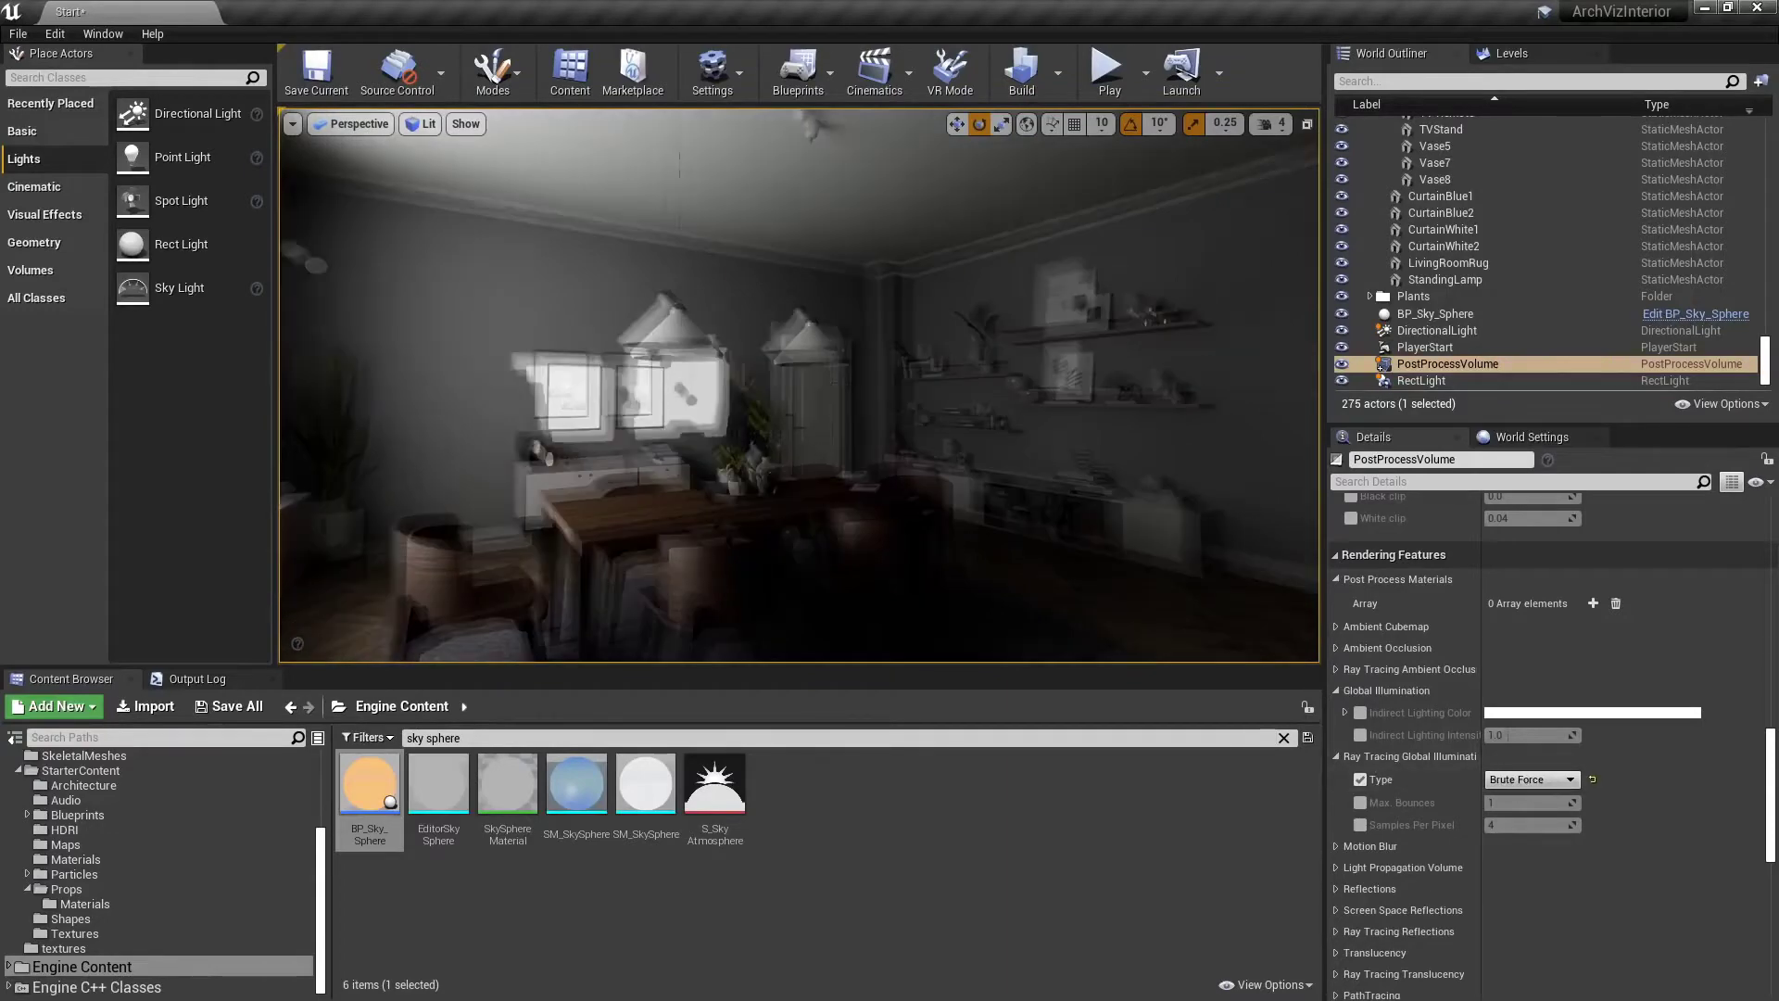
Show the viewport performance statistics with the console commands stat fps and stat unit
key("grave")
type("stat fps")
key("Return")
type("stat unit")
key("Return")
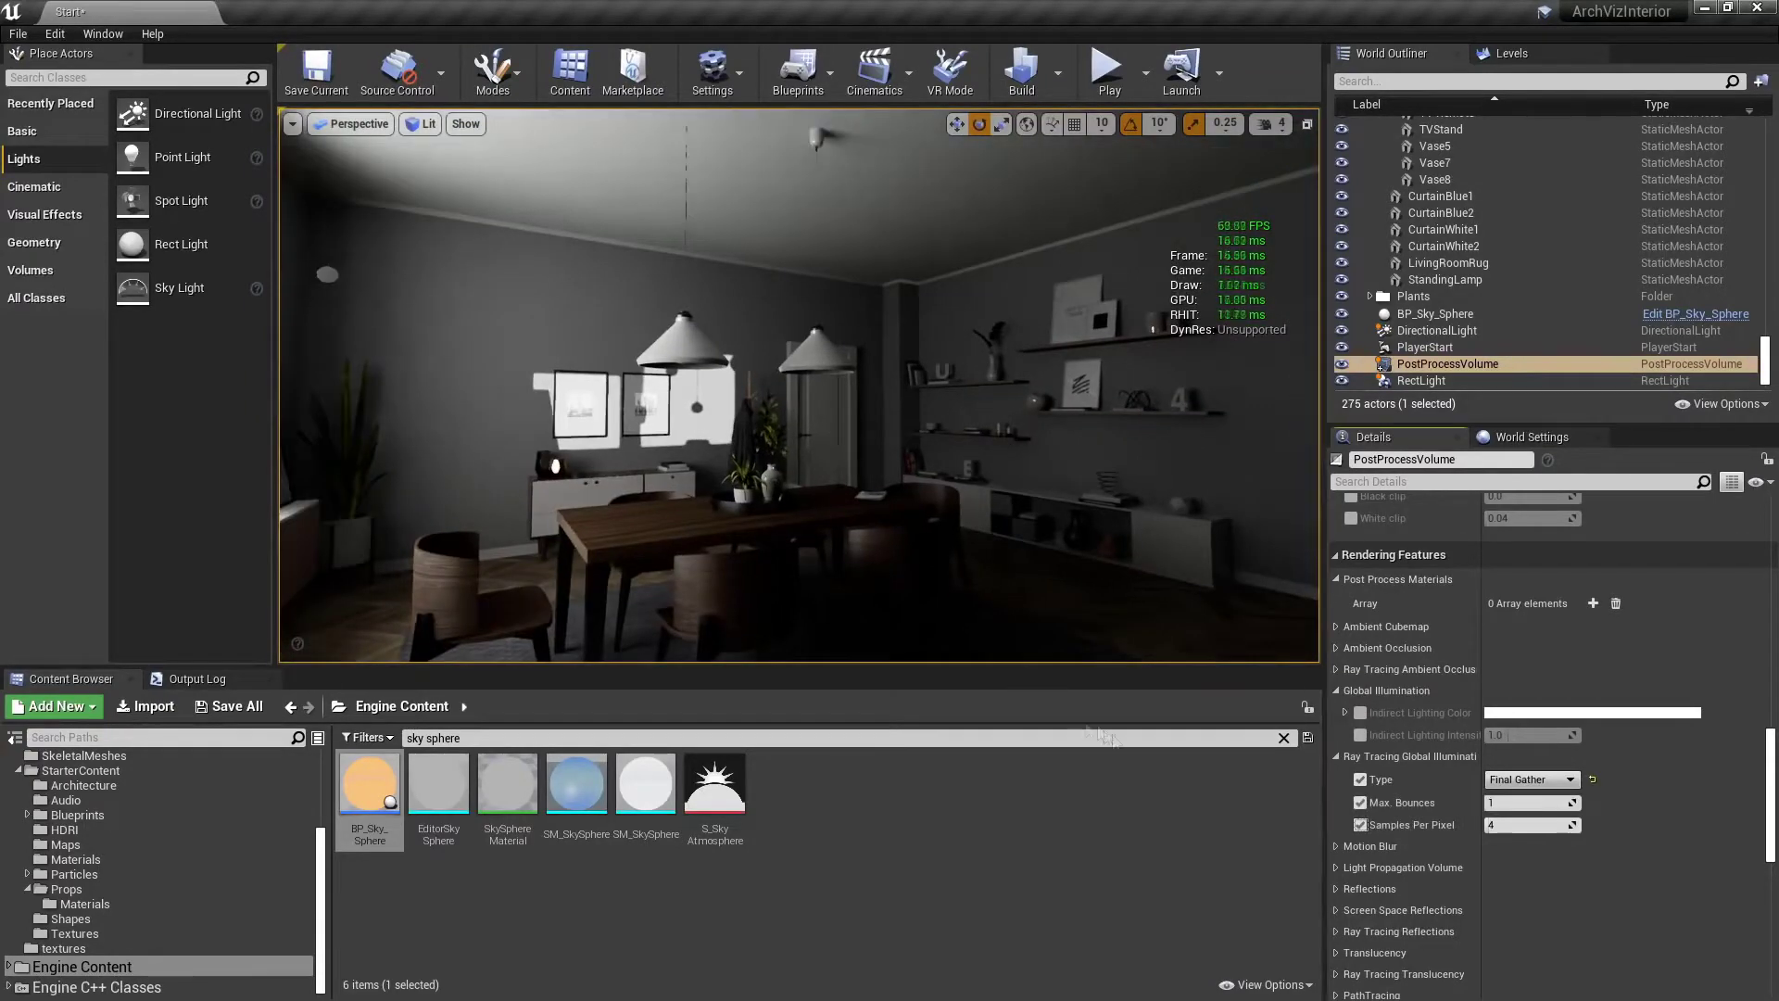
Try ray-traced global illumination with 2 max bounces and set its type to Final Gather
left_click(1530, 779)
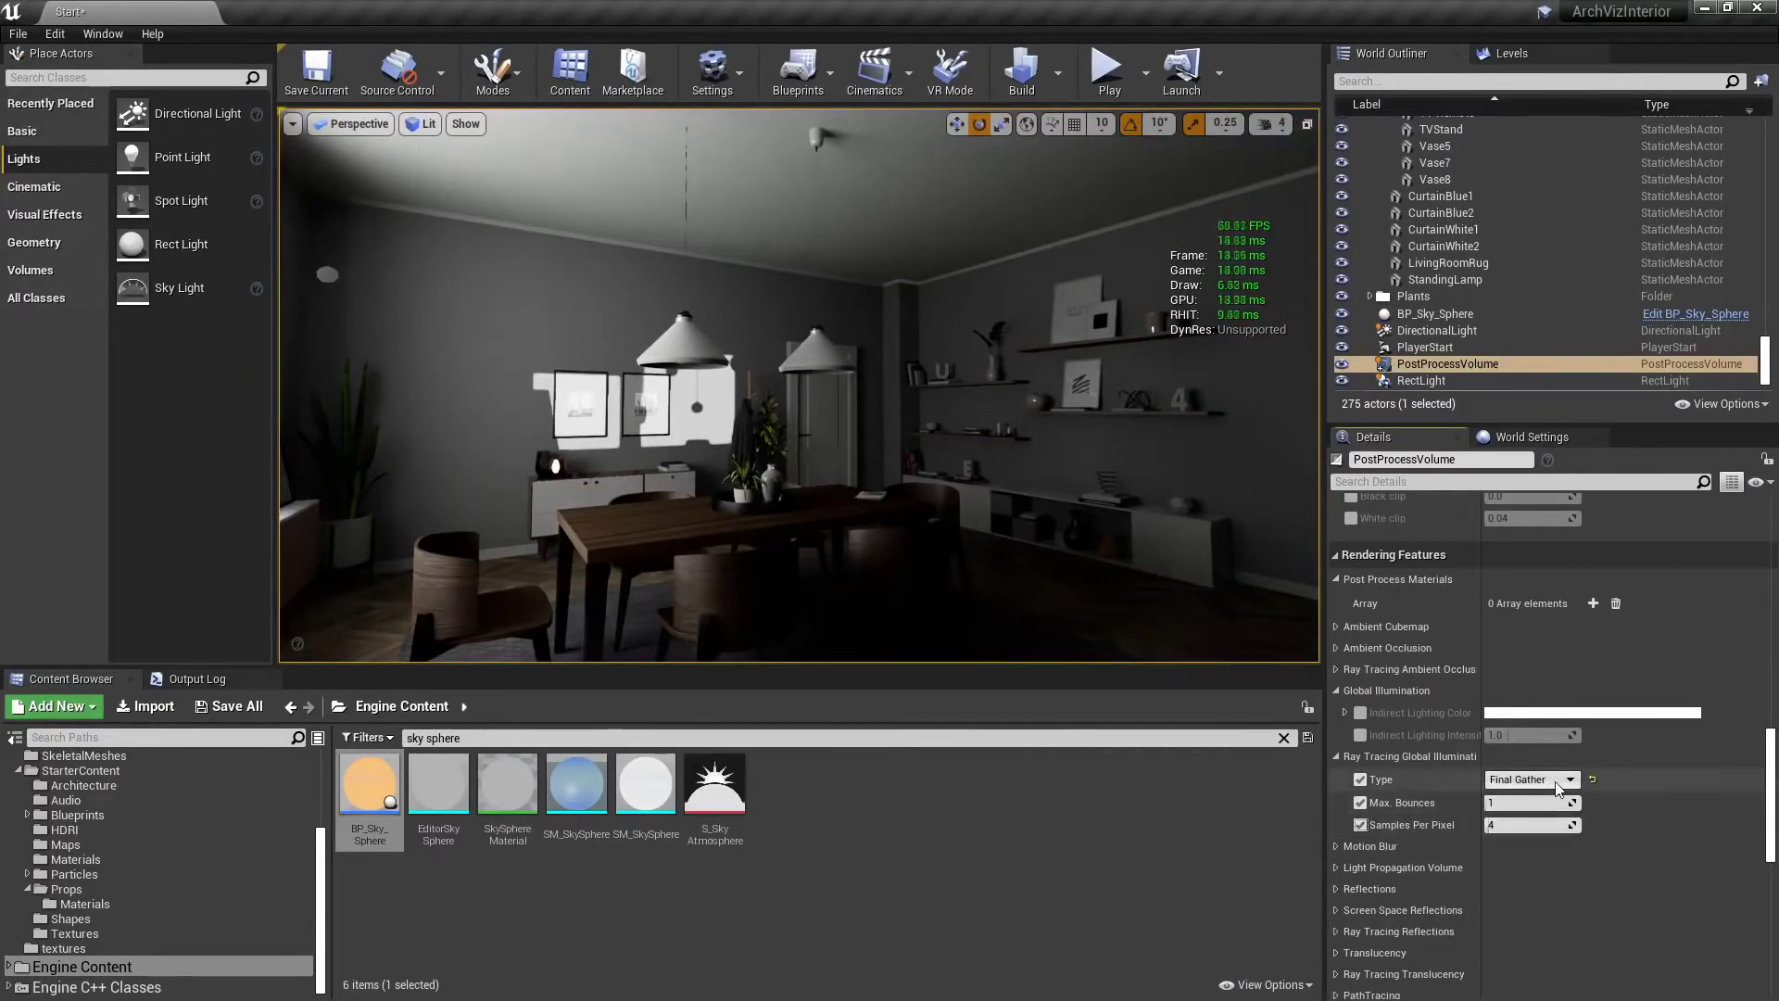
left_click(1522, 805)
type("2")
left_click(1522, 819)
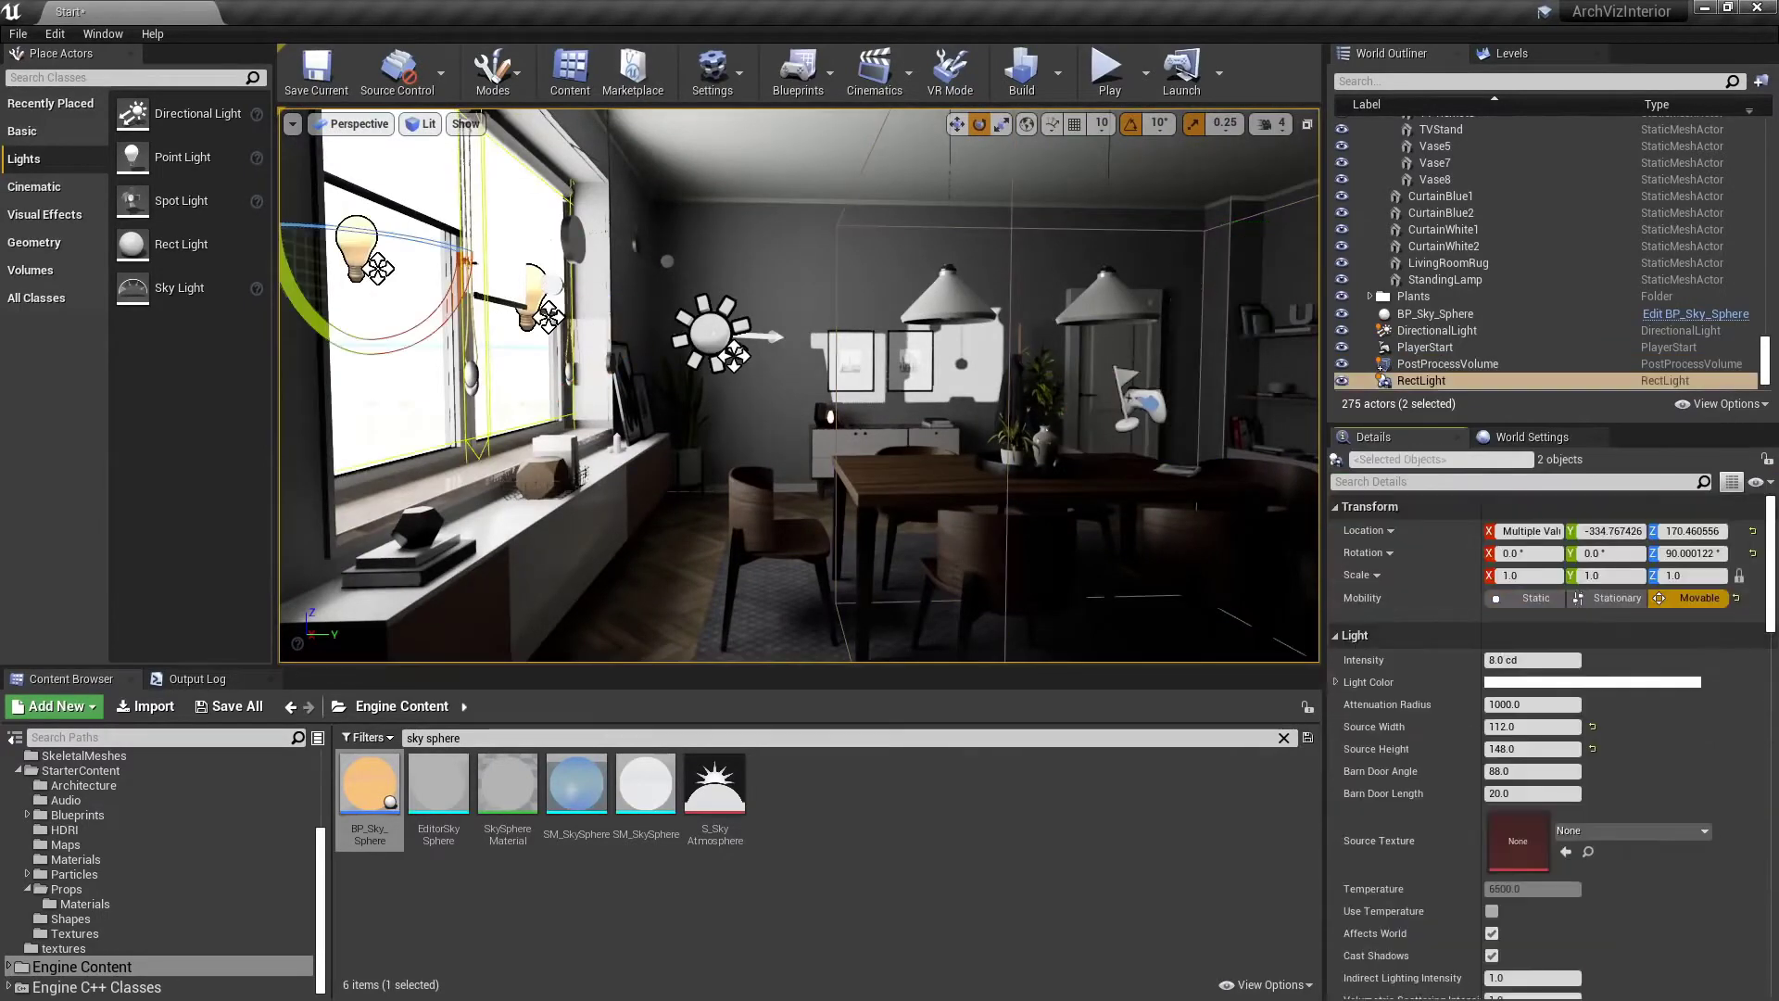
Set the intensity of both window Rect Lights to 16 cd
left_click(1533, 659)
type("16")
key("Return")
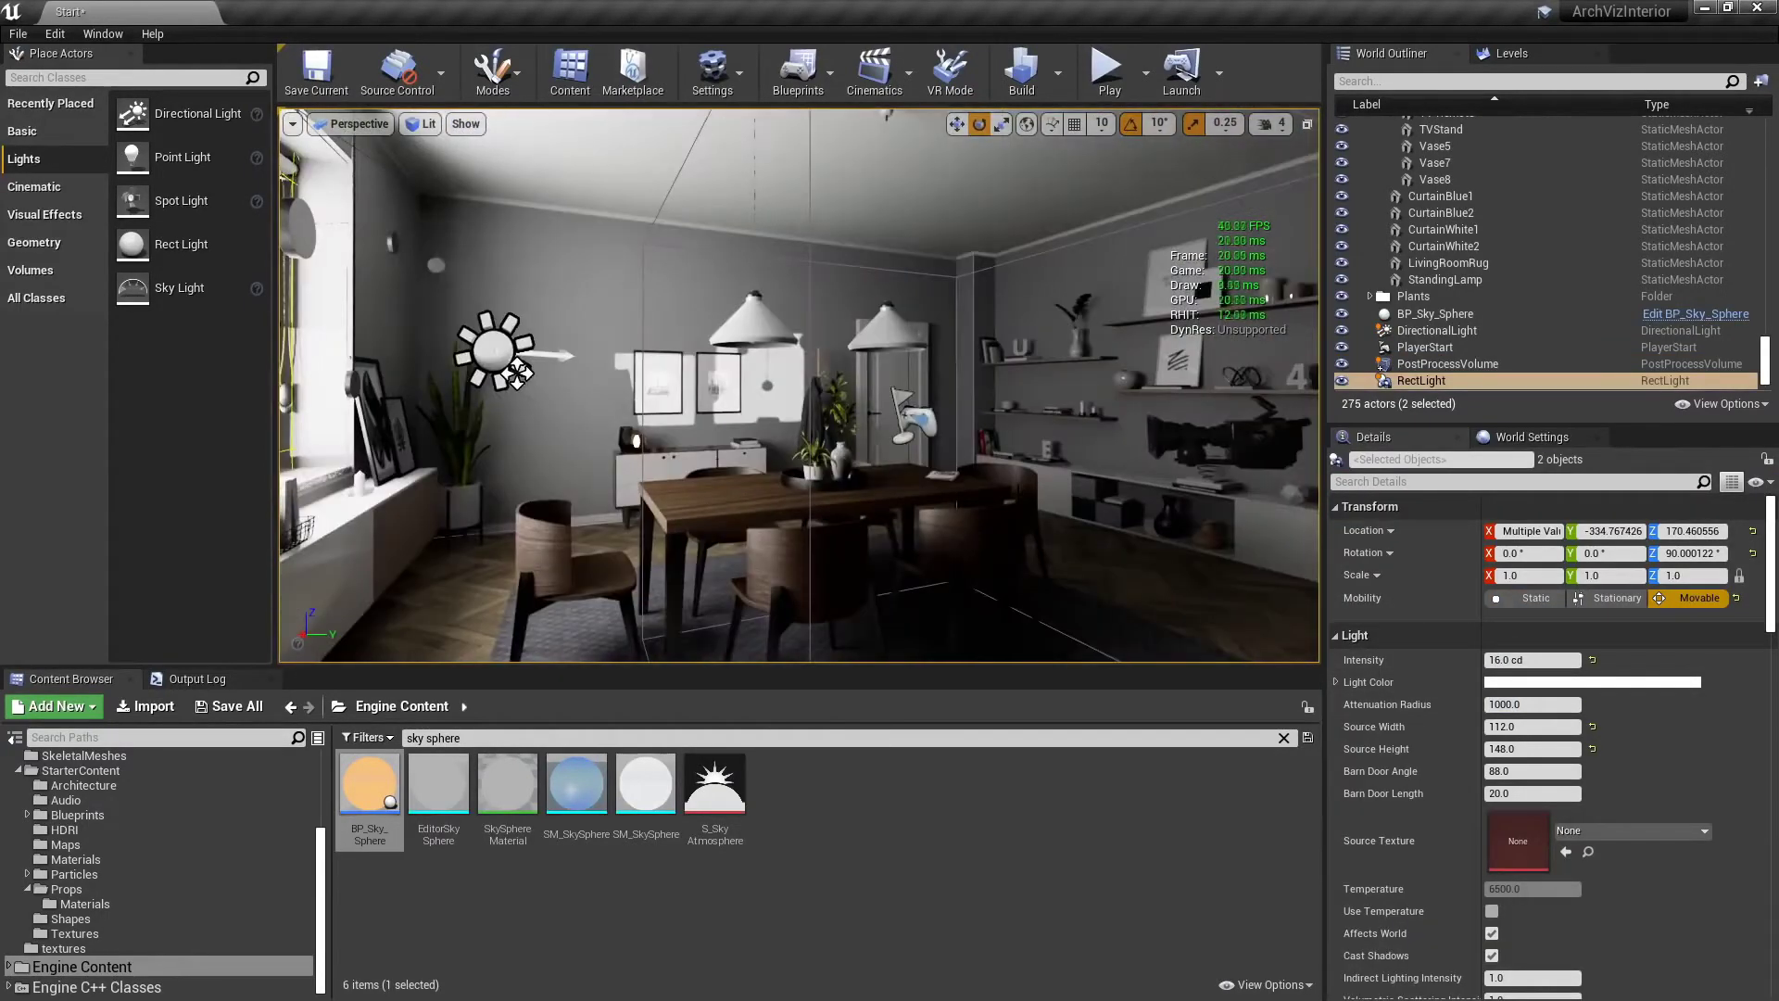
Override the Post Process Volume's metering mode as Auto Exposure Histogram and set min and max EV100 to 5
left_click(1461, 365)
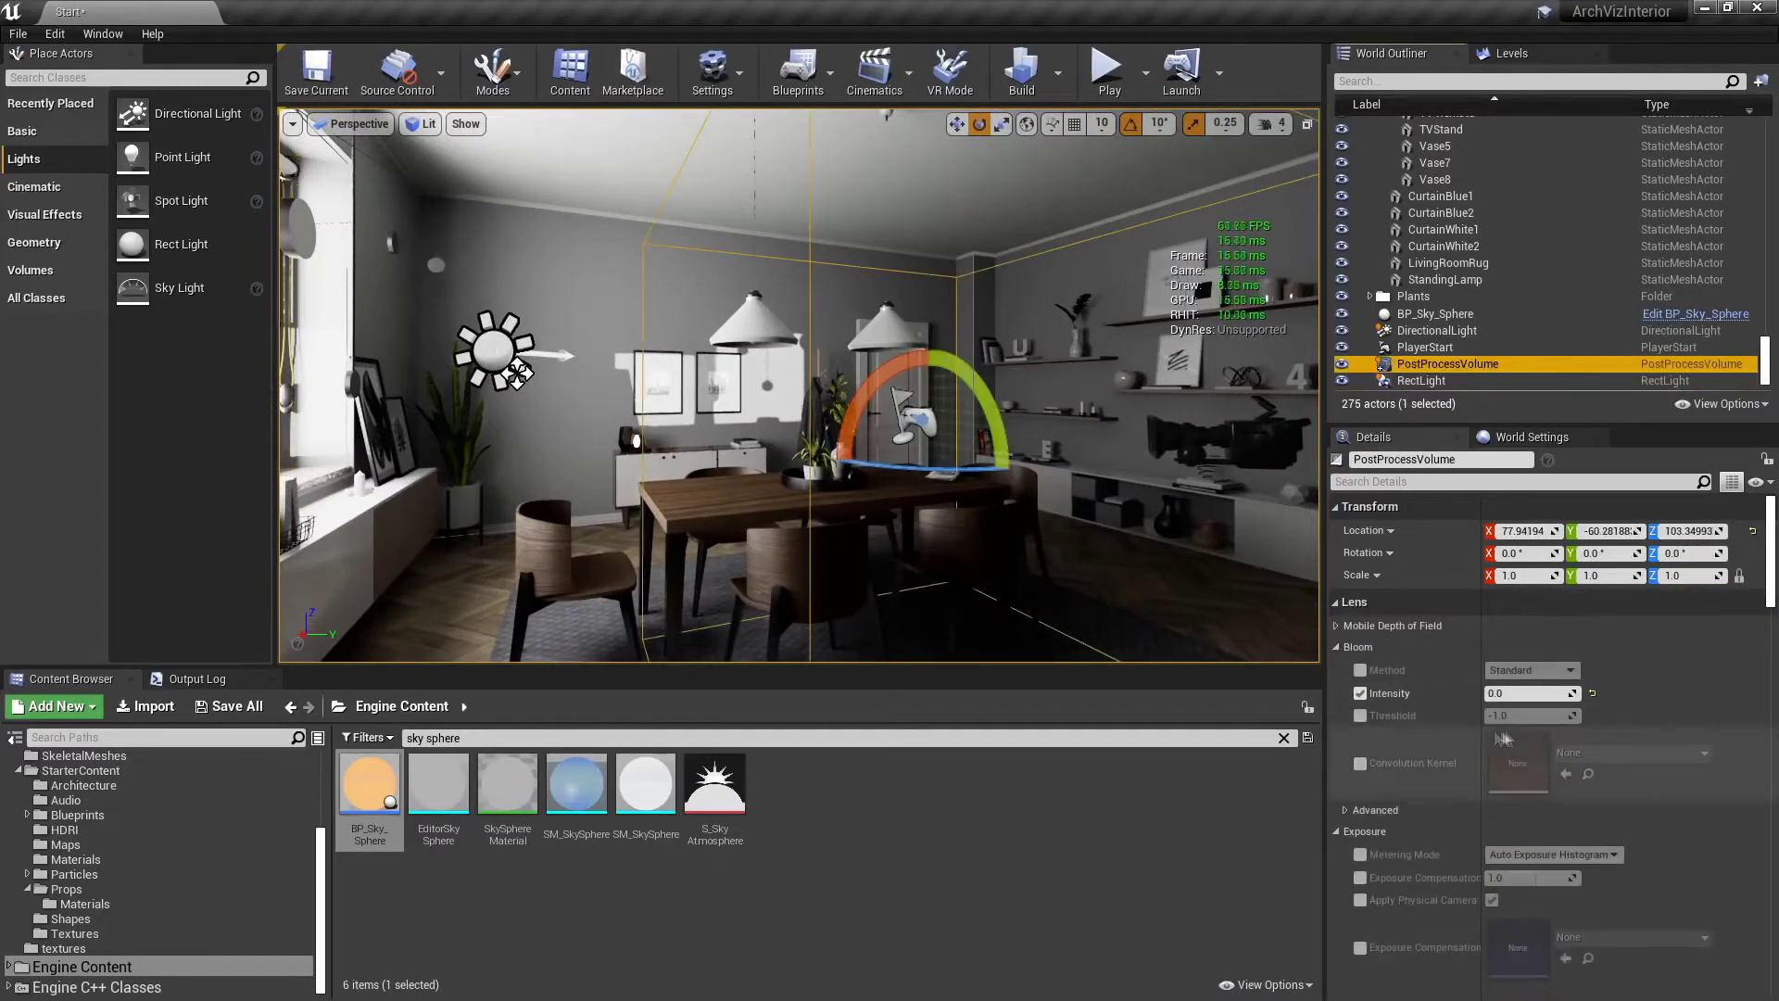
scroll(1604, 730, "down", 5)
left_click(1360, 647)
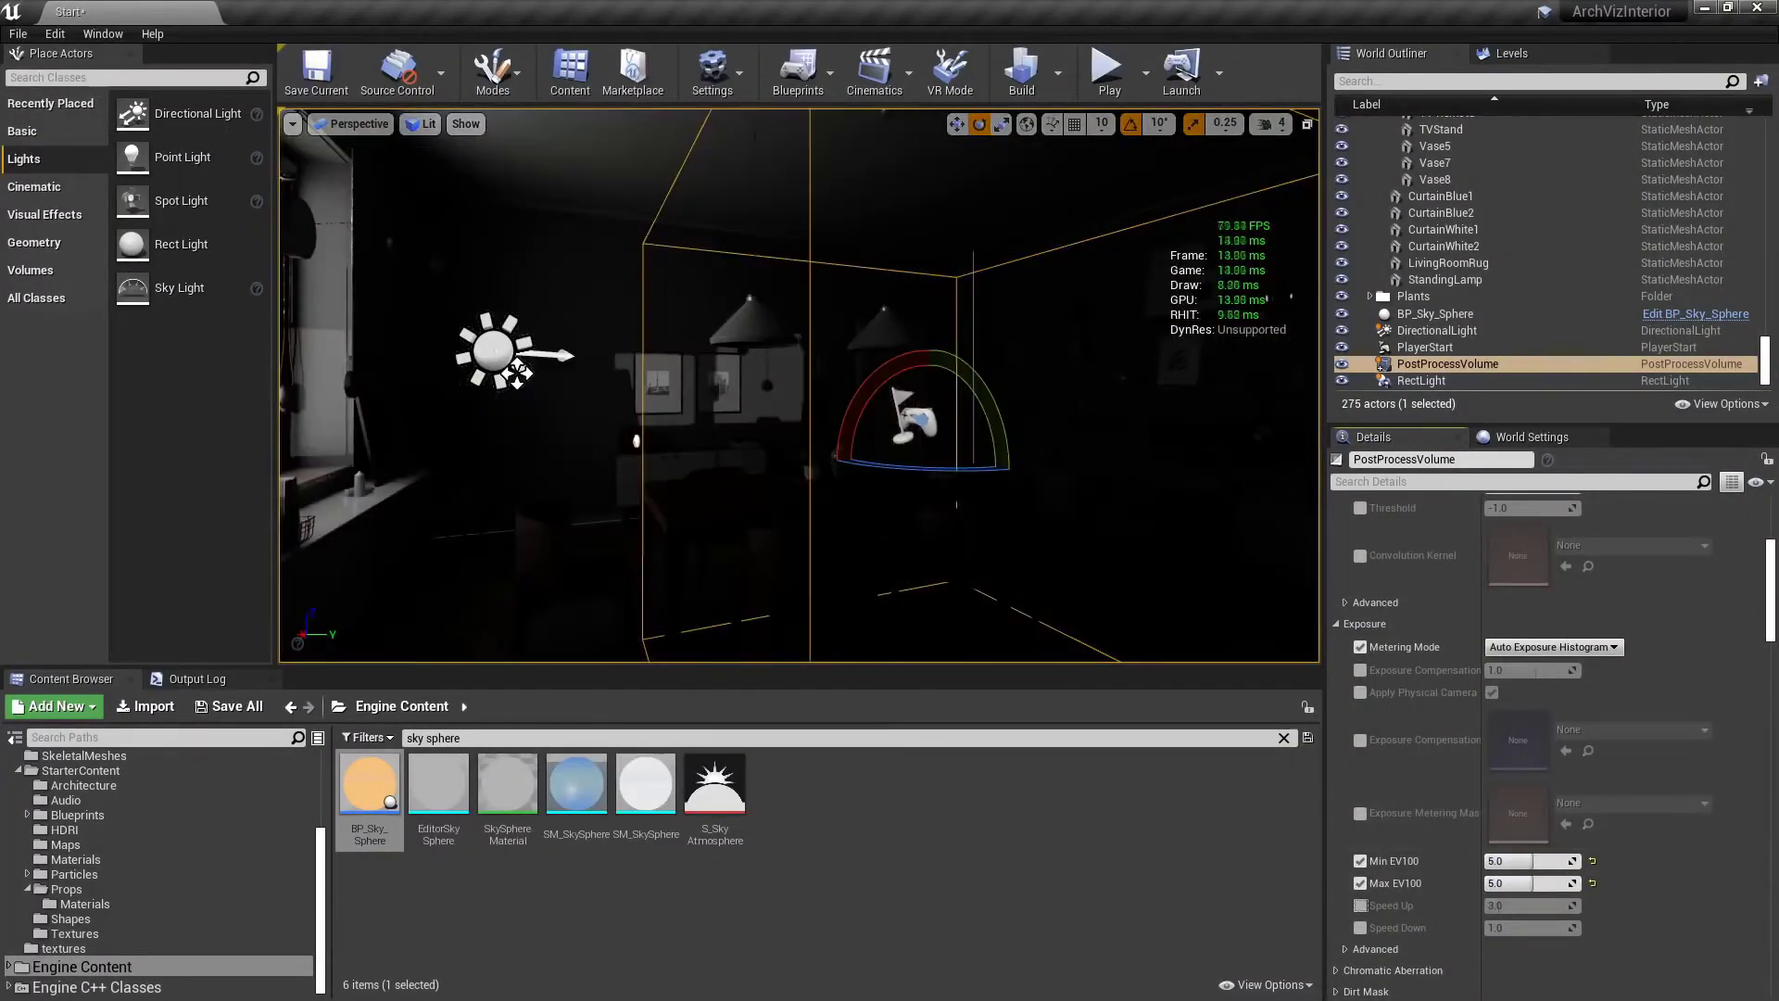
Set the intensity of both window Rect Lights to 1500 cd
right_click_drag(769, 389, 700, 389)
left_click(674, 351)
left_click(1533, 739)
type("16.0 cd")
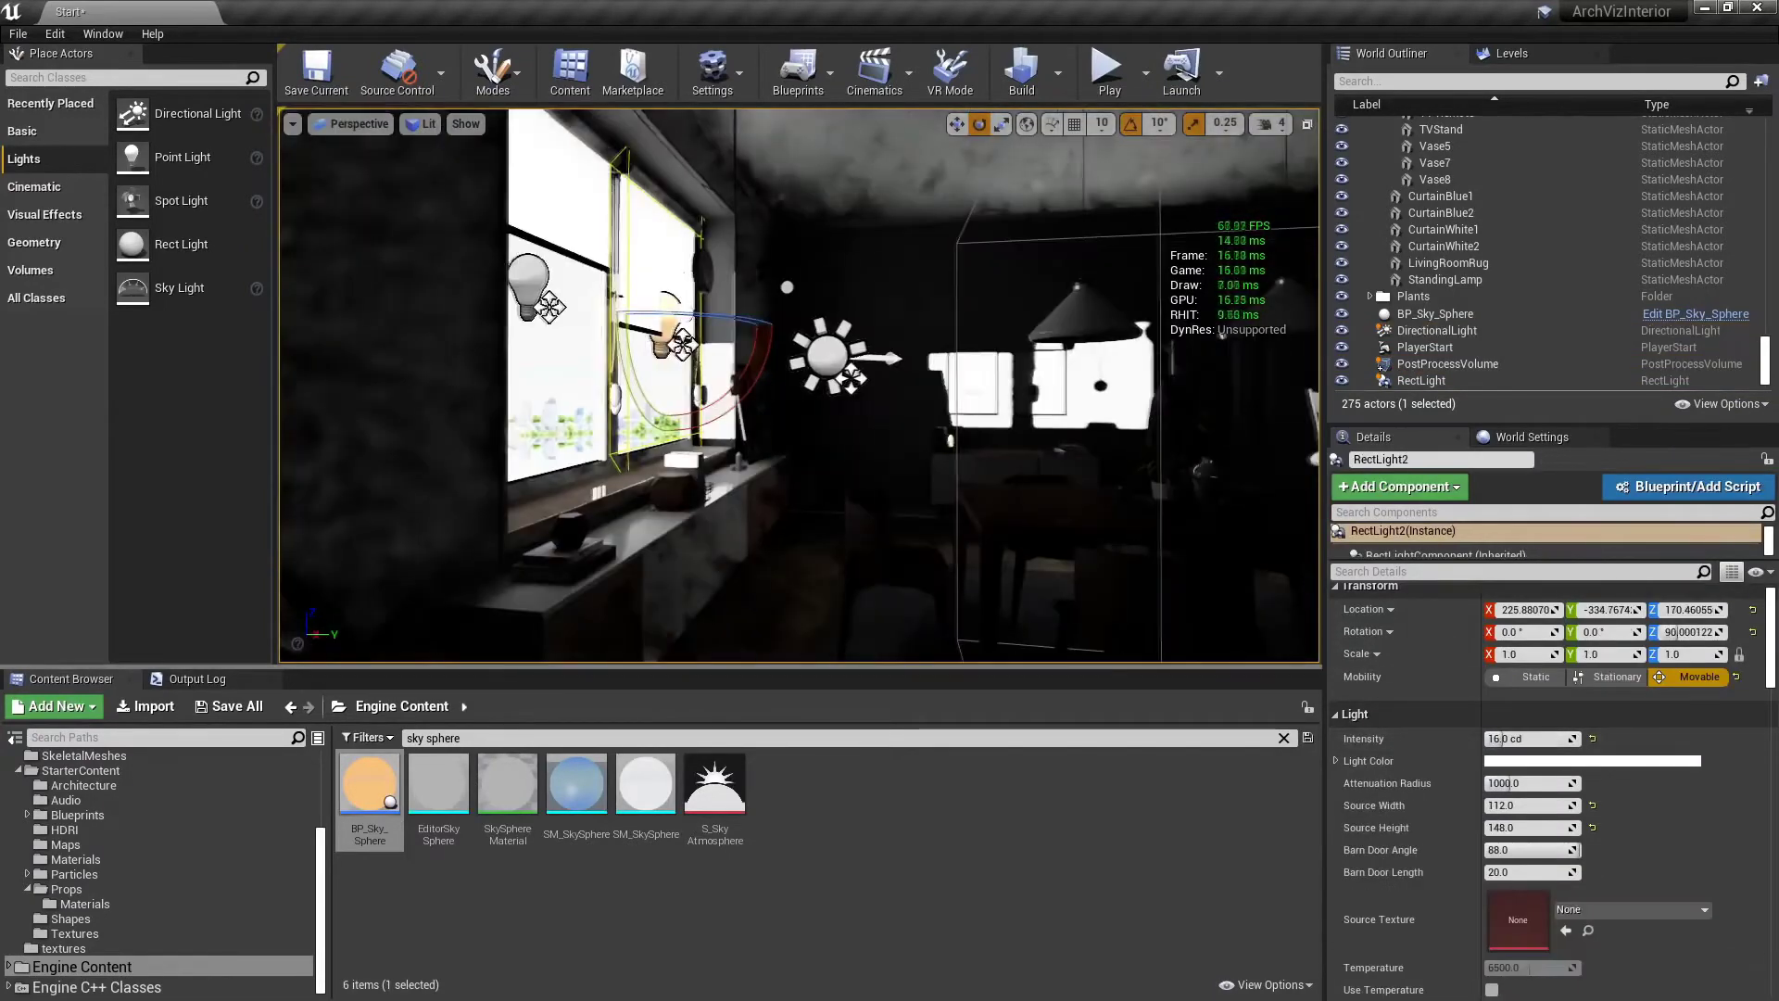
left_click(1421, 380, "ctrl")
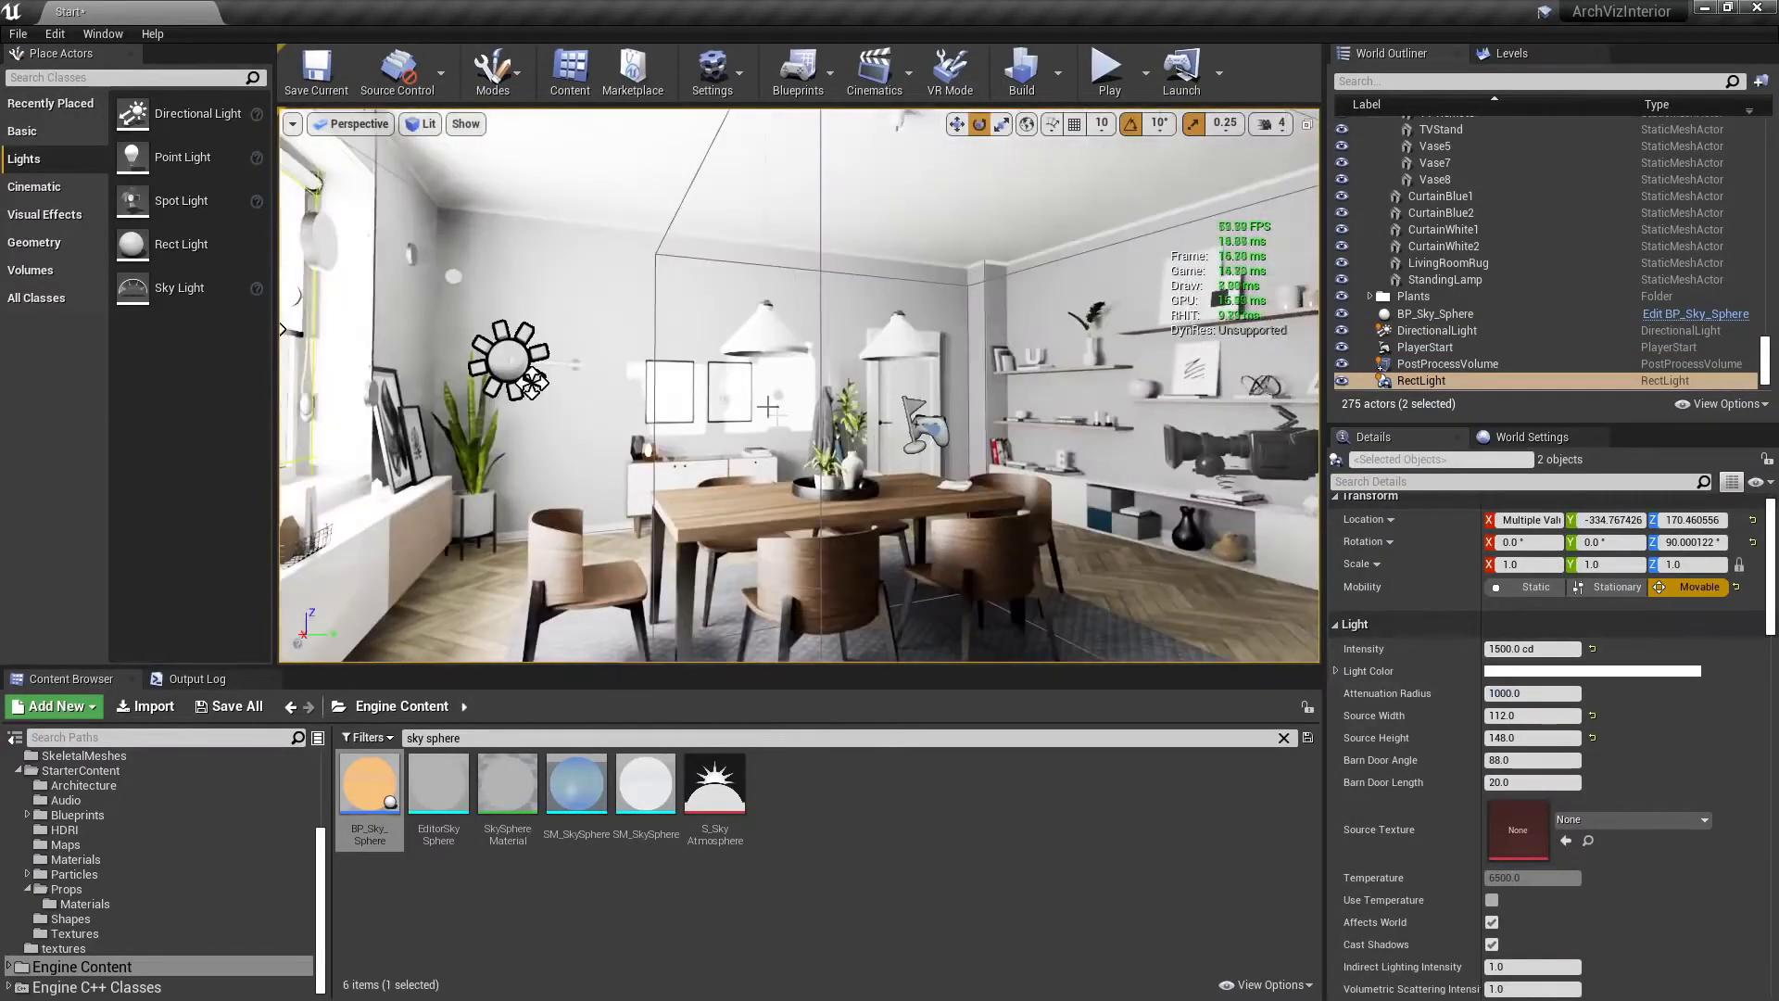
Override the Post Process Volume's exposure compensation with 0 and enter its min EV100 again
left_click(1447, 363)
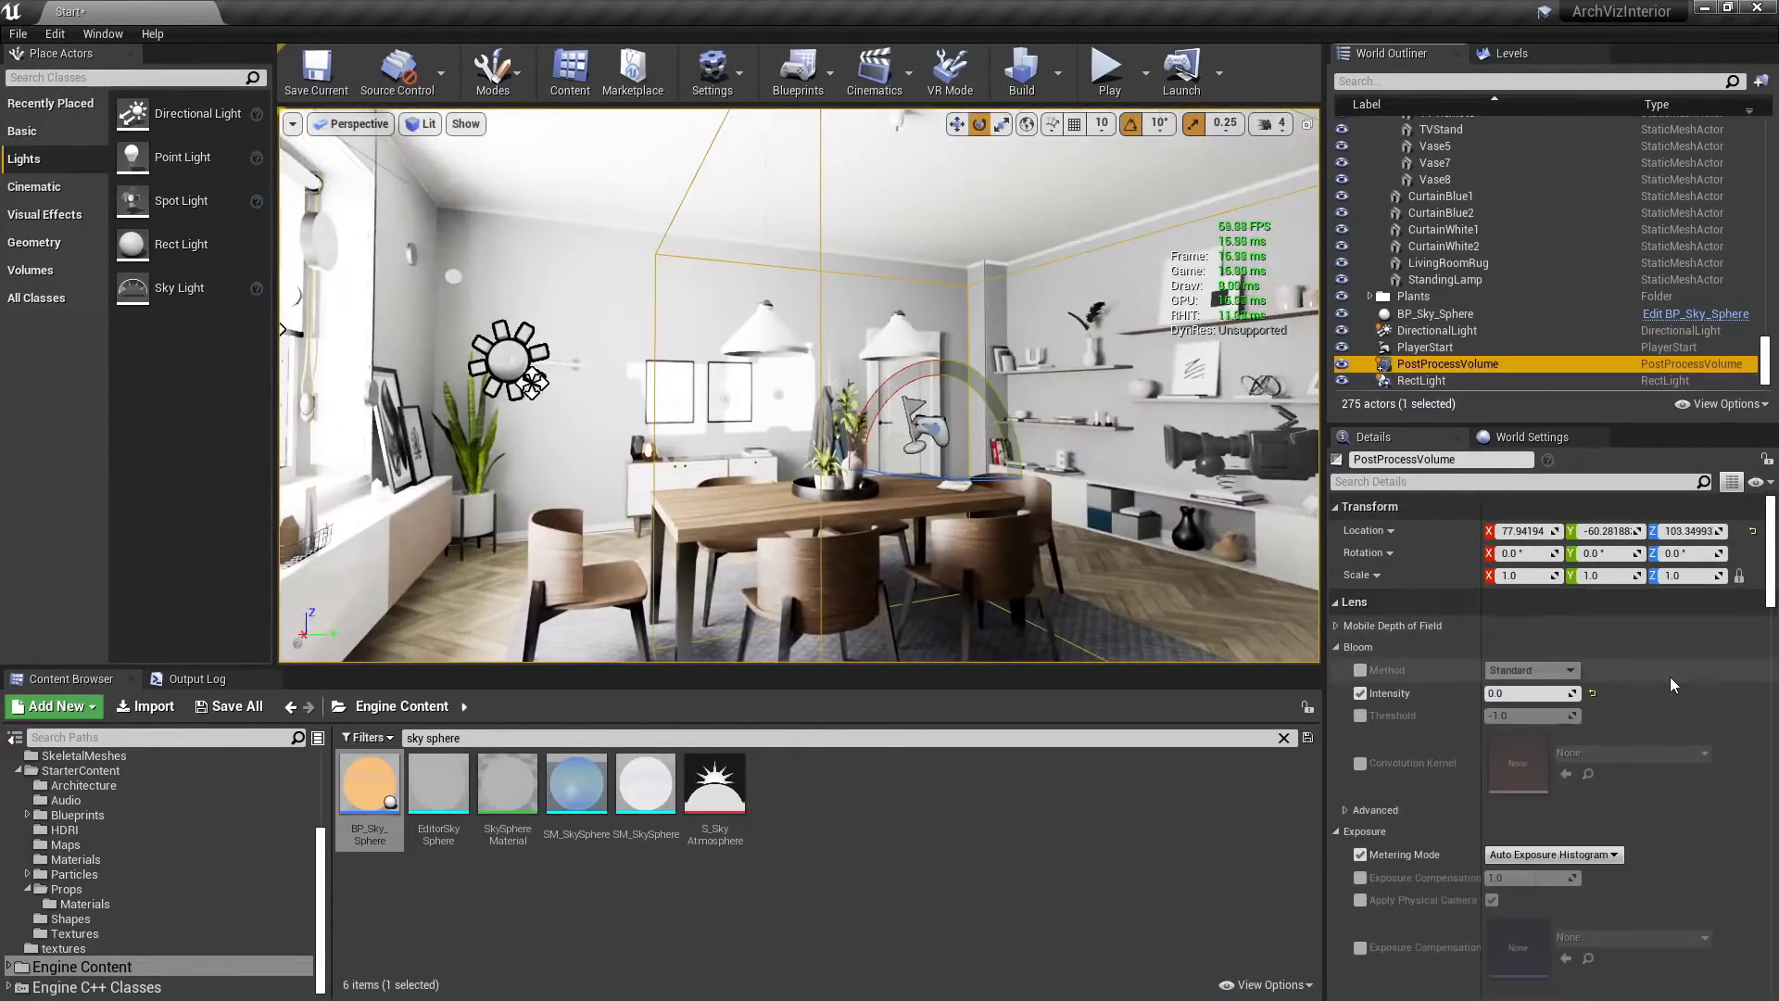
scroll(1670, 676, "down", 10)
left_click(1359, 671)
left_click(1524, 669)
type("0")
key("Return")
left_click(1524, 862)
type("5.")
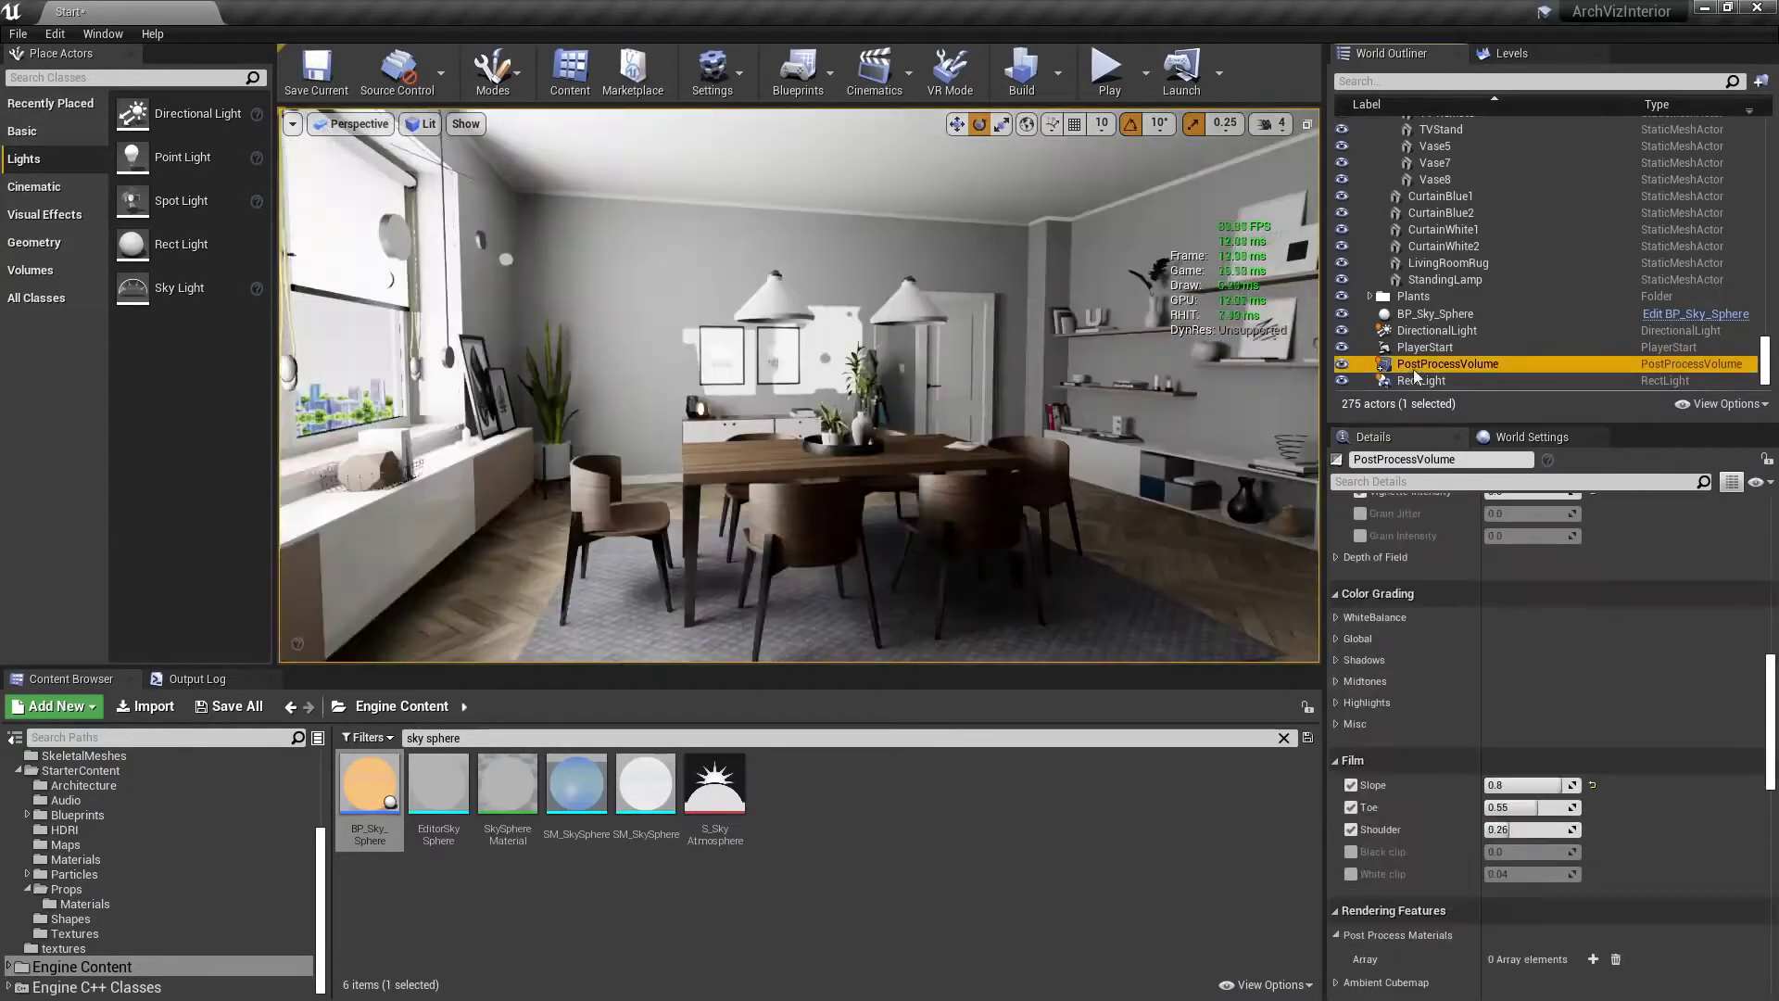
Override the Post Process Volume's Reflections type, compare Screen Space on the metallic candle jars, and set it to Ray Tracing
scroll(1334, 730, "down", 10)
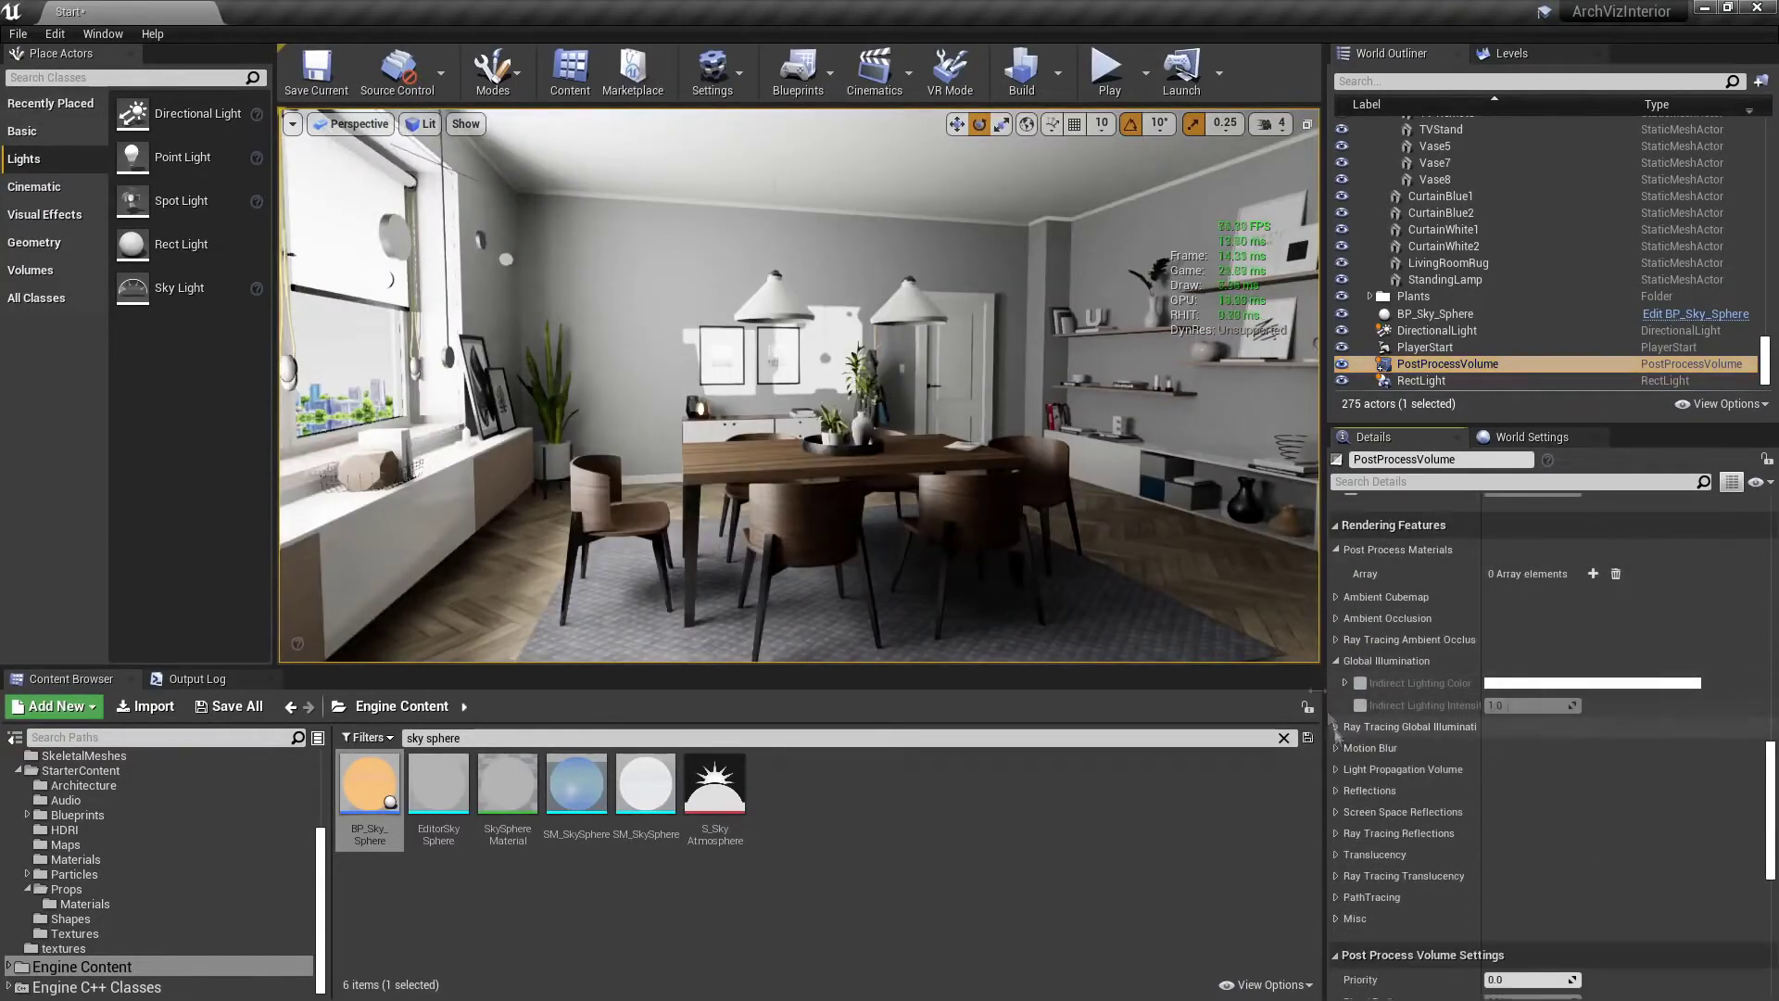
left_click(1336, 746)
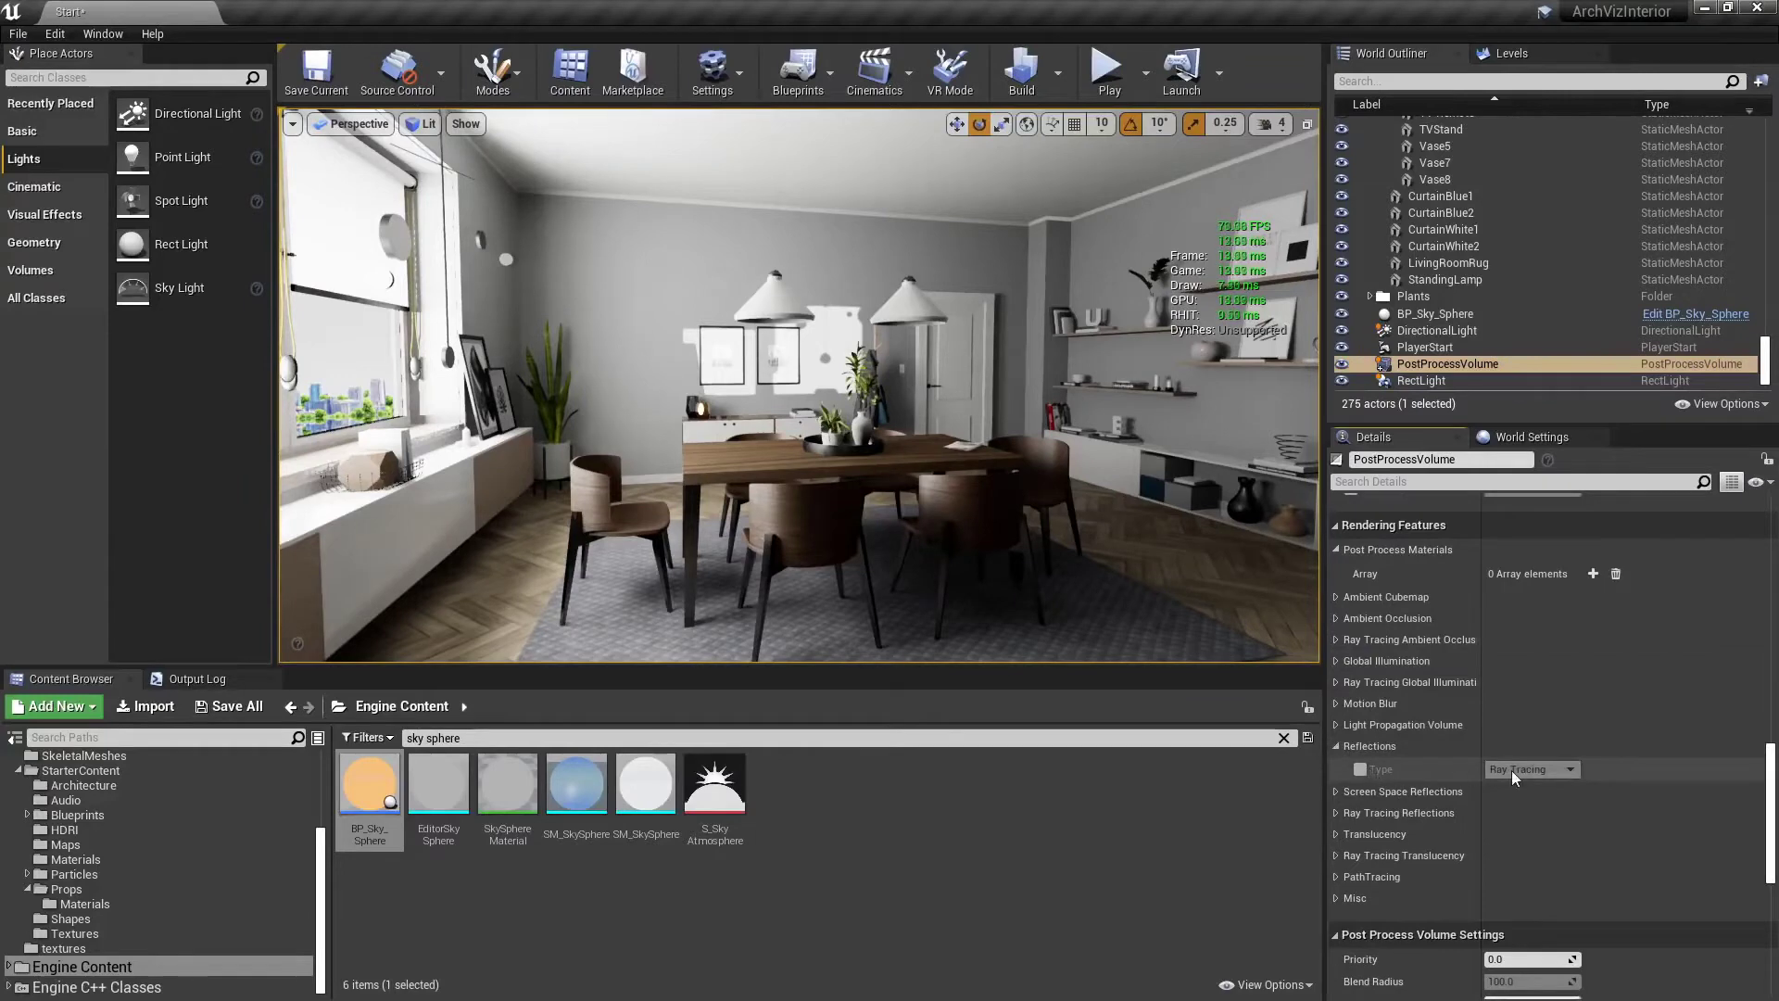
left_click(1360, 769)
left_click(1531, 769)
left_click(1525, 784)
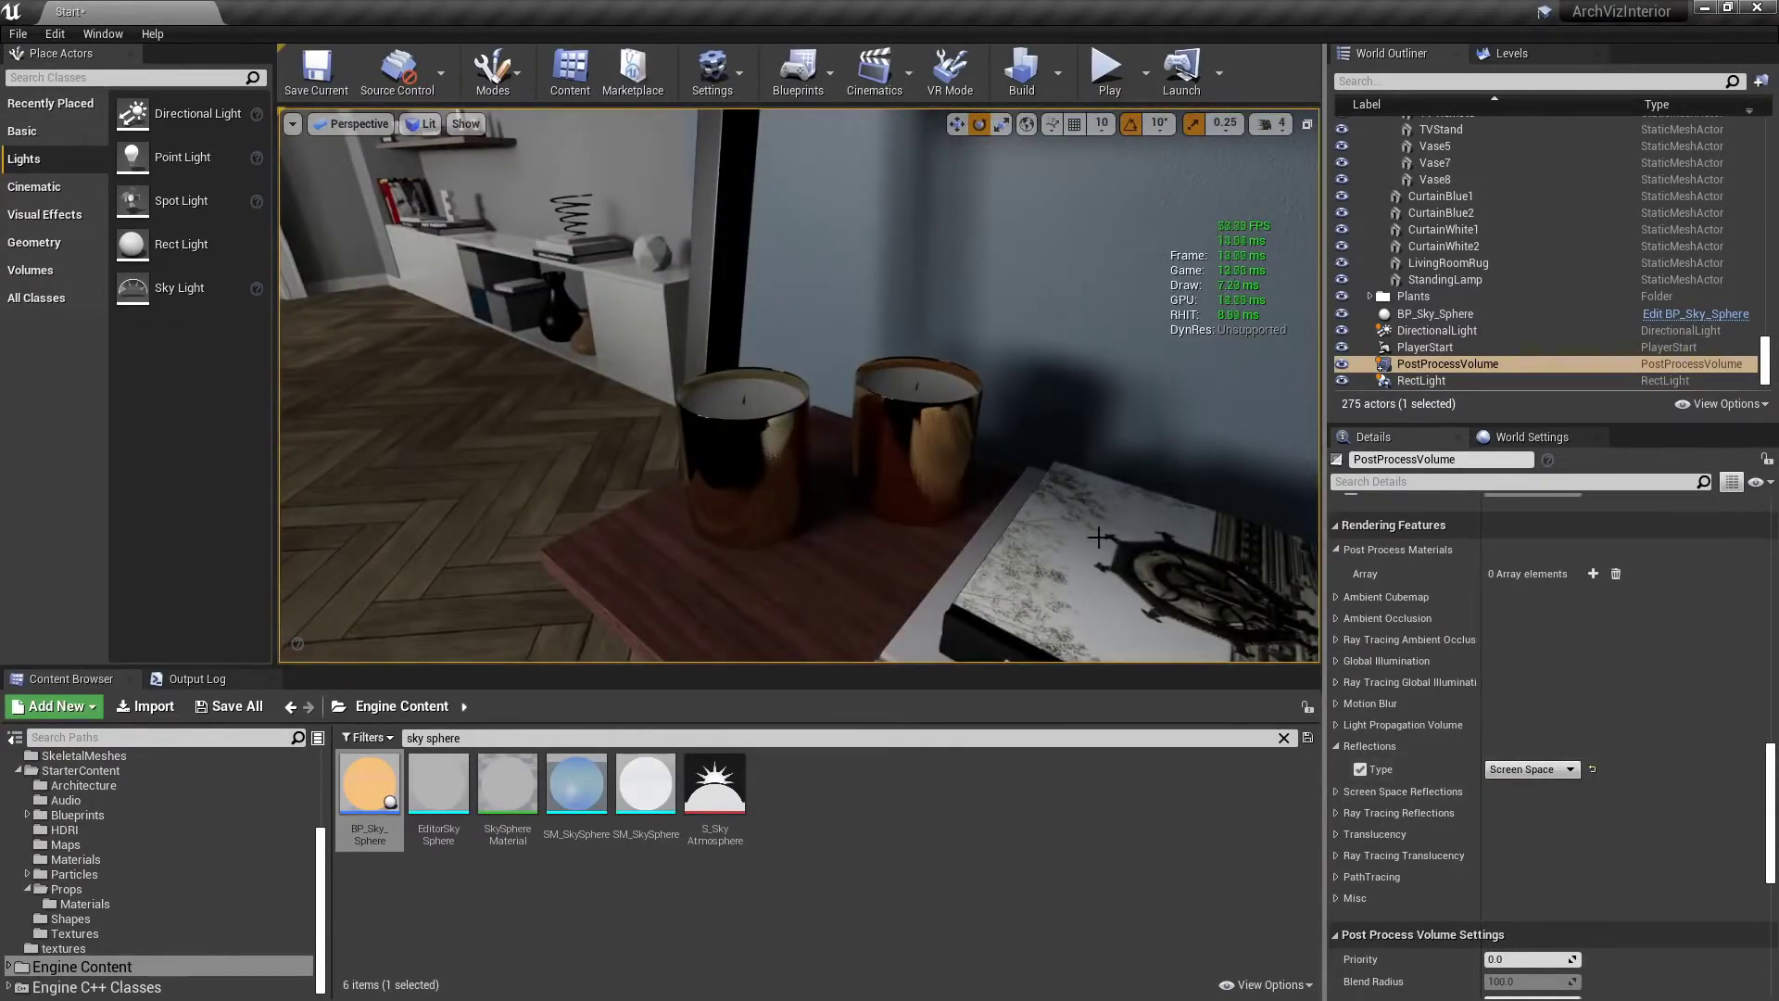
left_click(1531, 769)
left_click(1510, 798)
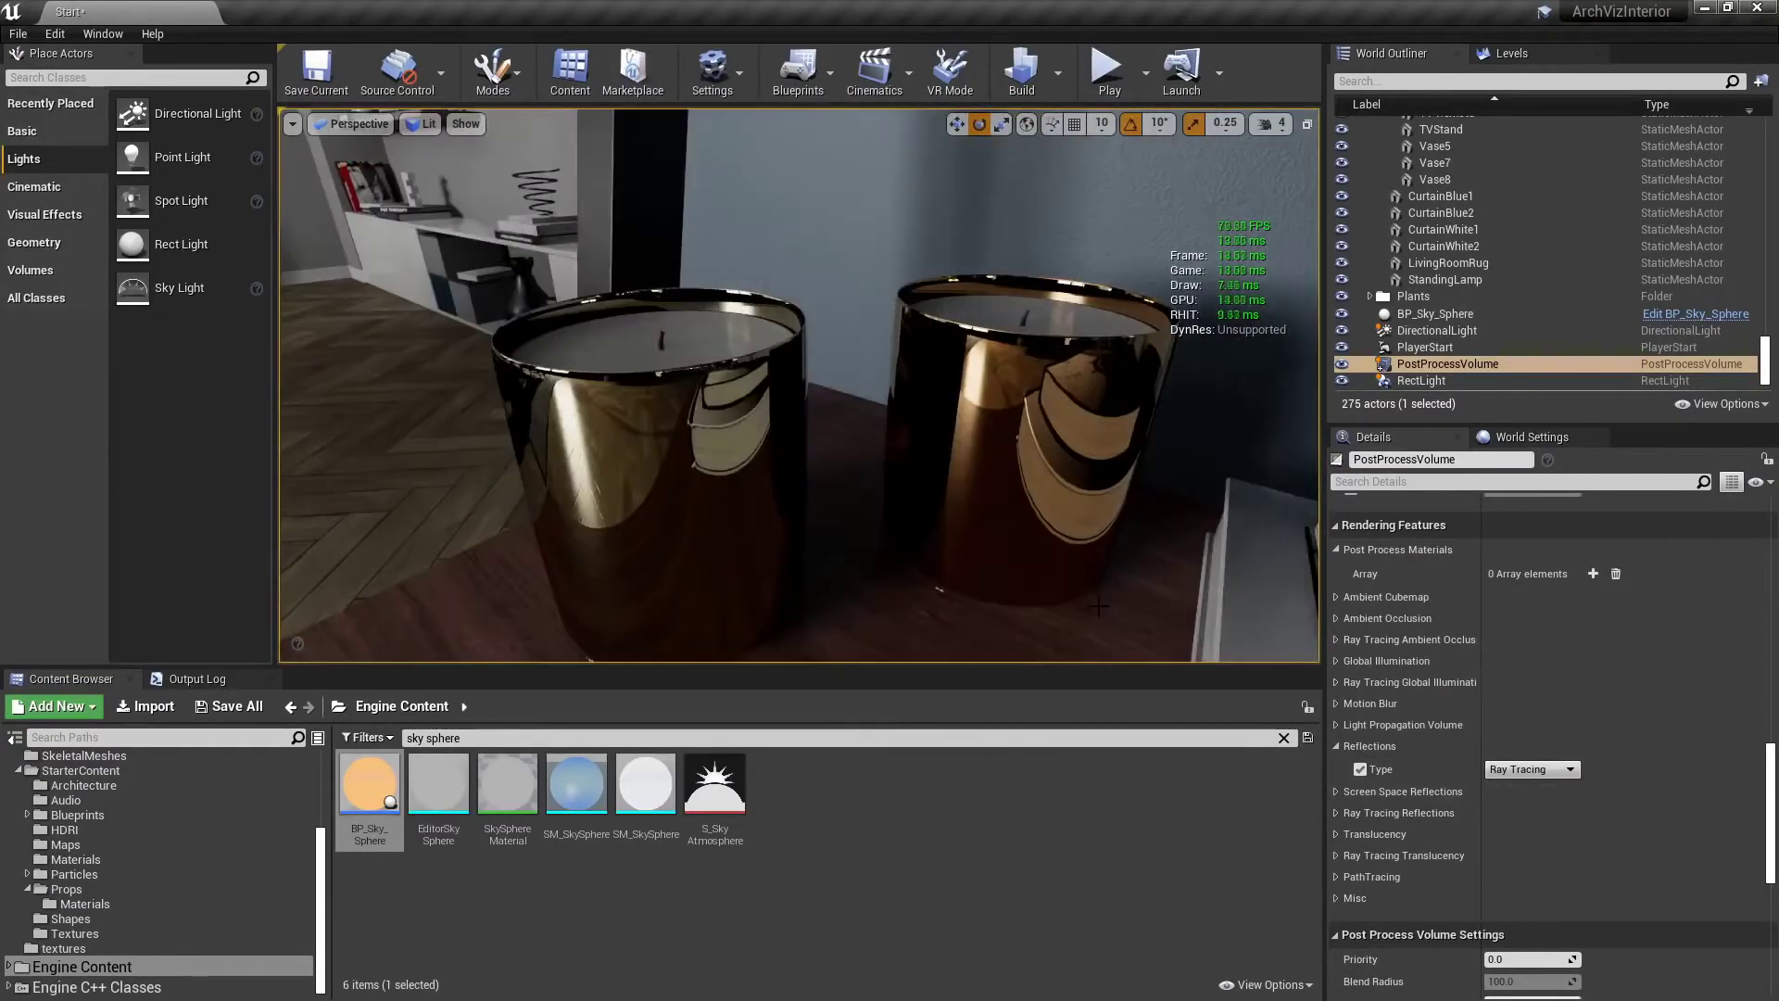
Override the Ray Tracing Reflections settings: max roughness about 0.29, max bounces 3, samples per pixel, and shadows as Area Shadows
left_click(1337, 812)
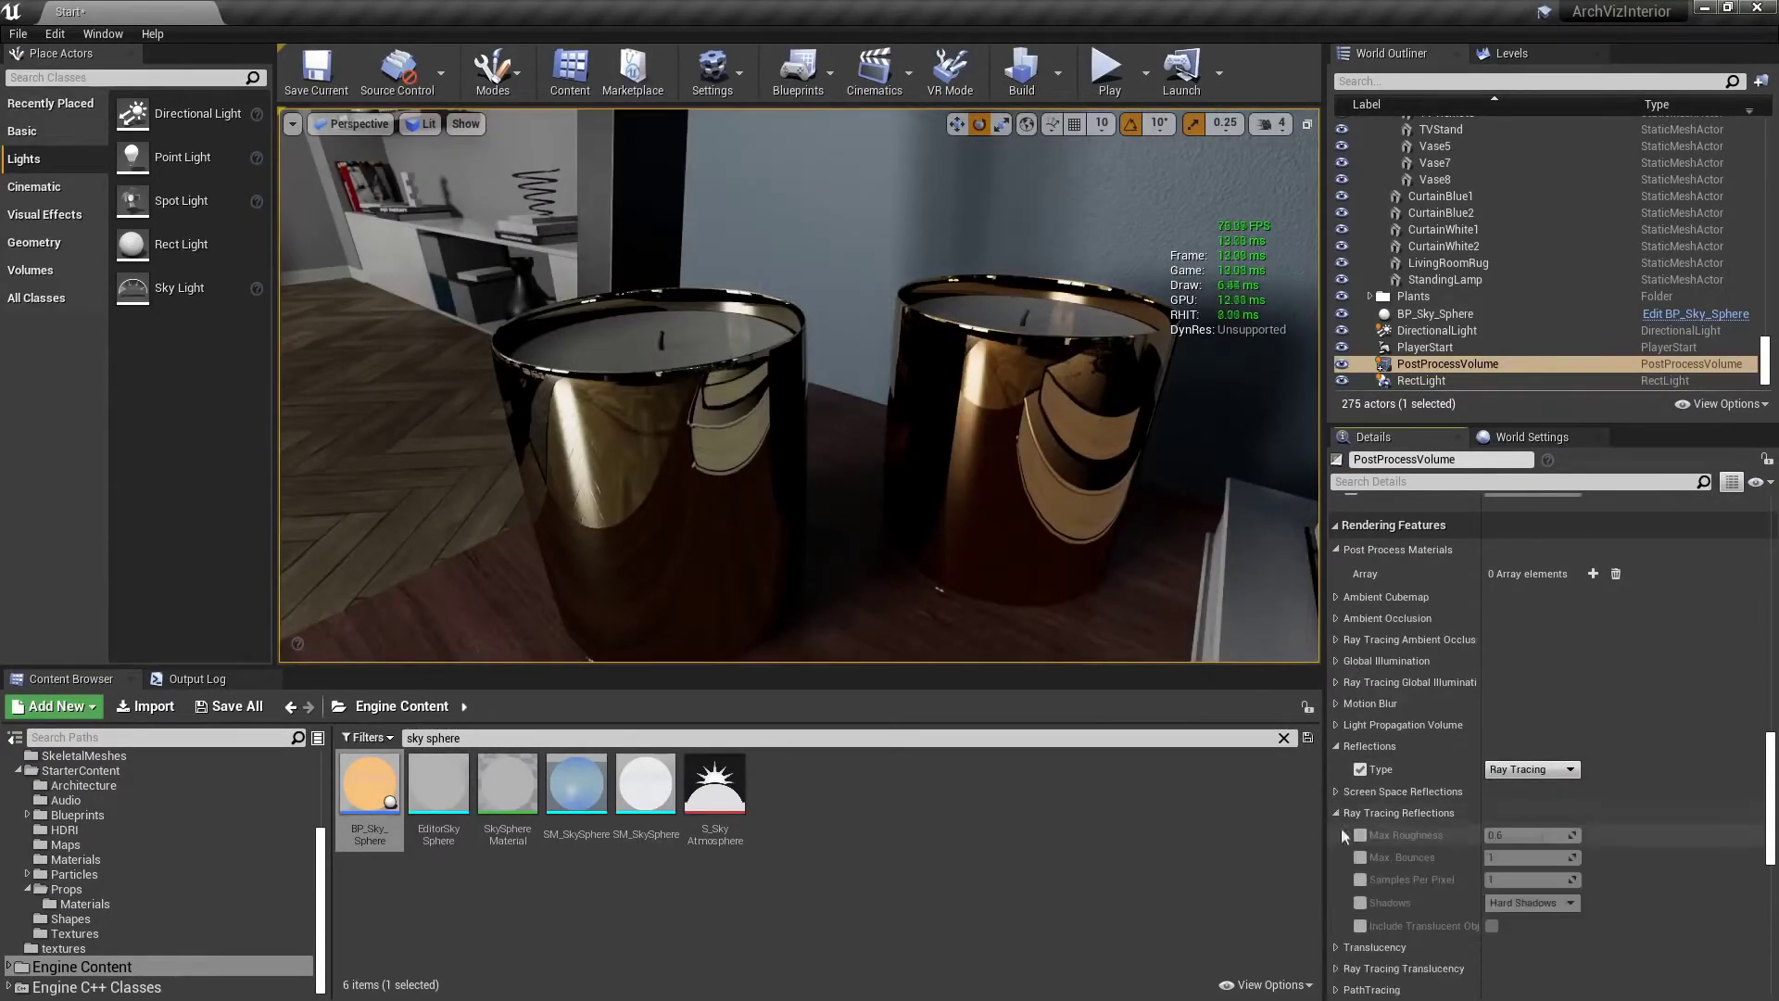
mouse_move(1537, 835)
left_mouse_down()
mouse_move(1485, 835)
mouse_move(1579, 836)
mouse_move(1486, 835)
mouse_move(1510, 836)
left_mouse_up()
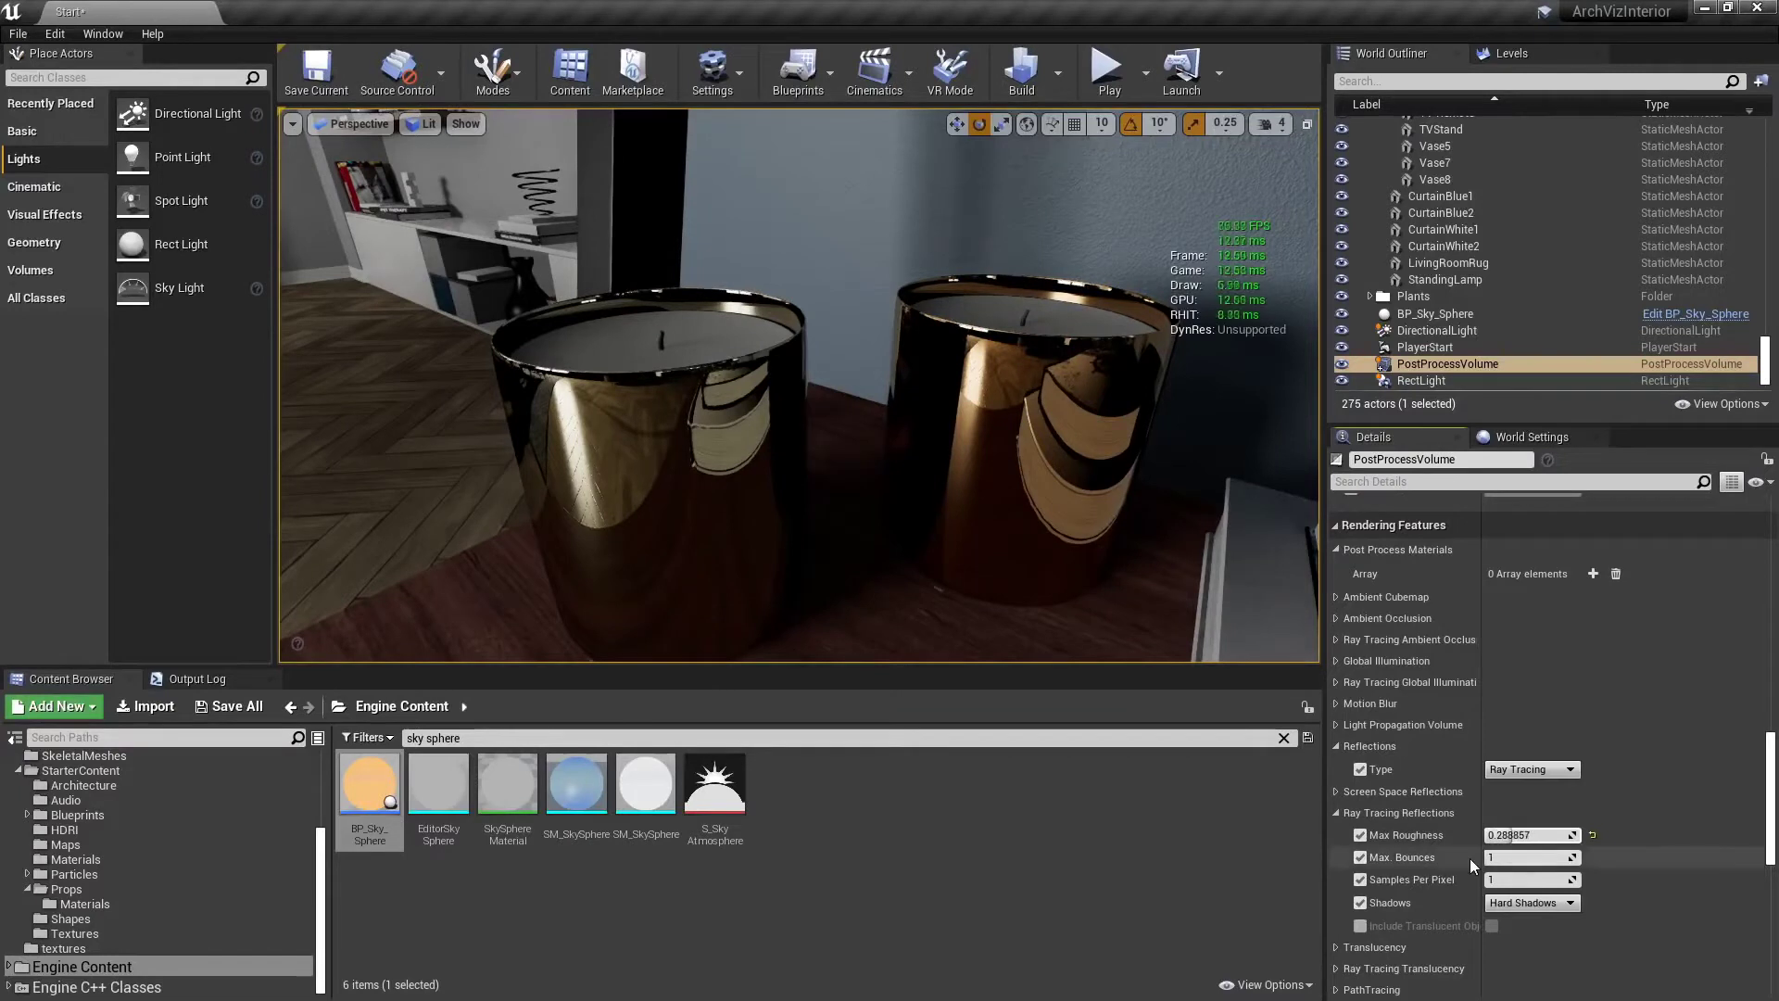
left_click_drag(1529, 858, 1539, 859)
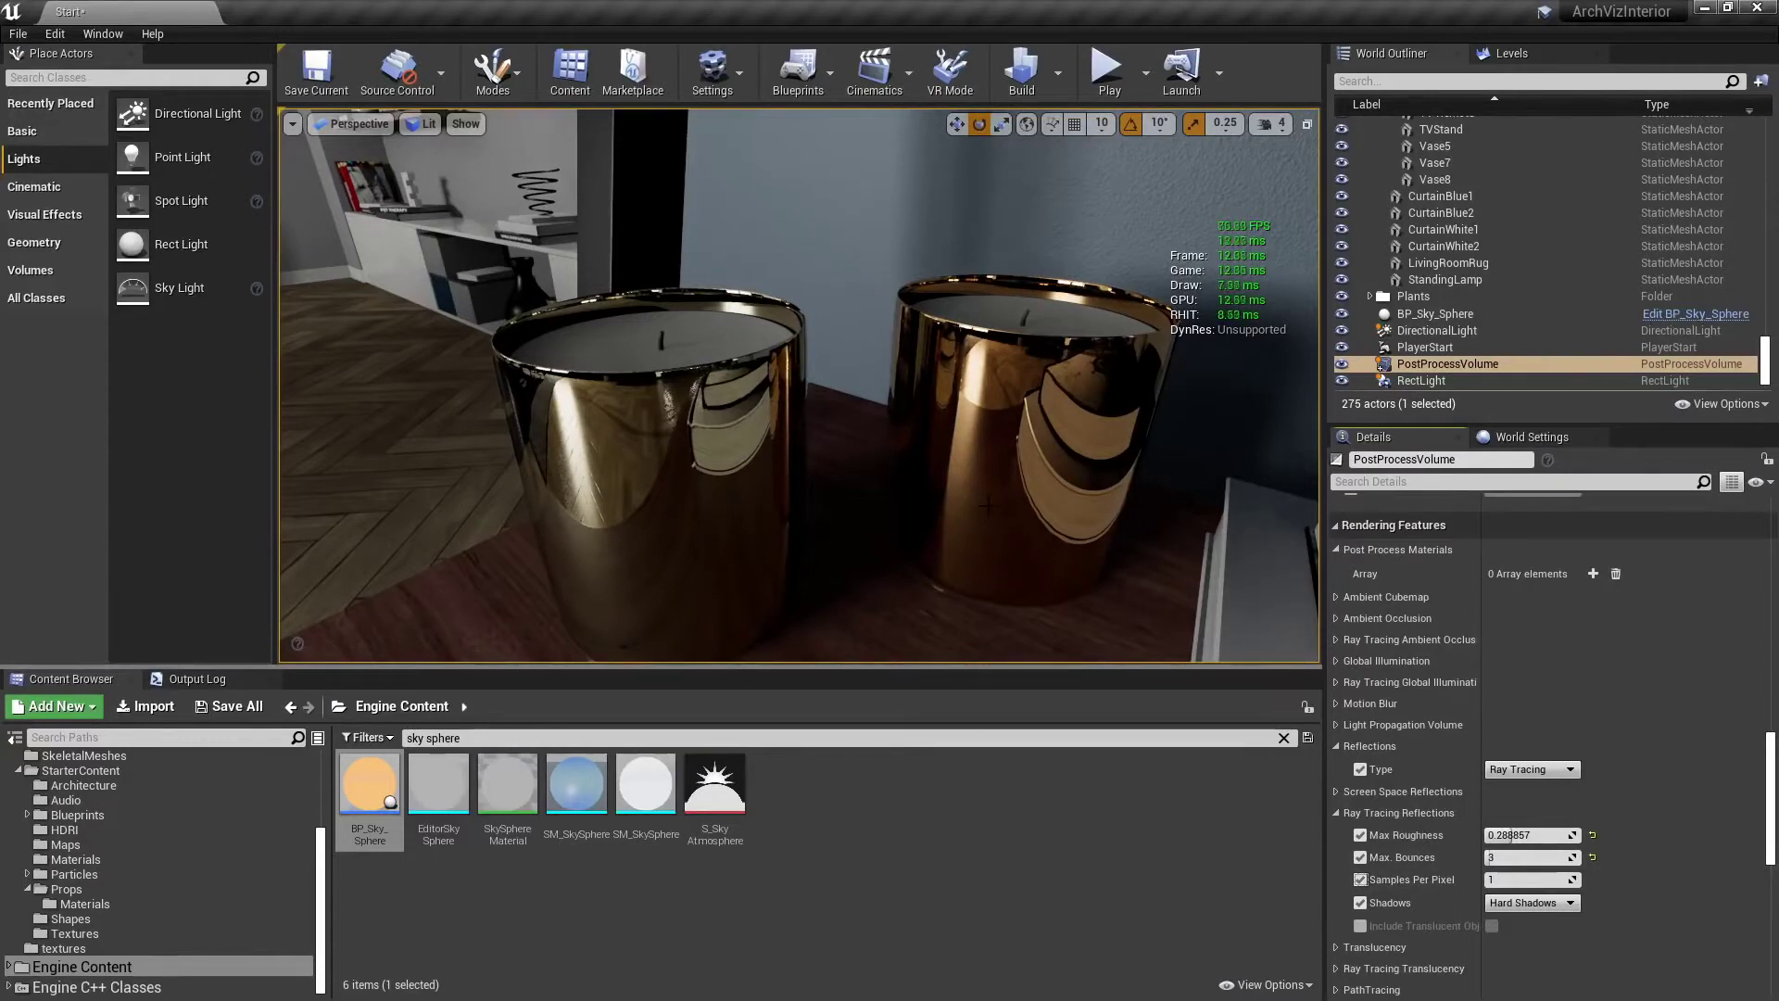
left_click_drag(1510, 879, 1175, 769)
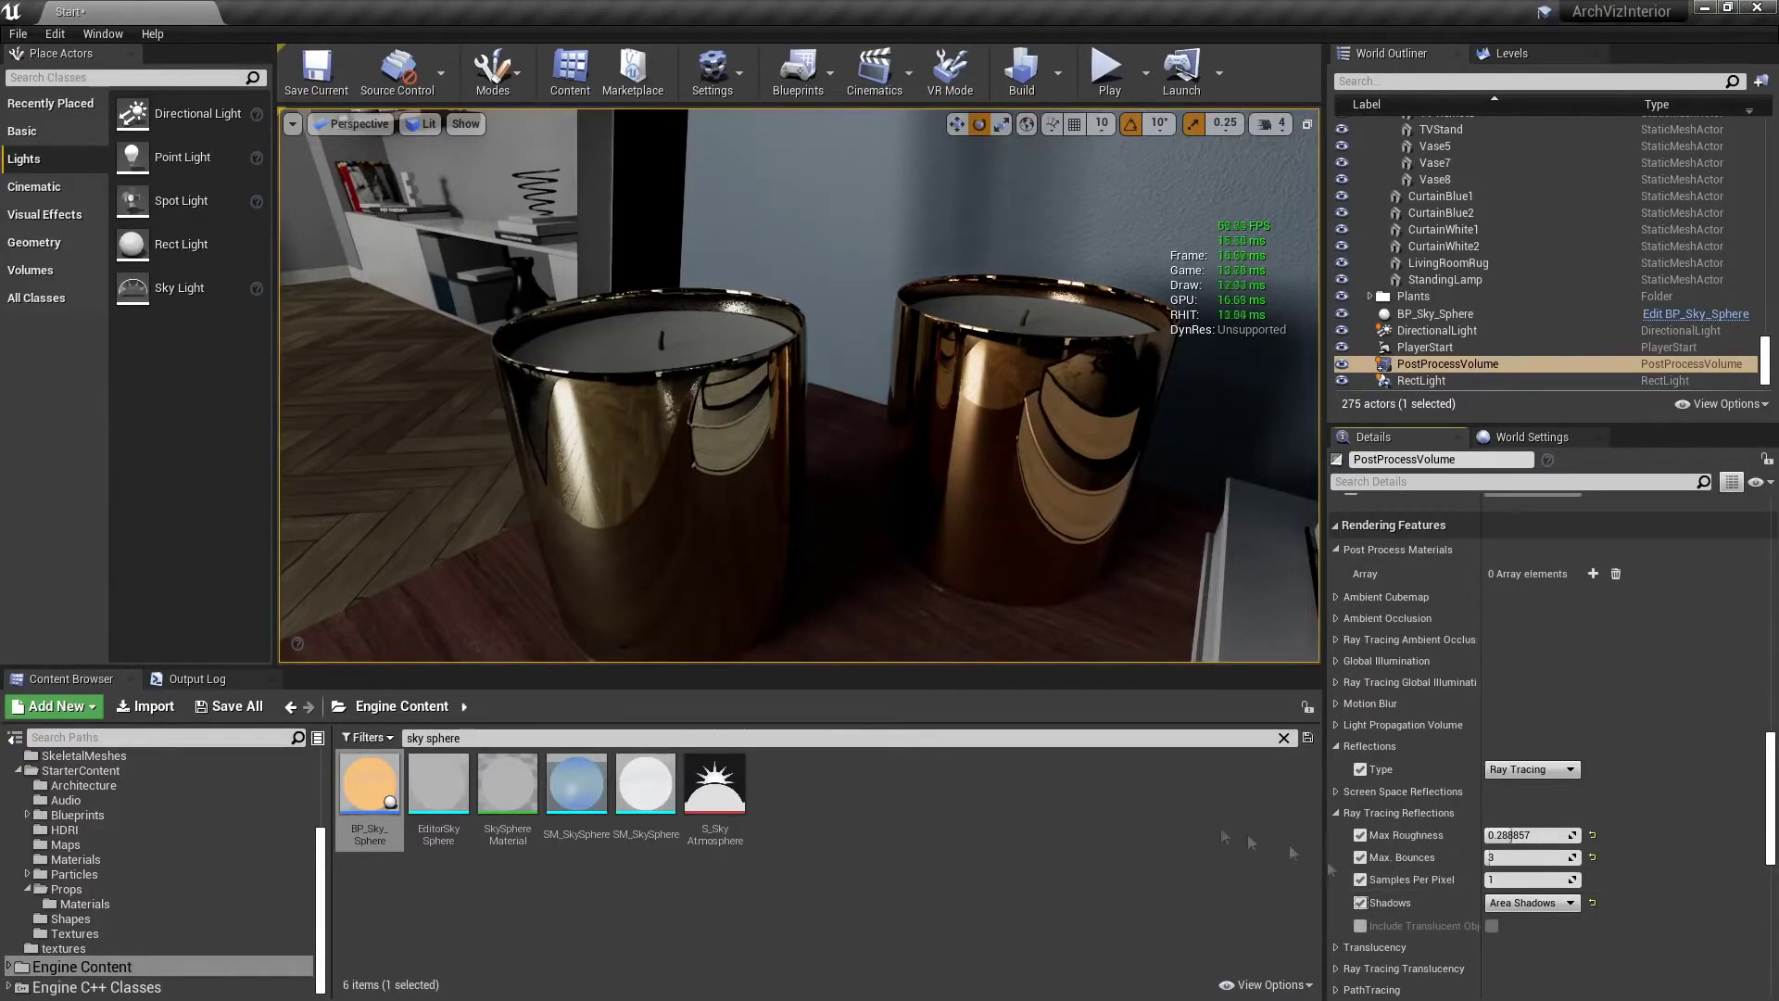
Compare 32 and 8 reflection samples per pixel on the candle jars, and settle on 6 with Hard Shadows
left_click(1505, 880)
type("16")
key("Tab")
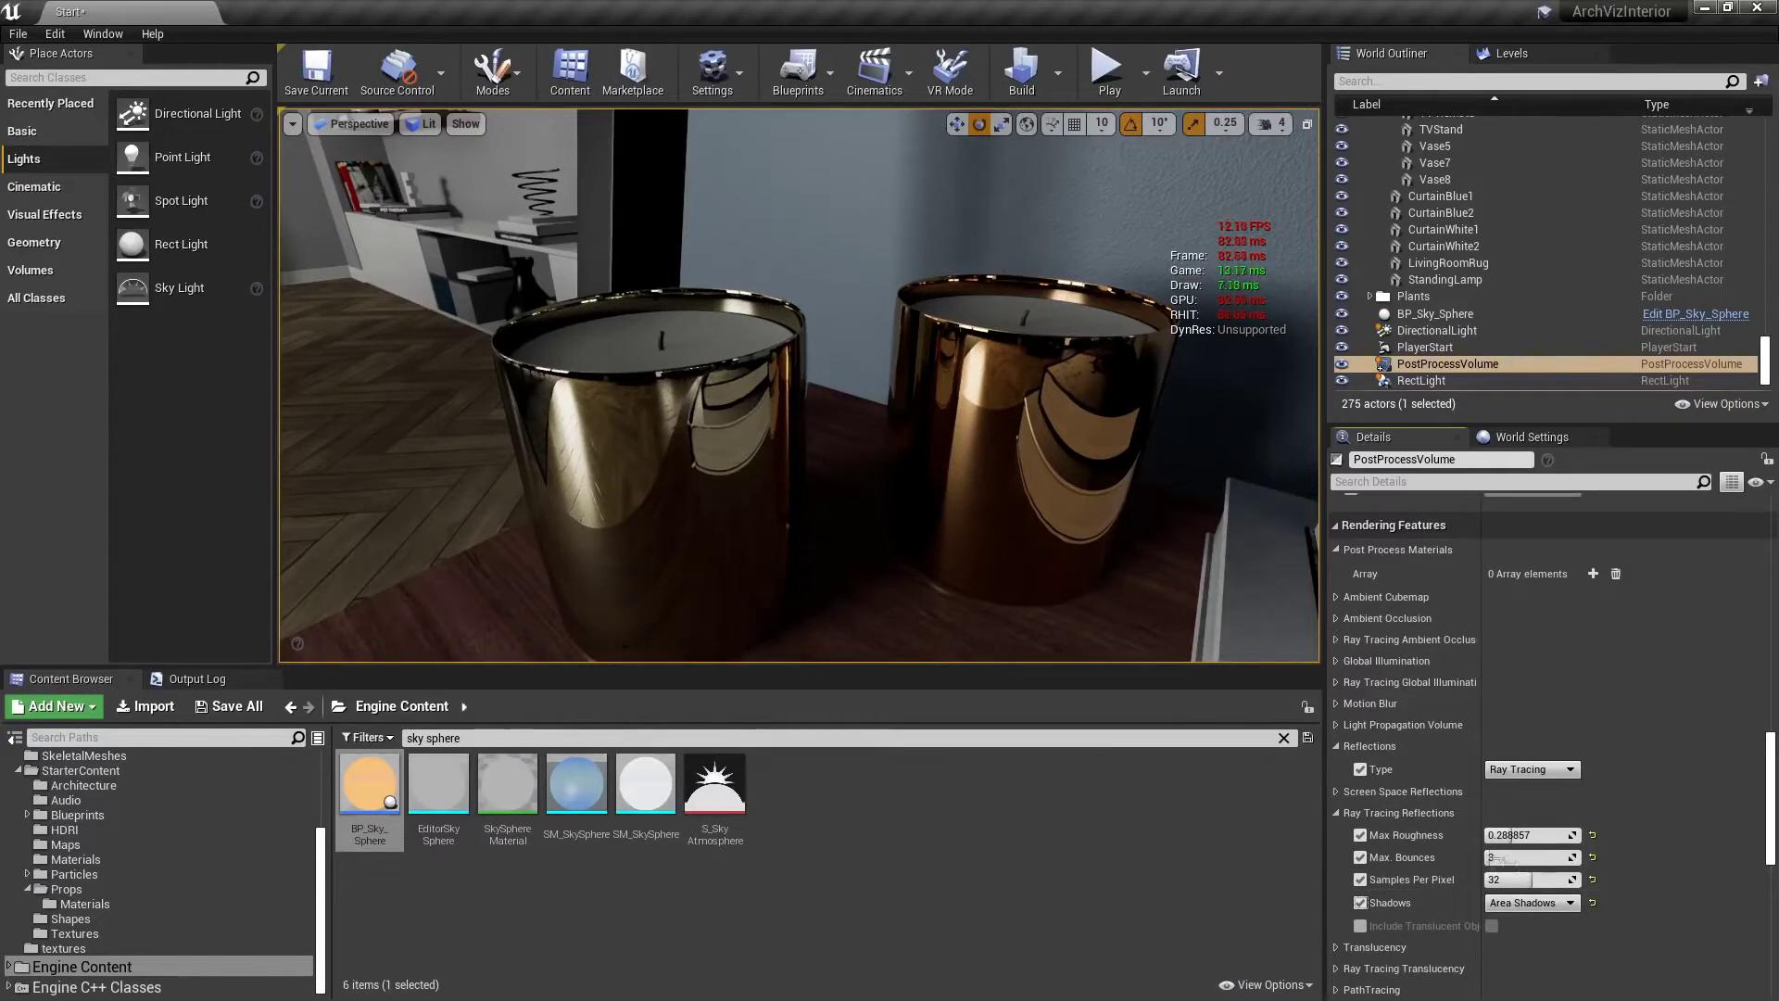
left_click(1534, 879)
type("8")
key("Tab")
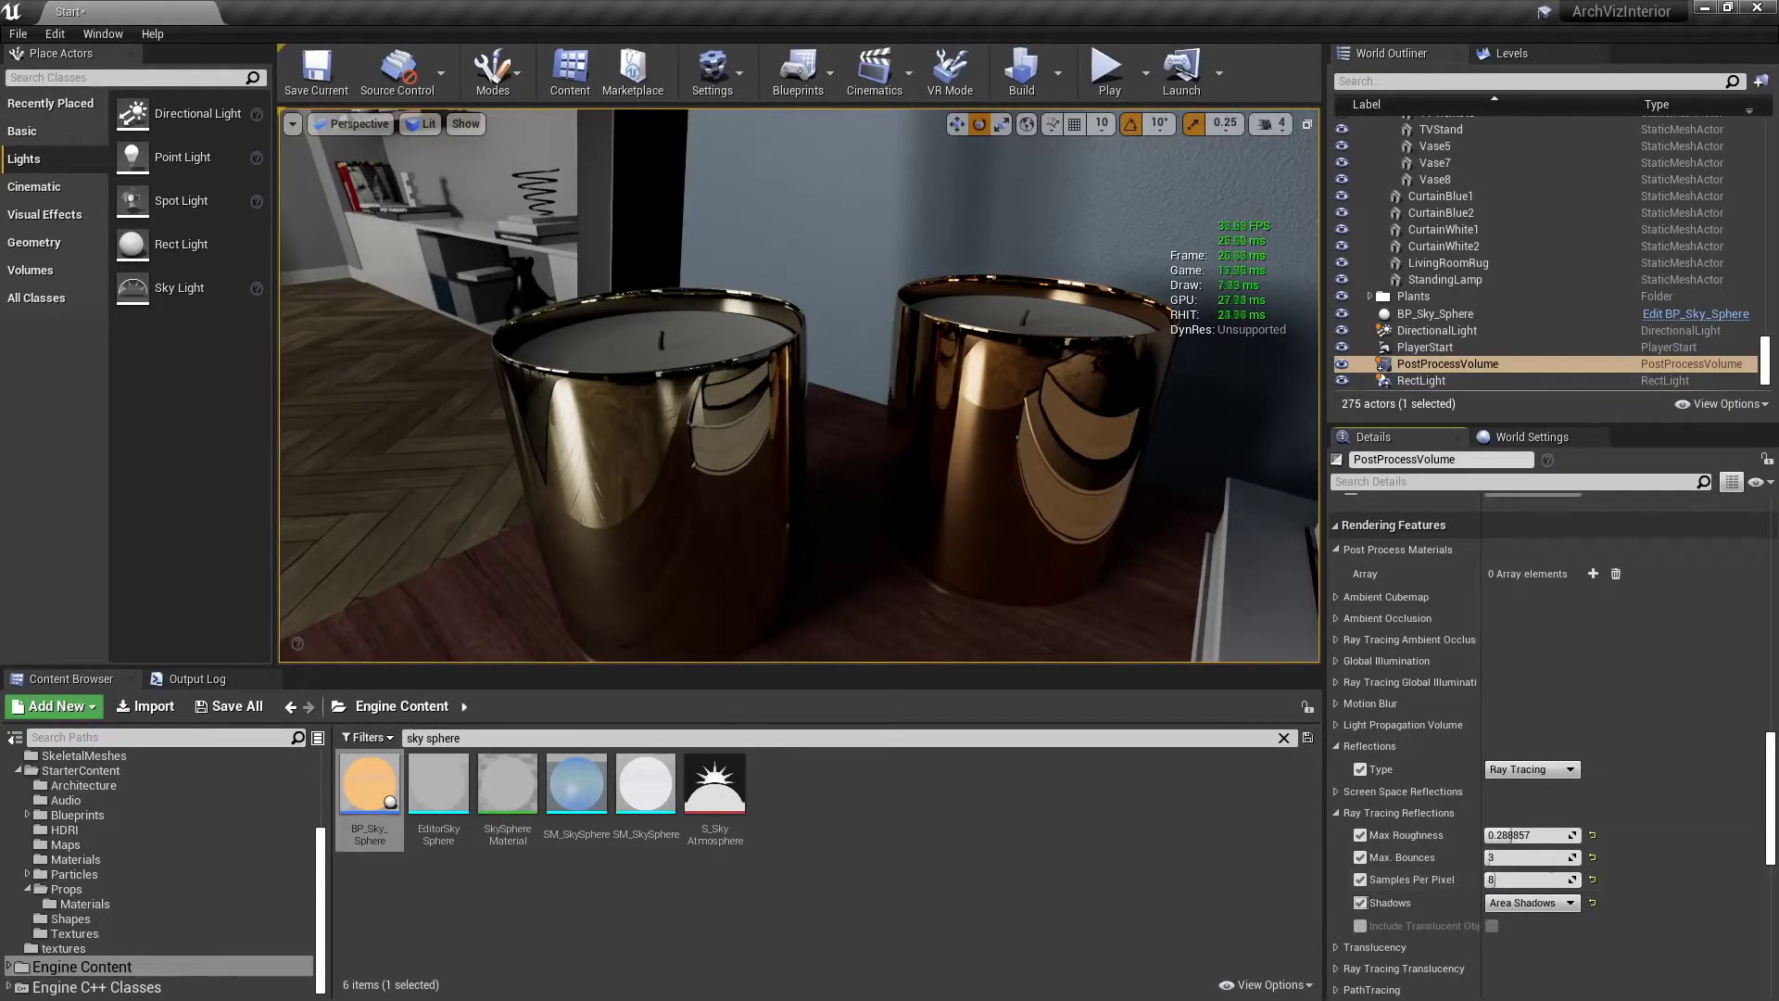
left_click(1521, 879)
type("4")
key("Tab")
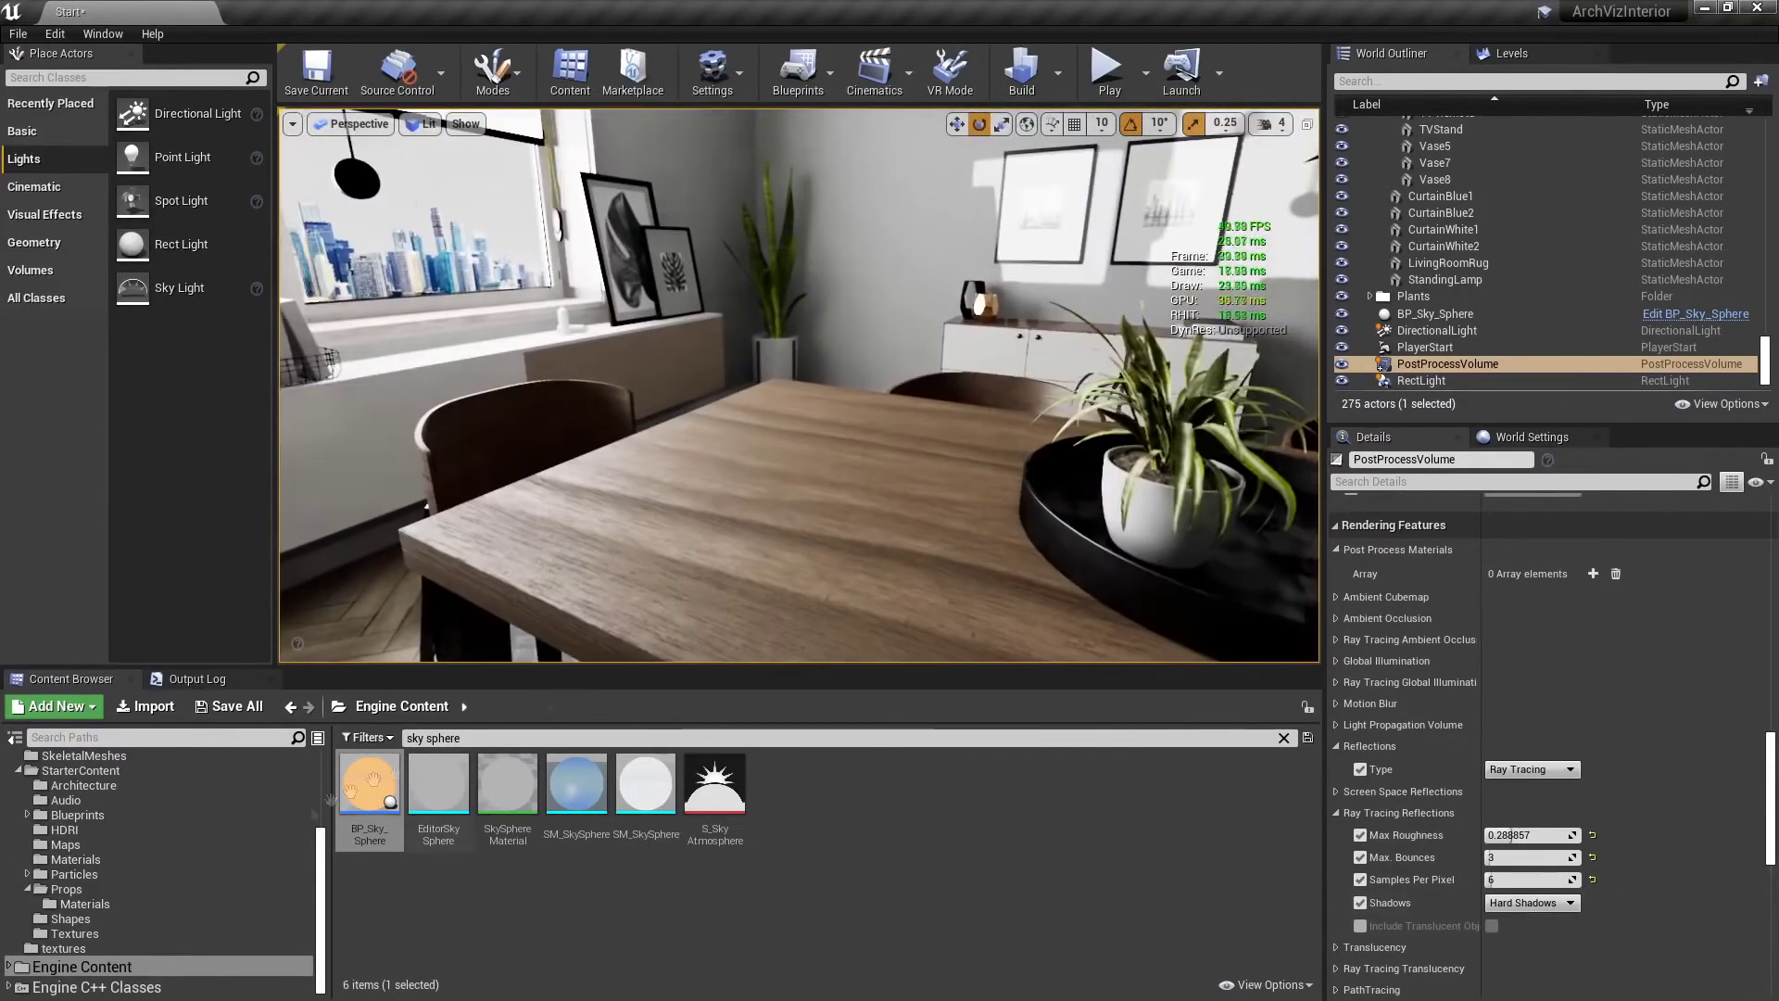
Place the SM_Statue prop from the StarterContent Props folder on the dining table
left_click(66, 888)
left_click(1283, 737)
left_click_drag(580, 885, 833, 491)
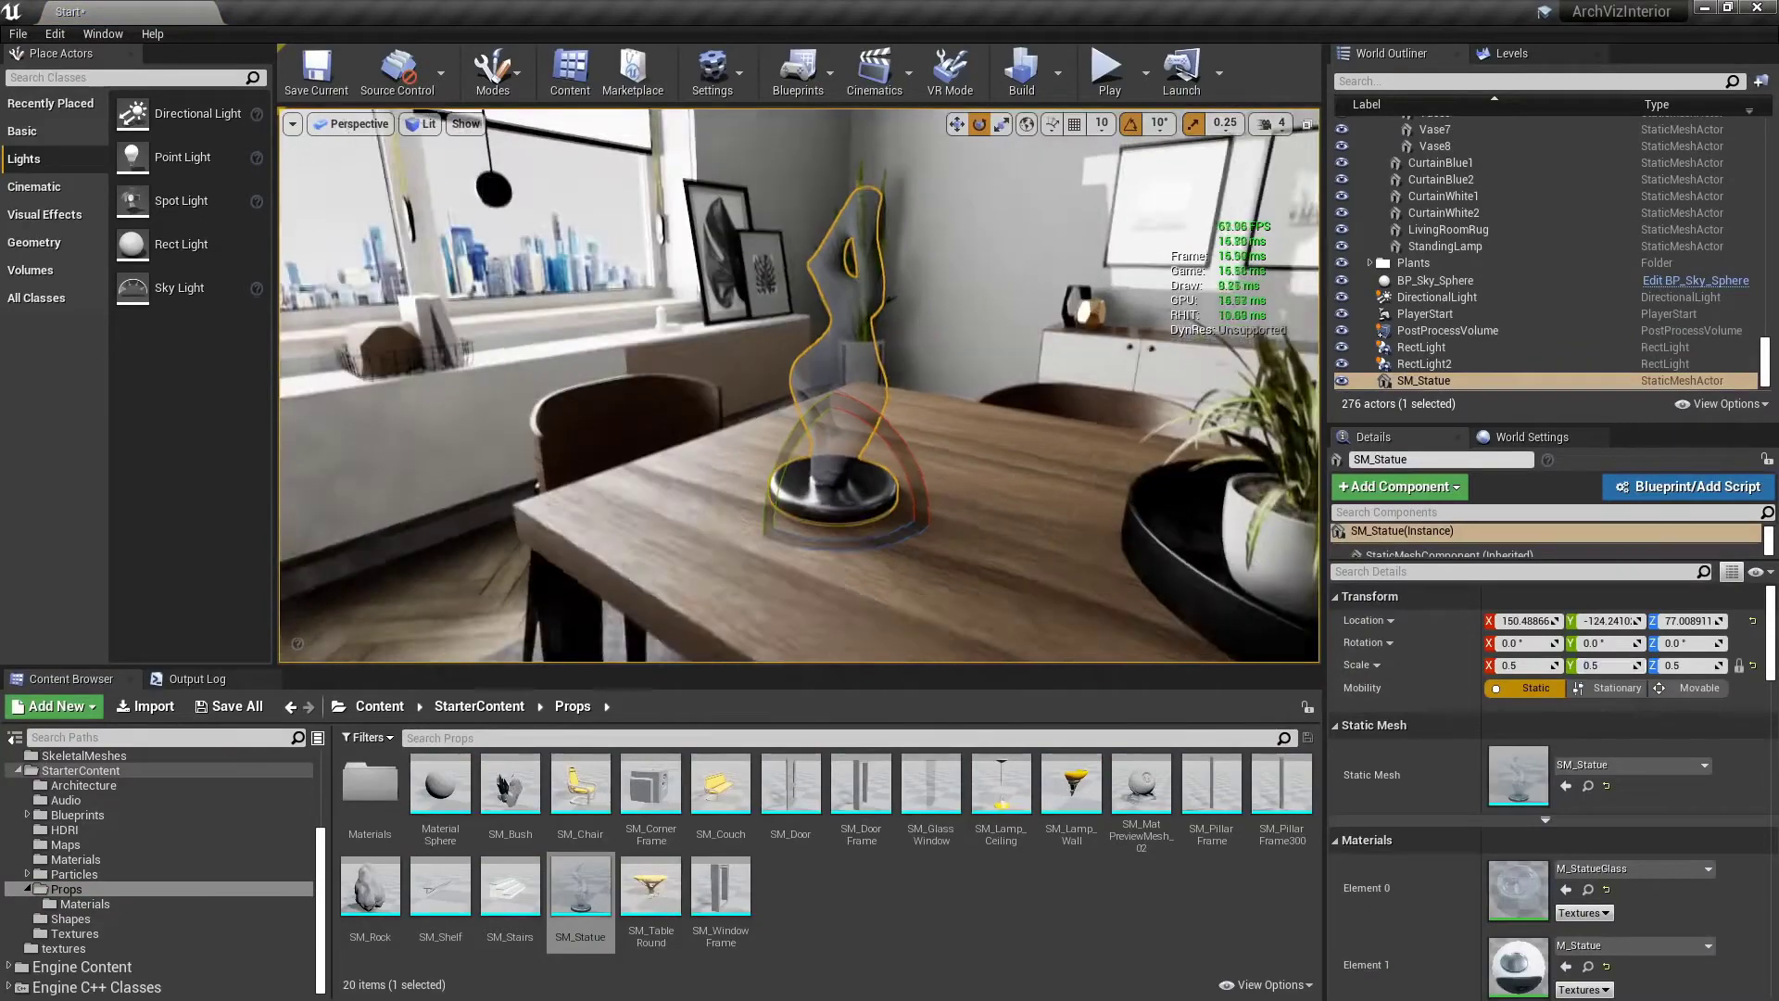
Rotate the statue 20 degrees about its vertical axis and shift it slightly across the tabletop
mouse_move(898, 570)
left_mouse_down()
mouse_move(954, 560)
mouse_move(1005, 521)
mouse_move(913, 584)
left_mouse_up()
key("w")
right_click_drag(913, 584, 742, 575)
left_click_drag(889, 593, 912, 565)
key("Escape")
right_click_drag(741, 556, 889, 500)
left_click(723, 568)
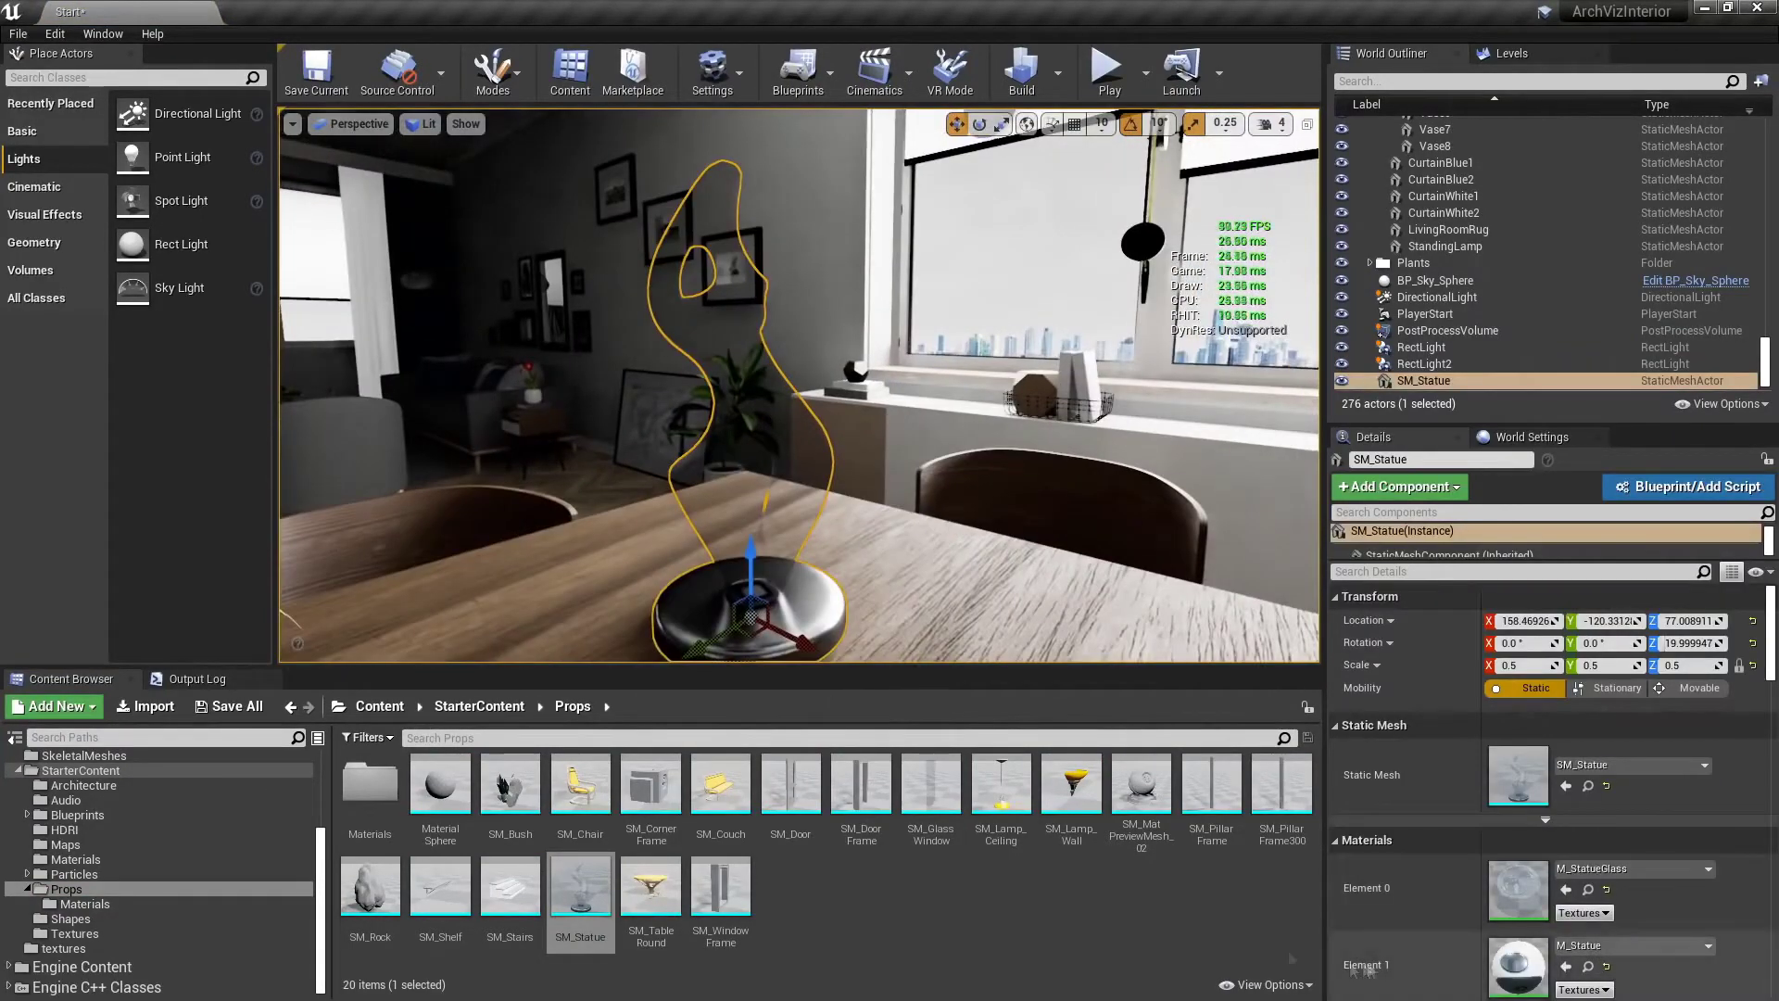
Examine the M_StatueGlass material's blend mode, translucency lighting mode options and the Specular node feeding its main material node
scroll(74, 648, "down", 3)
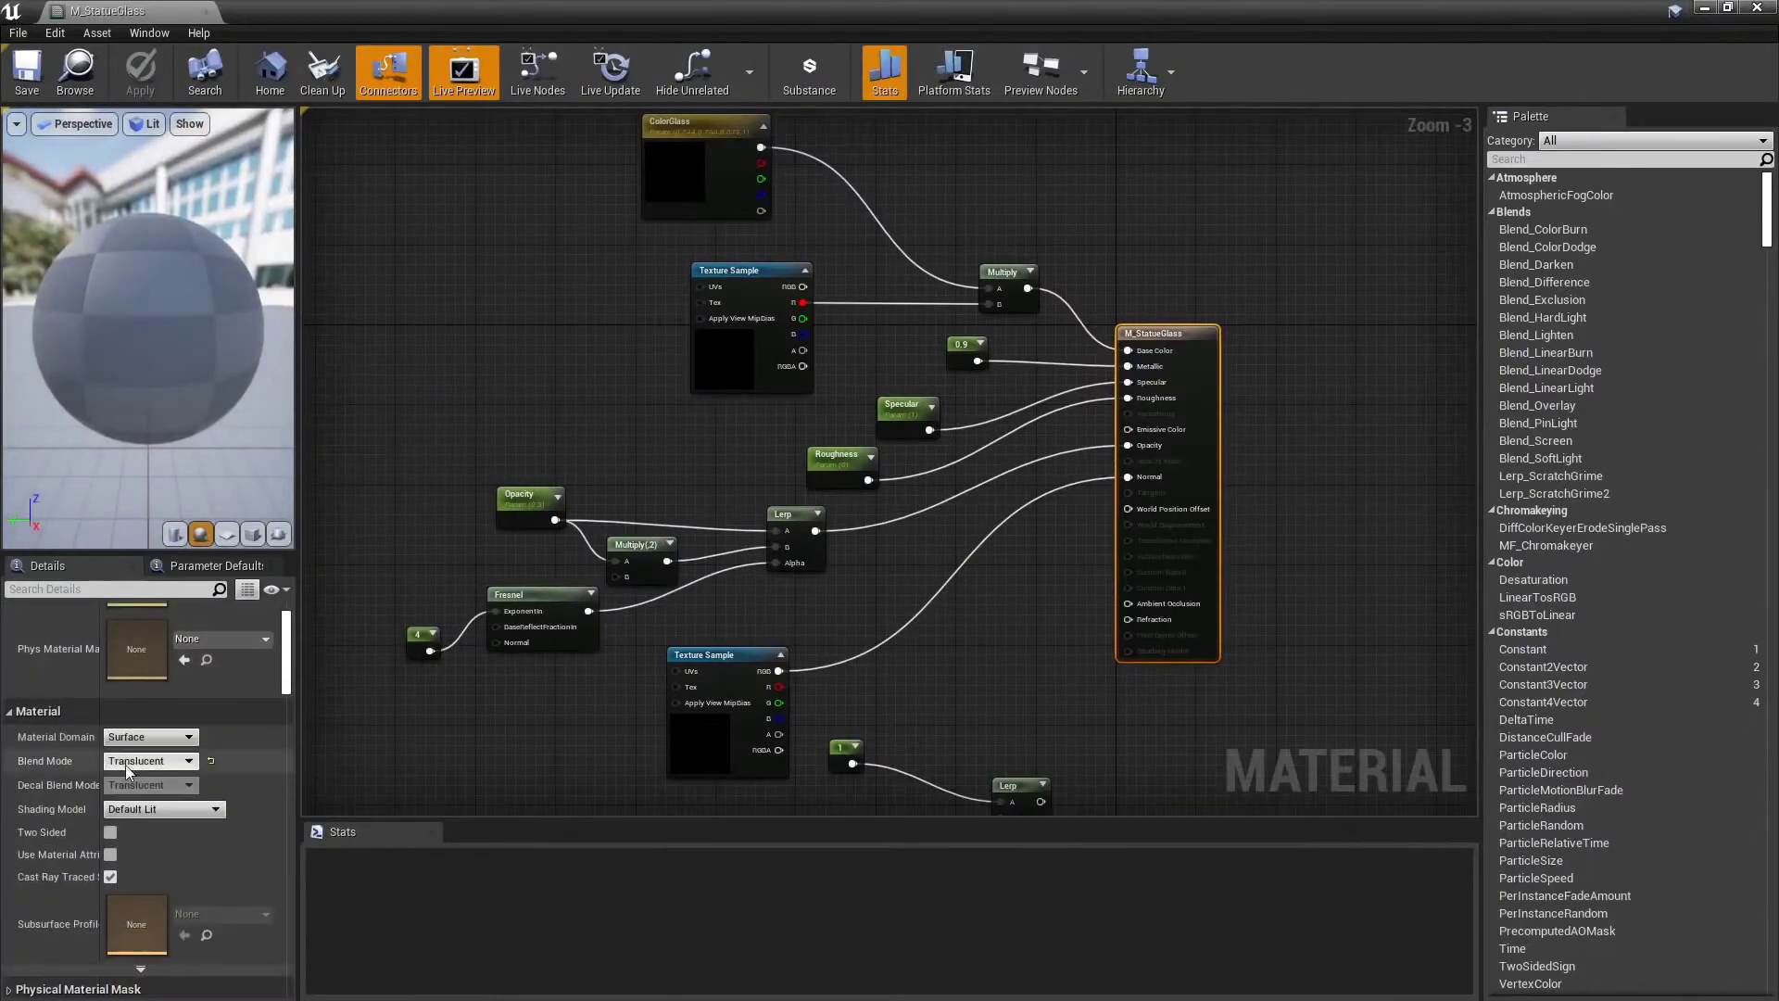
scroll(125, 764, "down", 5)
left_click(176, 730)
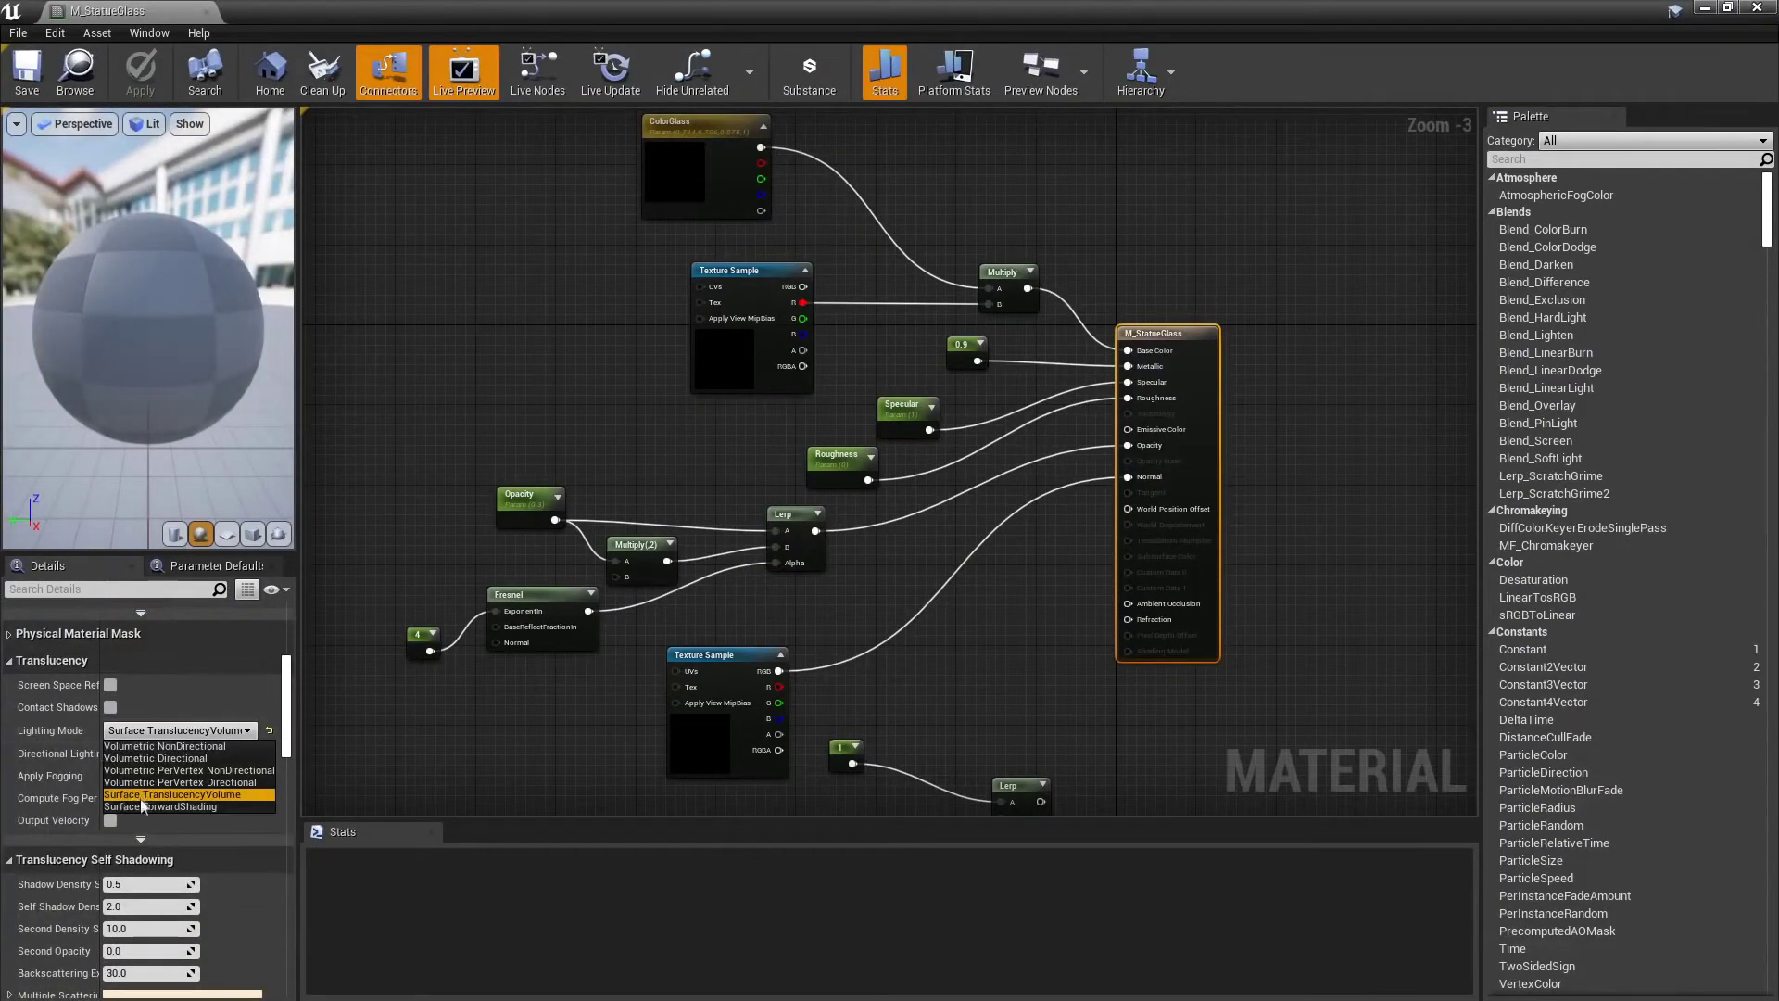
left_click(534, 713)
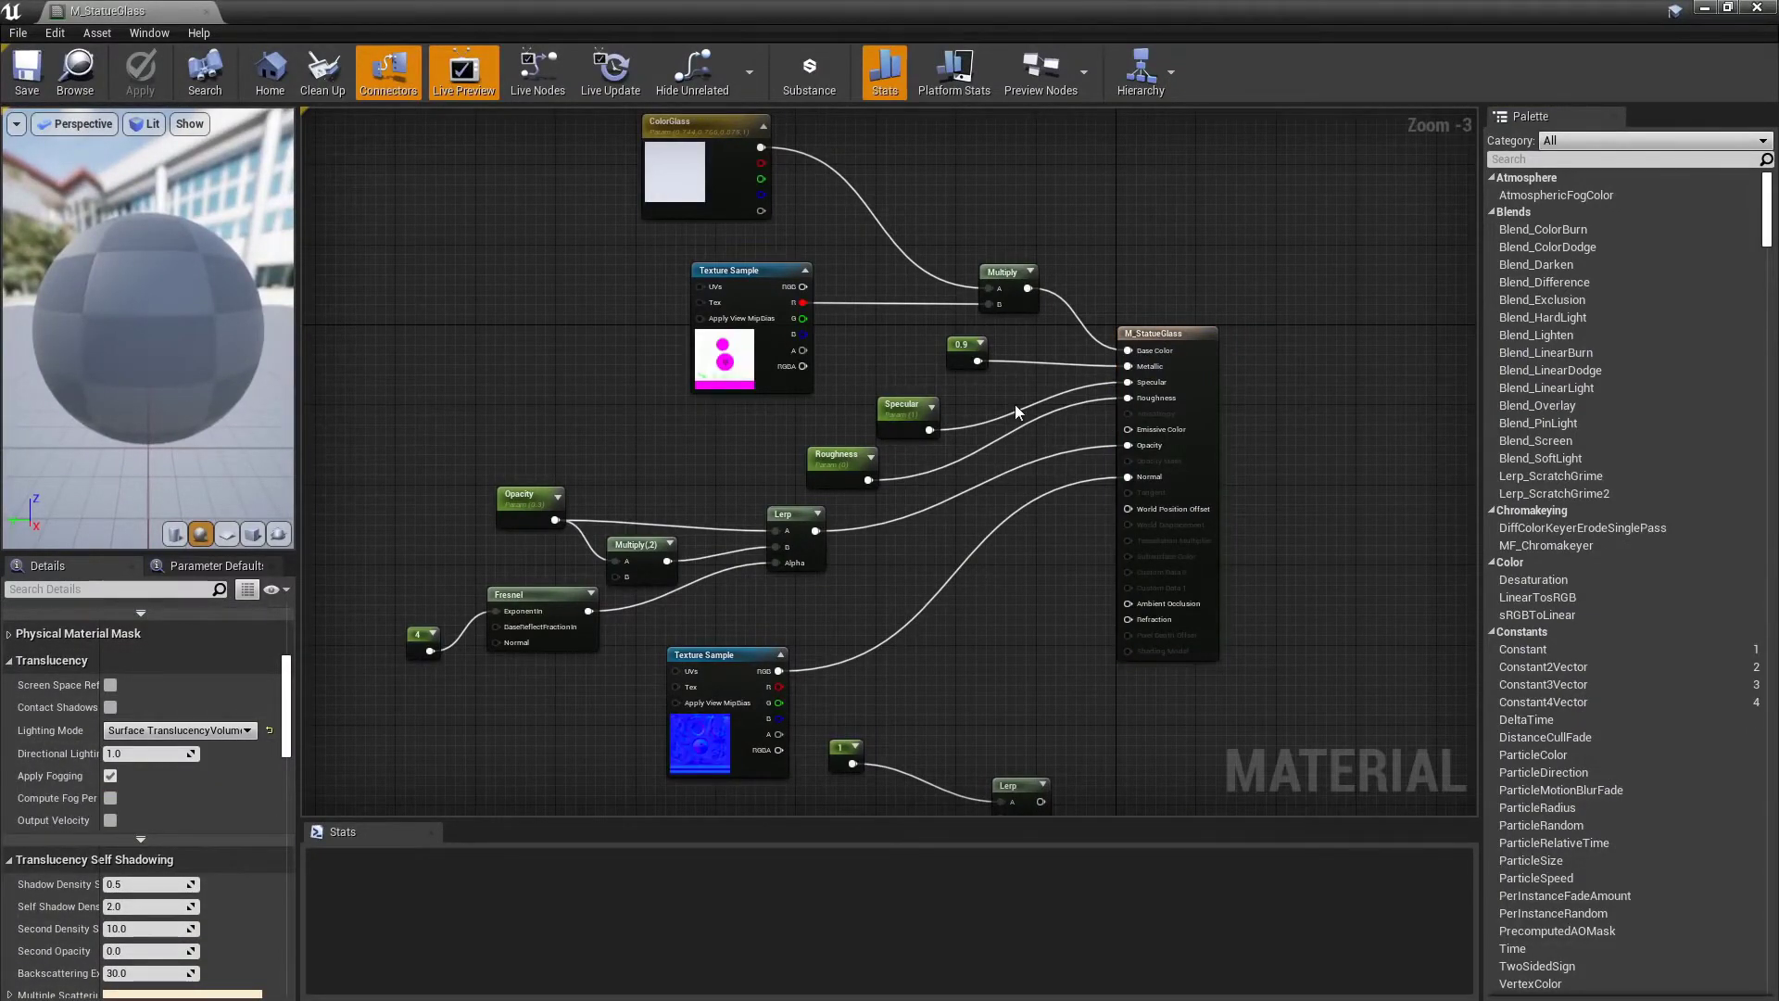
scroll(1058, 602, "up", 3)
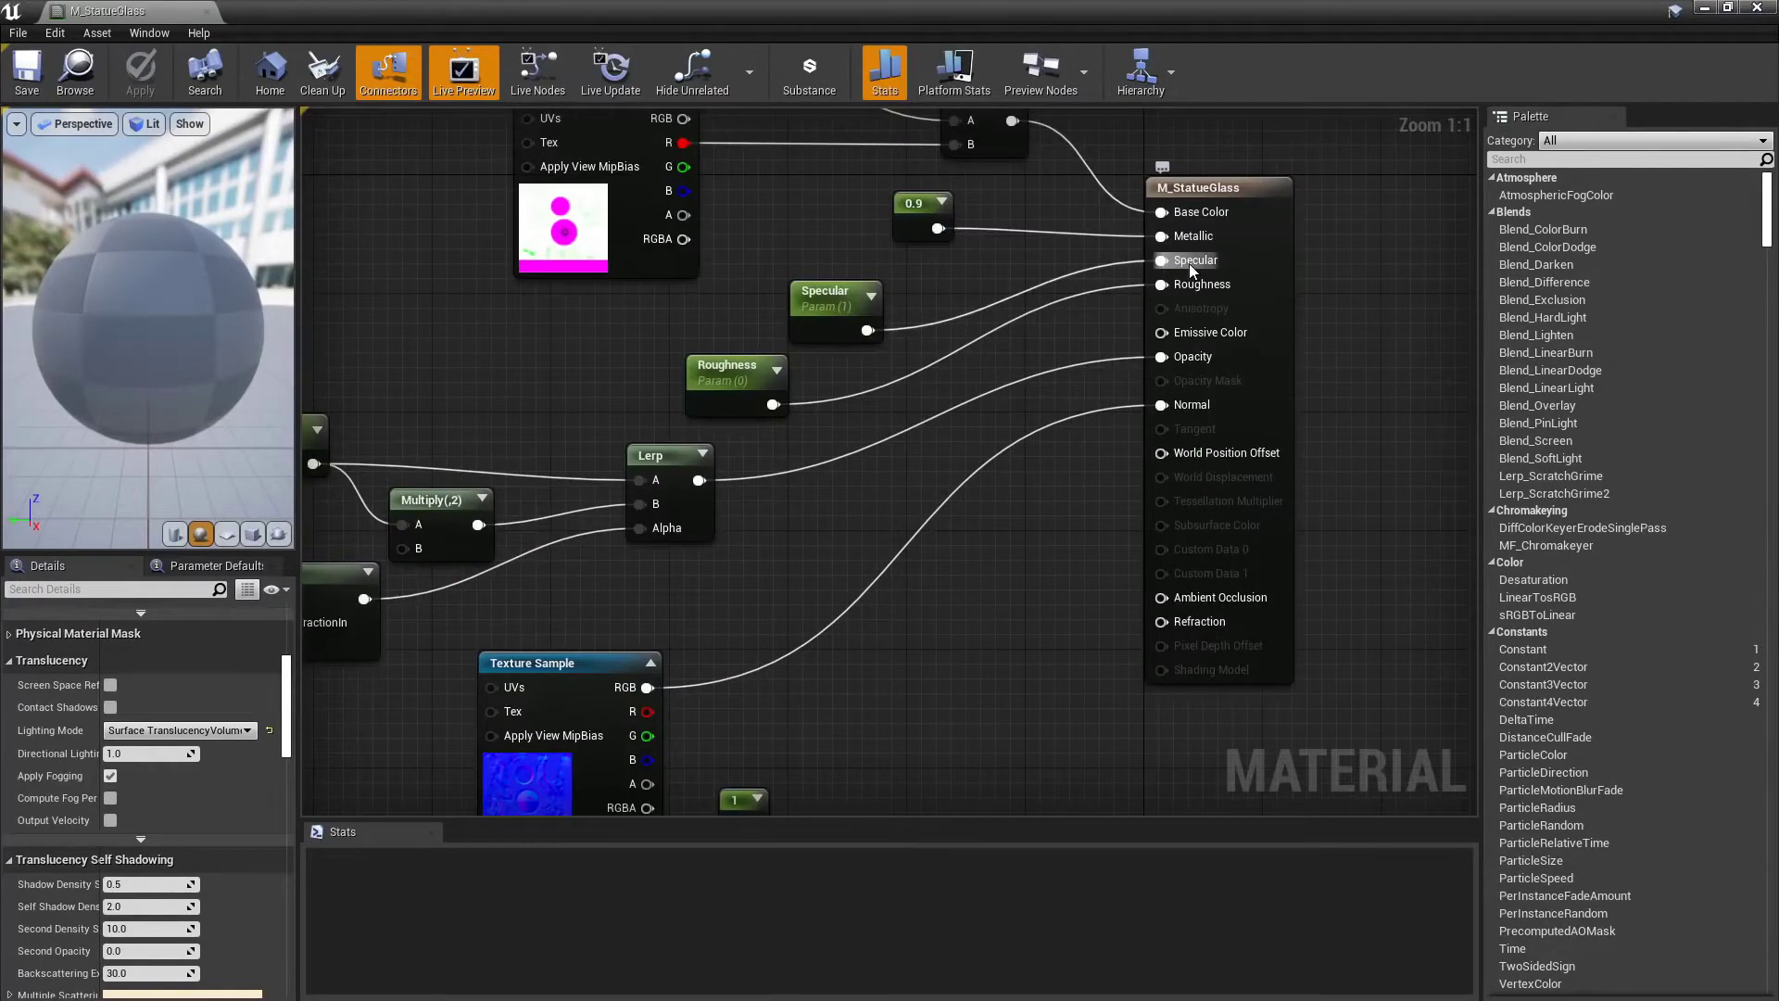
left_click(839, 315)
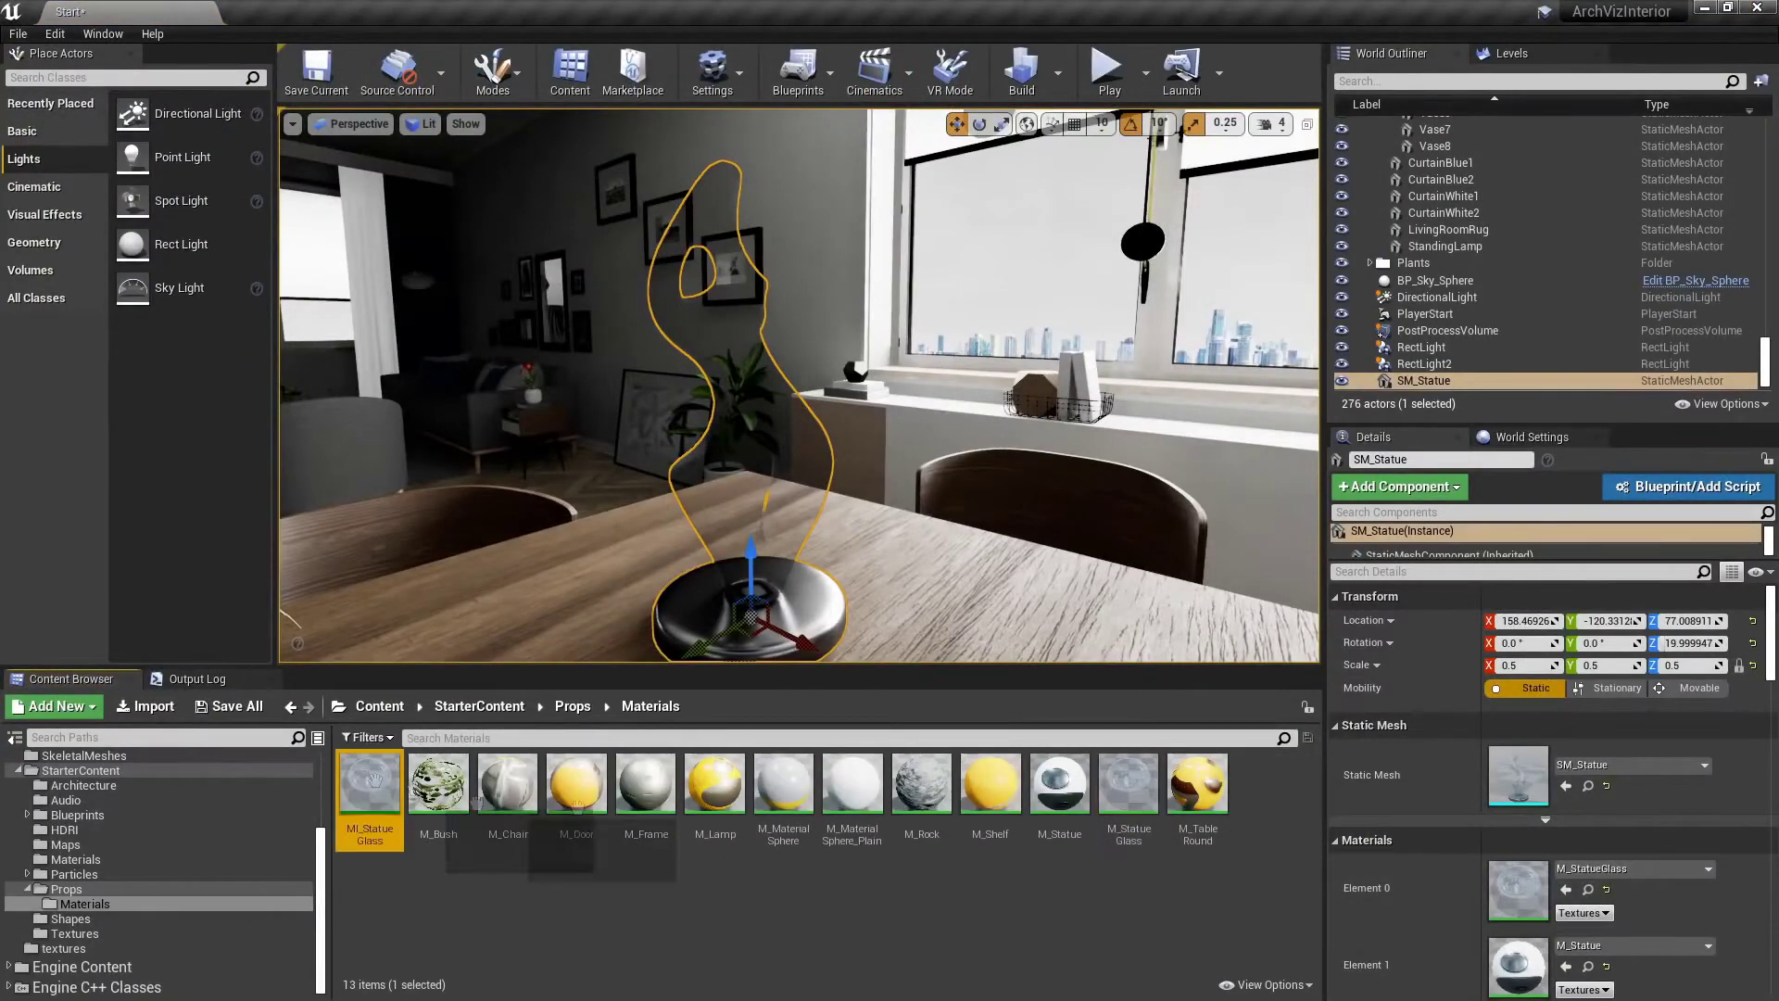
Assign MI_StatueGlass to the statue's Element 0 and override the Post Process Volume's Translucency type with Ray Tracing
left_click_drag(476, 802, 1517, 889)
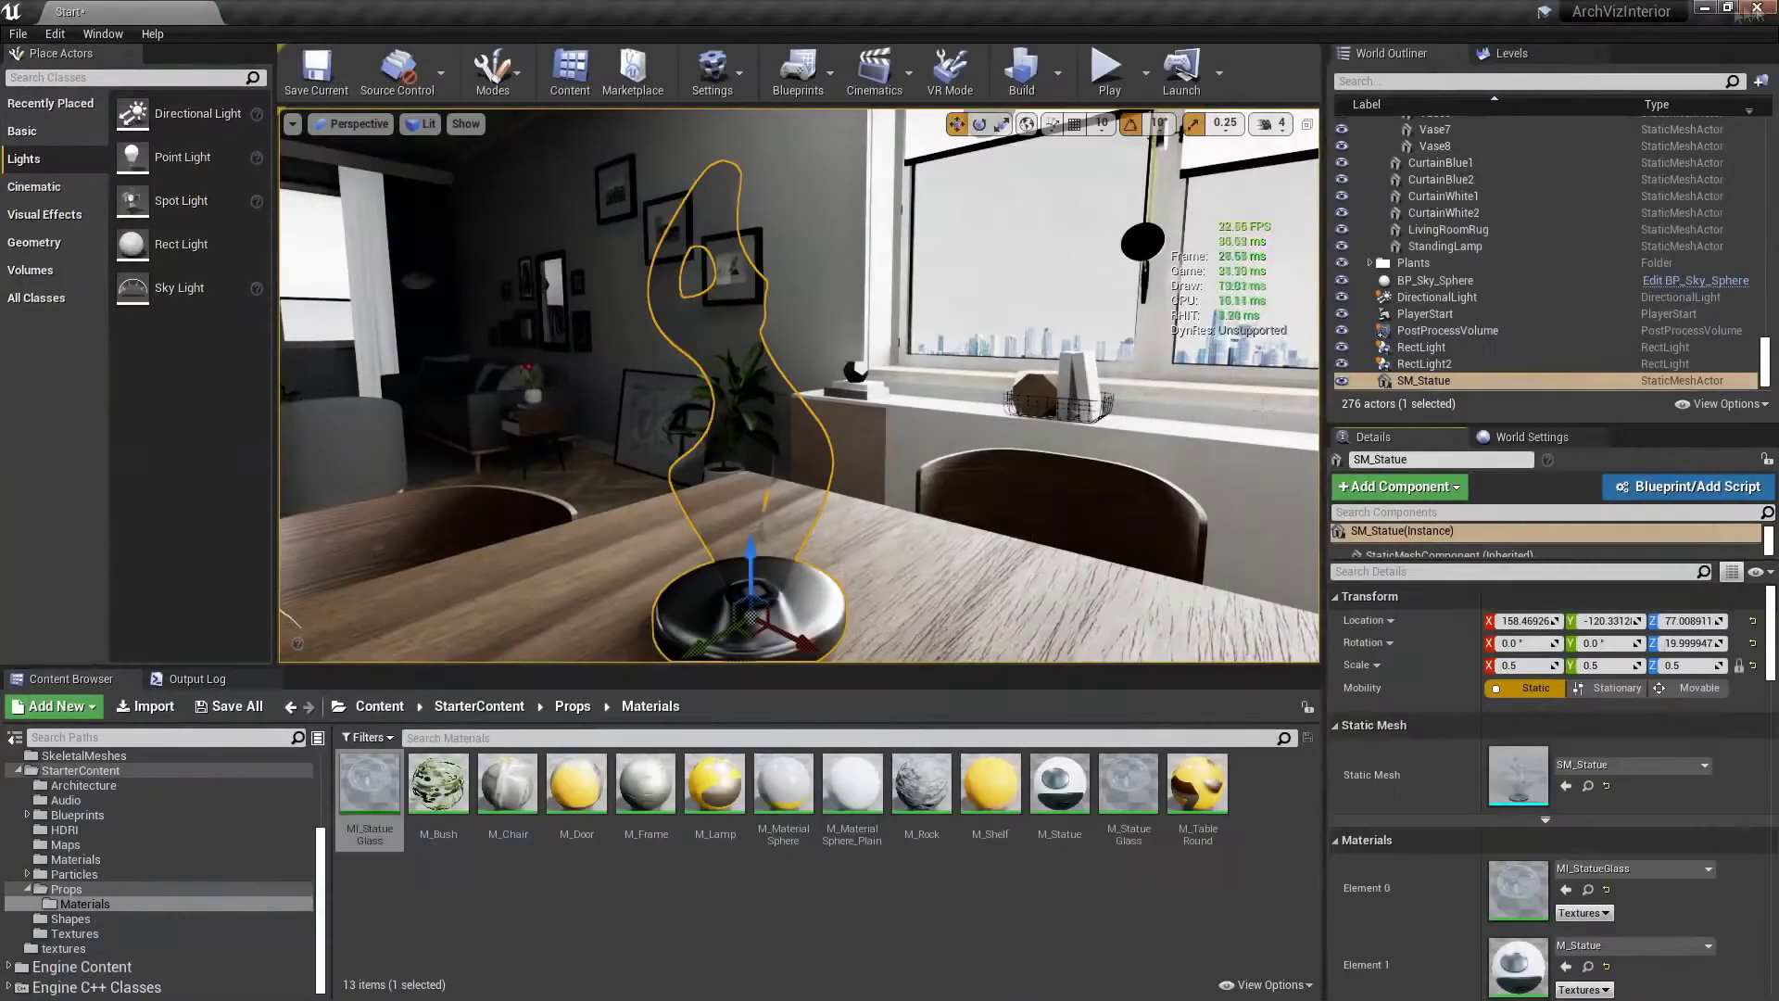
left_click(1447, 330)
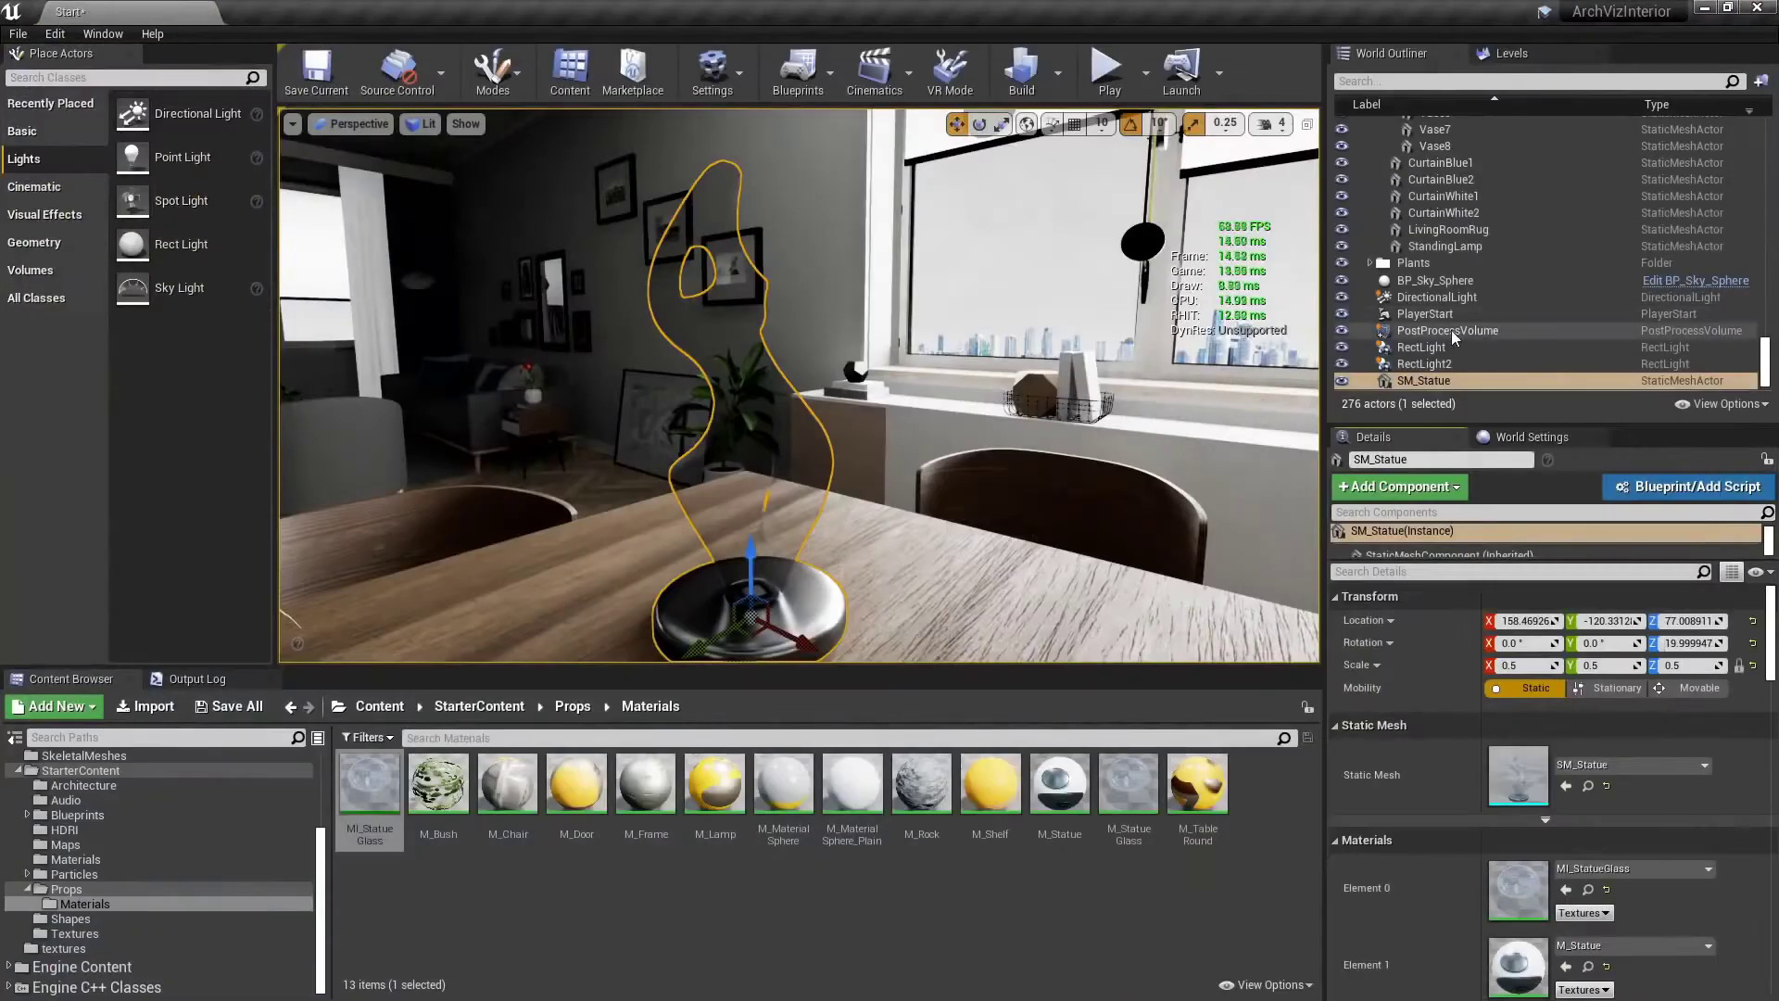
scroll(1331, 806, "down", 10)
left_click(1335, 798)
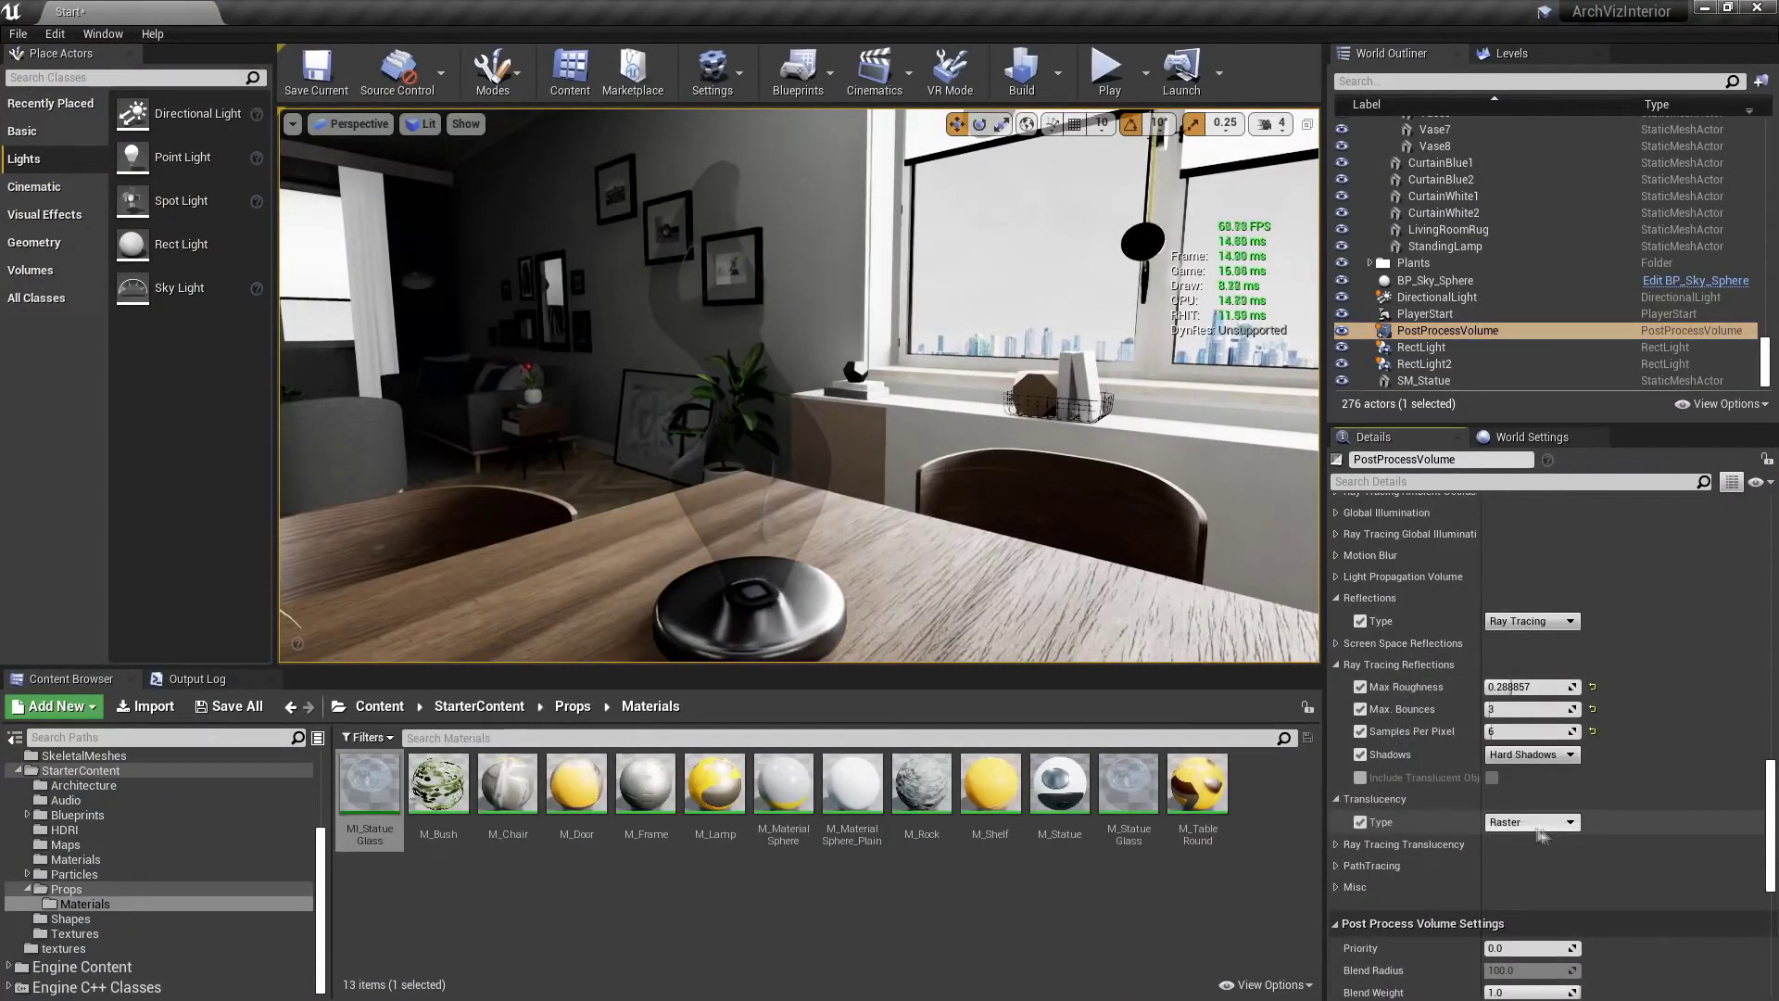
left_click(1360, 822)
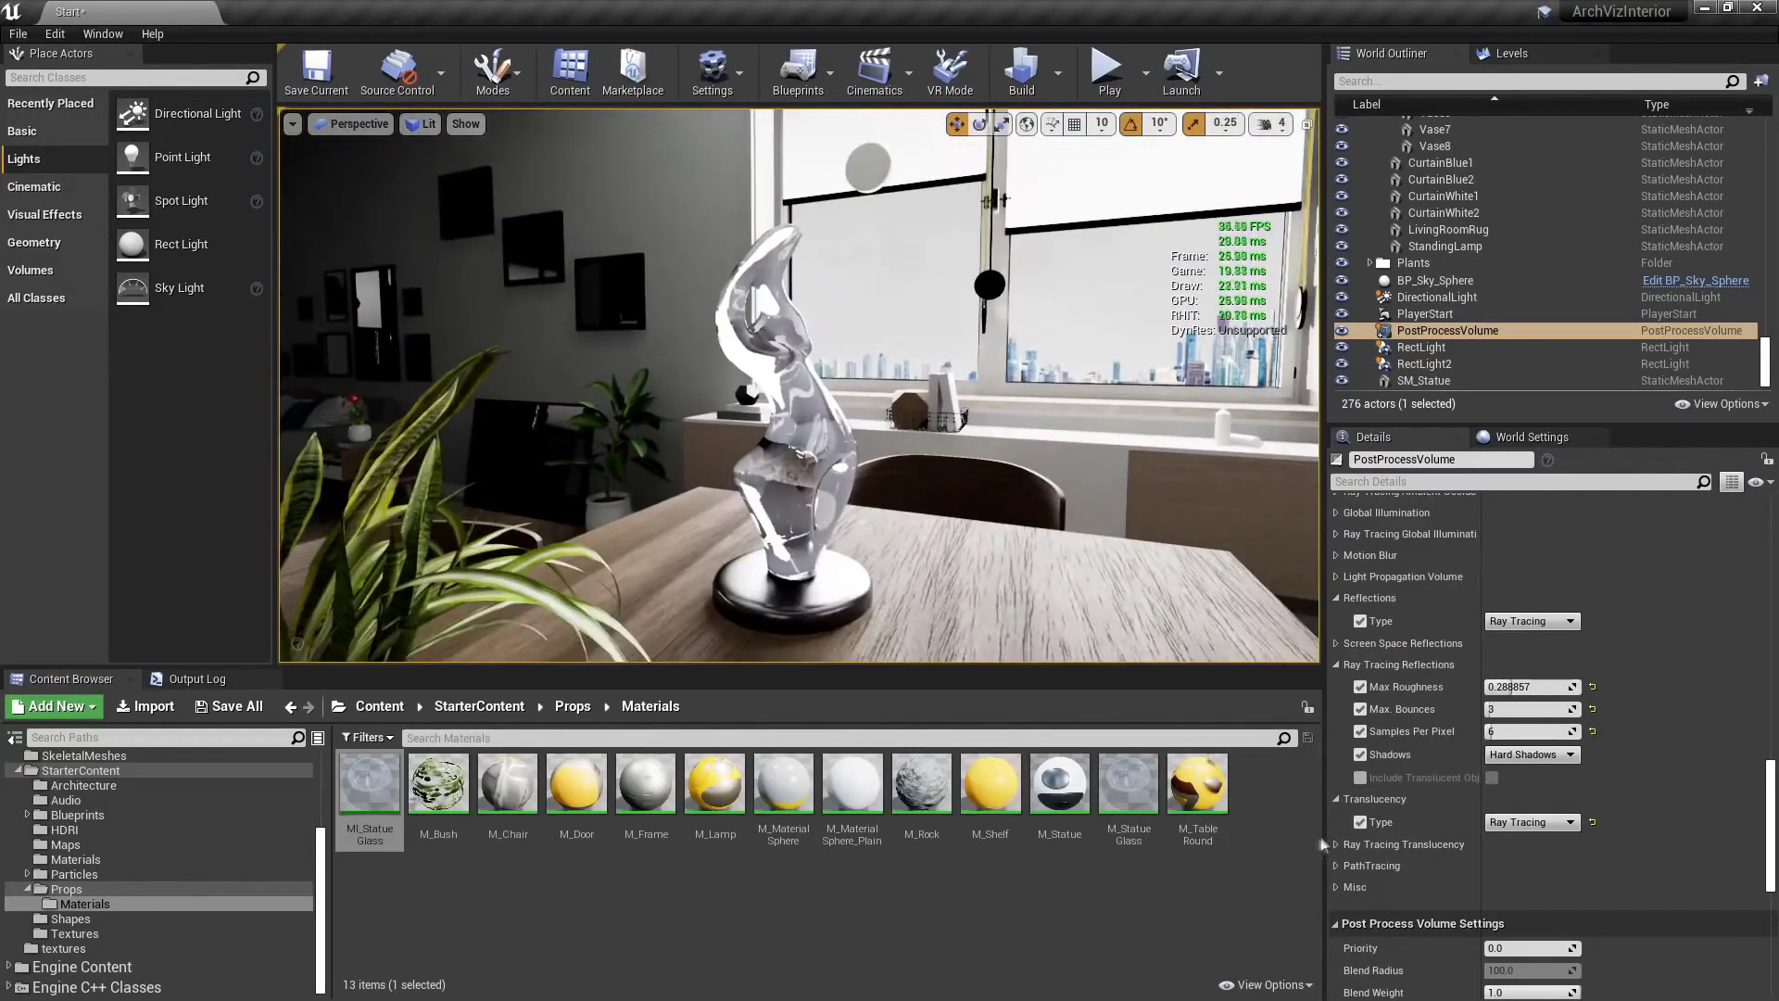
Override the Ray Tracing Translucency max roughness with 1.0 and max refraction rays with 1
left_click(1335, 844)
scroll(1658, 832, "down", 2)
left_click(1360, 747)
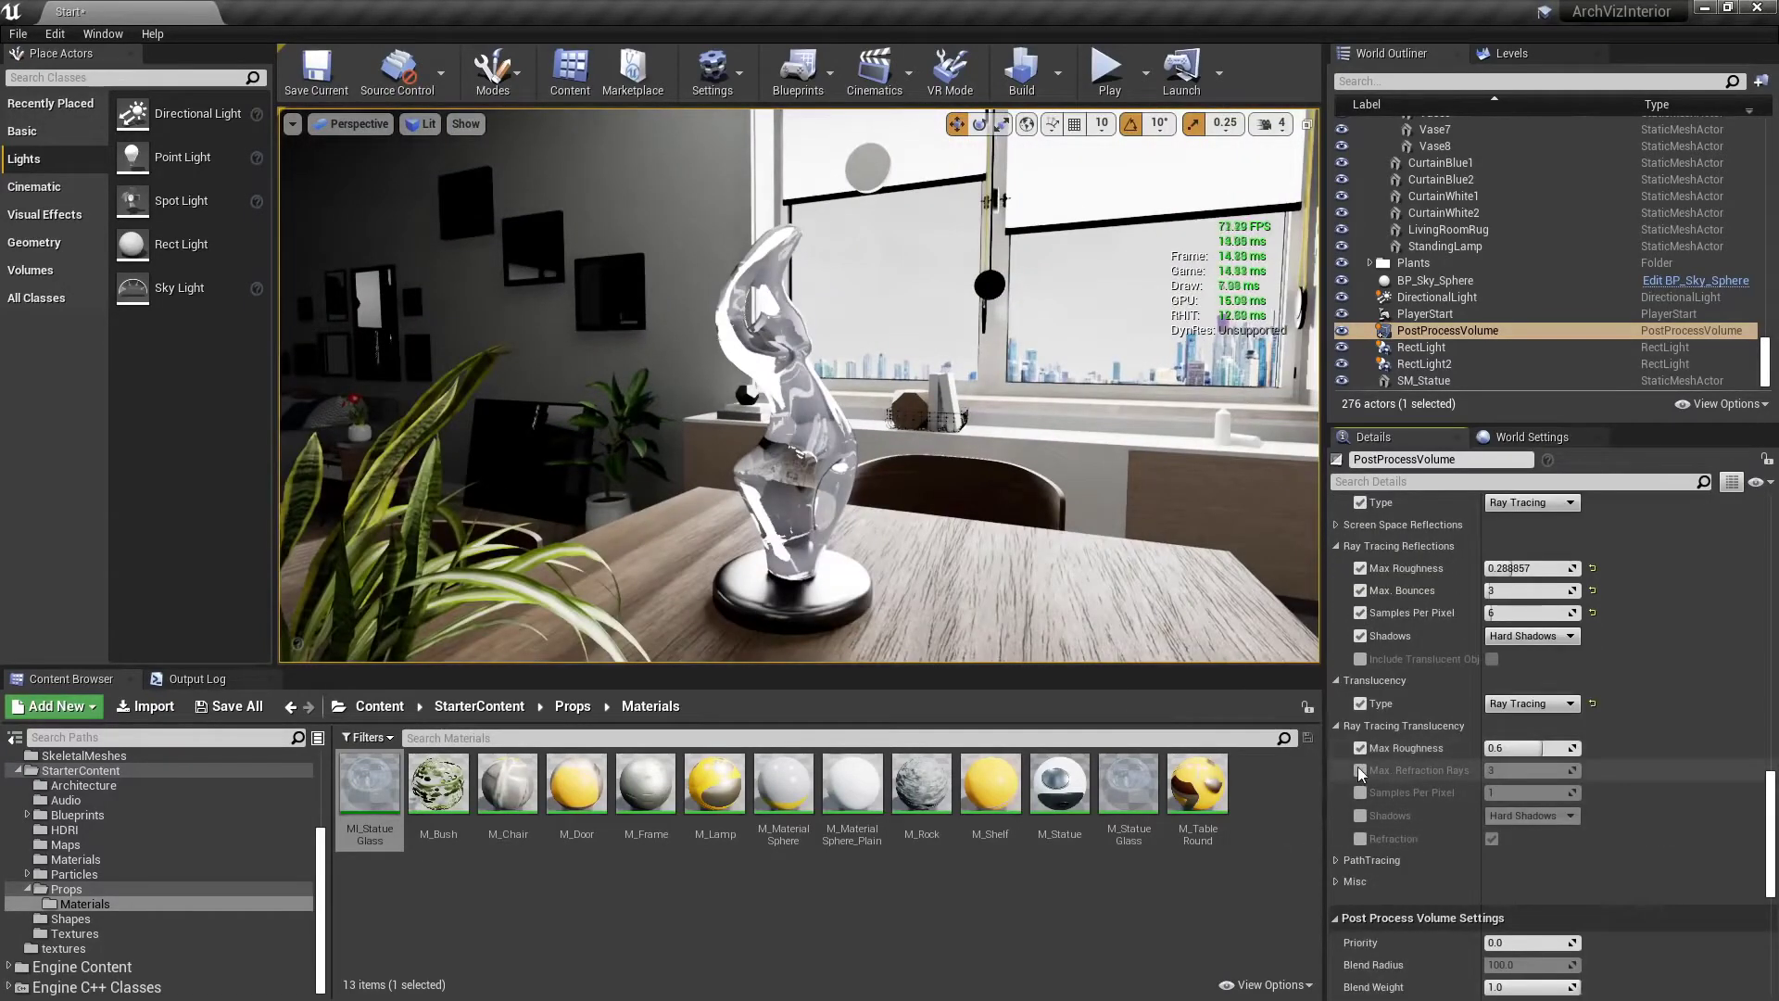
left_click(1360, 769)
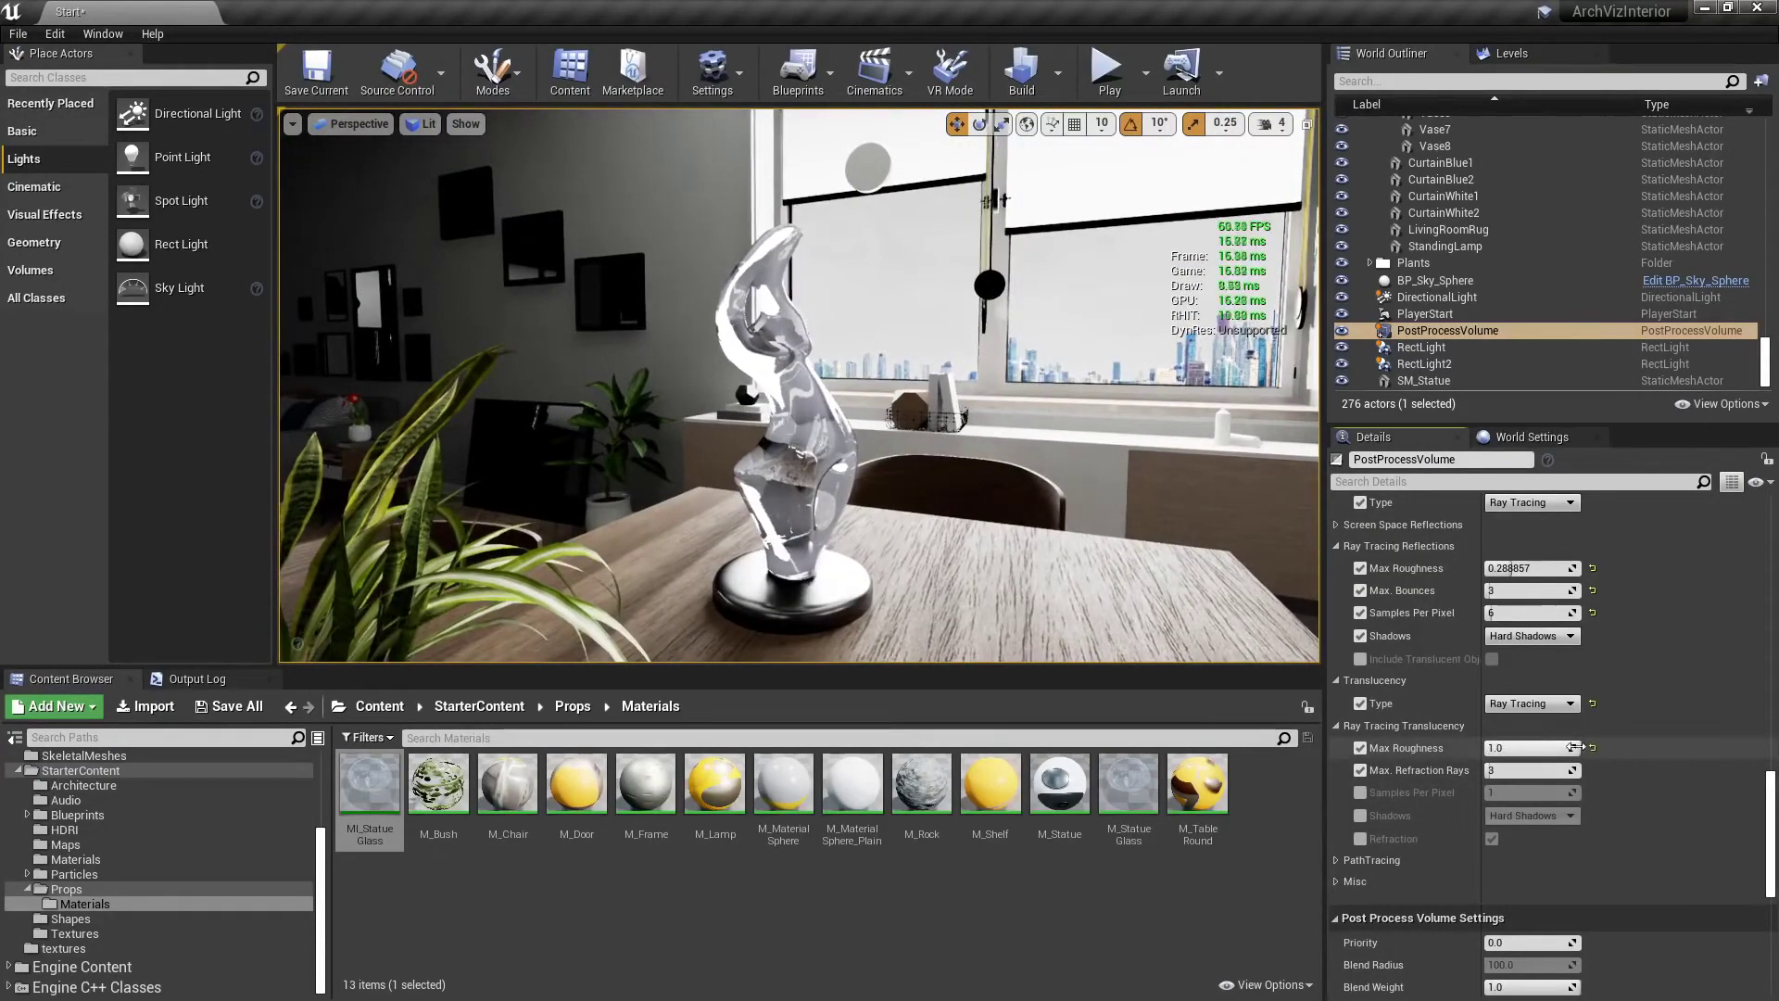
type("1")
key("Return")
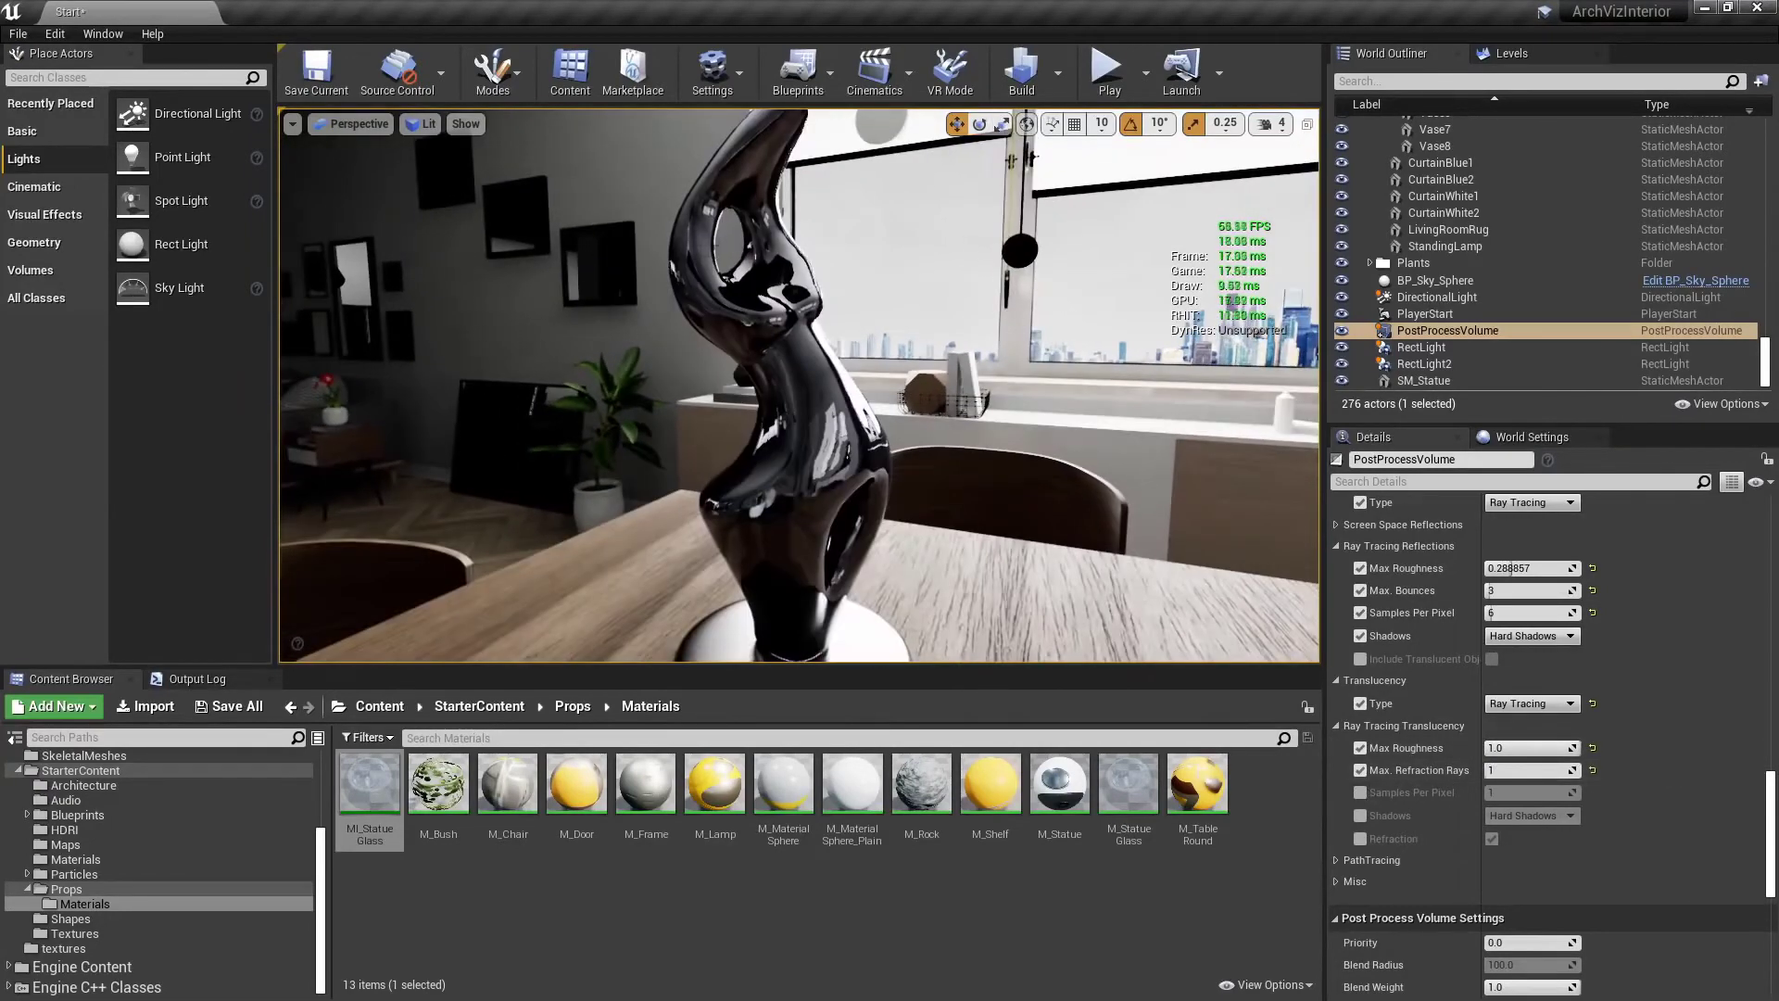
Raise the translucency max refraction rays to 3 and on to 5, comparing the glass statue
left_click(1526, 770)
type("3")
key("Return")
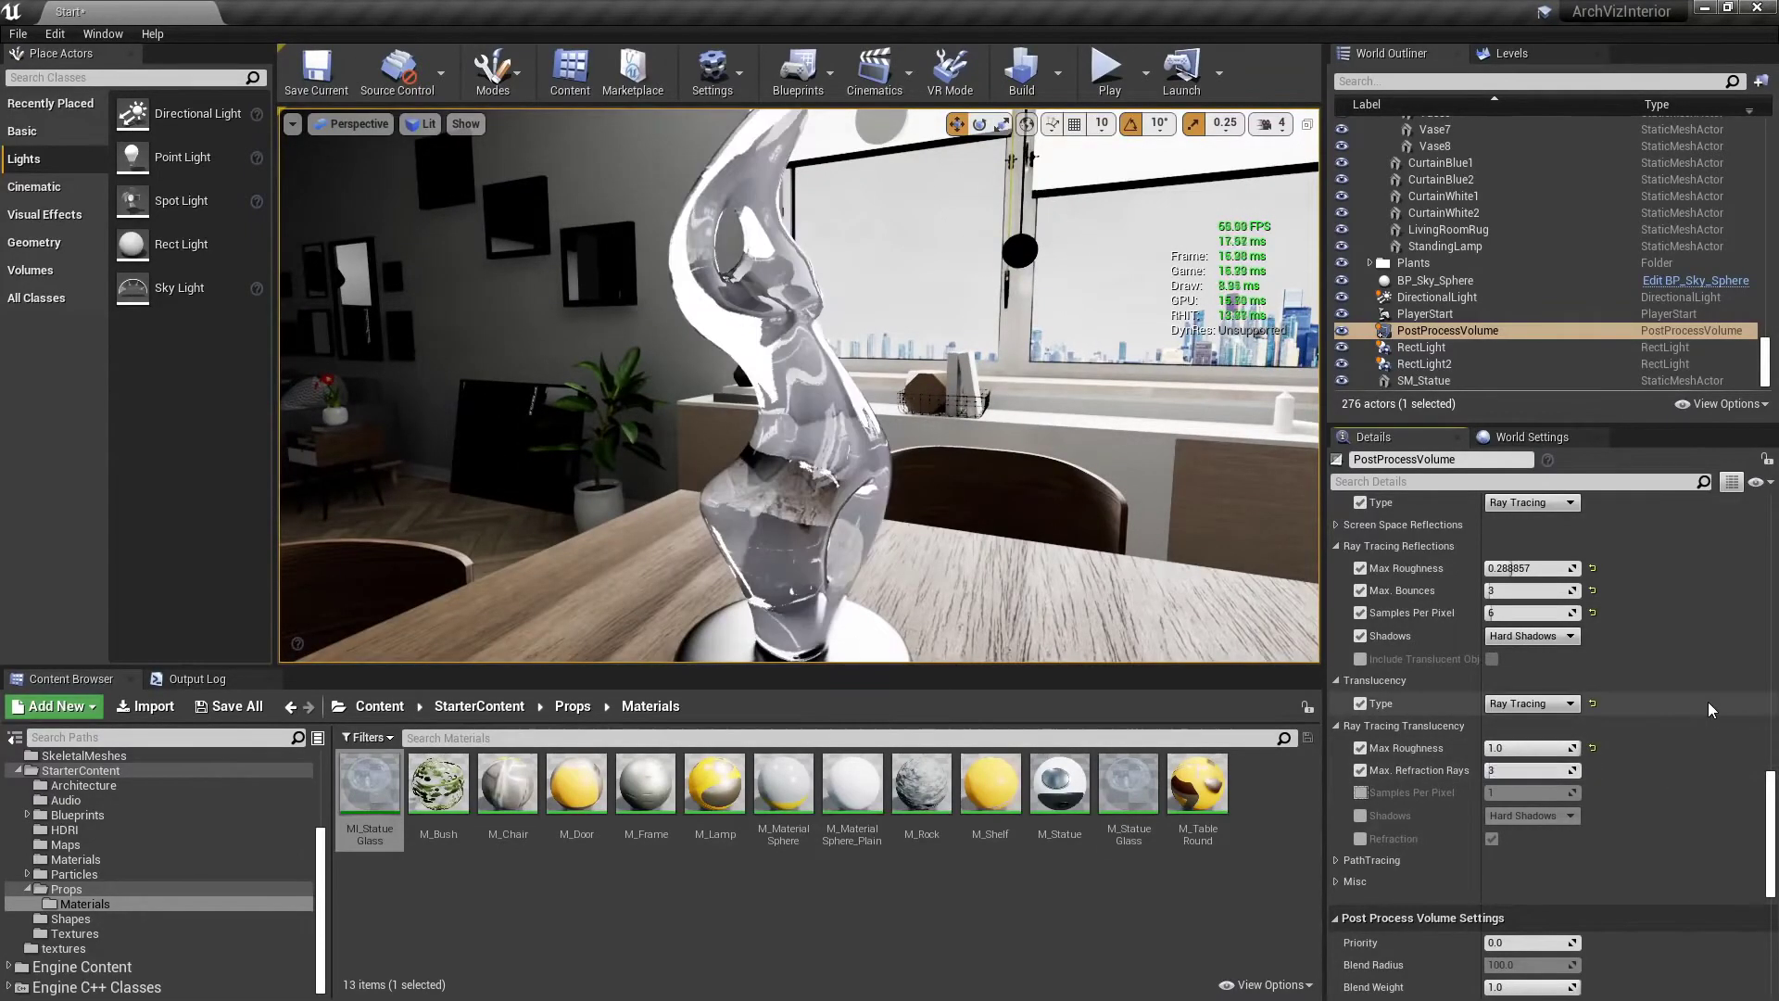
left_click(1526, 770)
type("5")
key("Return")
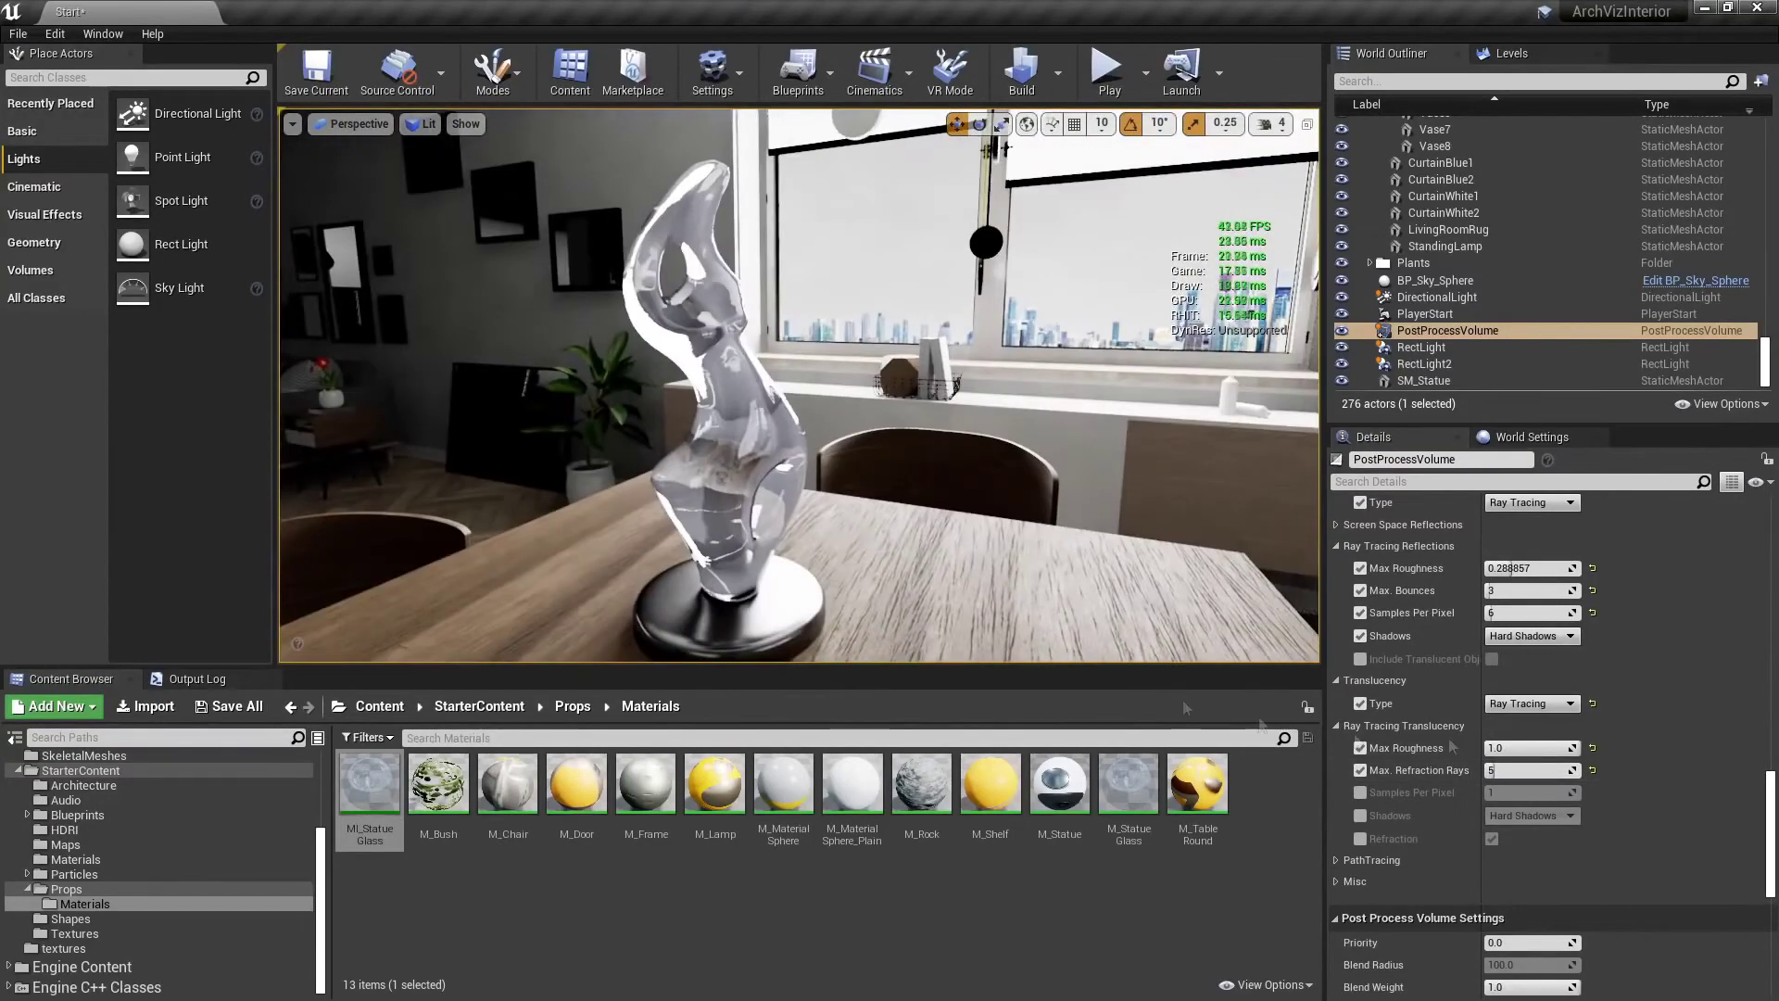
Override the Ray Tracing Translucency samples per pixel, shadows and refraction settings
left_click(1360, 793)
left_click(1360, 815)
left_click(1360, 838)
left_click(1492, 838)
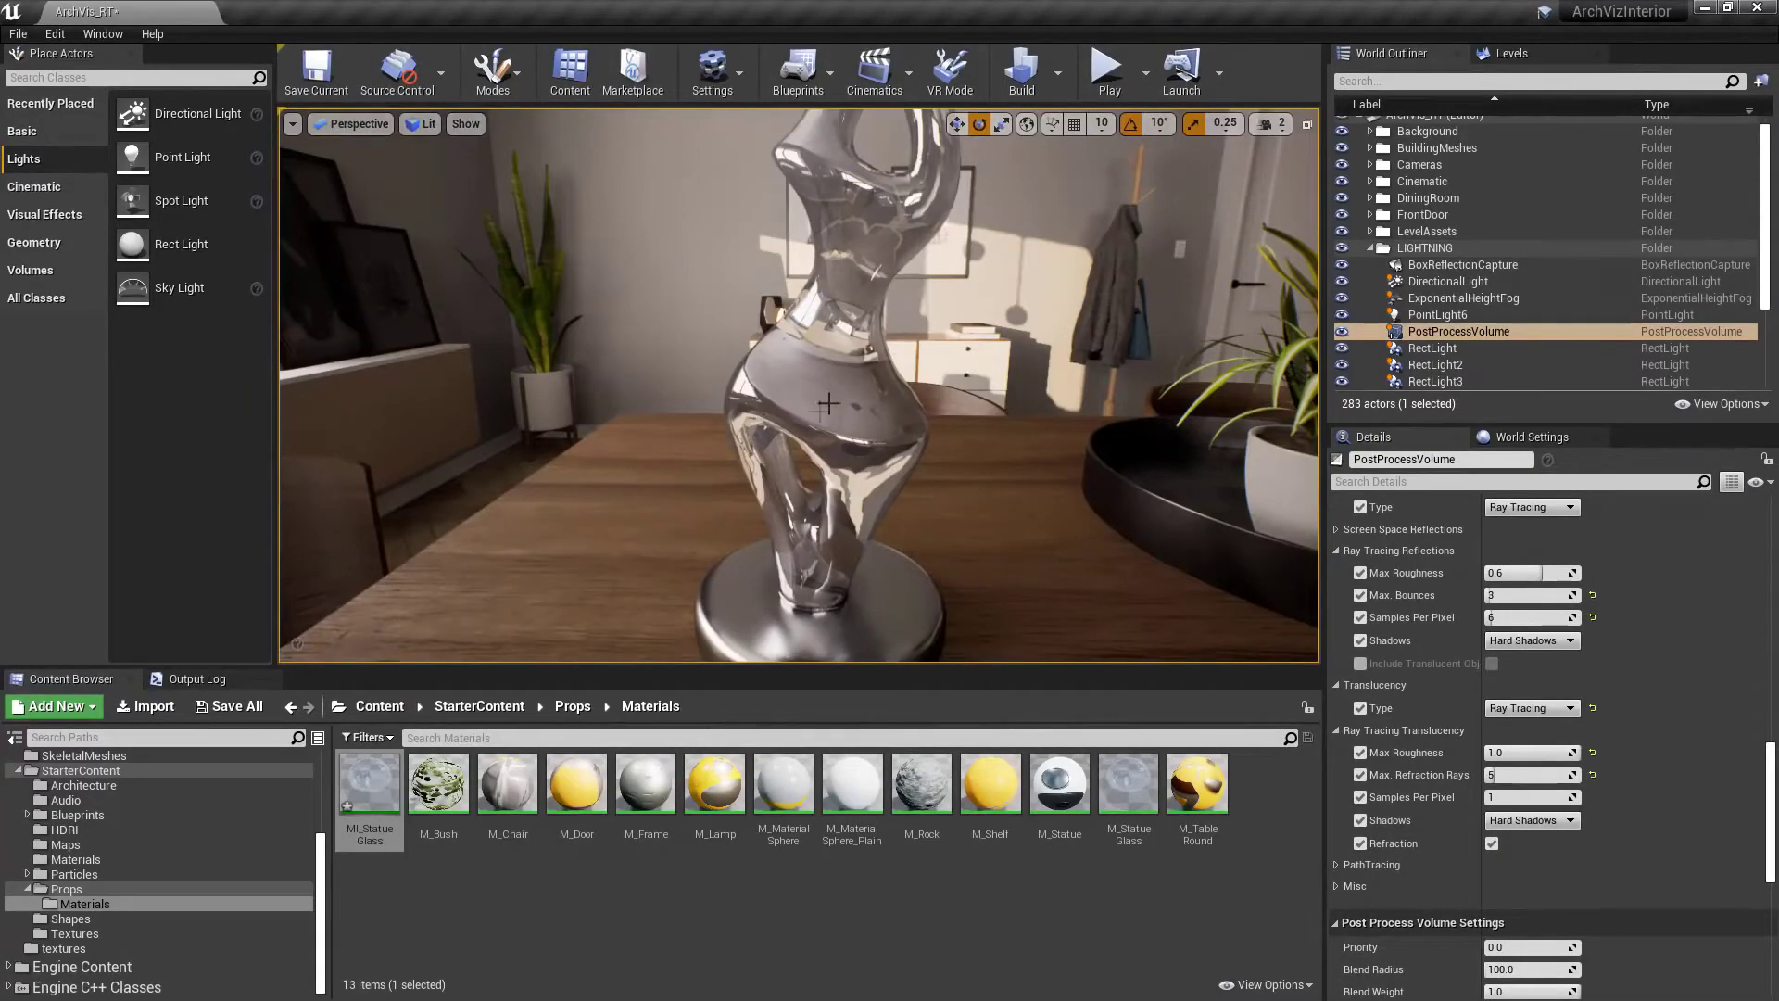
Open the MI_StatueGlass material instance and adjust one of its parameter values
double_click(369, 786)
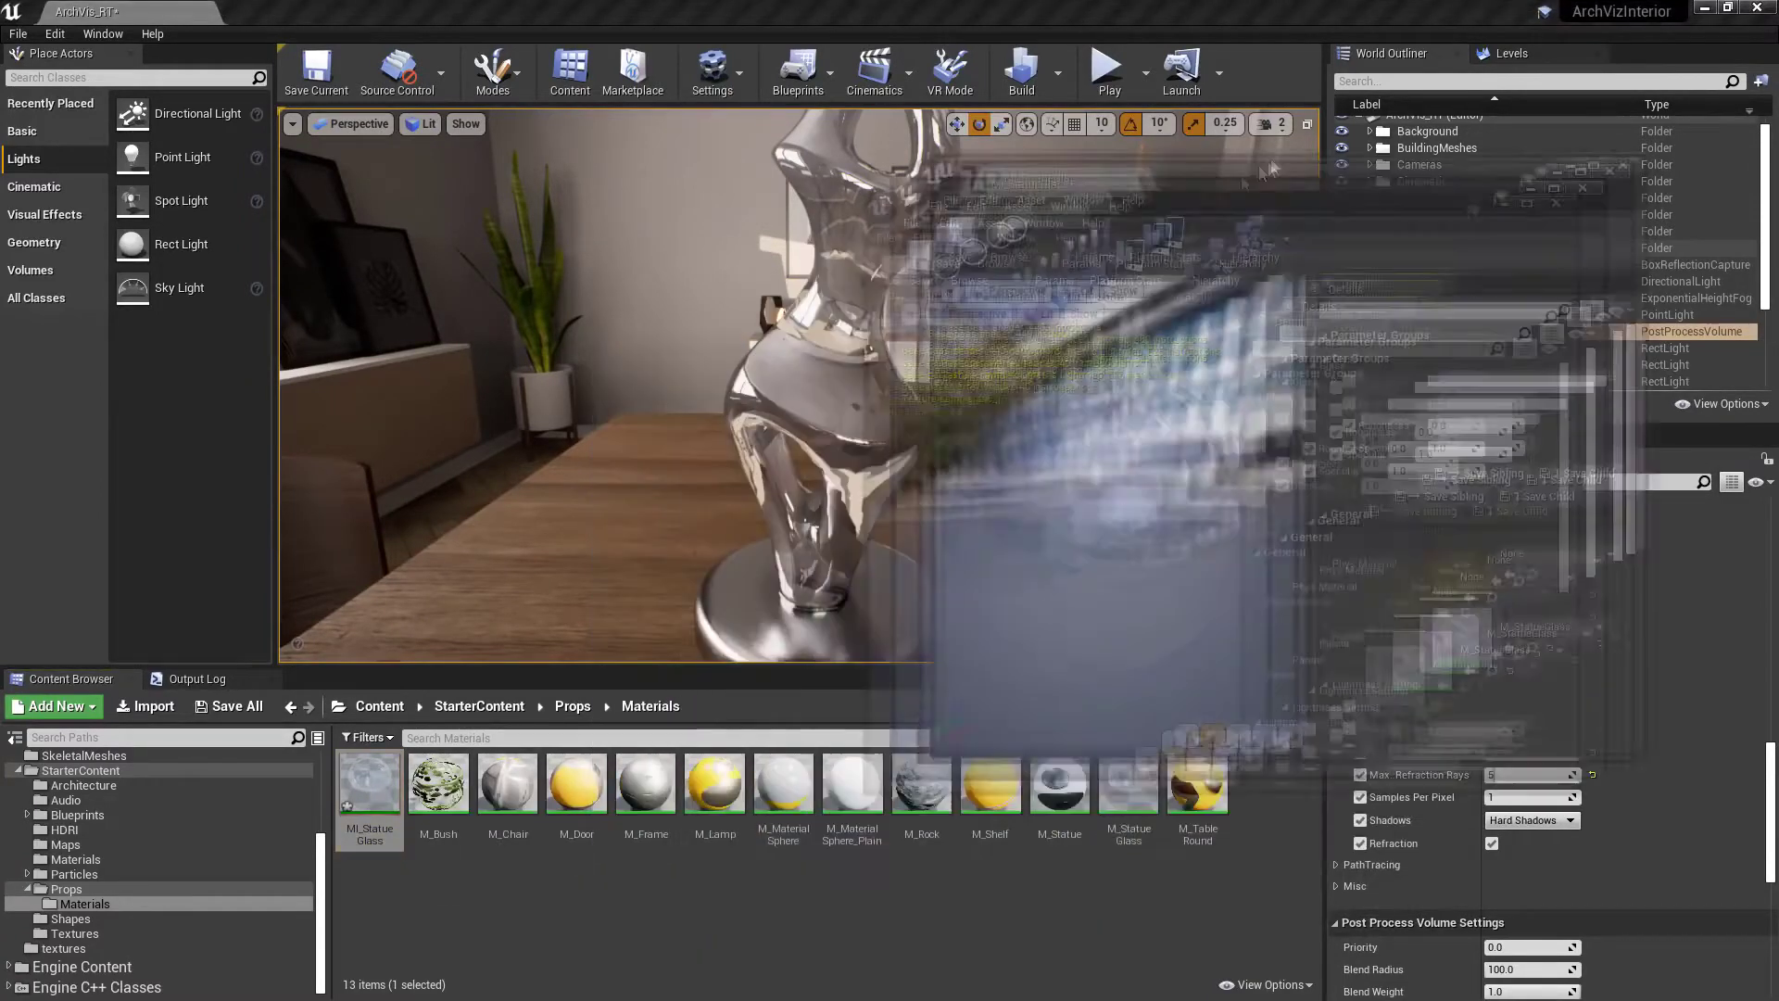
left_click_drag(1542, 419, 1493, 420)
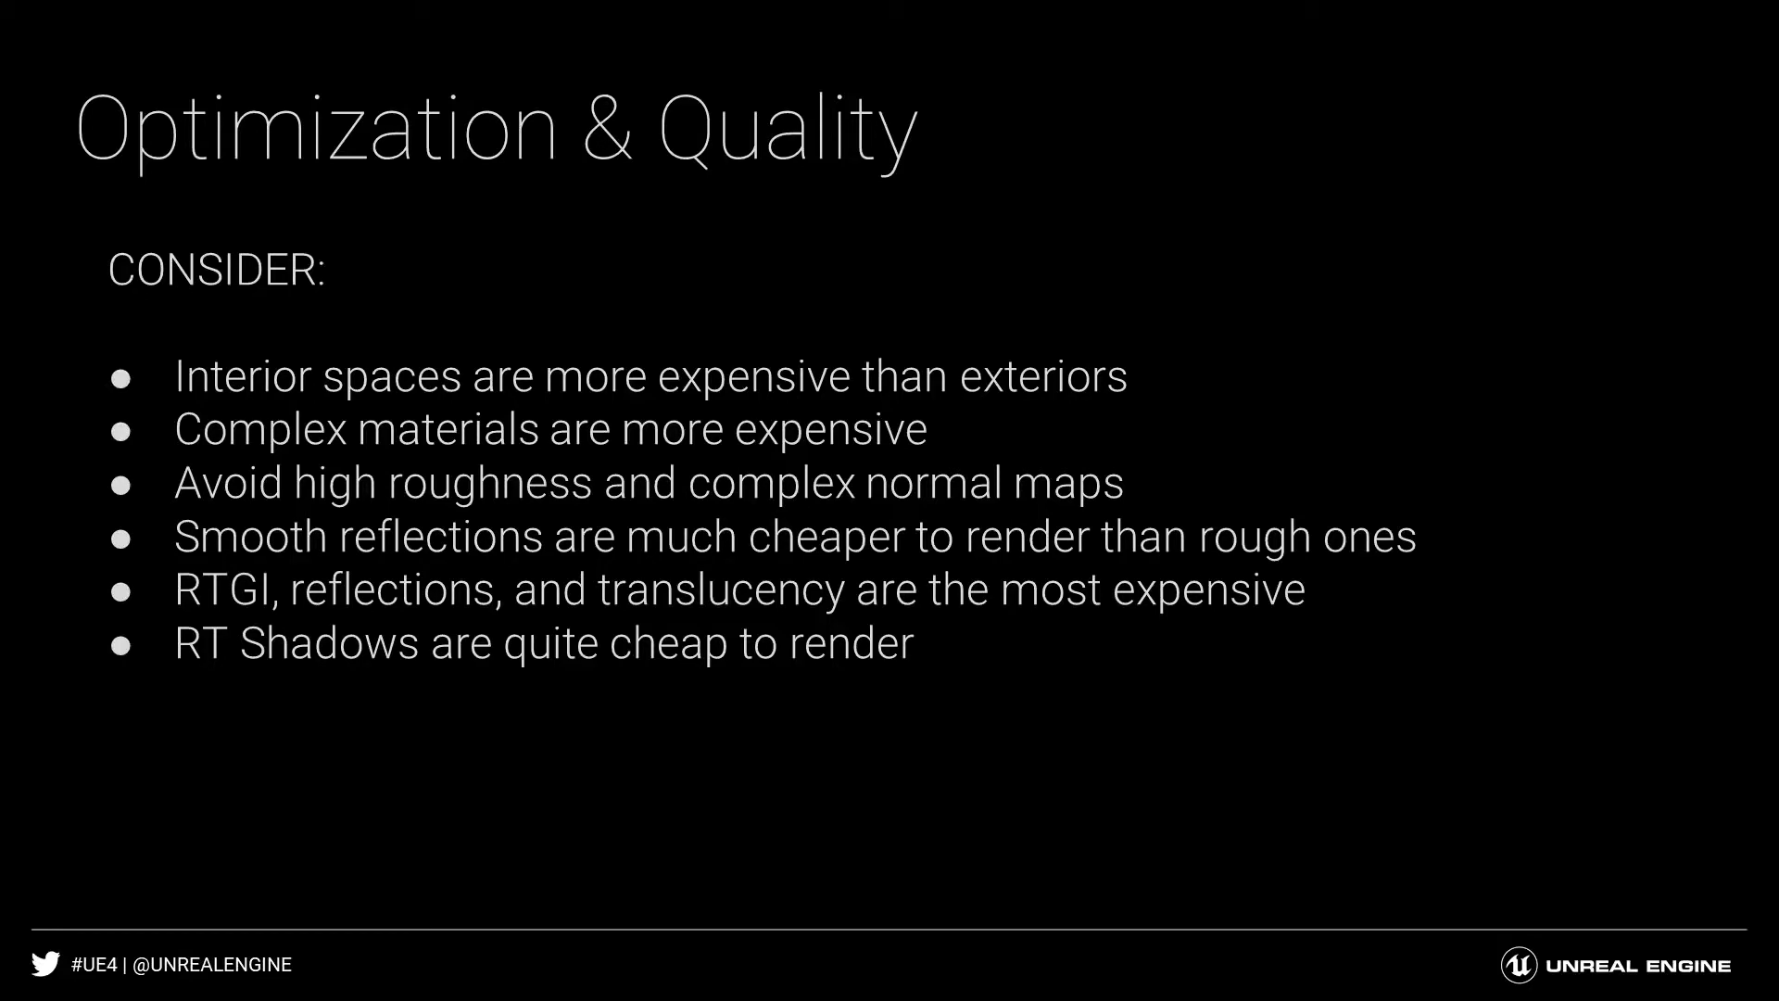
key("Right")
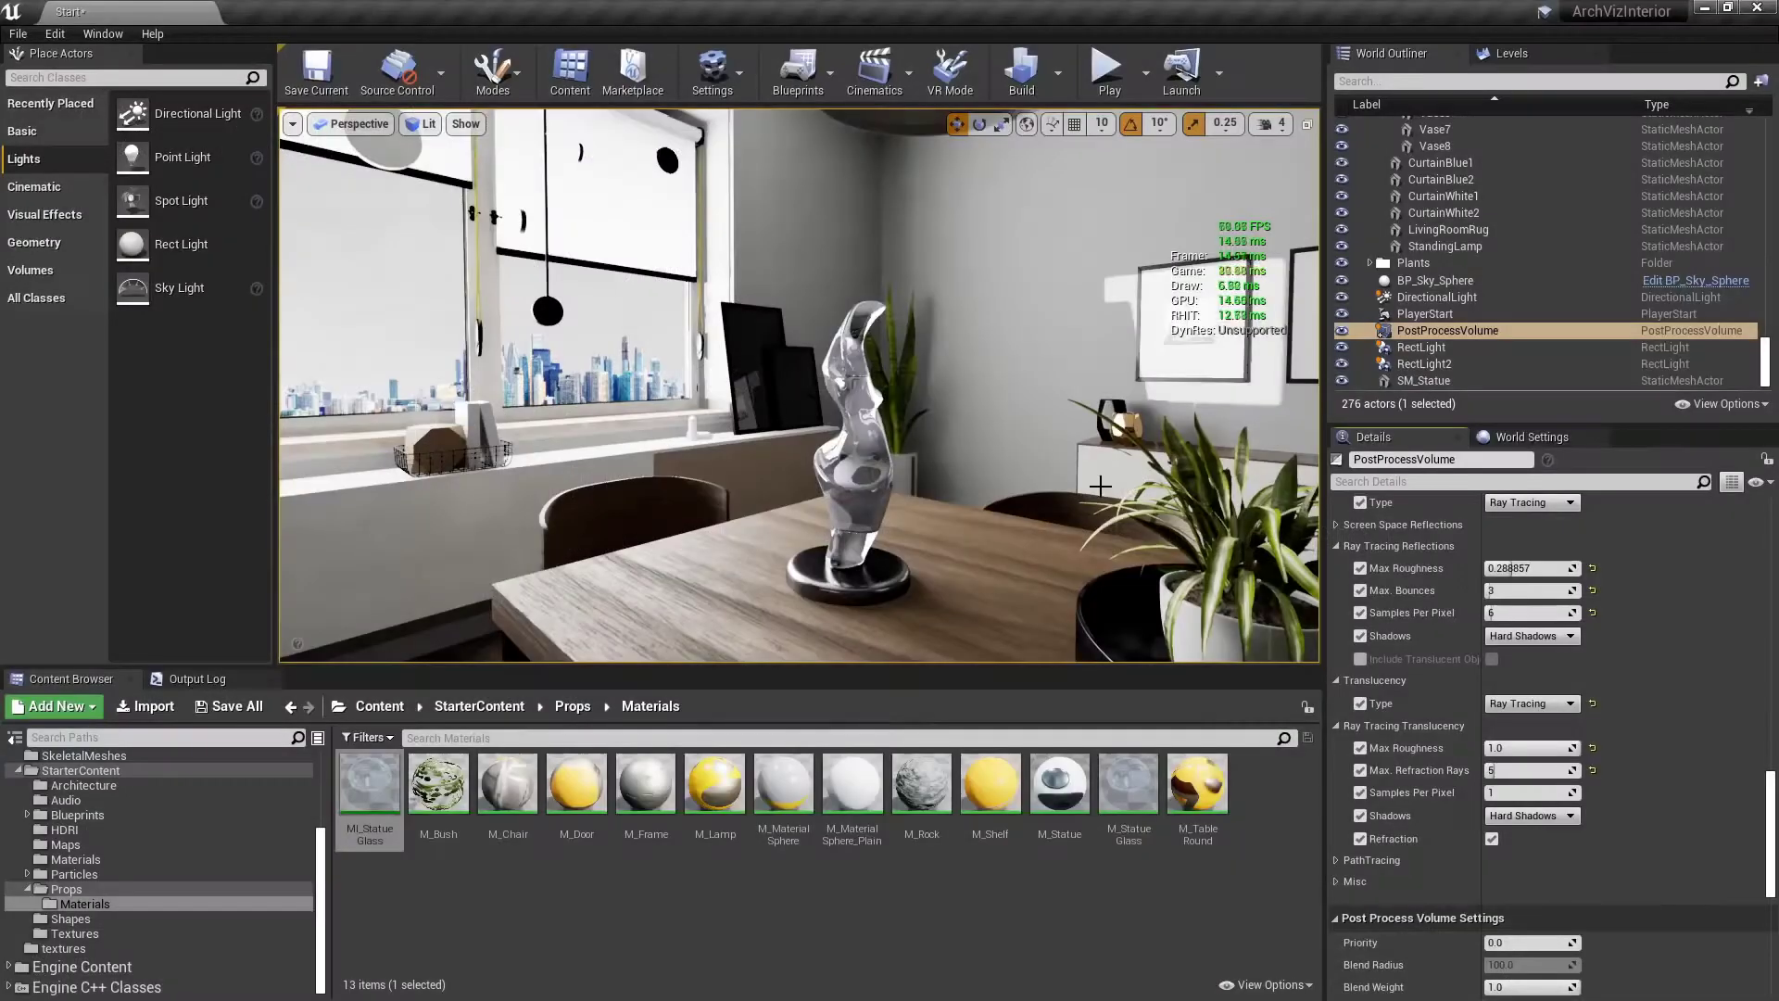
Run r.RayTracing.ForceAllRayTracingEffects 0 to disable all ray tracing effects and view the dining room without them
key("grave")
type("r.RayTracing.Force")
key("Tab")
type("0")
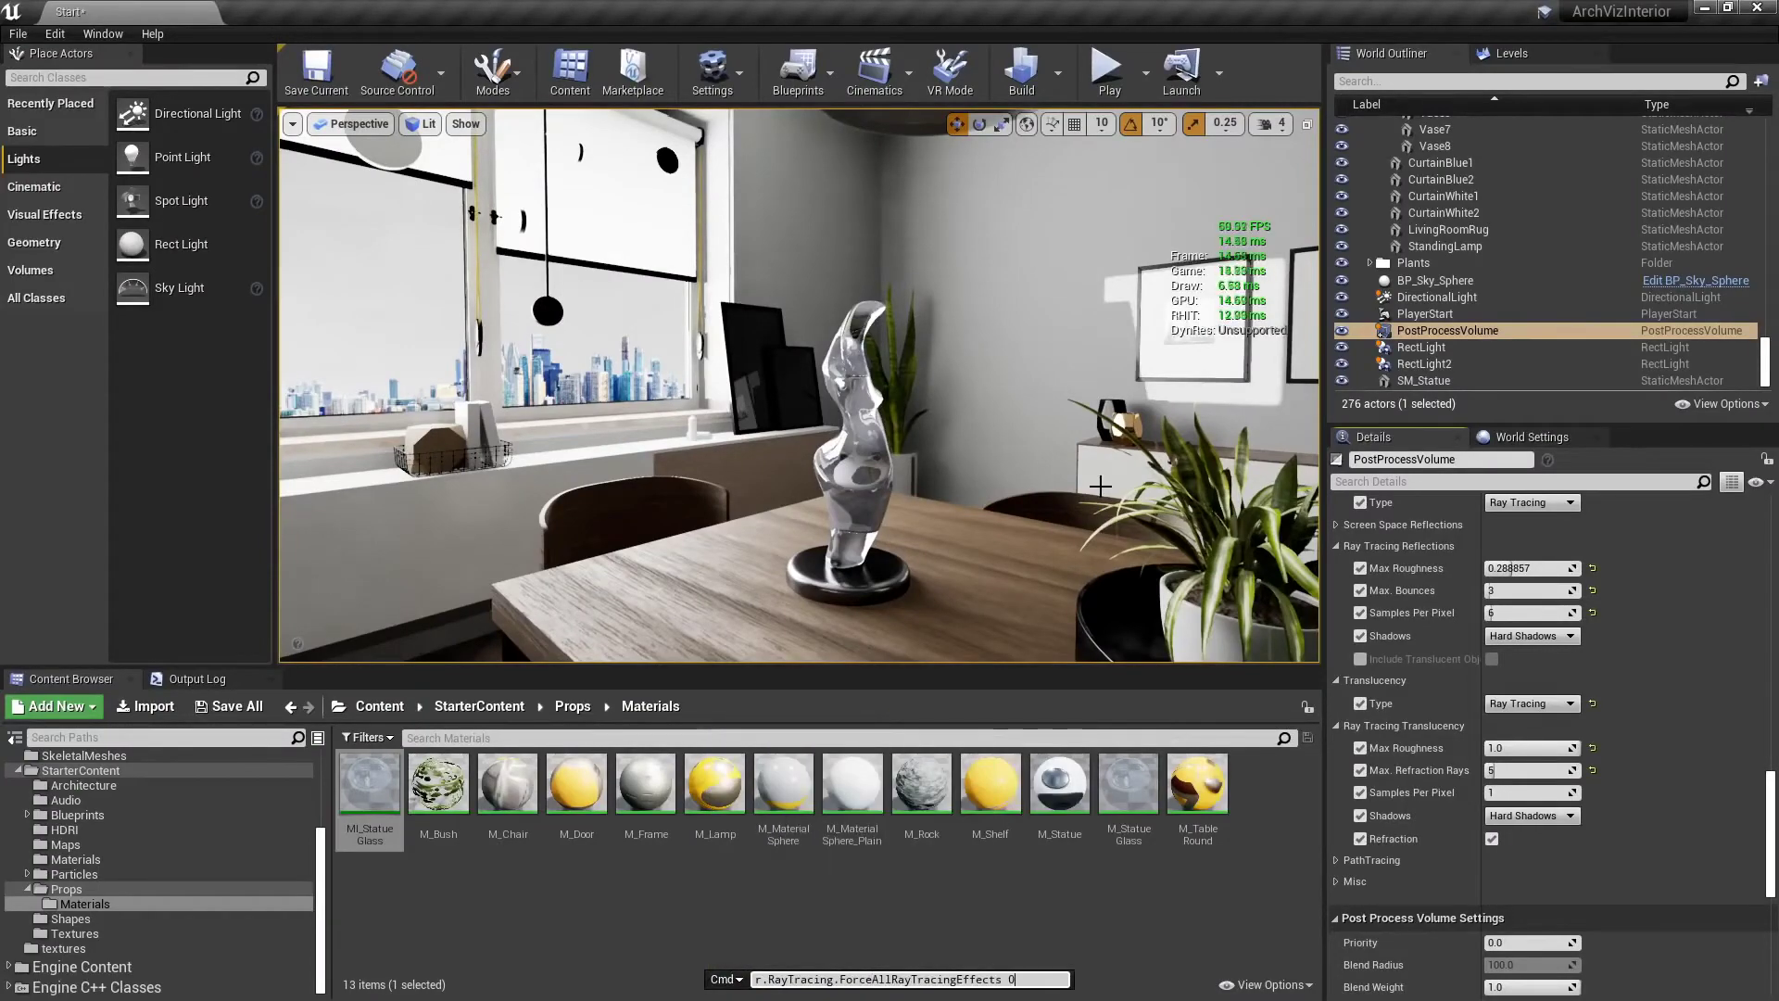
key("Return")
mouse_move(1100, 487)
right_mouse_down()
mouse_move(927, 509)
mouse_move(1128, 505)
right_mouse_up()
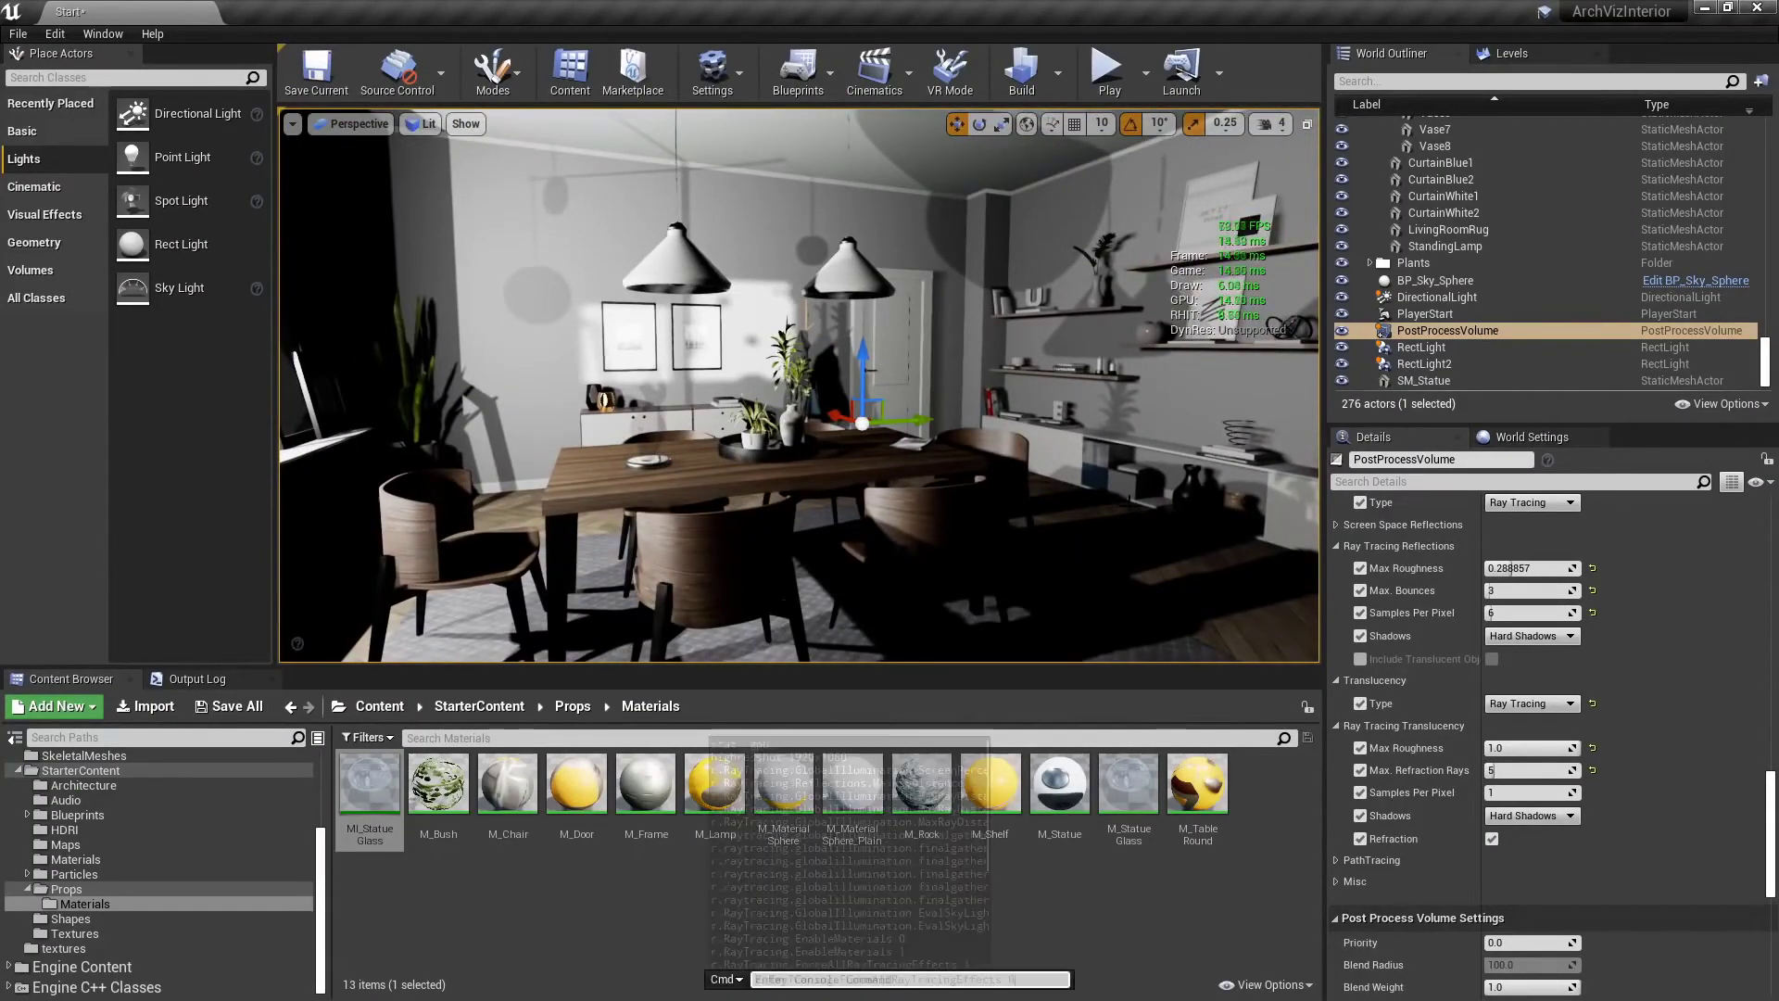
mouse_move(1232, 527)
right_mouse_down()
mouse_move(1306, 527)
mouse_move(1232, 527)
right_mouse_up()
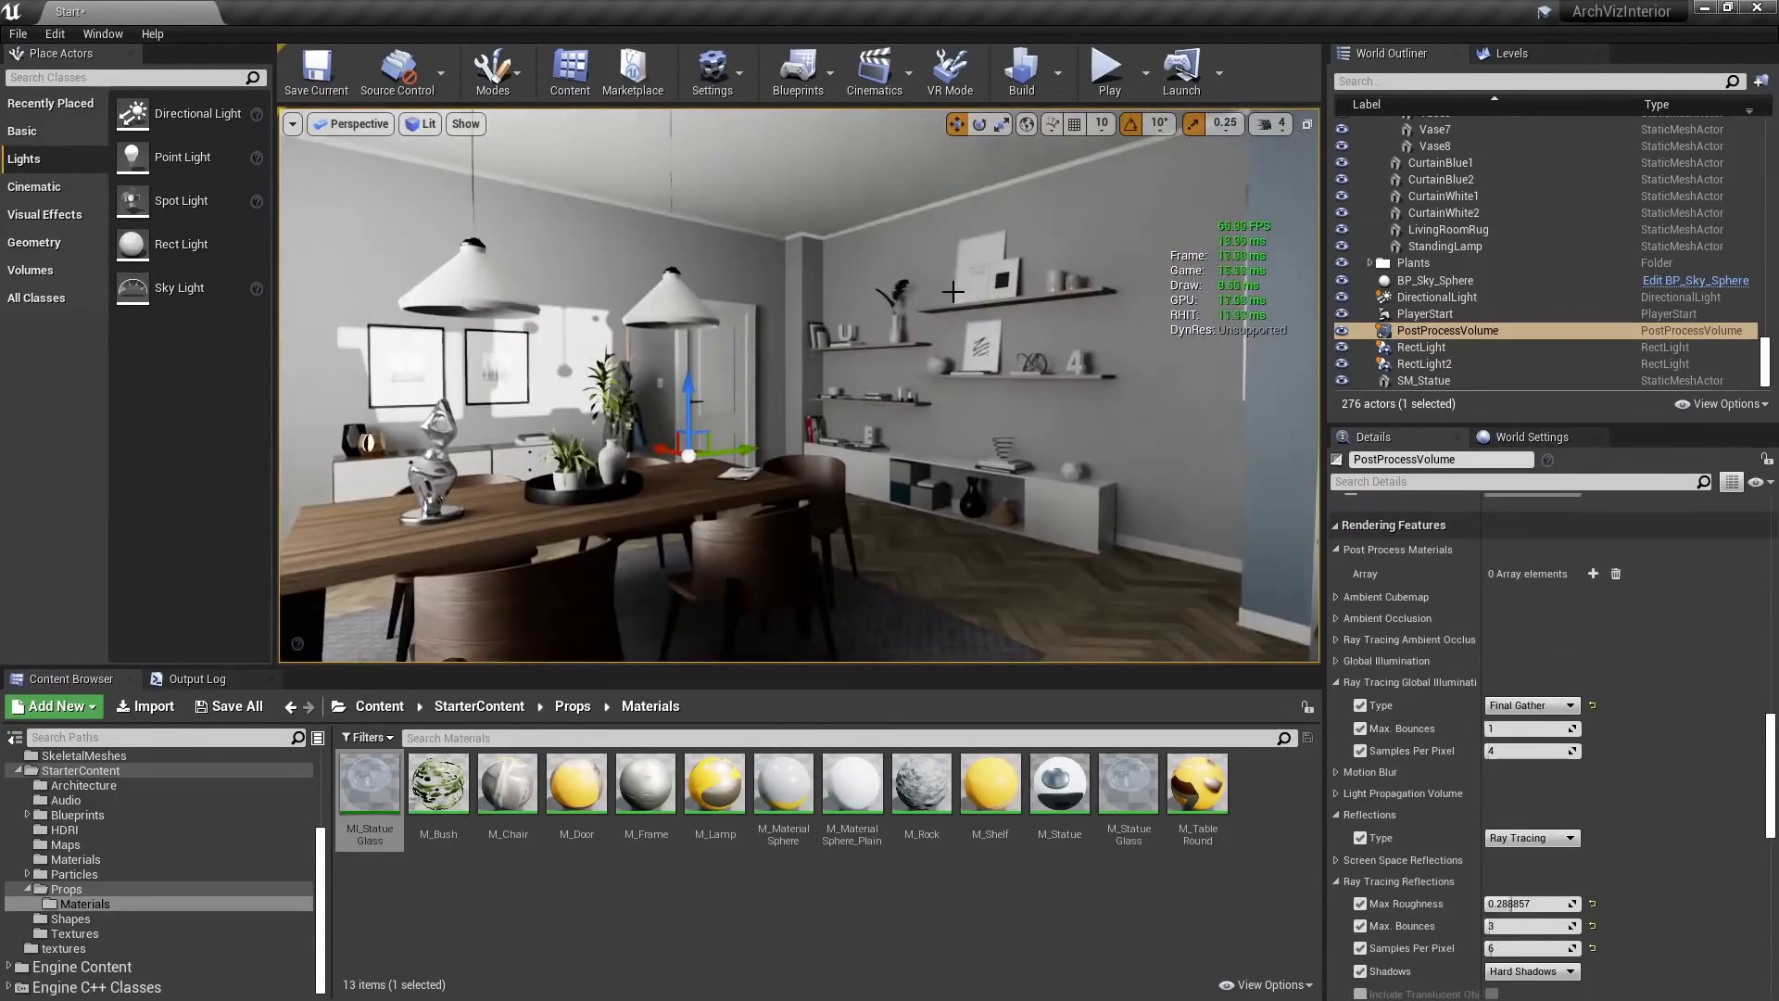
Run r.RayTracing.GlobalIllumination.MaxRayDistance 100 to try a short global illumination ray distance on the shelving wall
key("grave")
type("r.raytracing.")
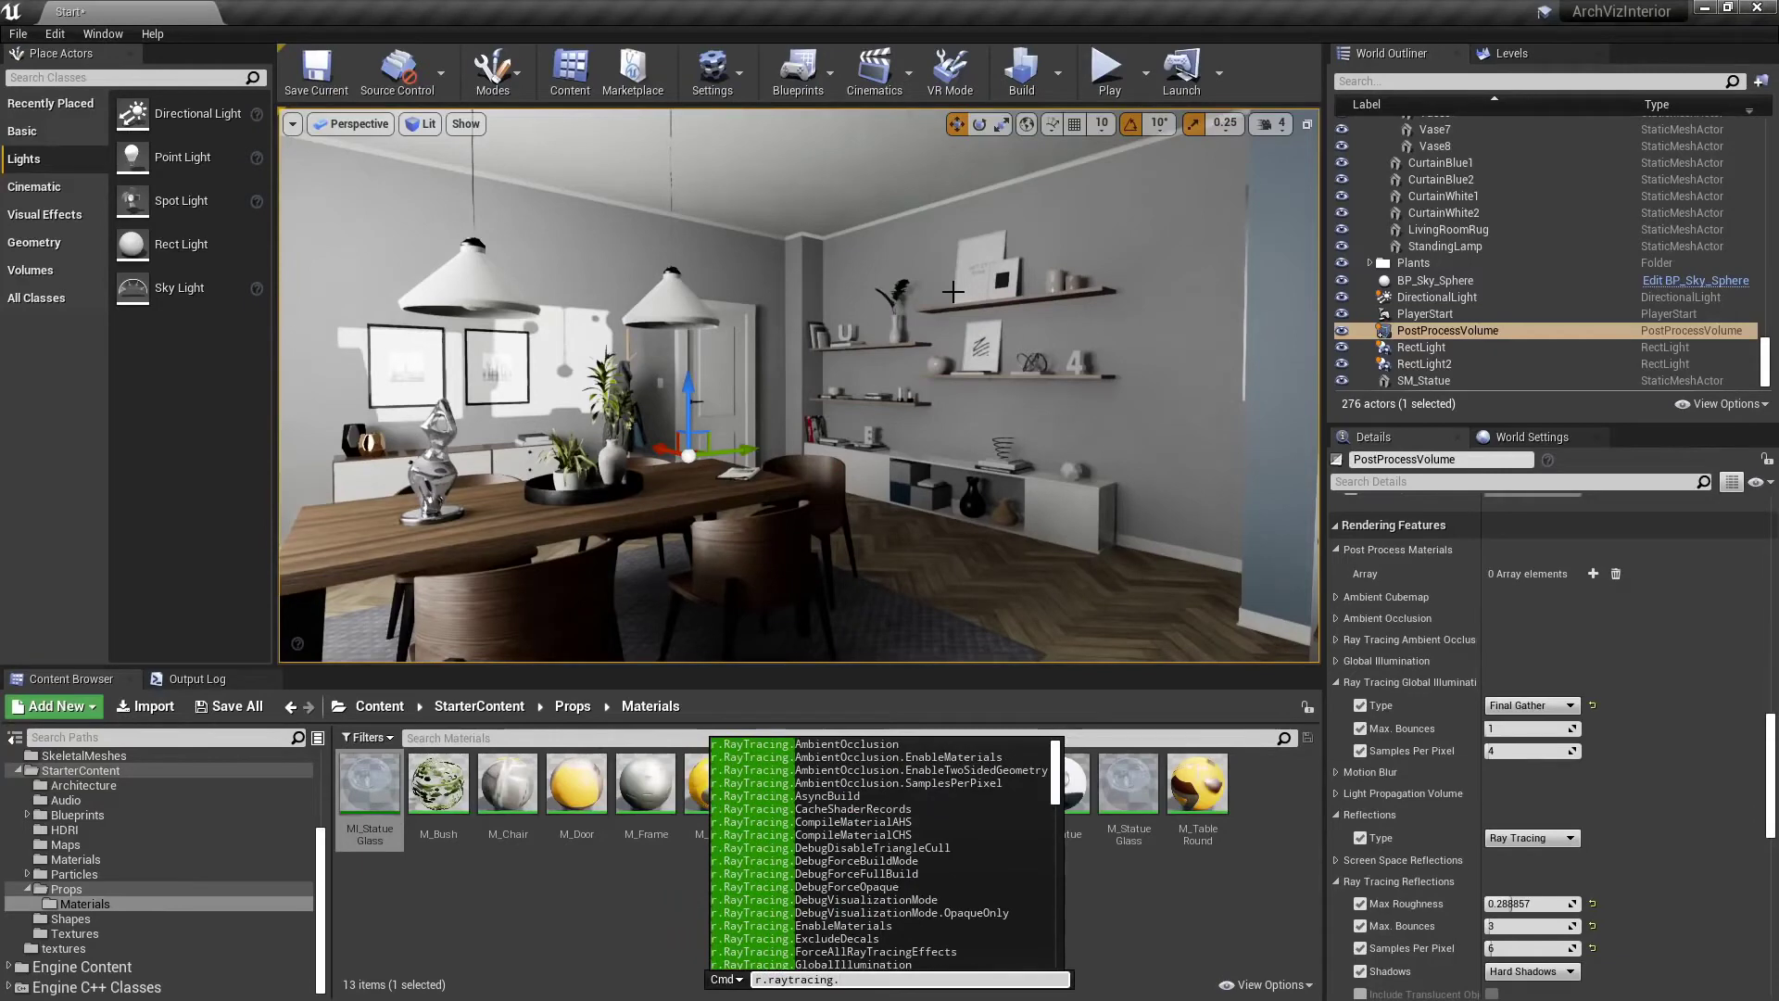
type("GlobalIllumination.MaxRayDistance")
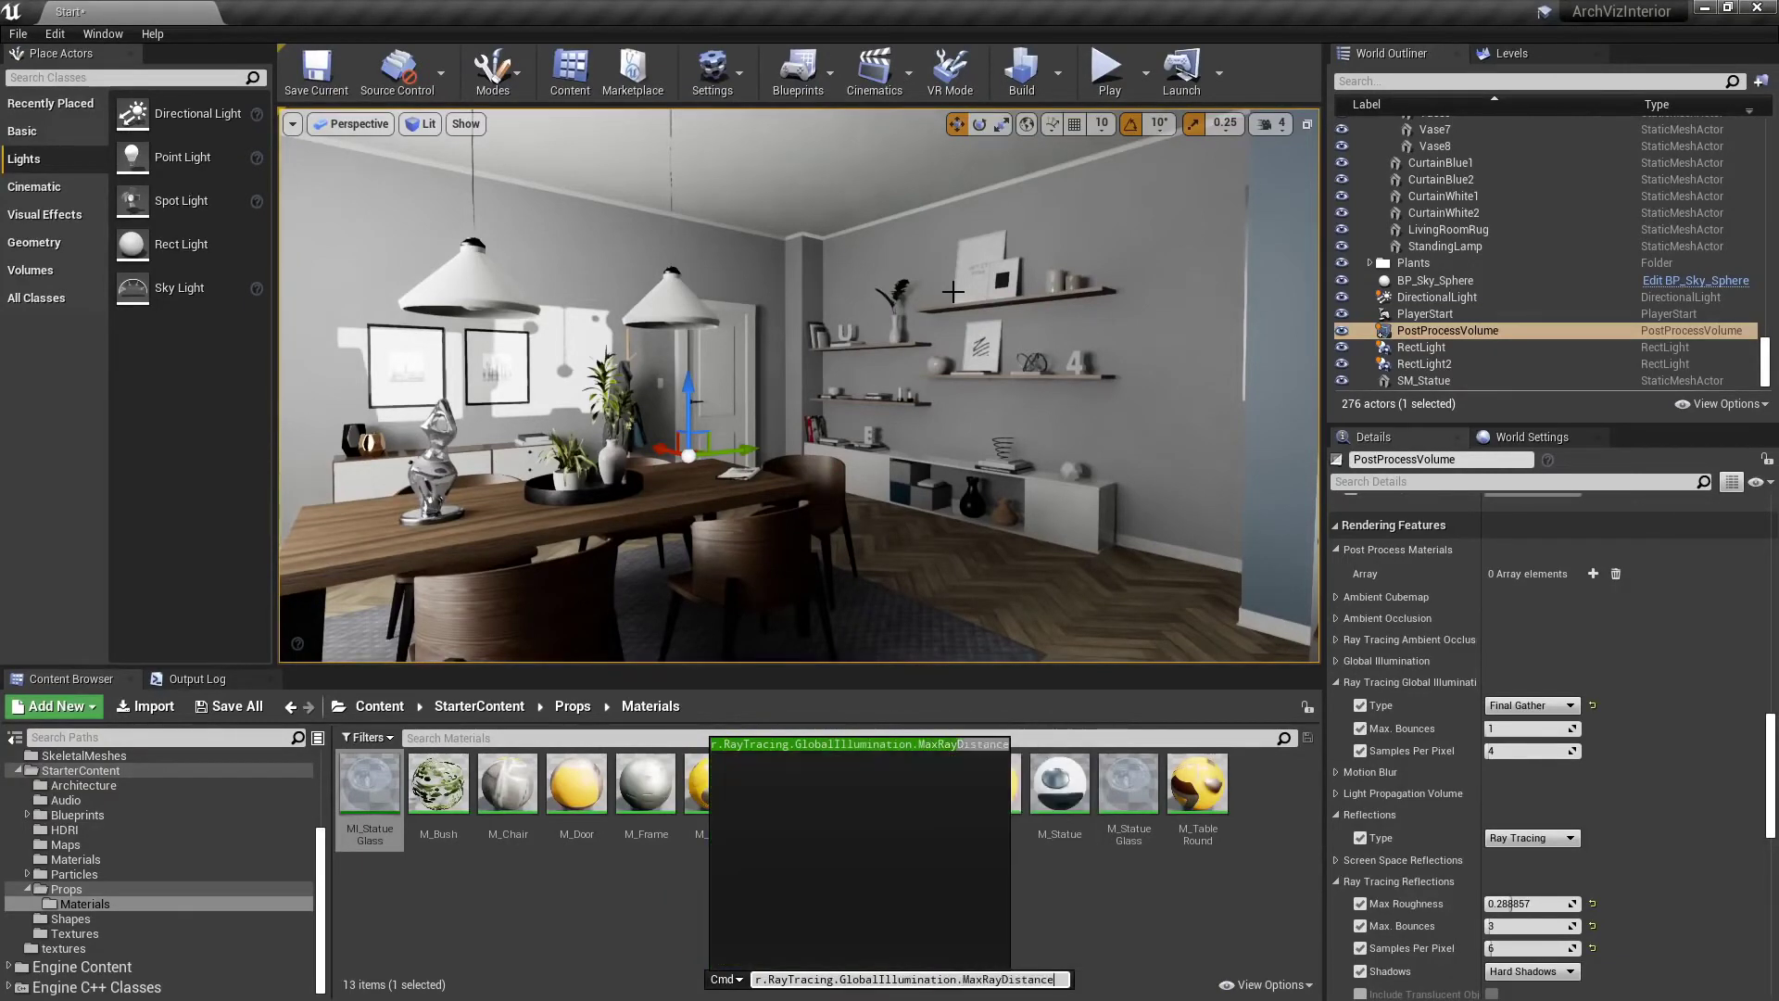
type(" 100")
key("Return")
right_click_drag(975, 445, 1066, 398)
Set r.RayTracing.GlobalIllumination.MaxRayDistance to 1000, view the dining table, and clear the material asset selection
key("grave")
key("Up")
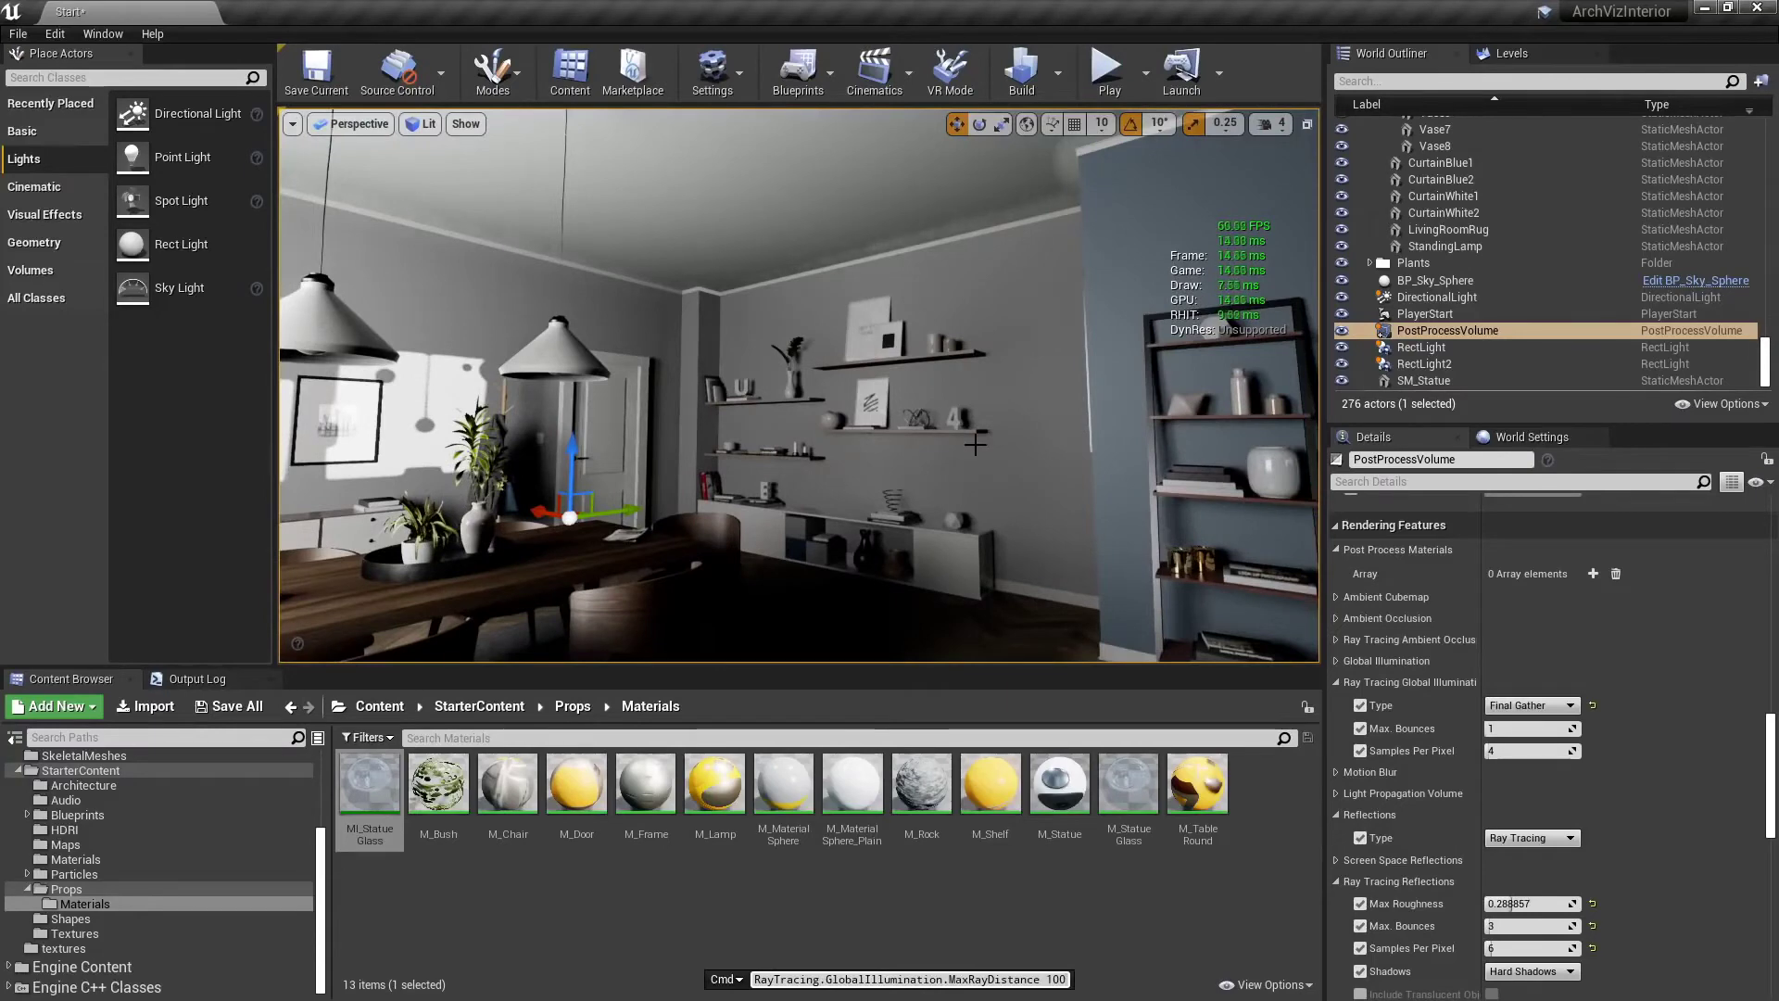
key("Return")
key("grave")
key("Up")
type("0")
key("Return")
right_click_drag(975, 444, 927, 472)
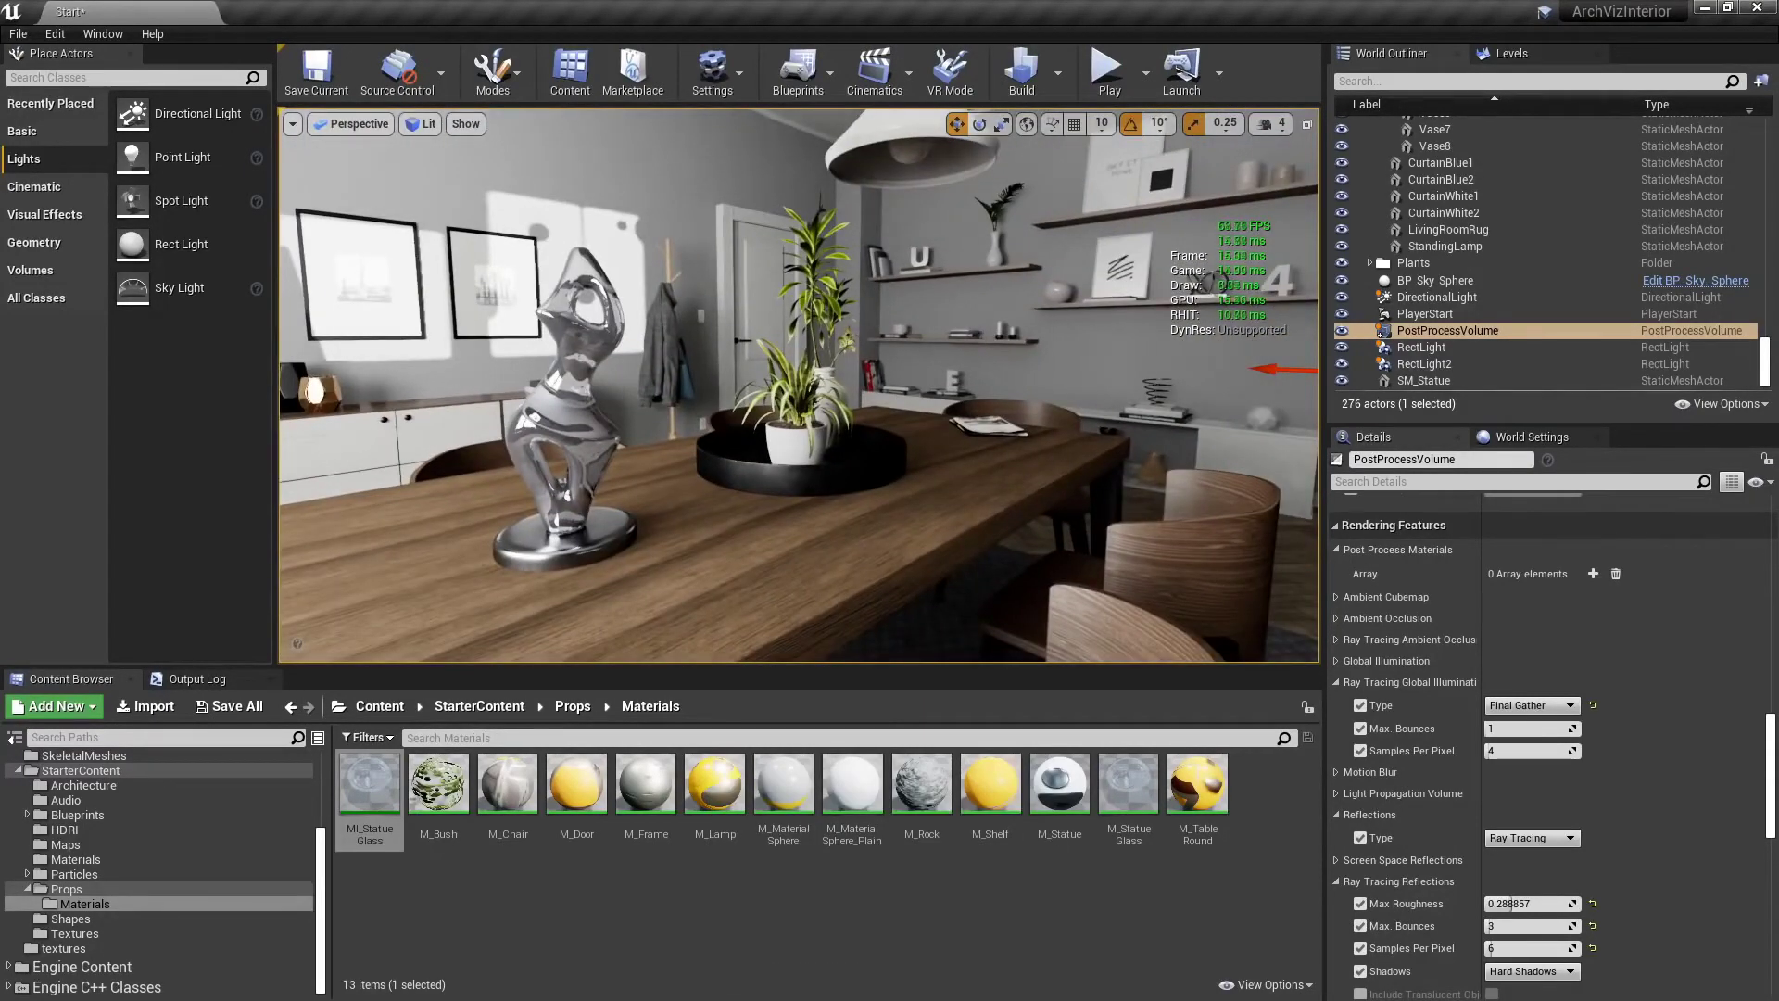
left_click(1115, 897)
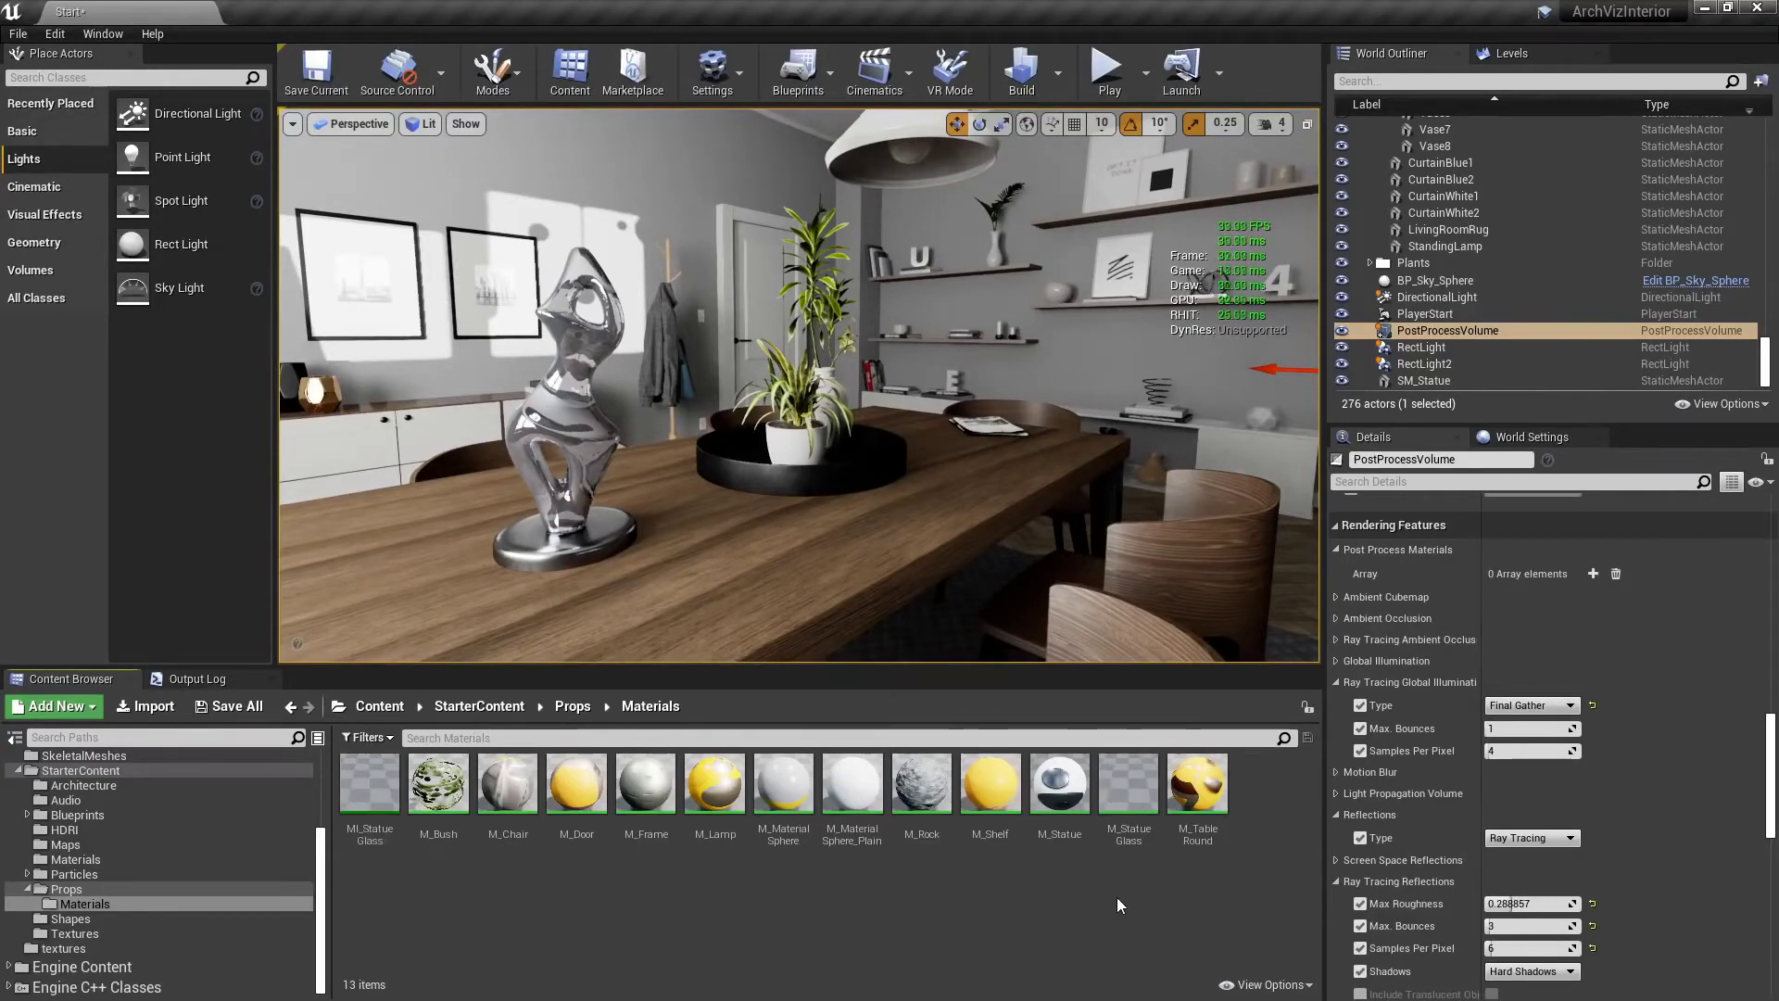
Hide the frame statistics overlay with the last console command and select the PostProcessVolume to view its ray tracing and path tracing settings
key("grave")
key("Up")
key("Return")
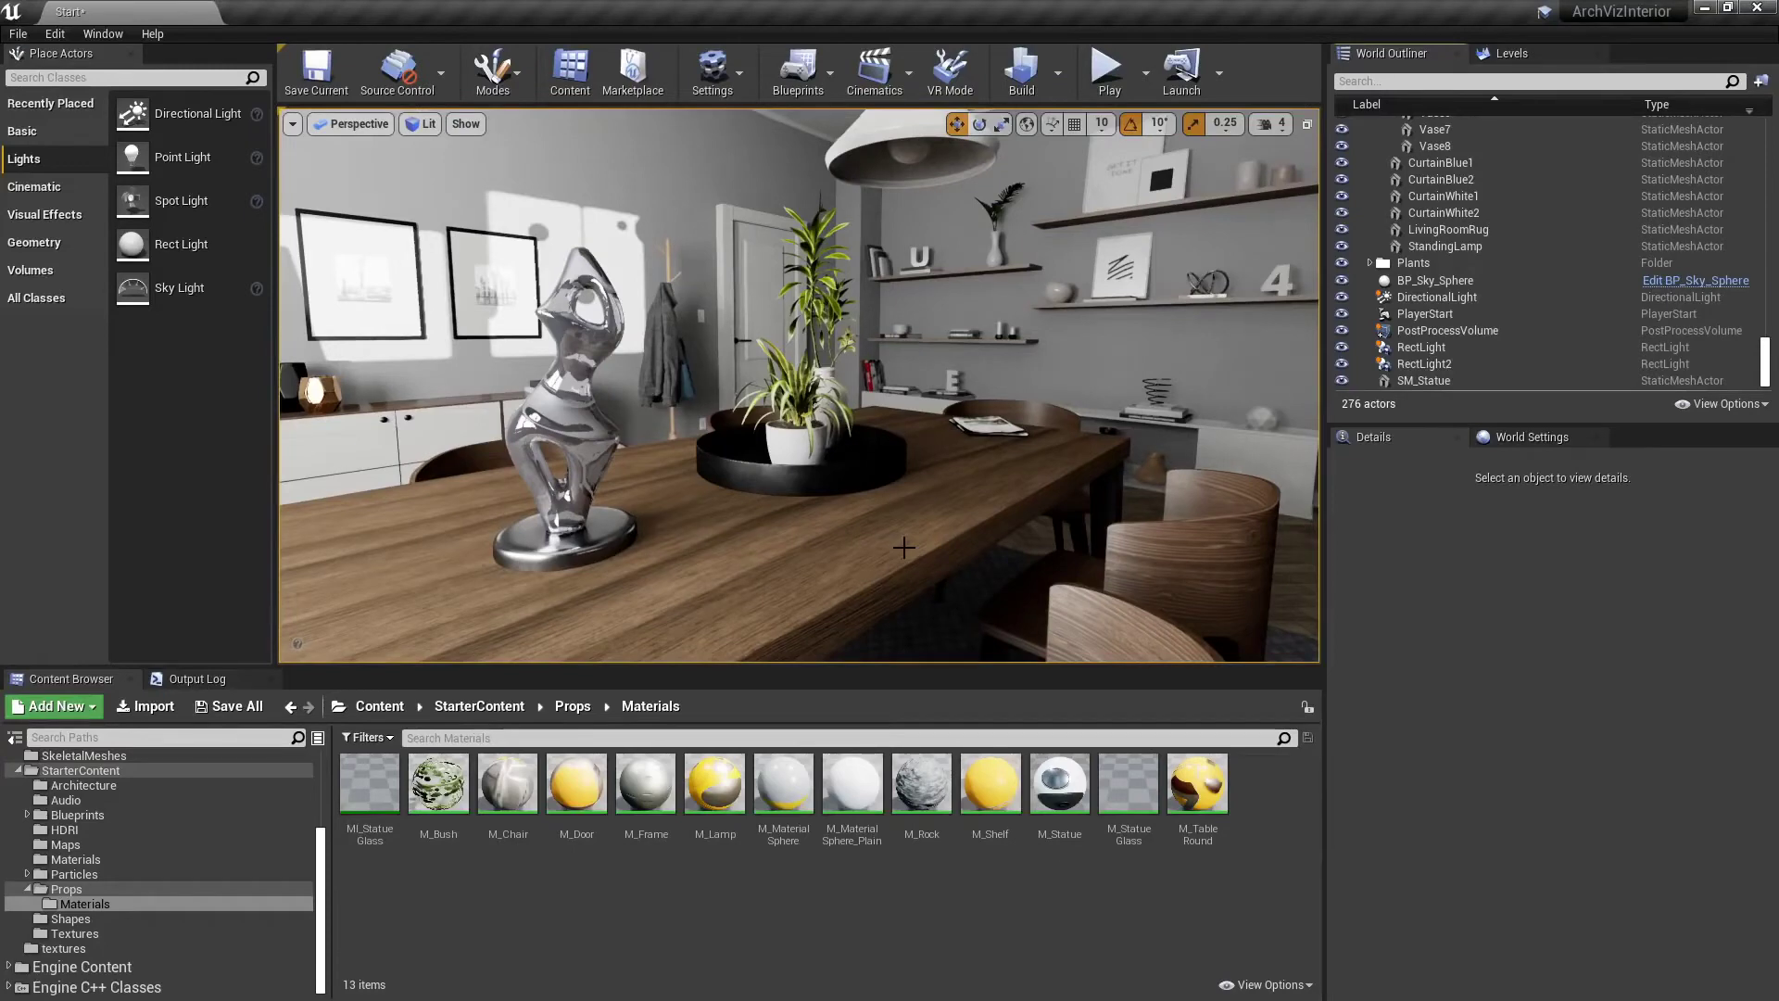
left_click(1447, 331)
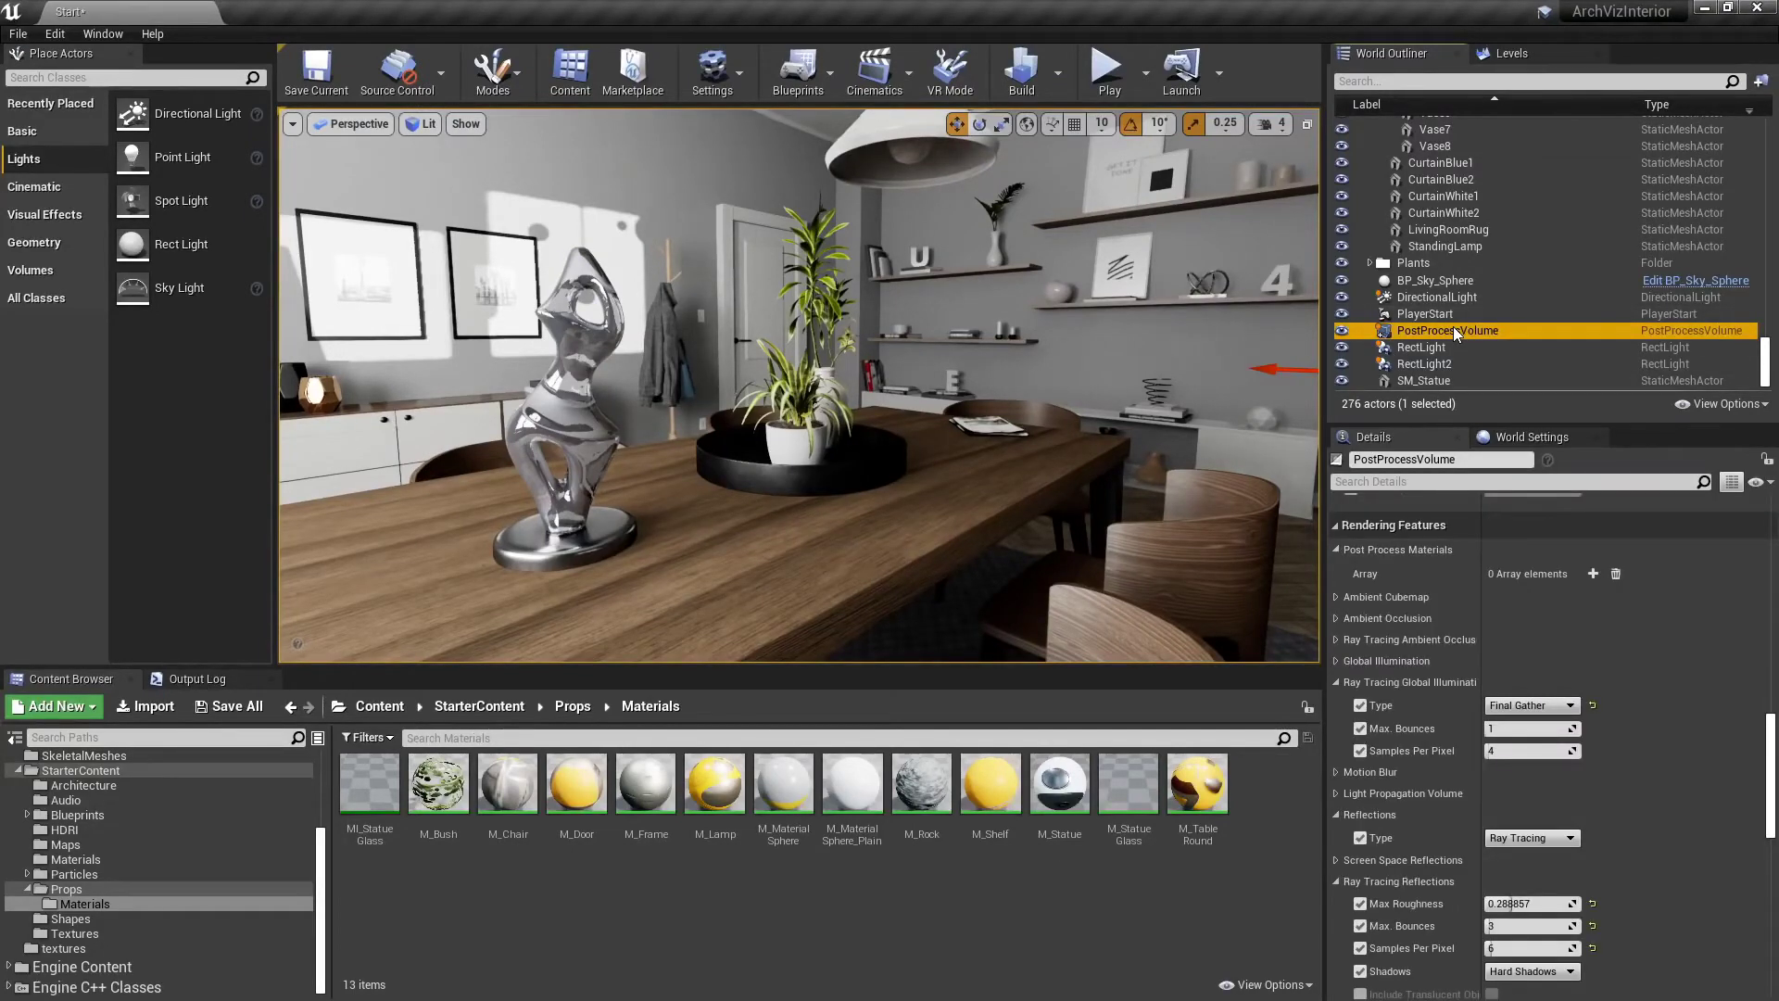
scroll(1634, 664, "down", 8)
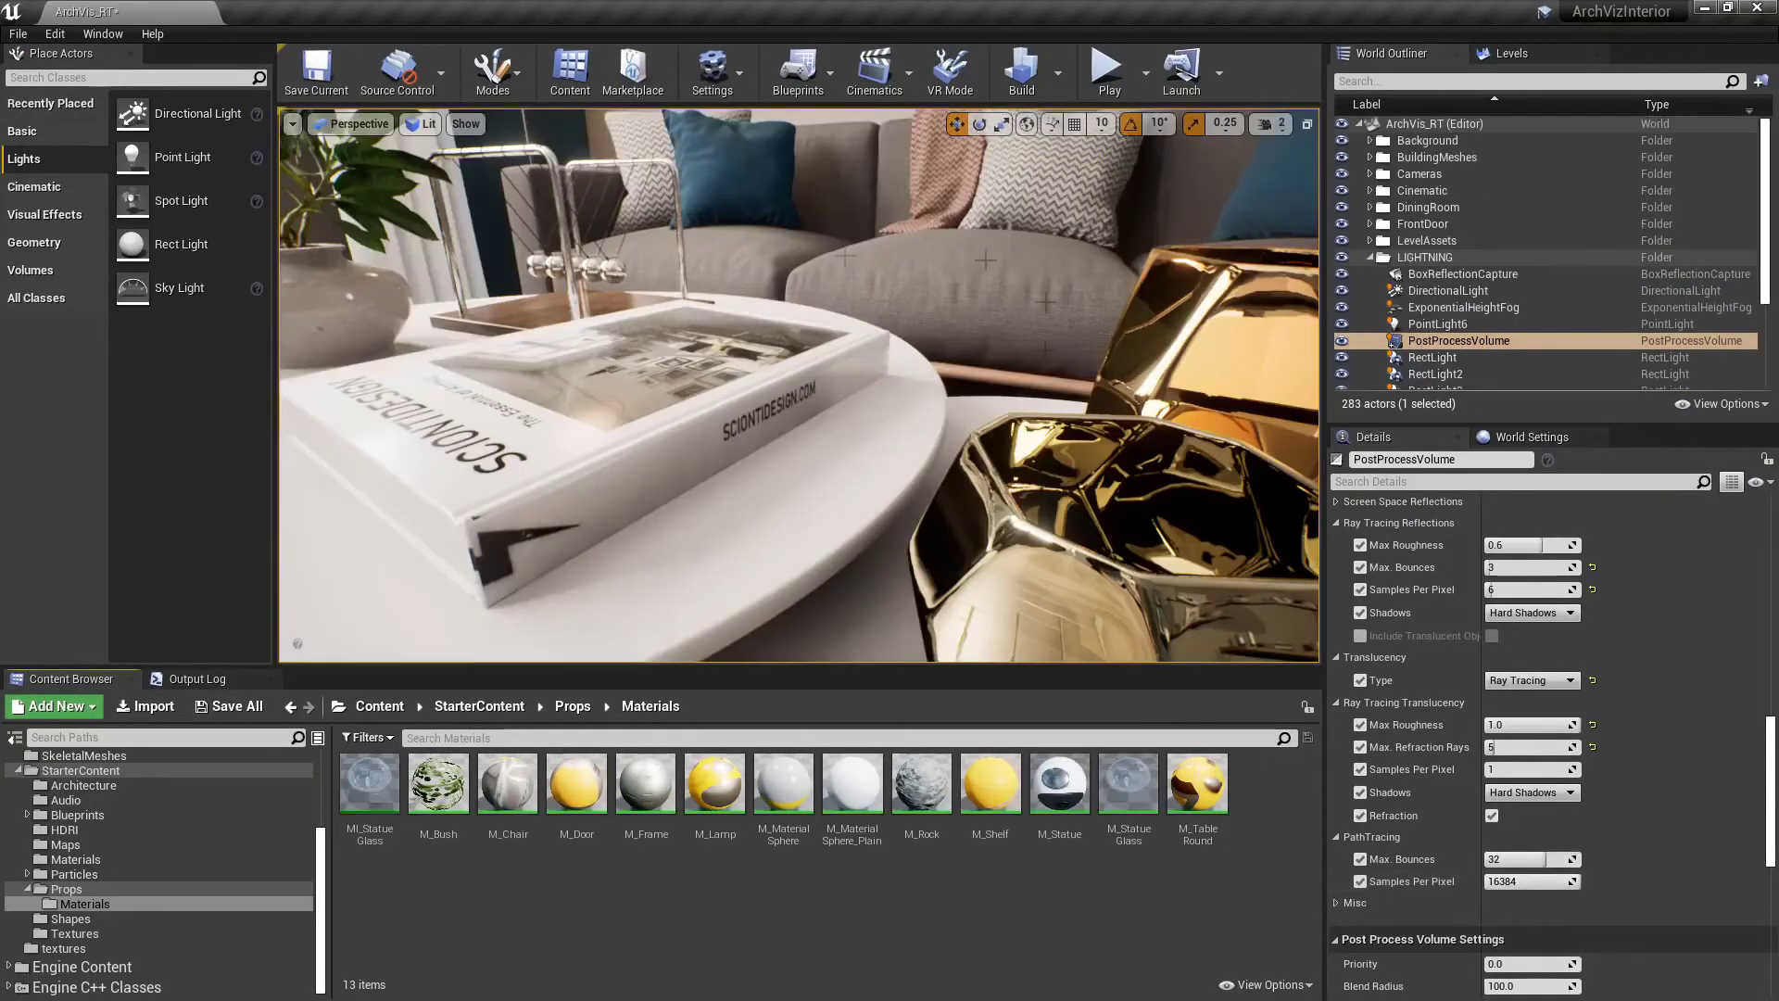
Capture the living room table in Path Tracing view mode with highresshot 1920x1080 and open the resulting image
left_click(425, 130)
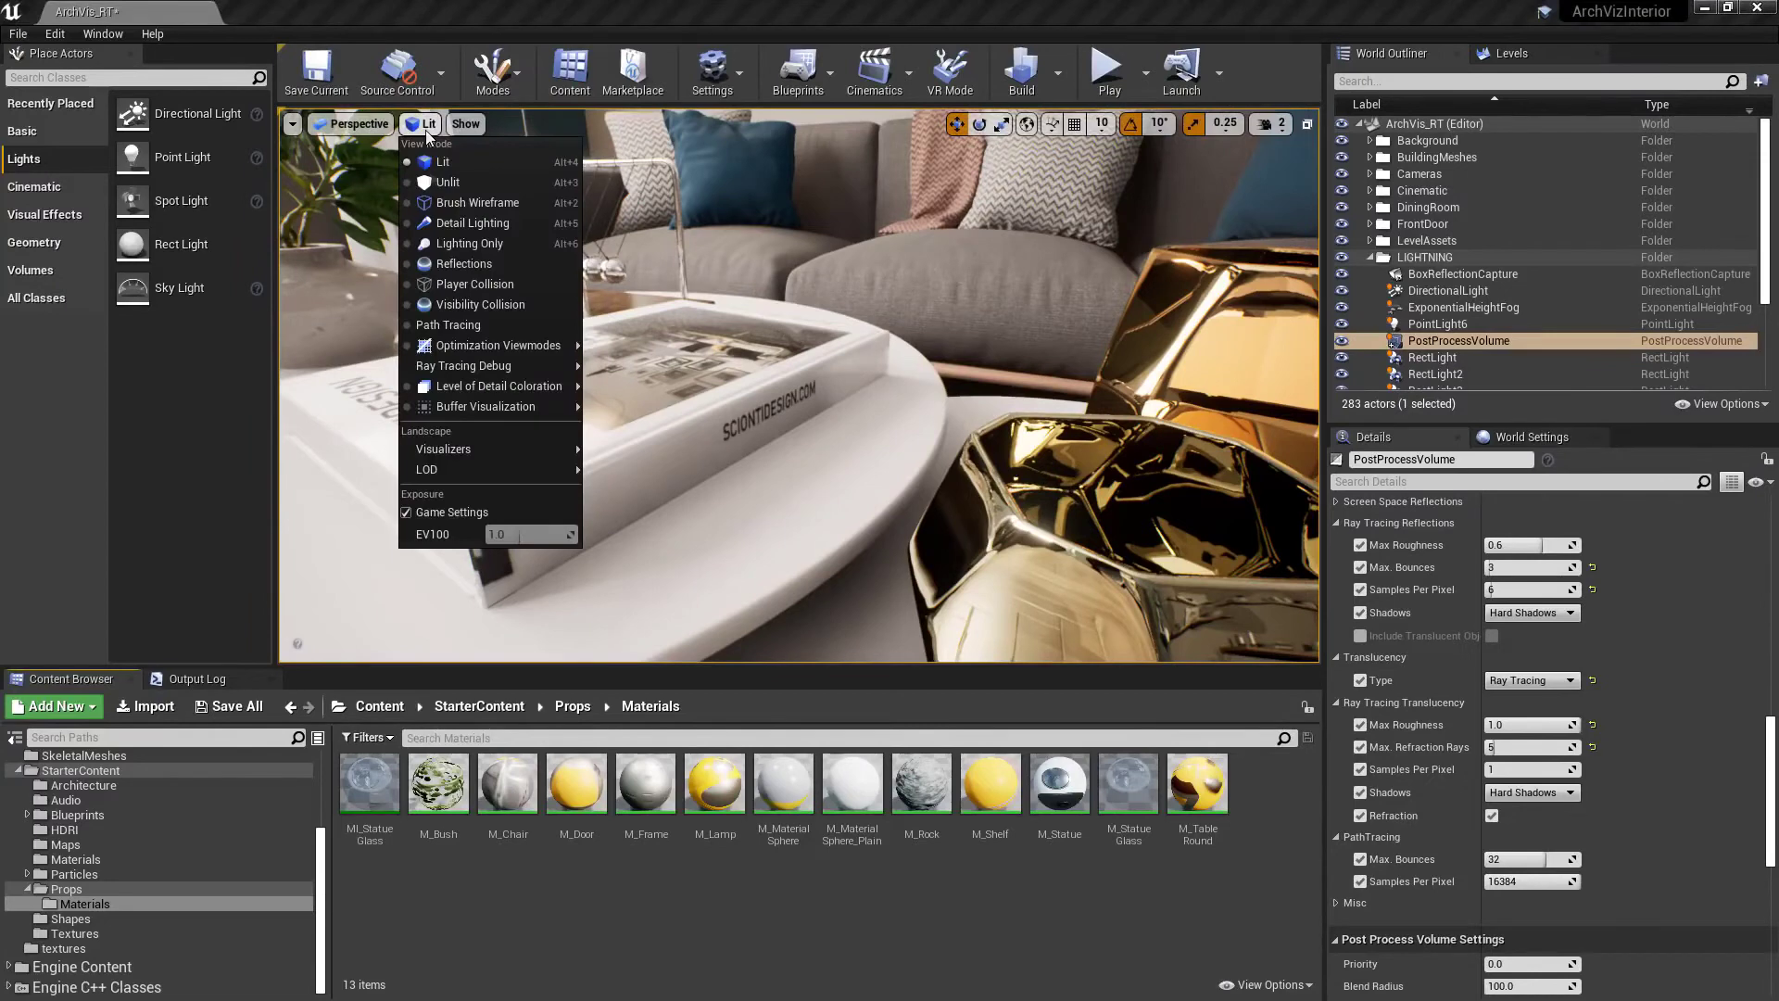
left_click(446, 330)
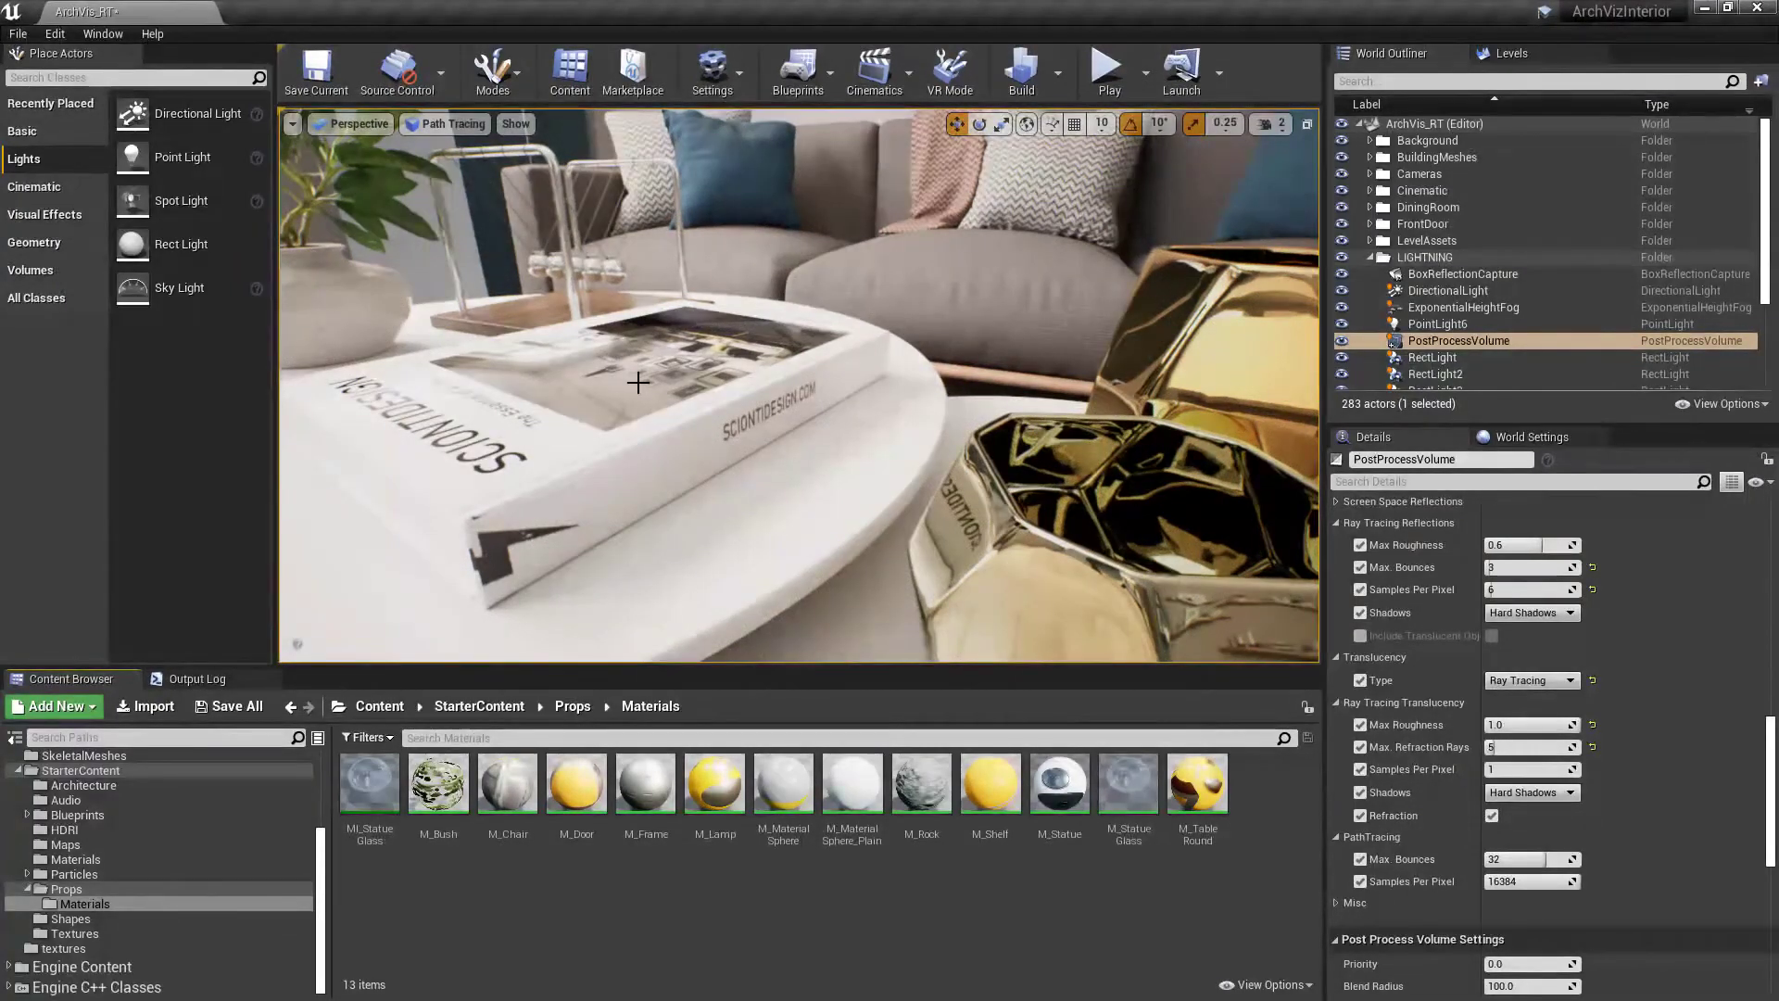
key("grave")
type("highresshot 192")
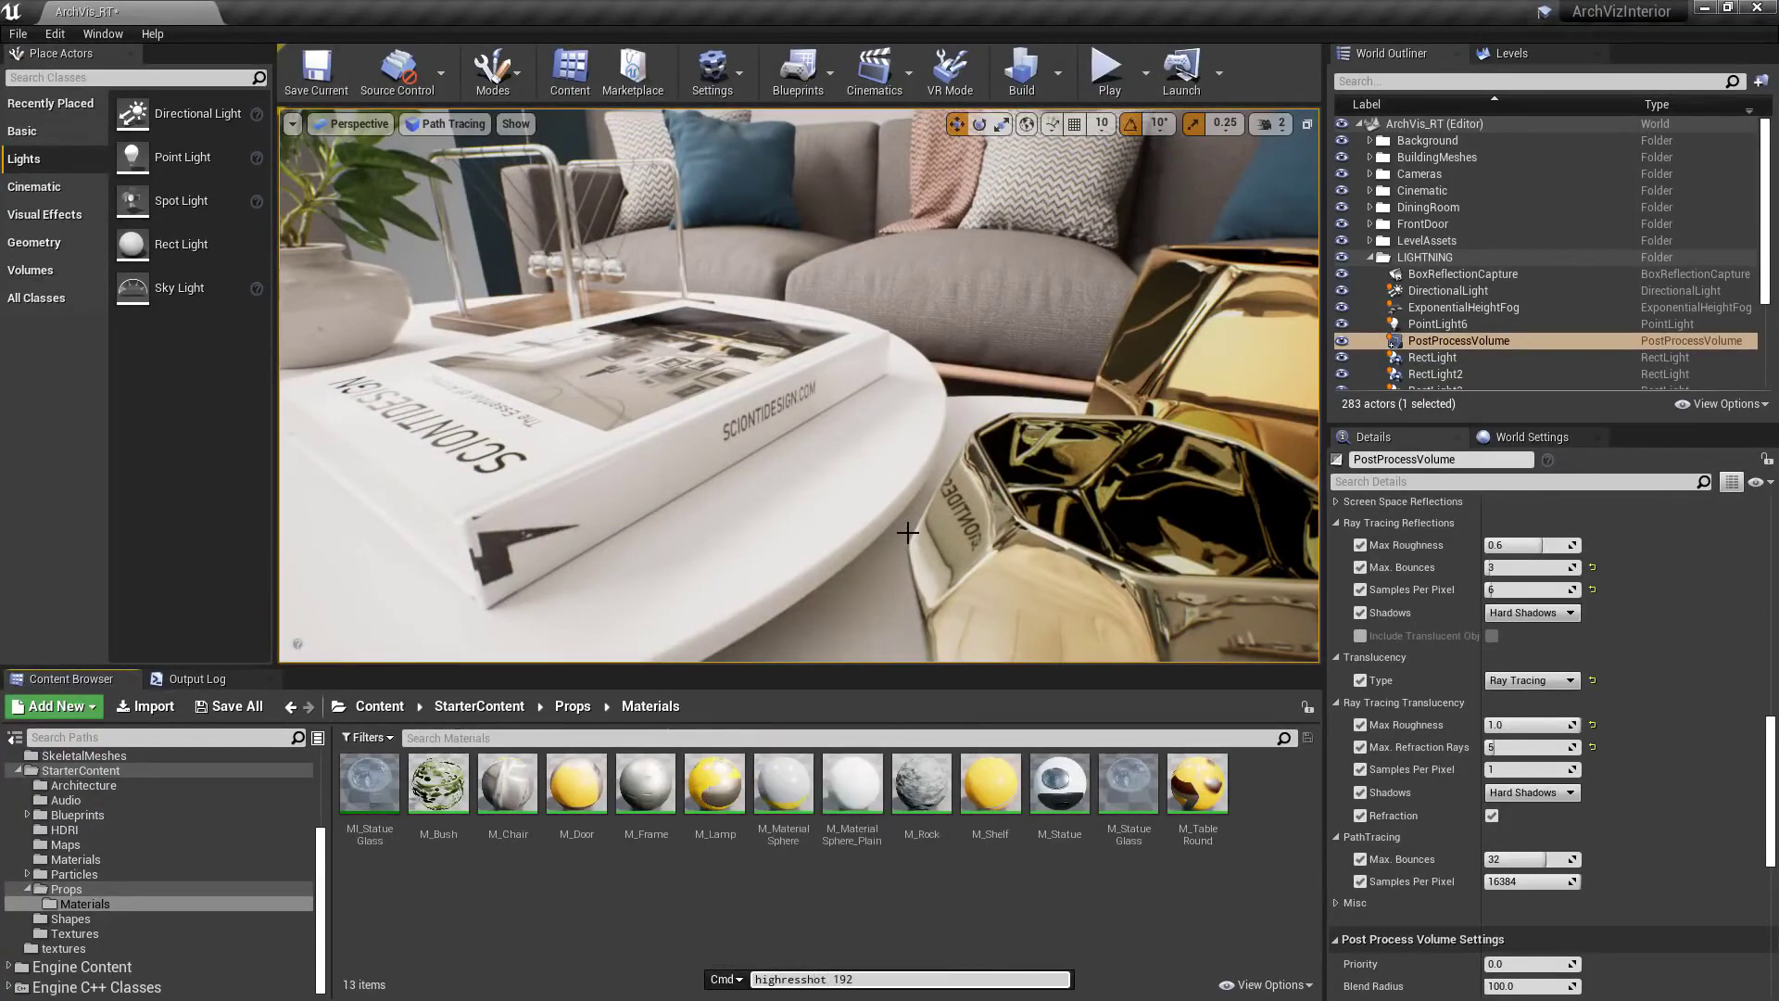
type("0x1080")
key("Return")
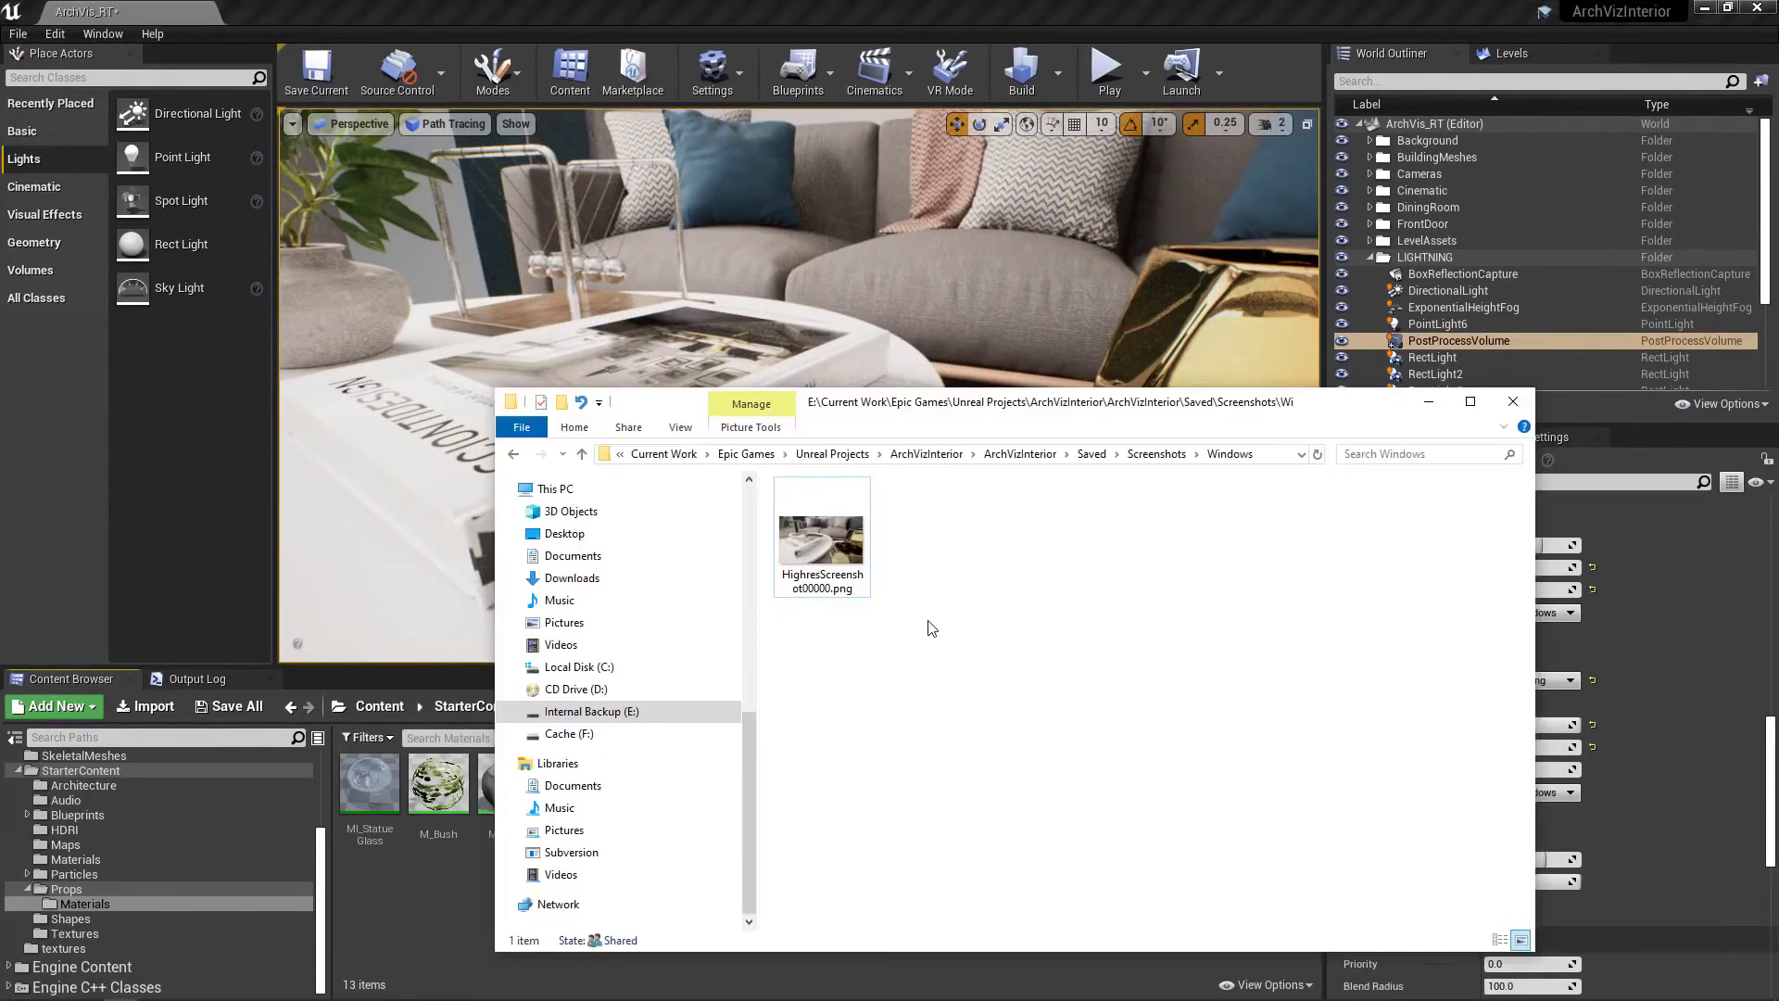
double_click(821, 542)
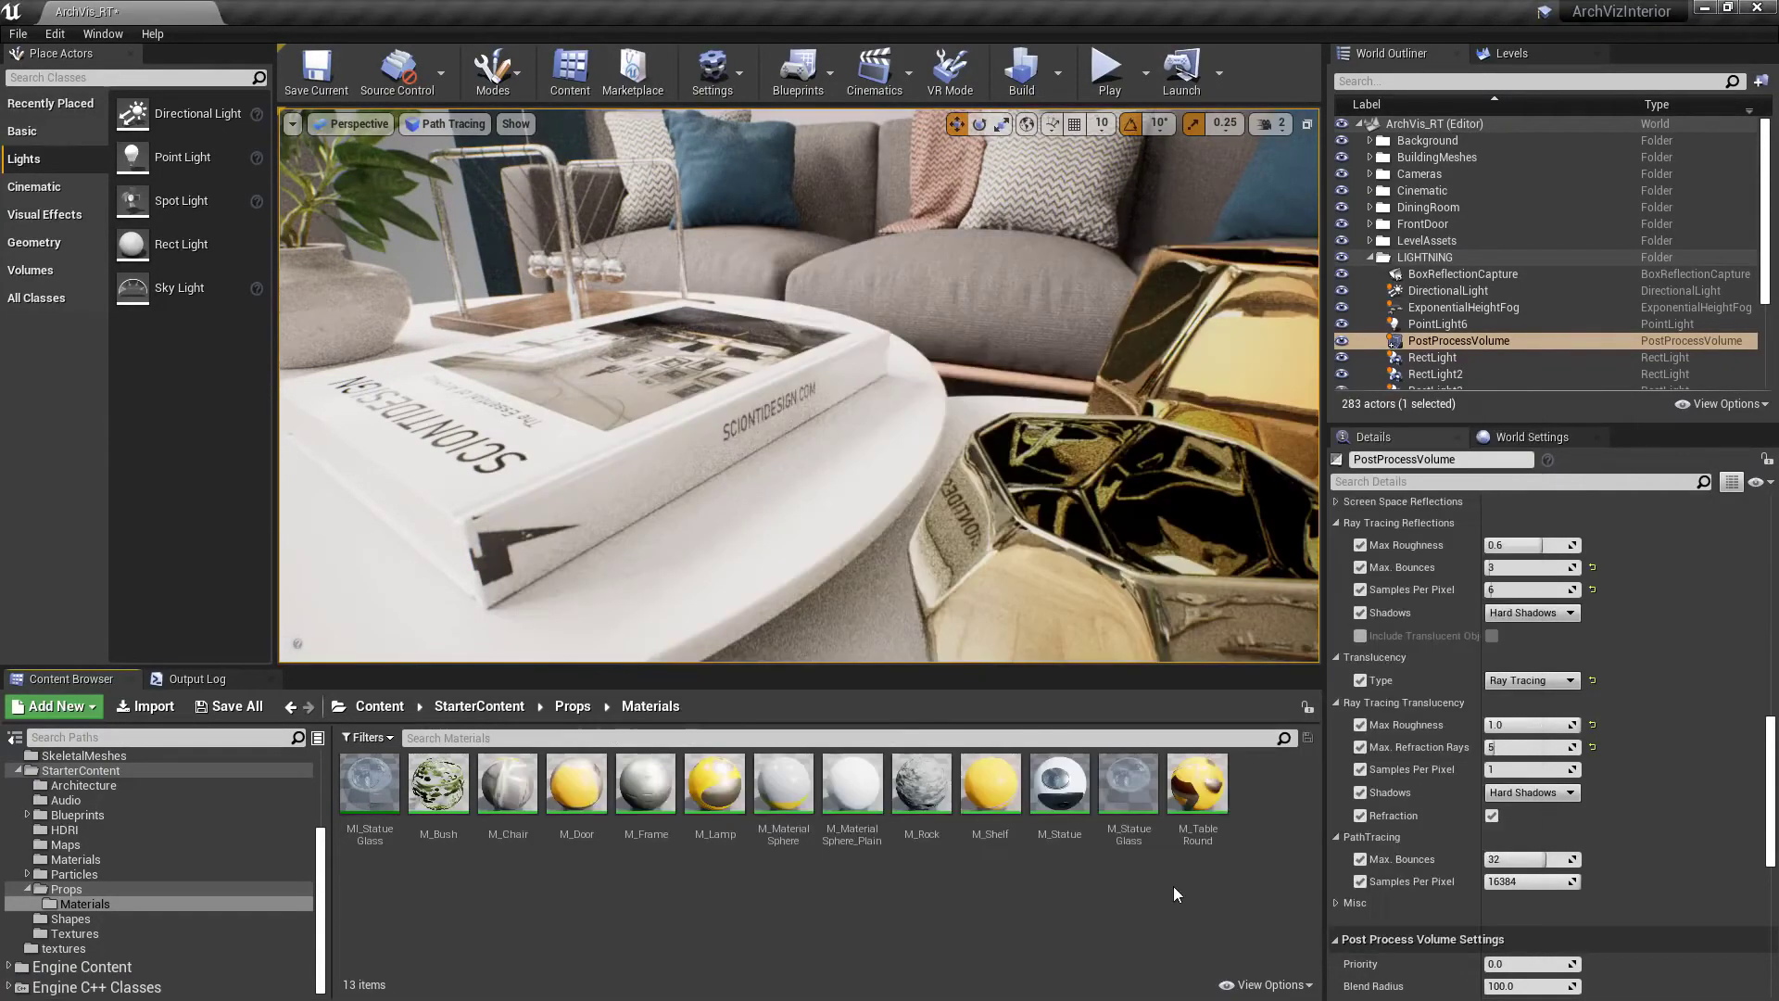
Use the r.HighResScreenshotDelay console command to adjust the delay before high-resolution screenshots are captured
key("grave")
type("highre")
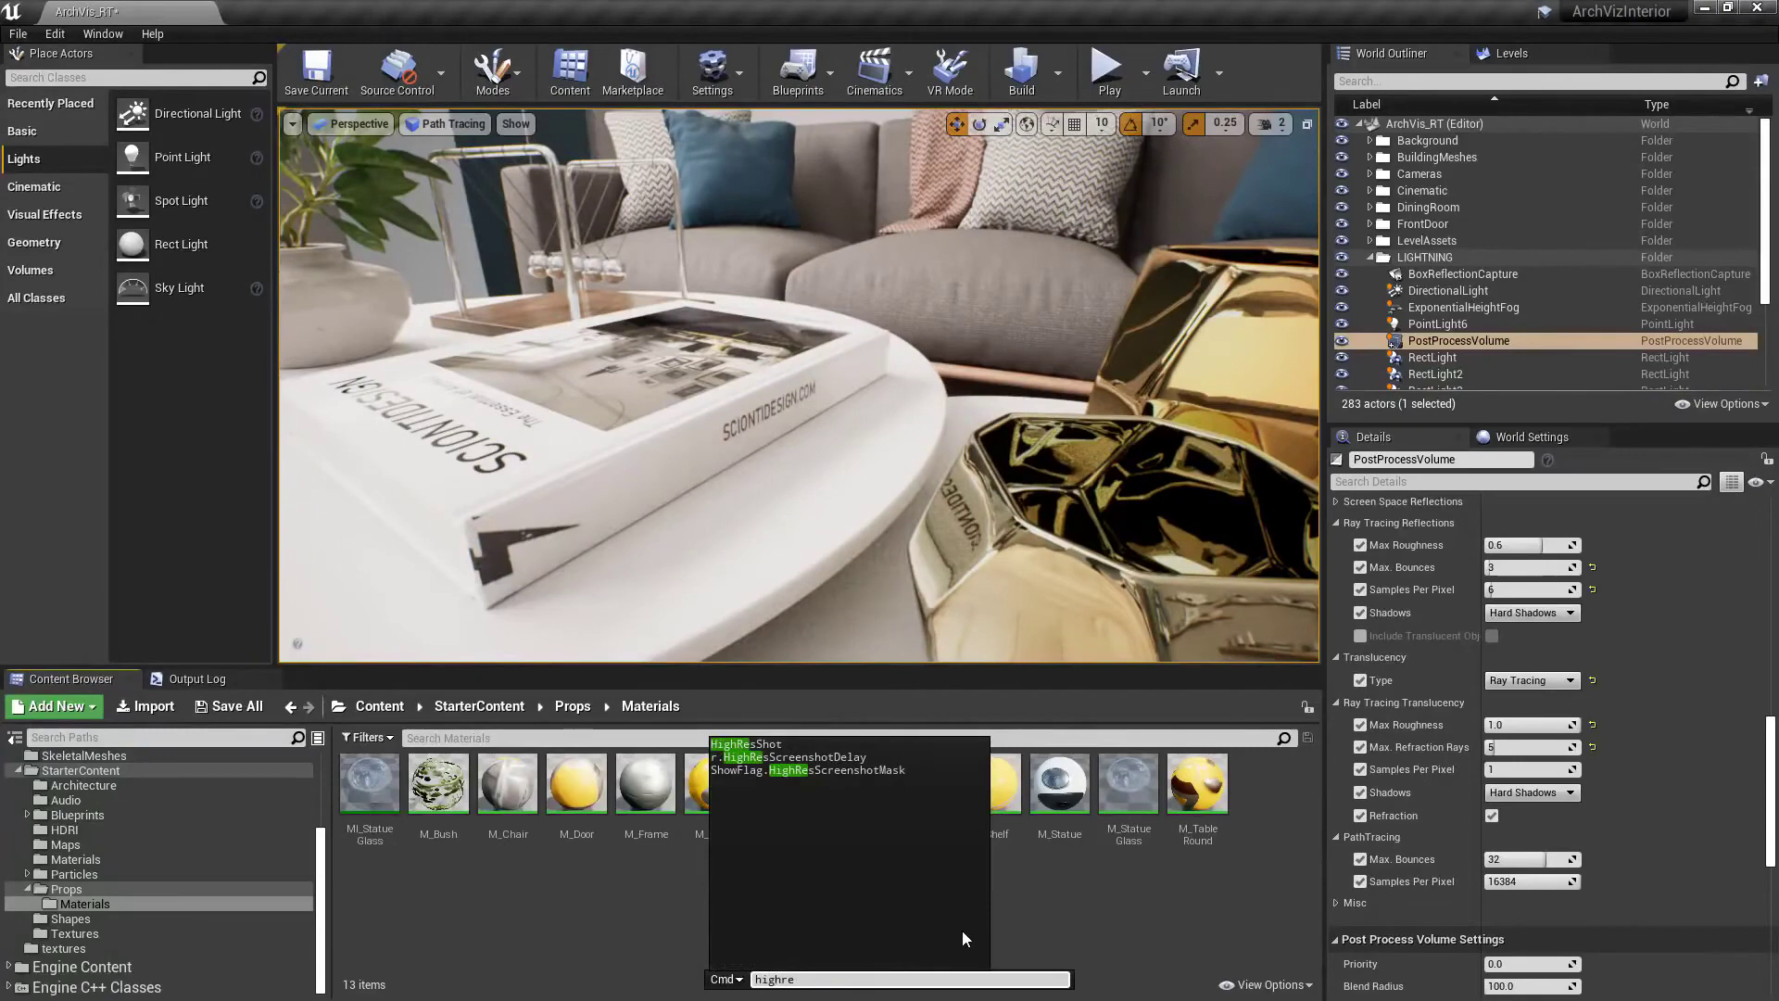
key("Down")
key("Down")
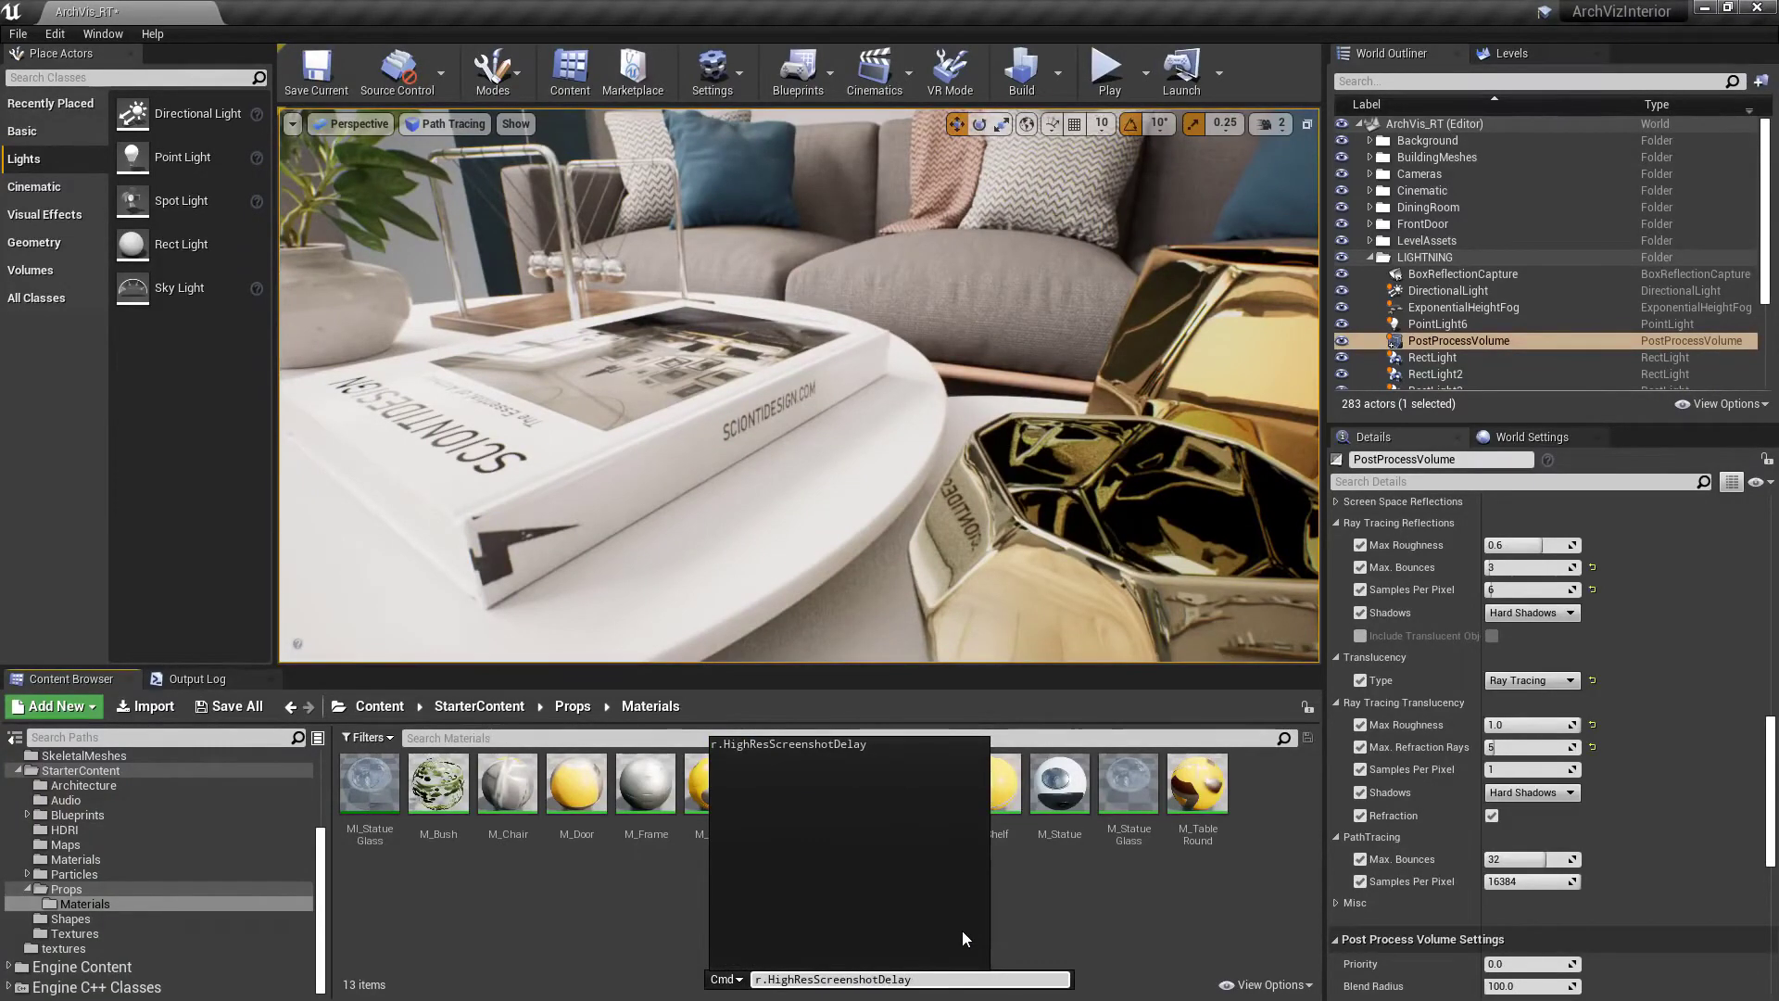
key("Return")
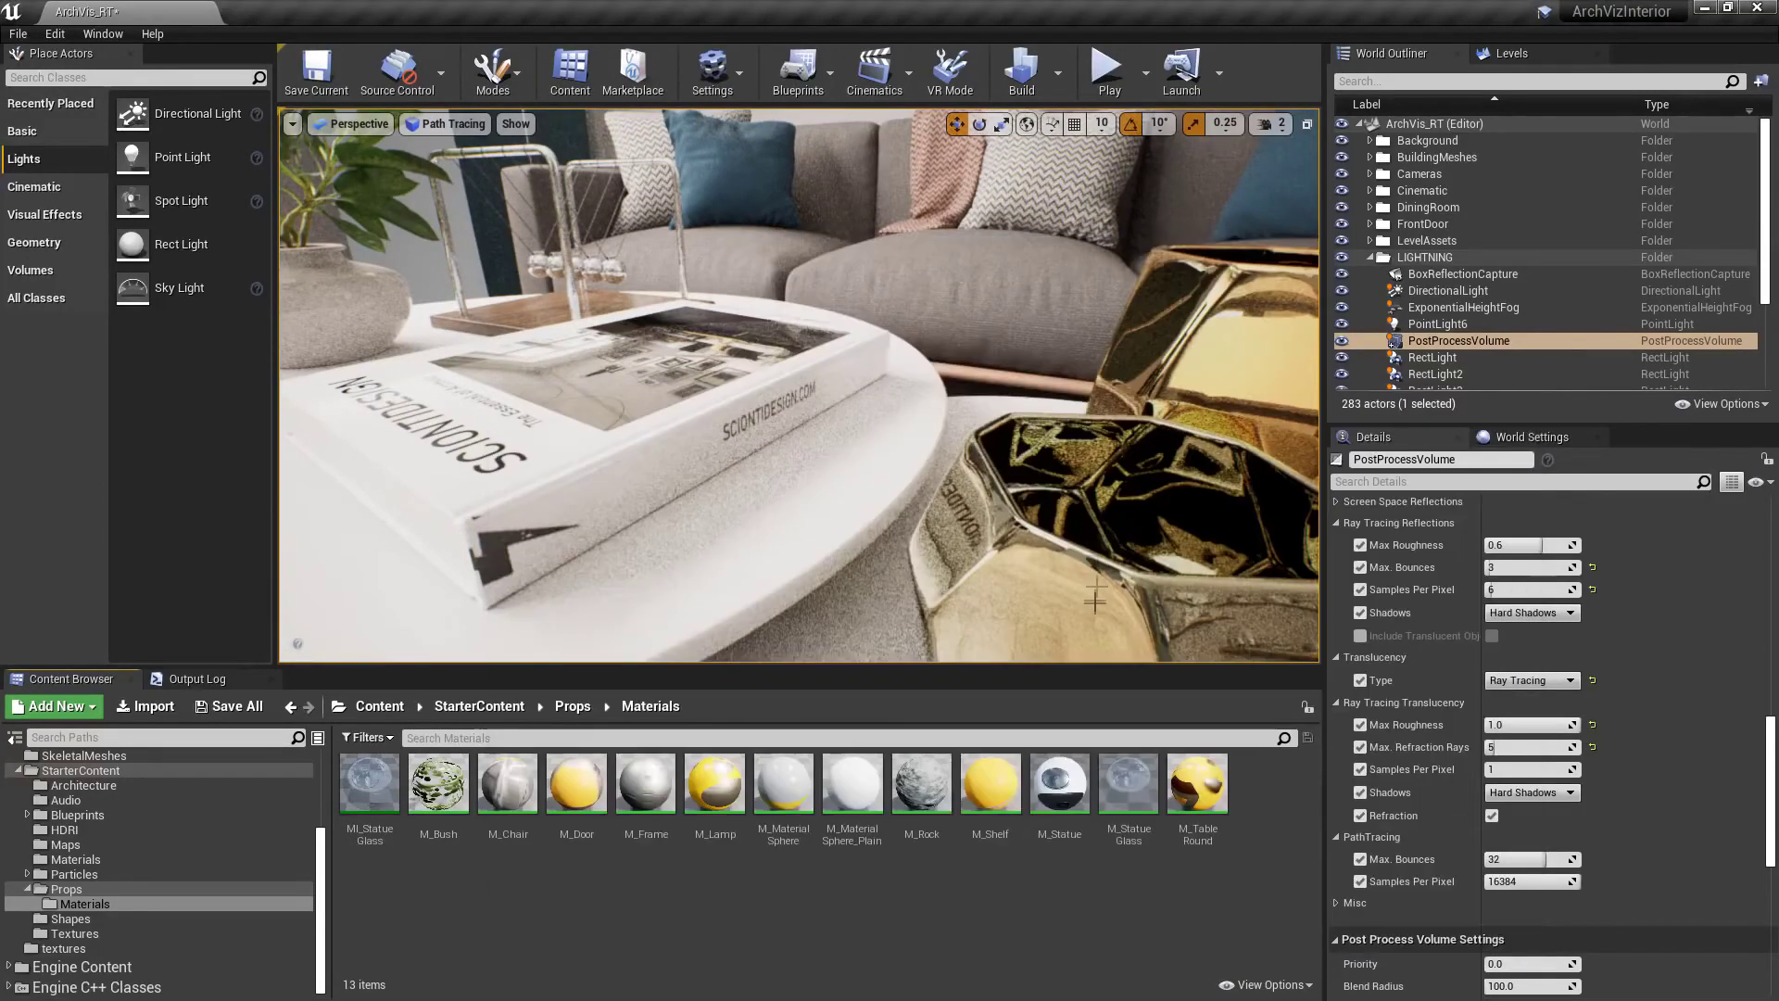
Take another 1920x1080 high-resolution screenshot of the path-traced view and compare it with the earlier captures in the image viewer
key("grave")
key("Up")
key("Up")
type("0")
key("Return")
key("Up")
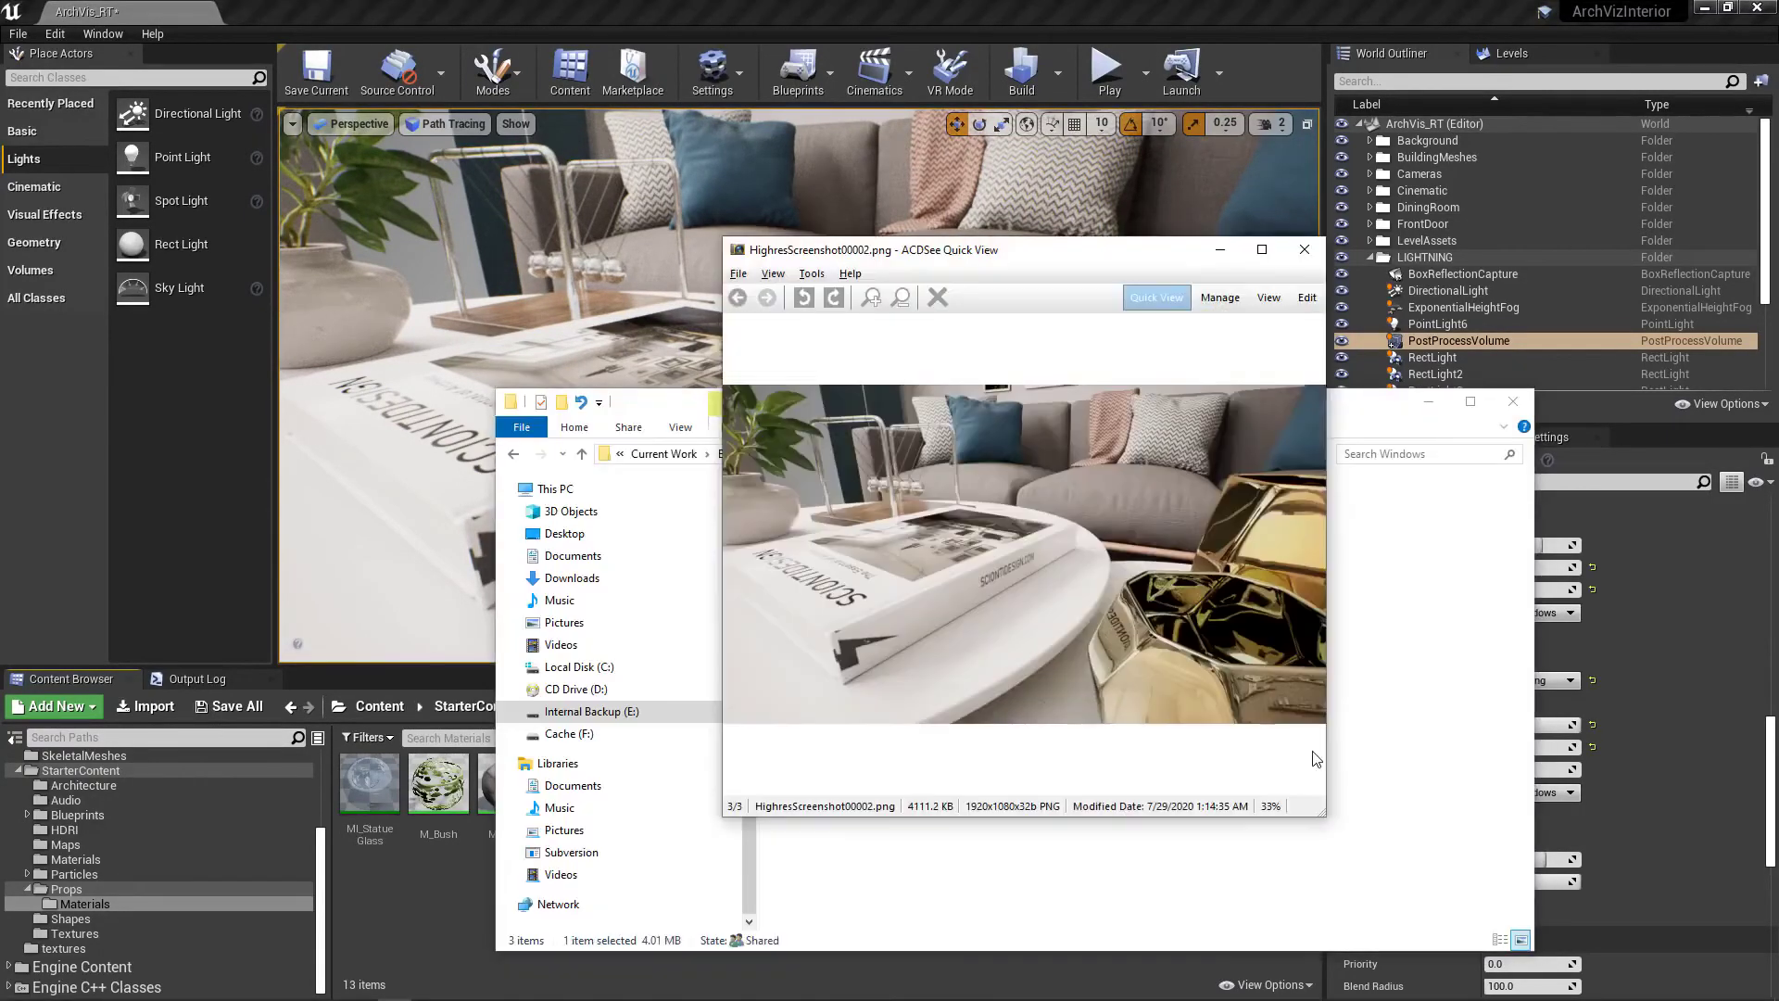
key("Left")
key("Left")
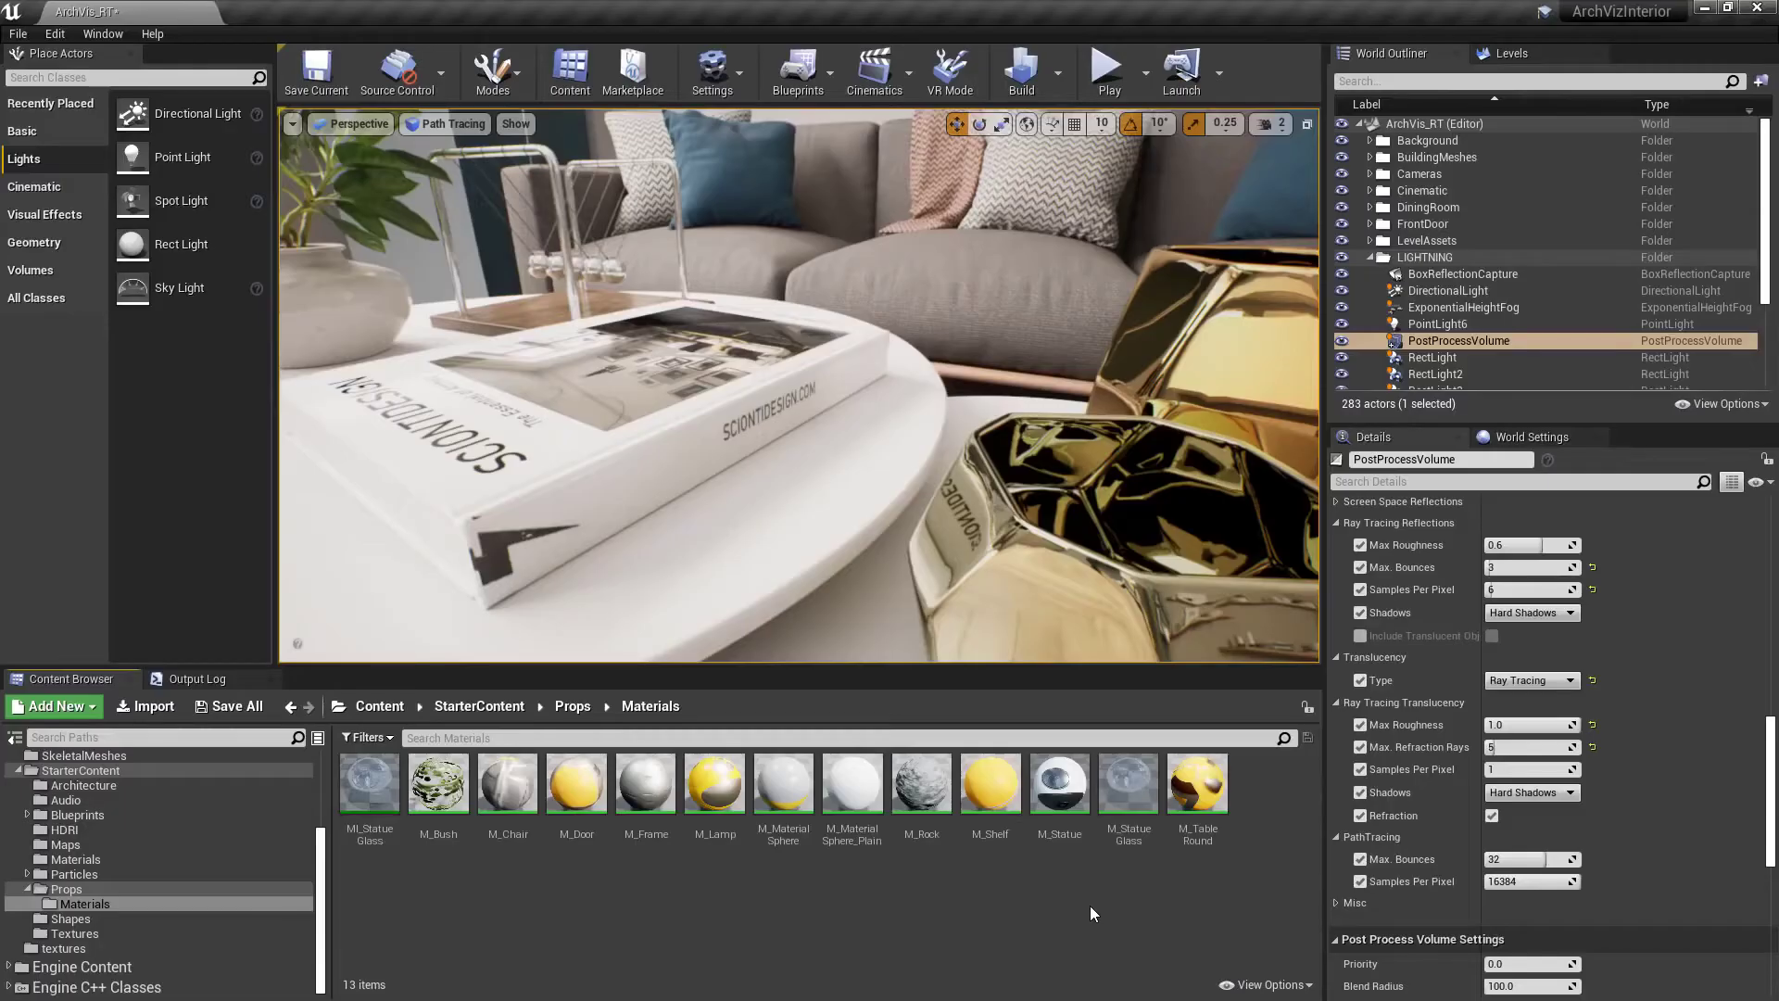
Open the Movie Render Queue and add the archviz_cine_MASTER level sequence as a render job
left_click(97, 35)
mouse_move(139, 69)
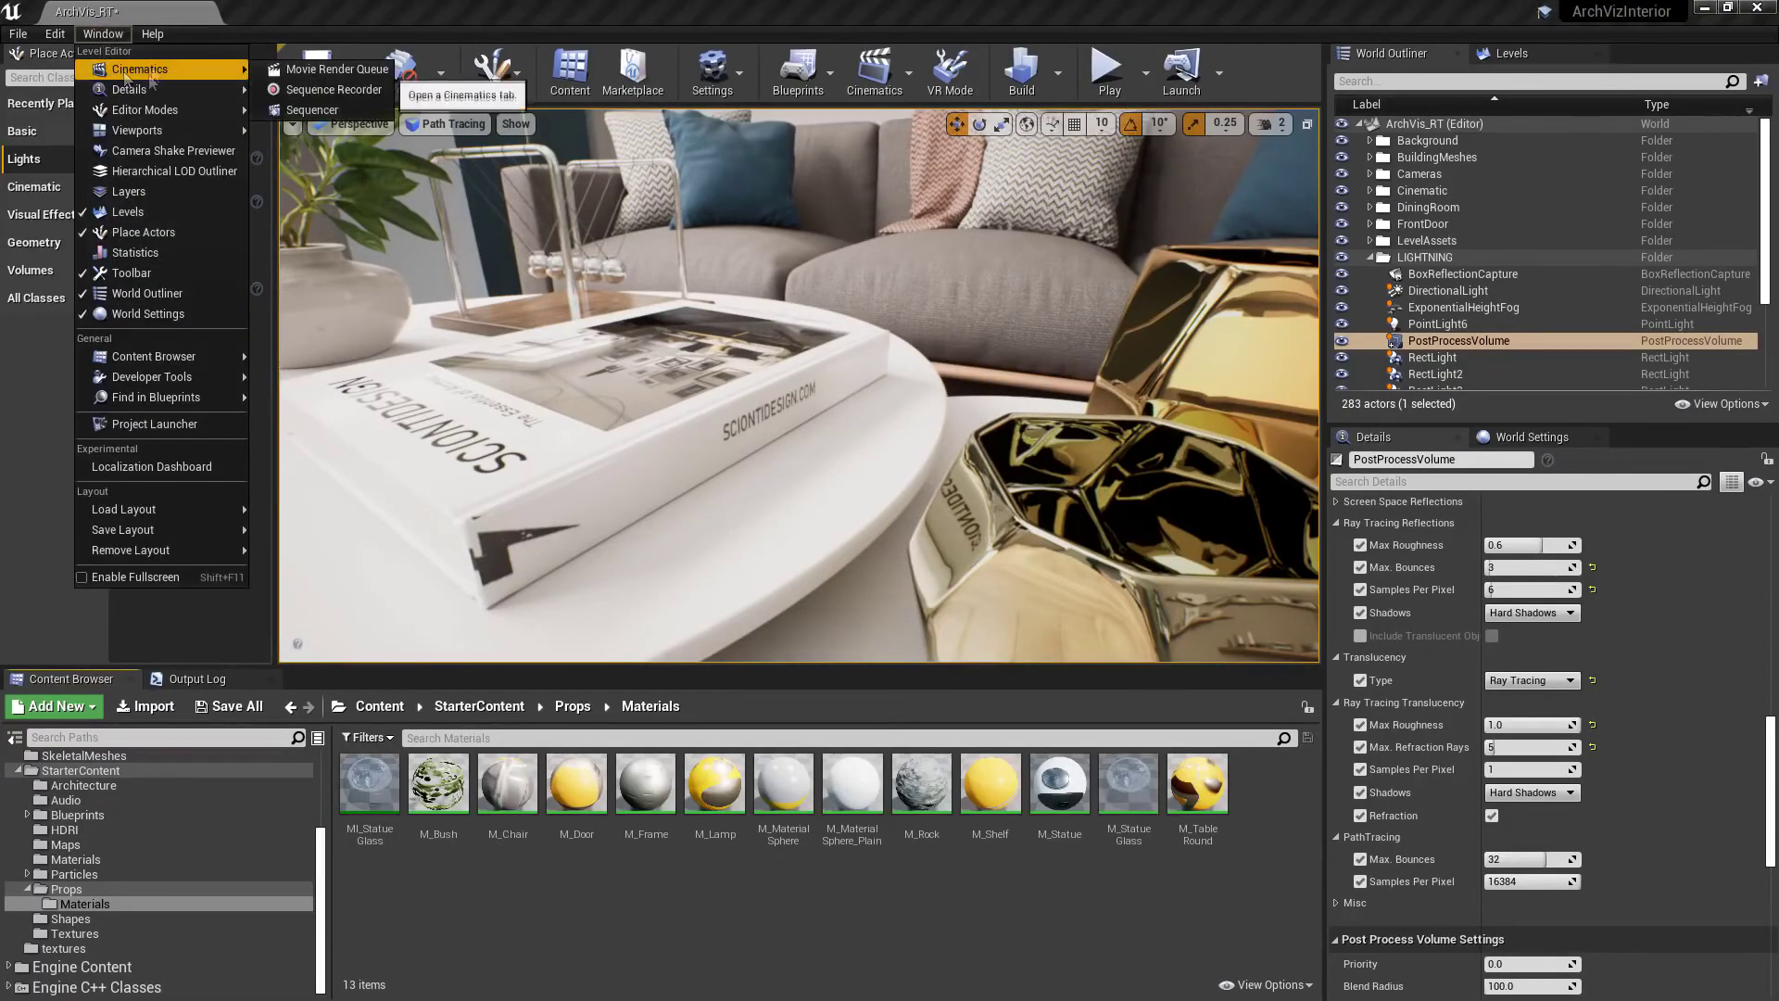
left_click(346, 71)
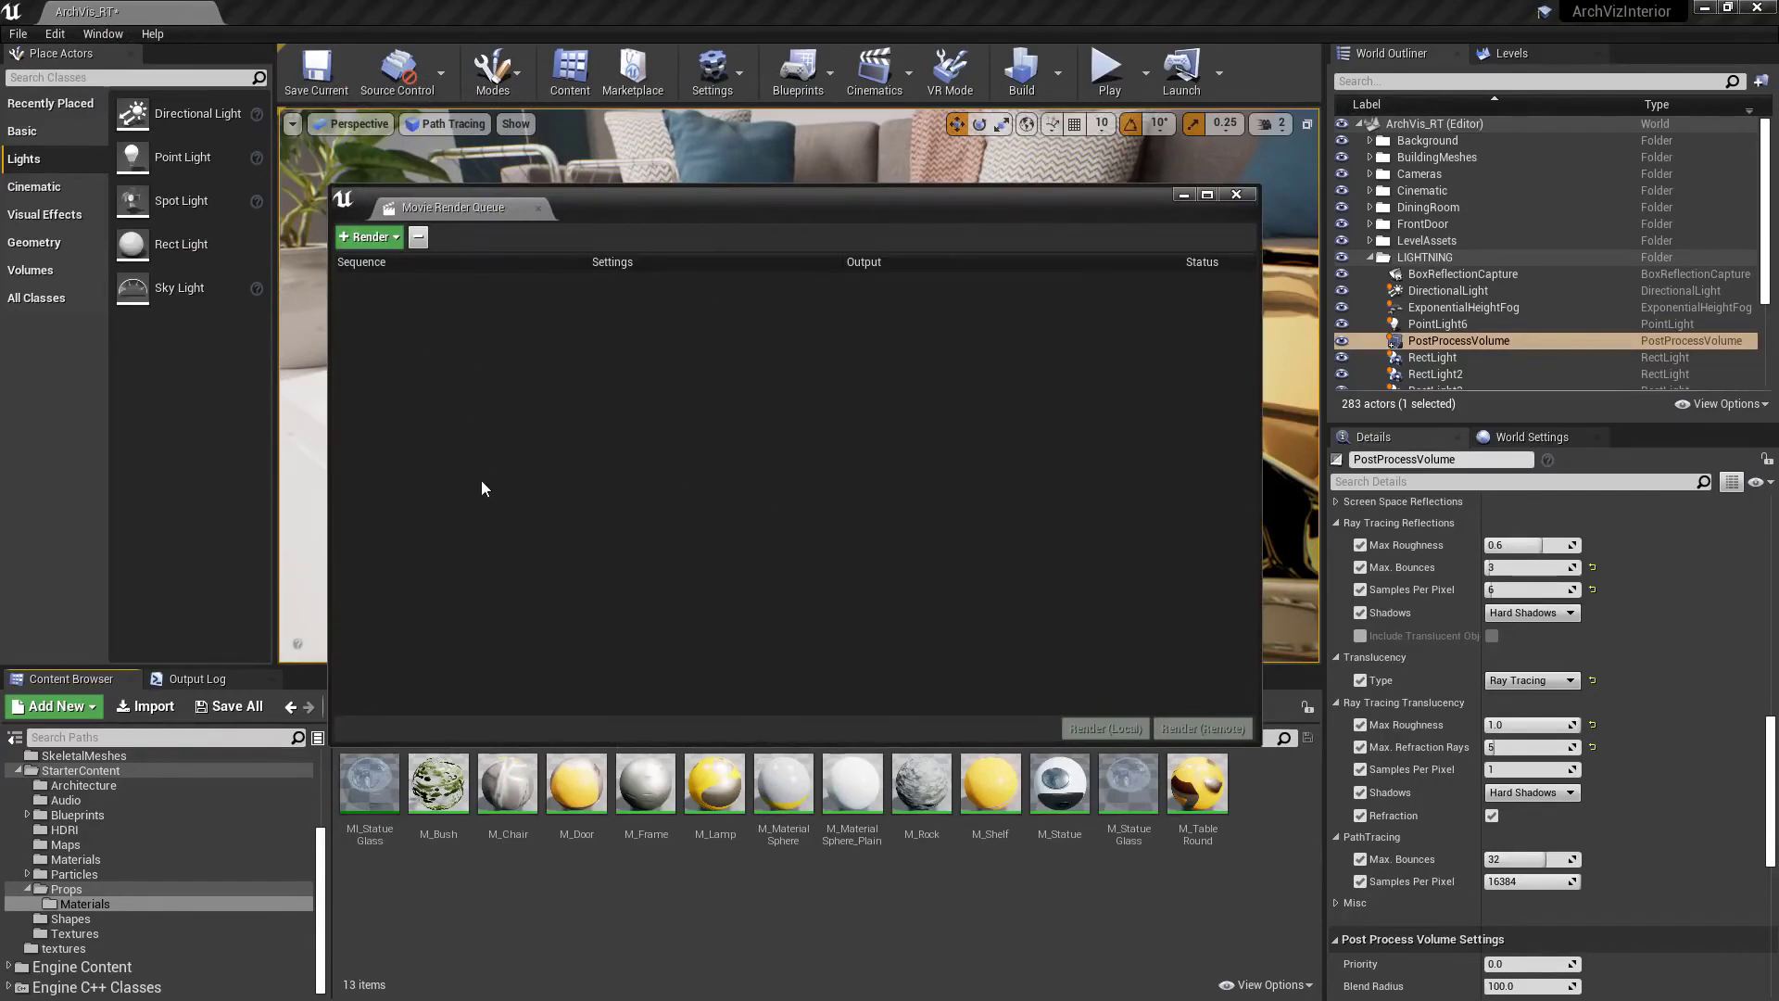
left_click(369, 236)
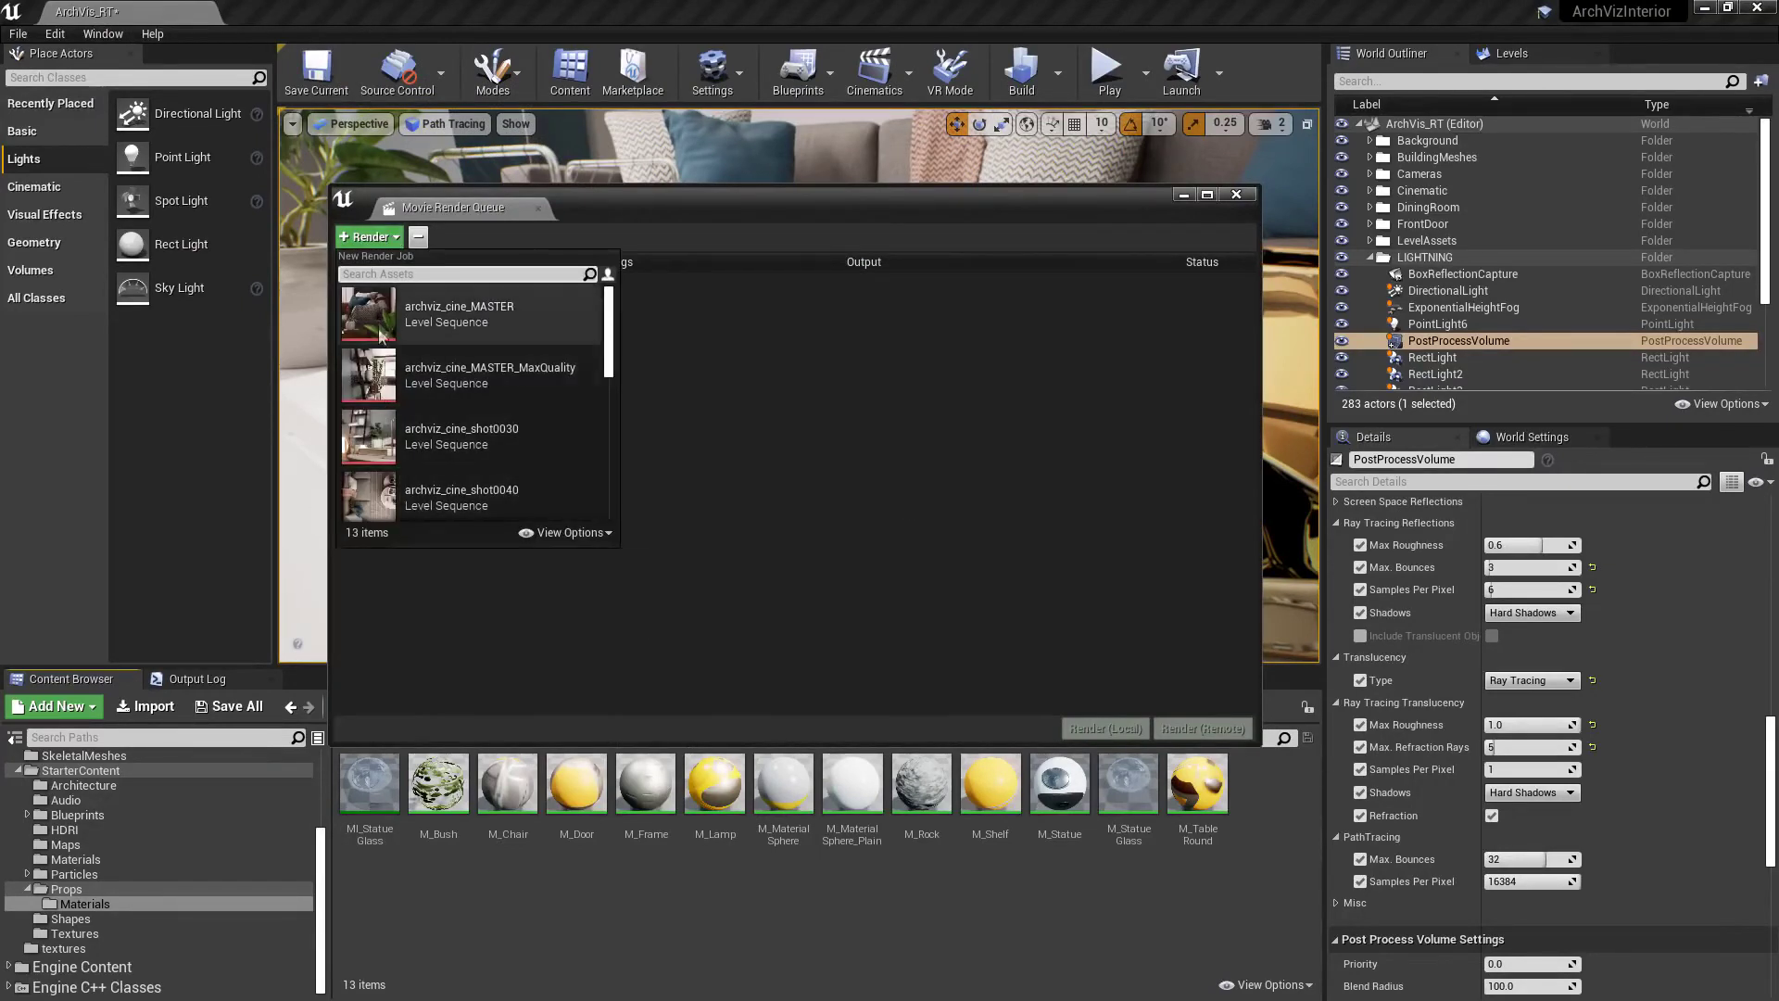
left_click(398, 304)
left_click(548, 285)
In the archviz_cine_MASTER job's configuration, add .png Sequence [8bit] output and disable the .jpg sequence
left_click(634, 289)
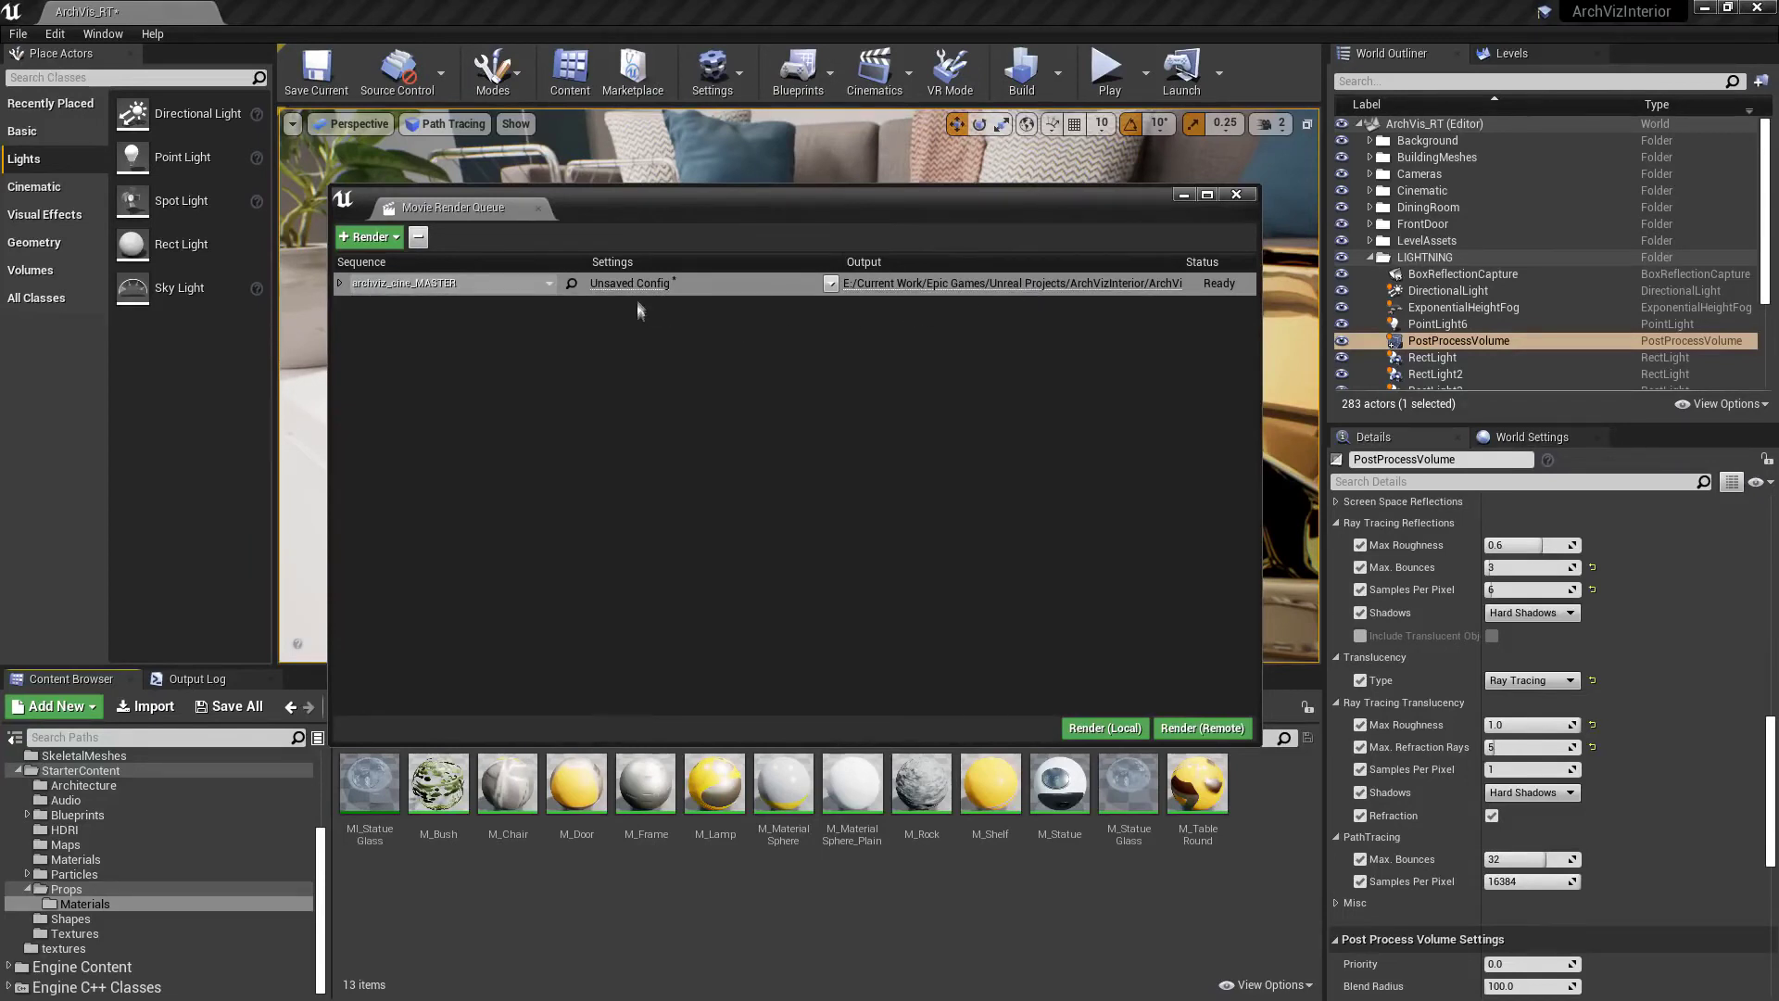
left_click(656, 295)
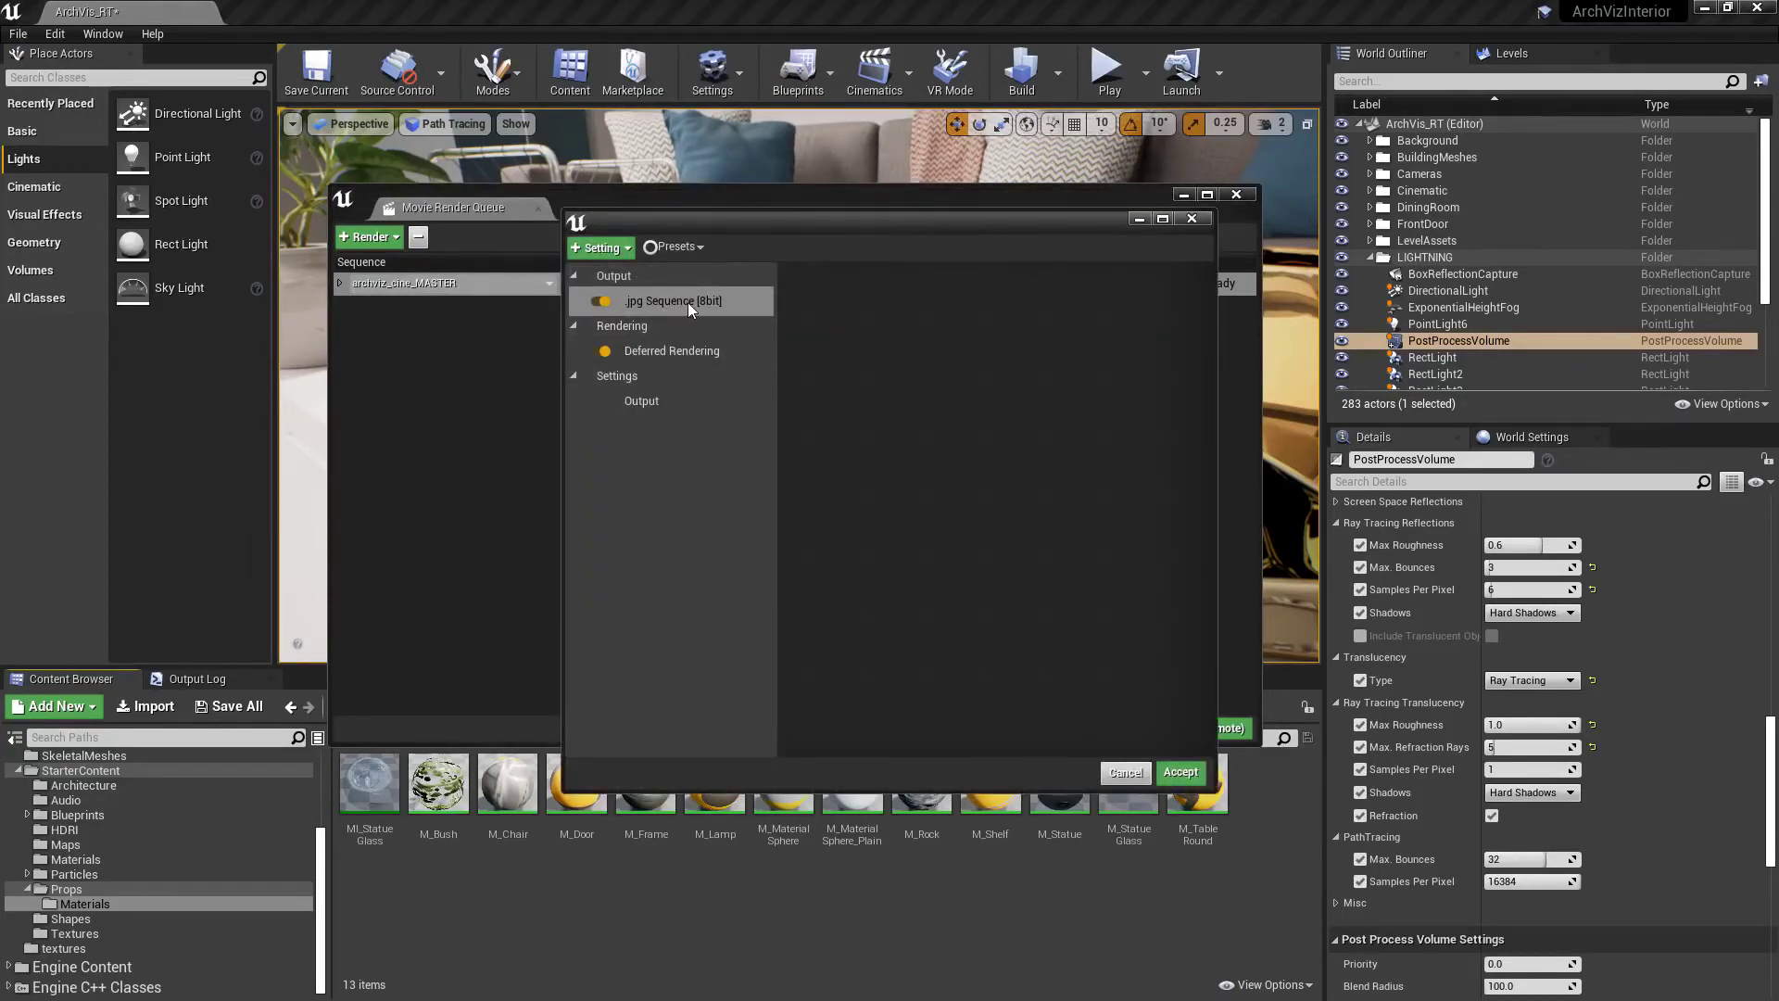
left_click(638, 402)
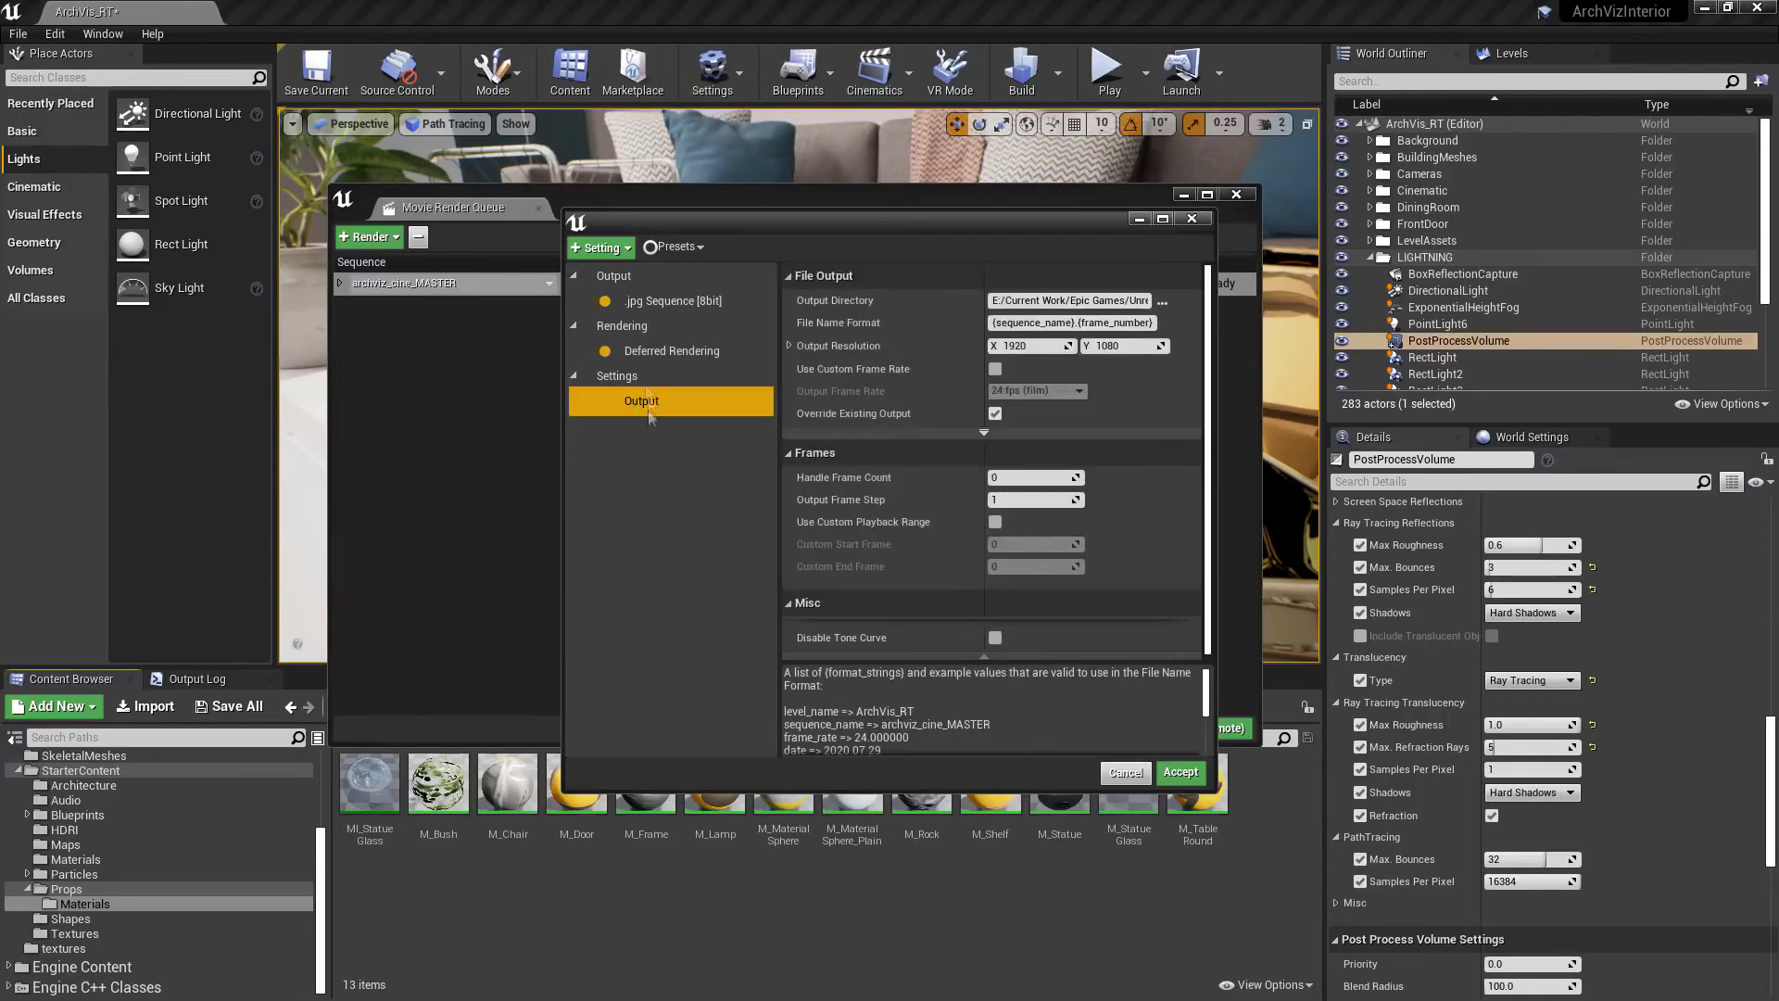
left_click(600, 248)
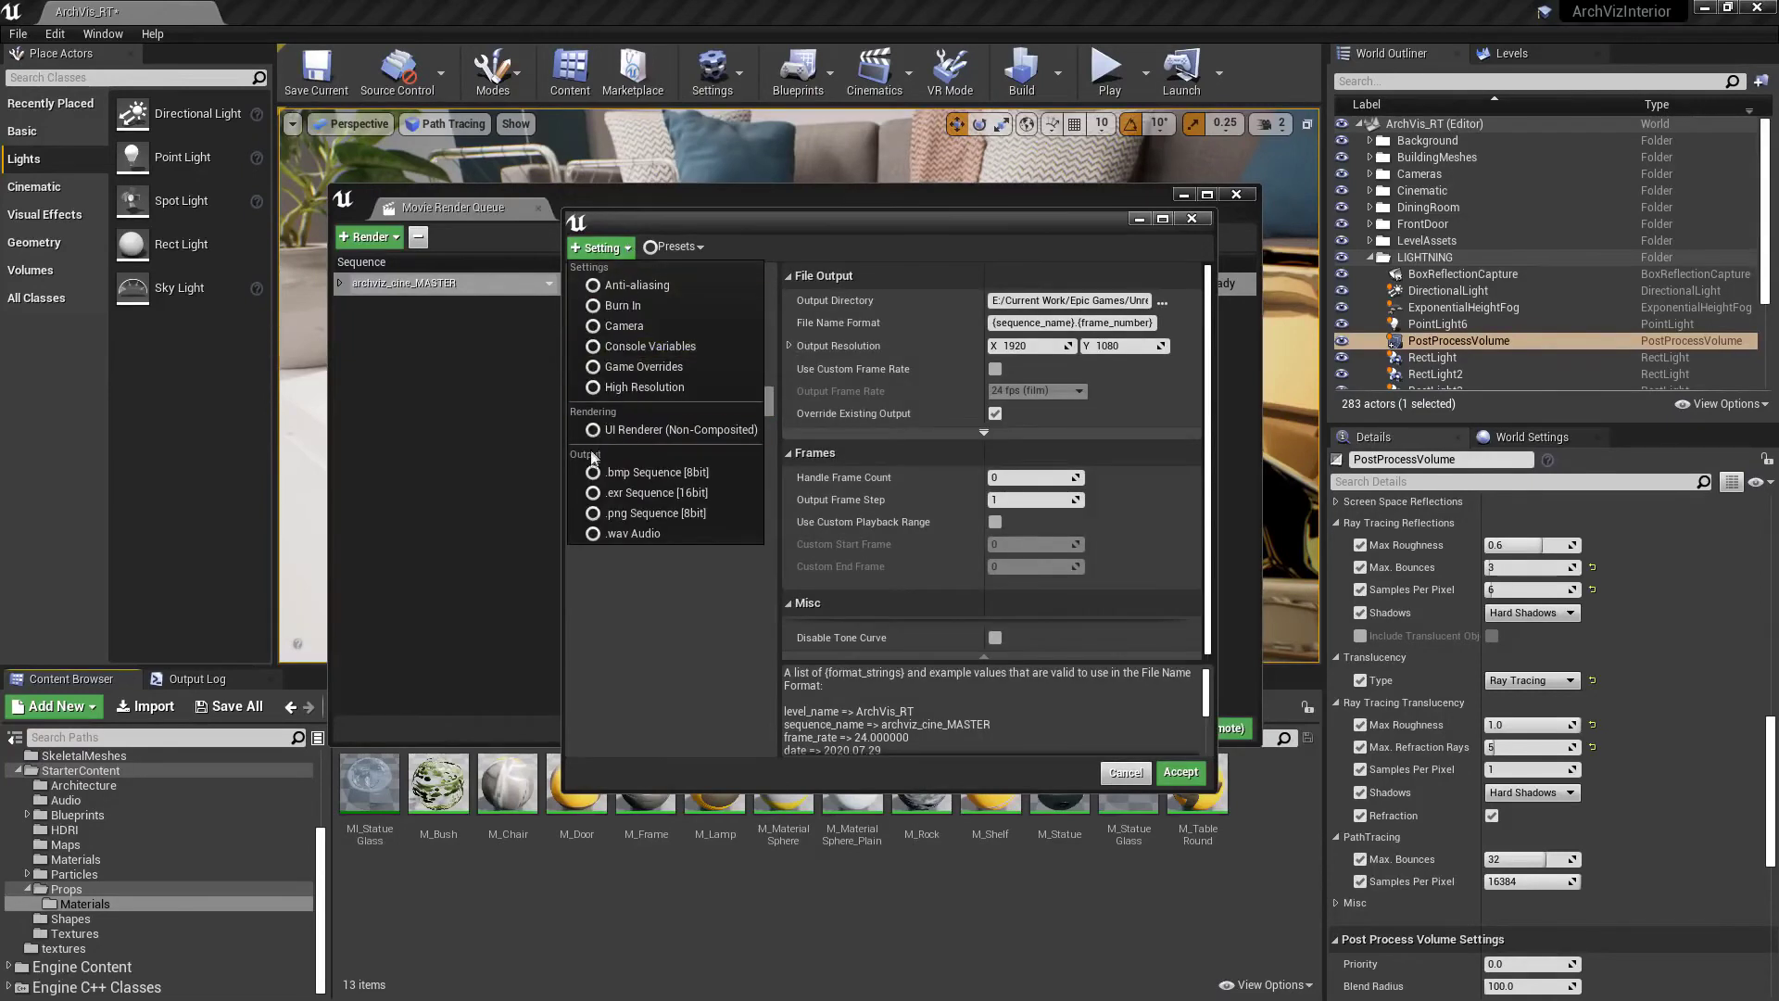
left_click(651, 512)
left_click(598, 301)
Set the render job's output resolution to 3840 x 2160
left_click(637, 432)
left_click(1034, 346)
type("3840")
key("Tab")
type("2160")
key("Return")
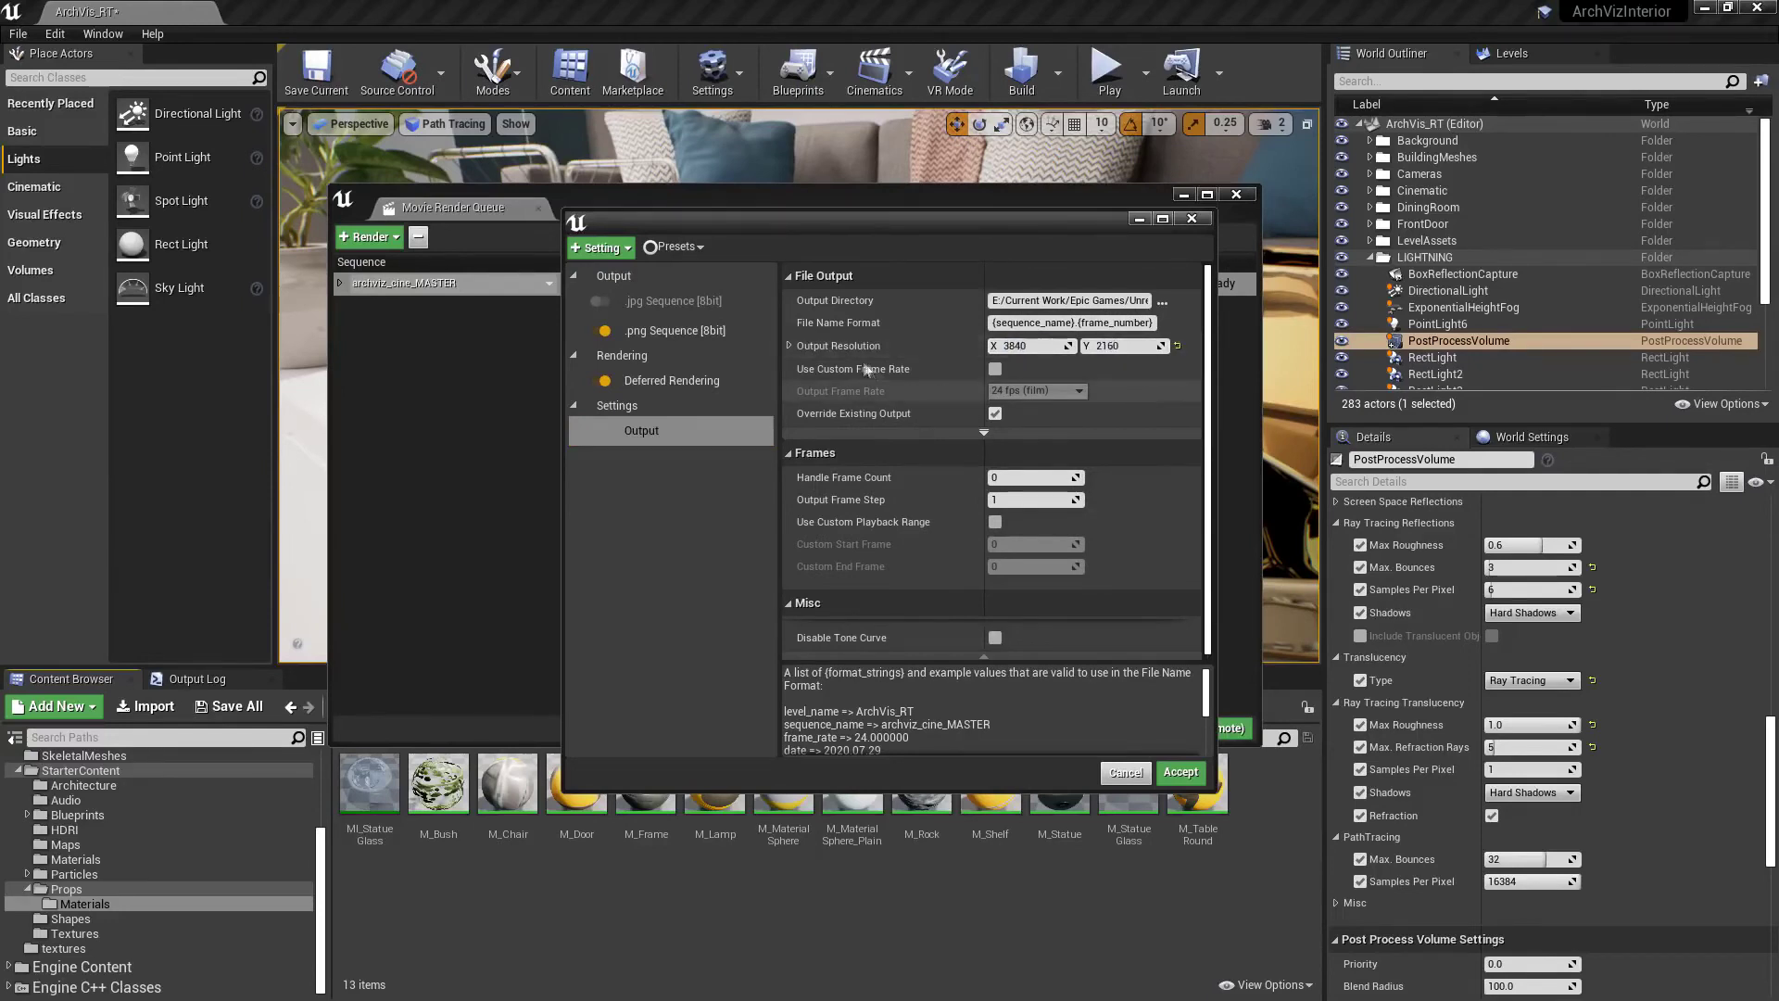
Add the High Resolution setting to the render job with a tile count of 2 and an overlap ratio of 0.1
left_click(601, 248)
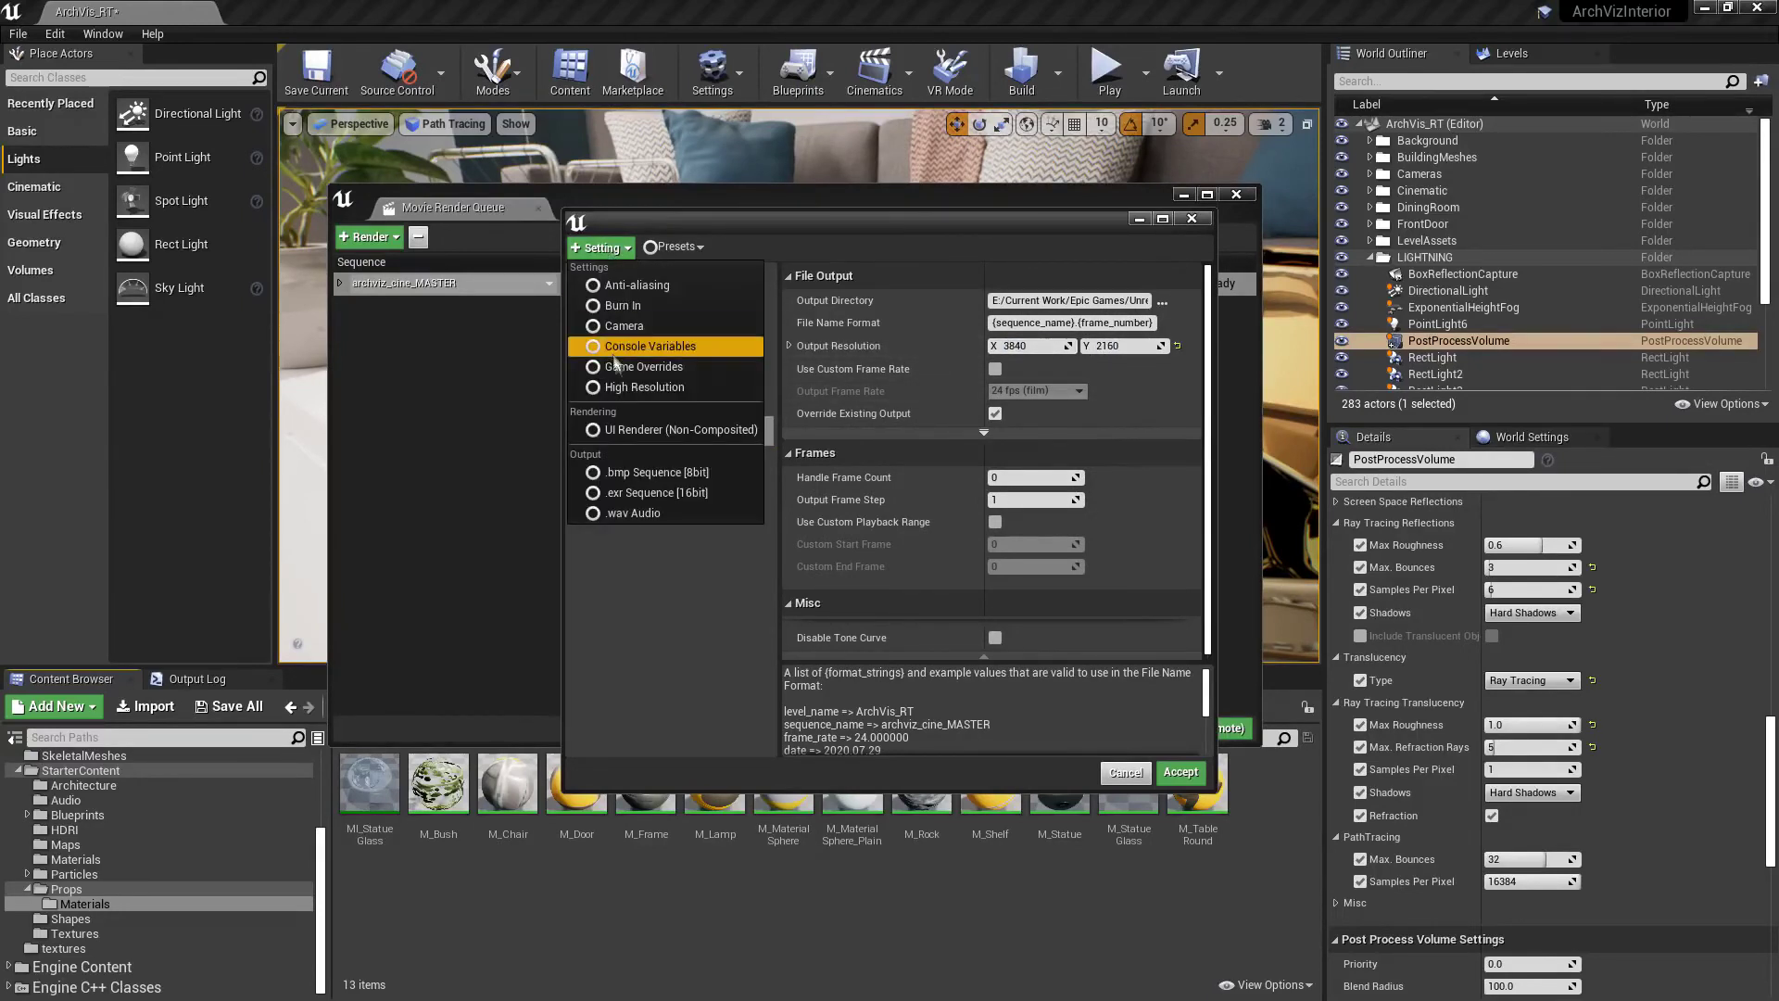
left_click(713, 543)
left_click_drag(1028, 300, 1041, 300)
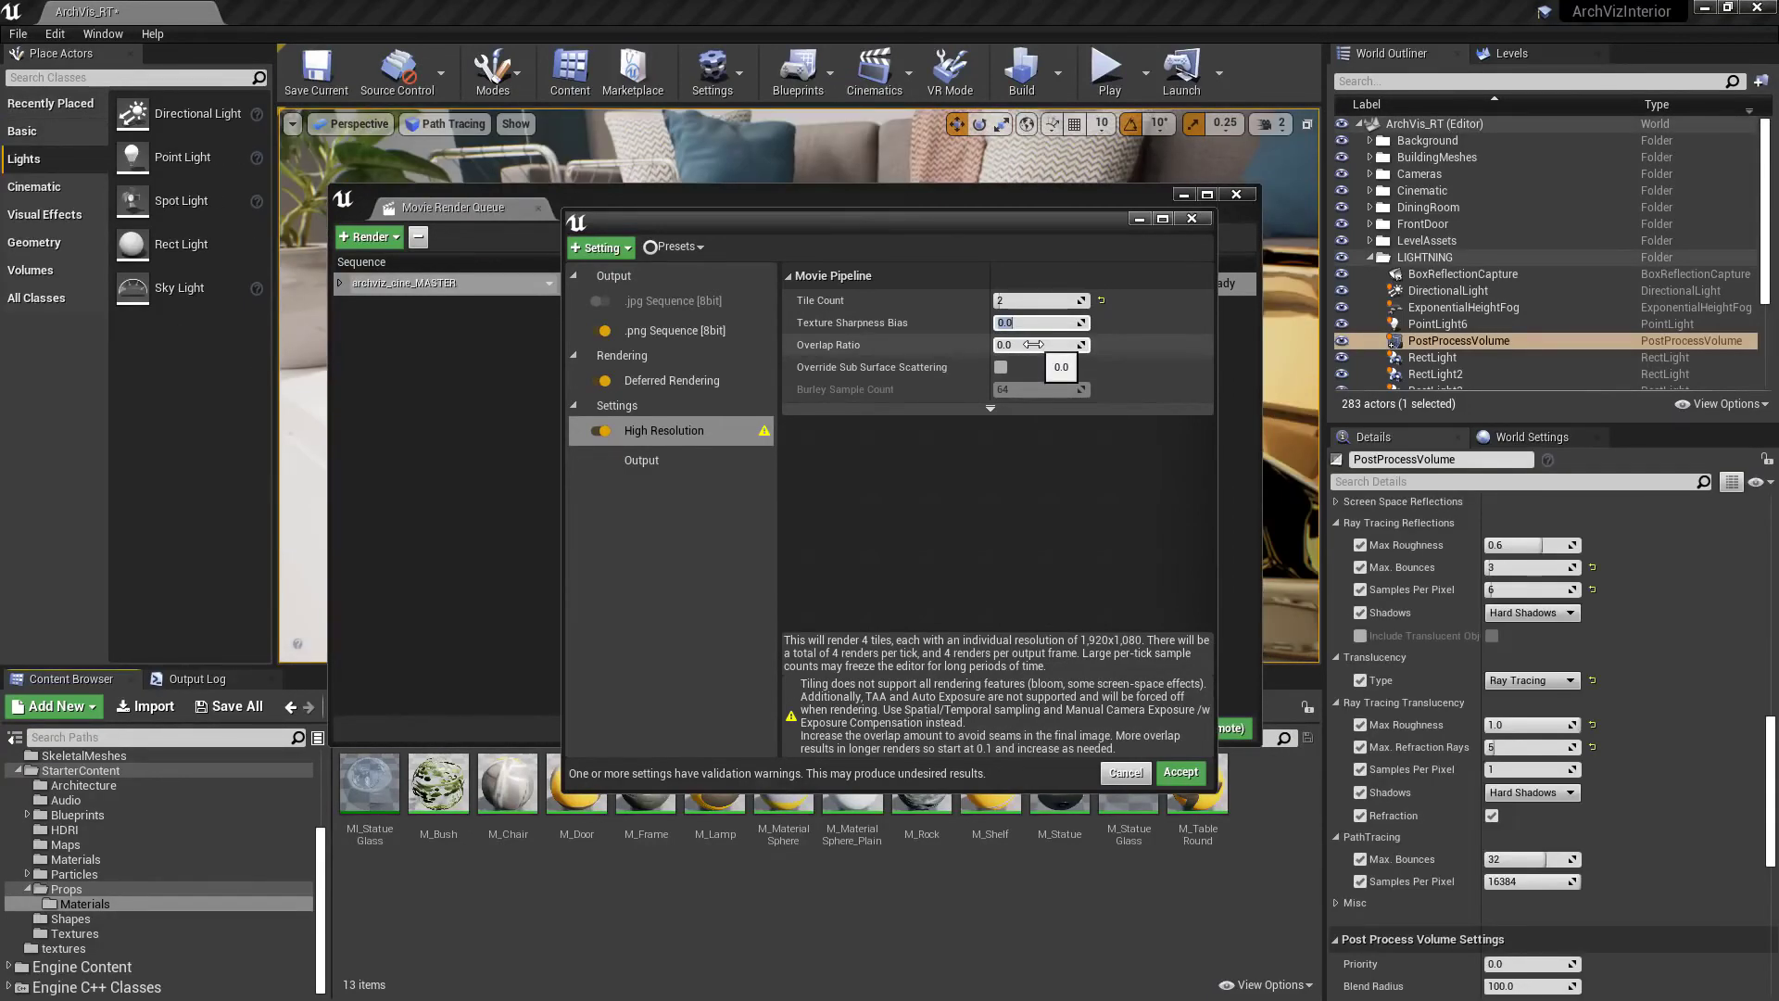
left_click_drag(1033, 343, 1033, 344)
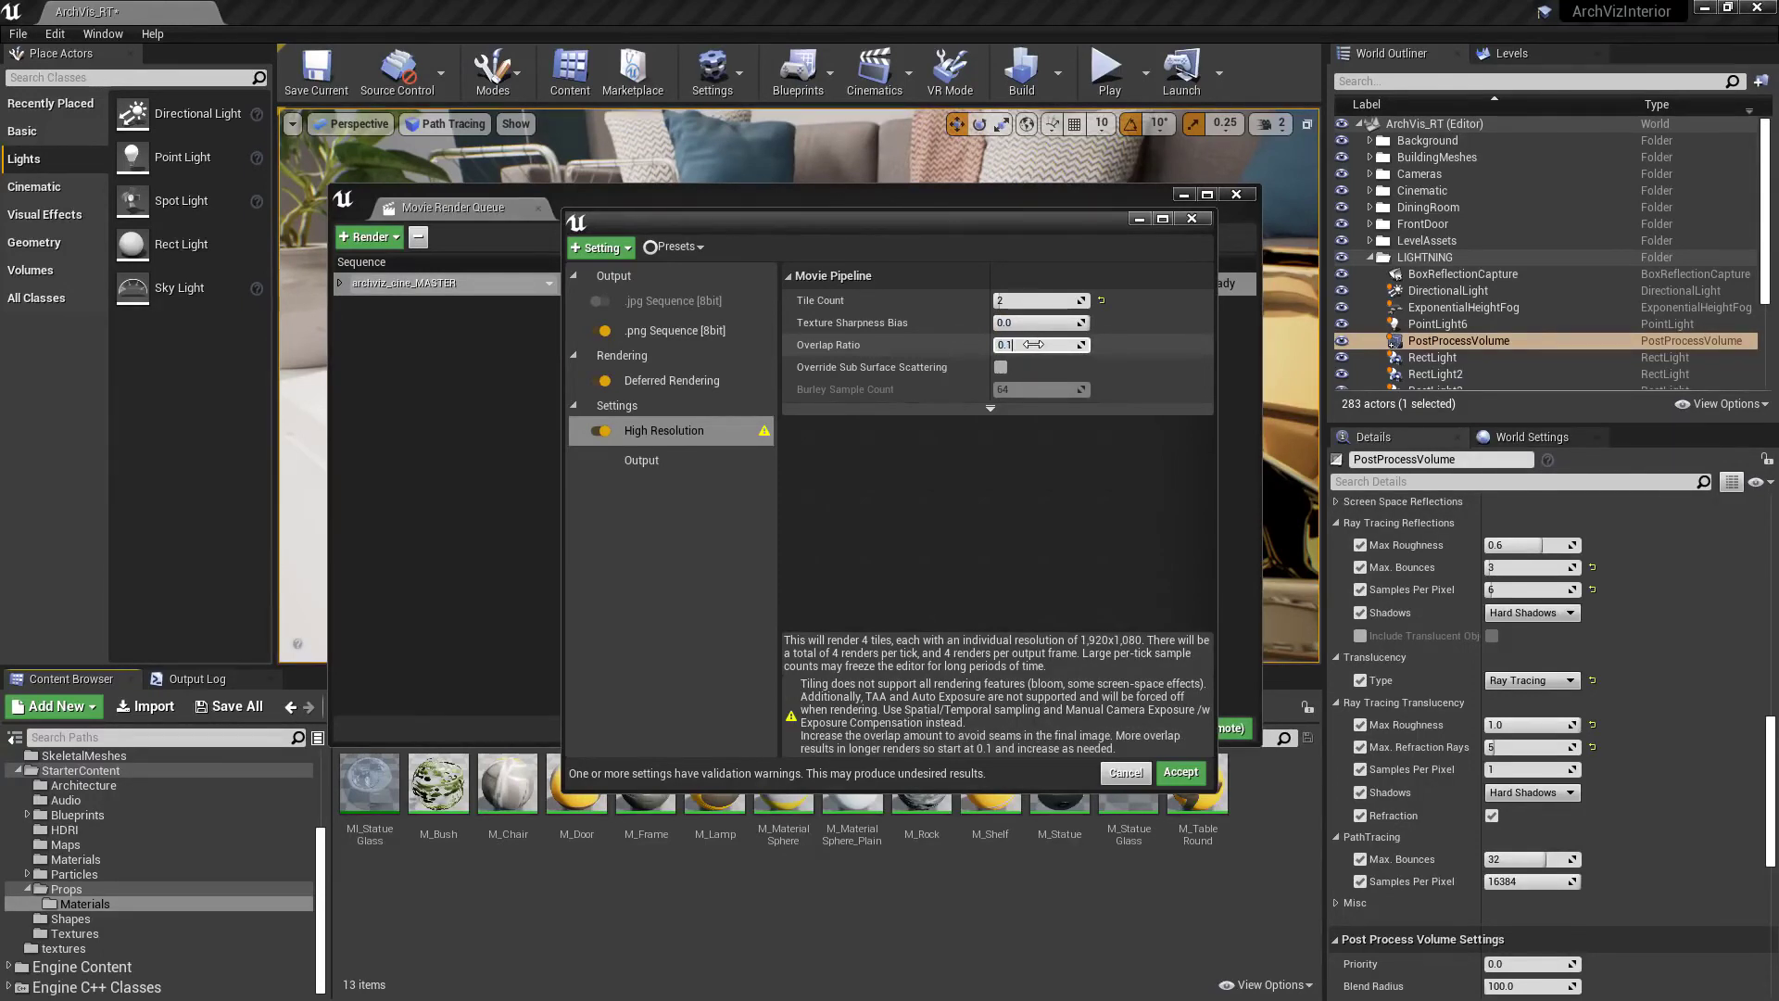
key("Return")
Save the render configuration as the preset MyPreset and start a local render of the queue
left_click(617, 248)
left_click(632, 252)
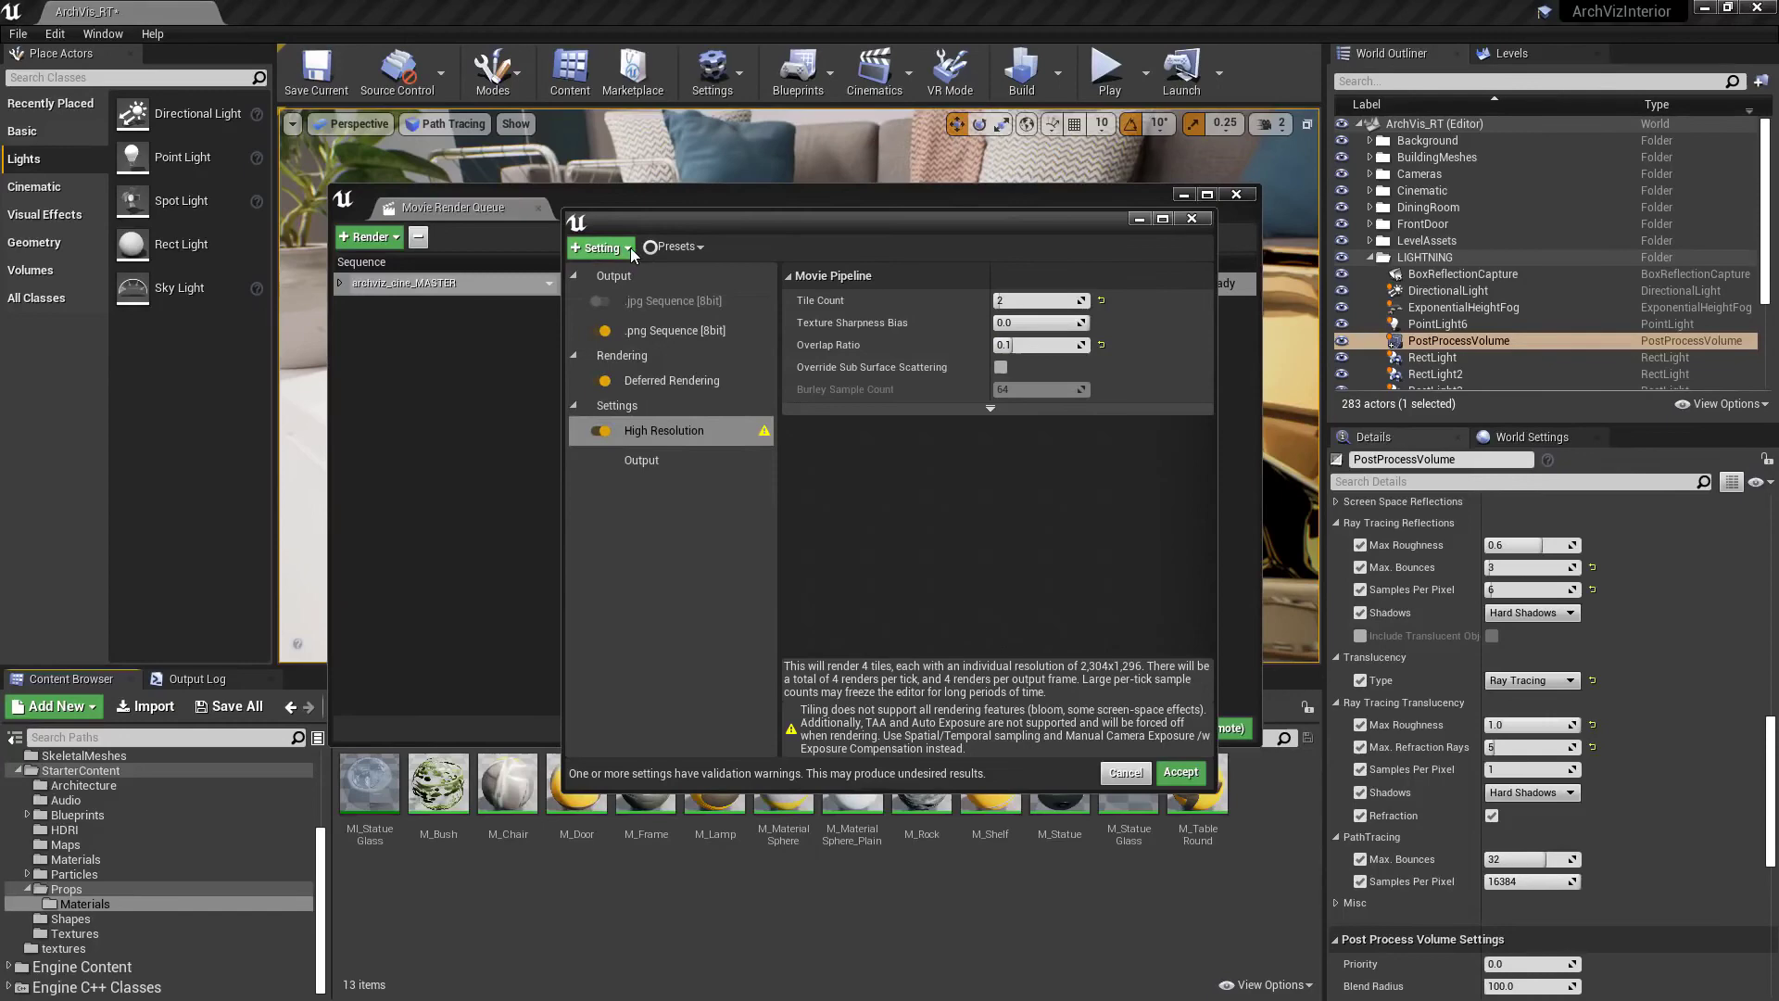
left_click(675, 246)
left_click(687, 271)
left_click(363, 322)
left_click(433, 354)
left_click(1337, 799)
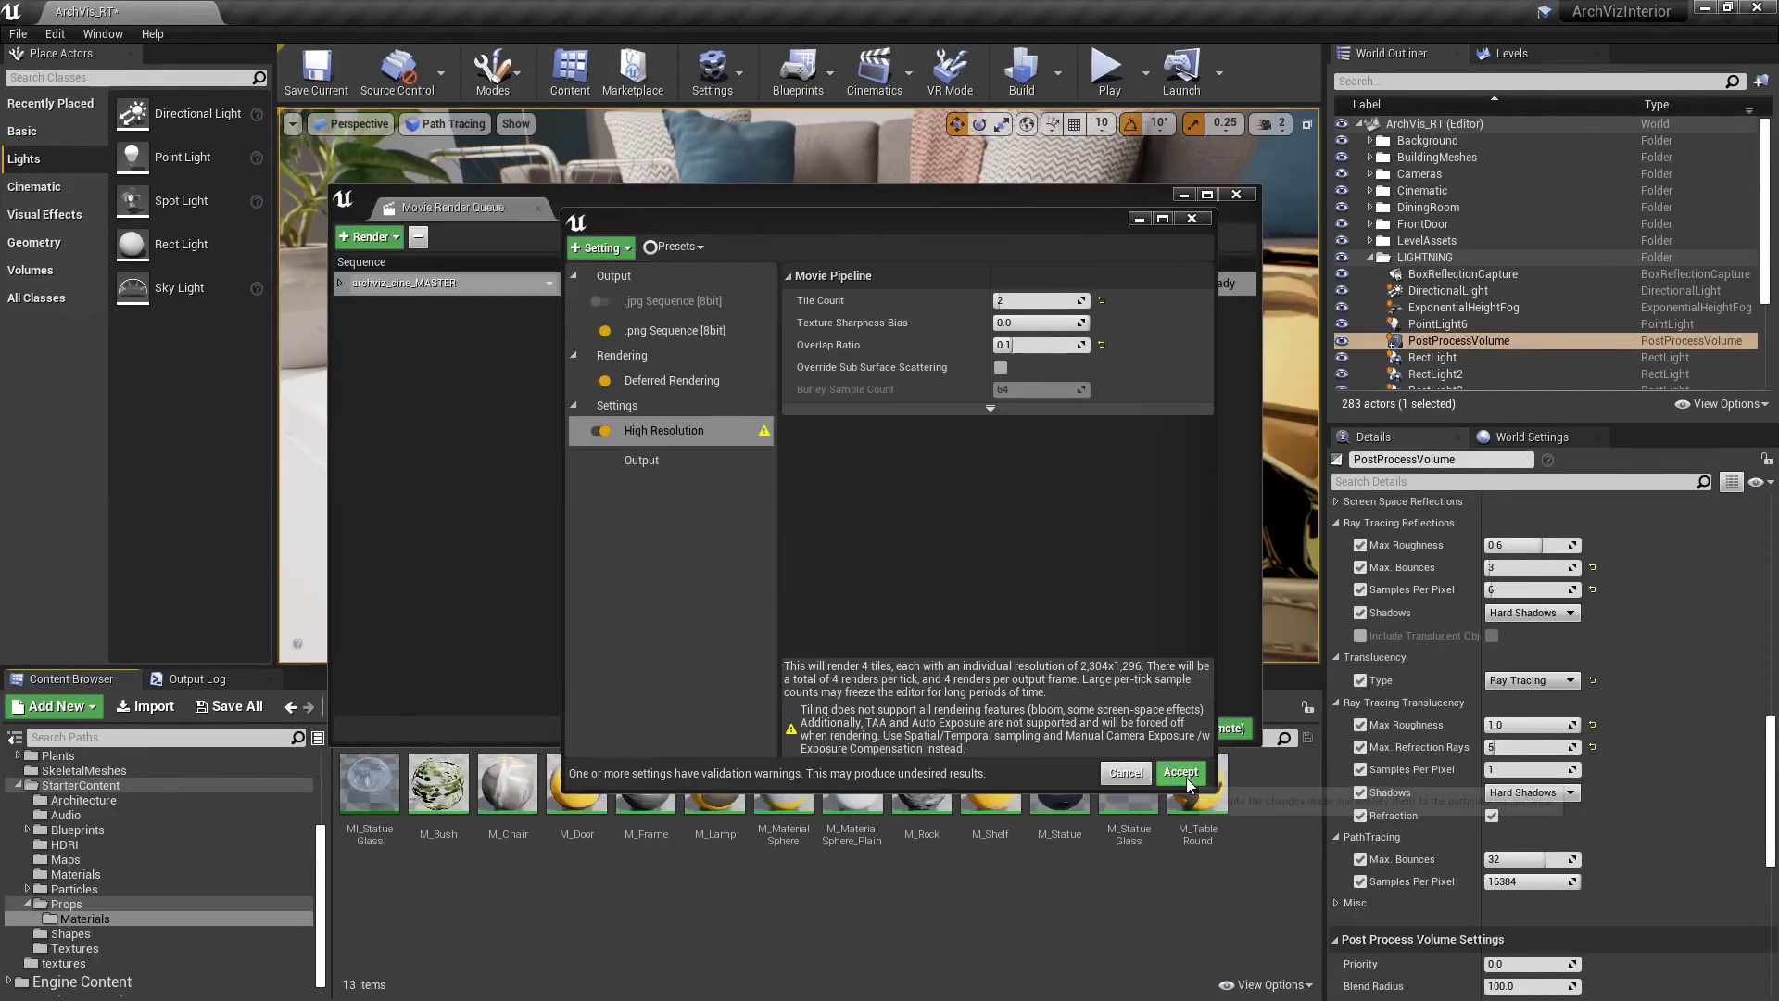
left_click(1180, 772)
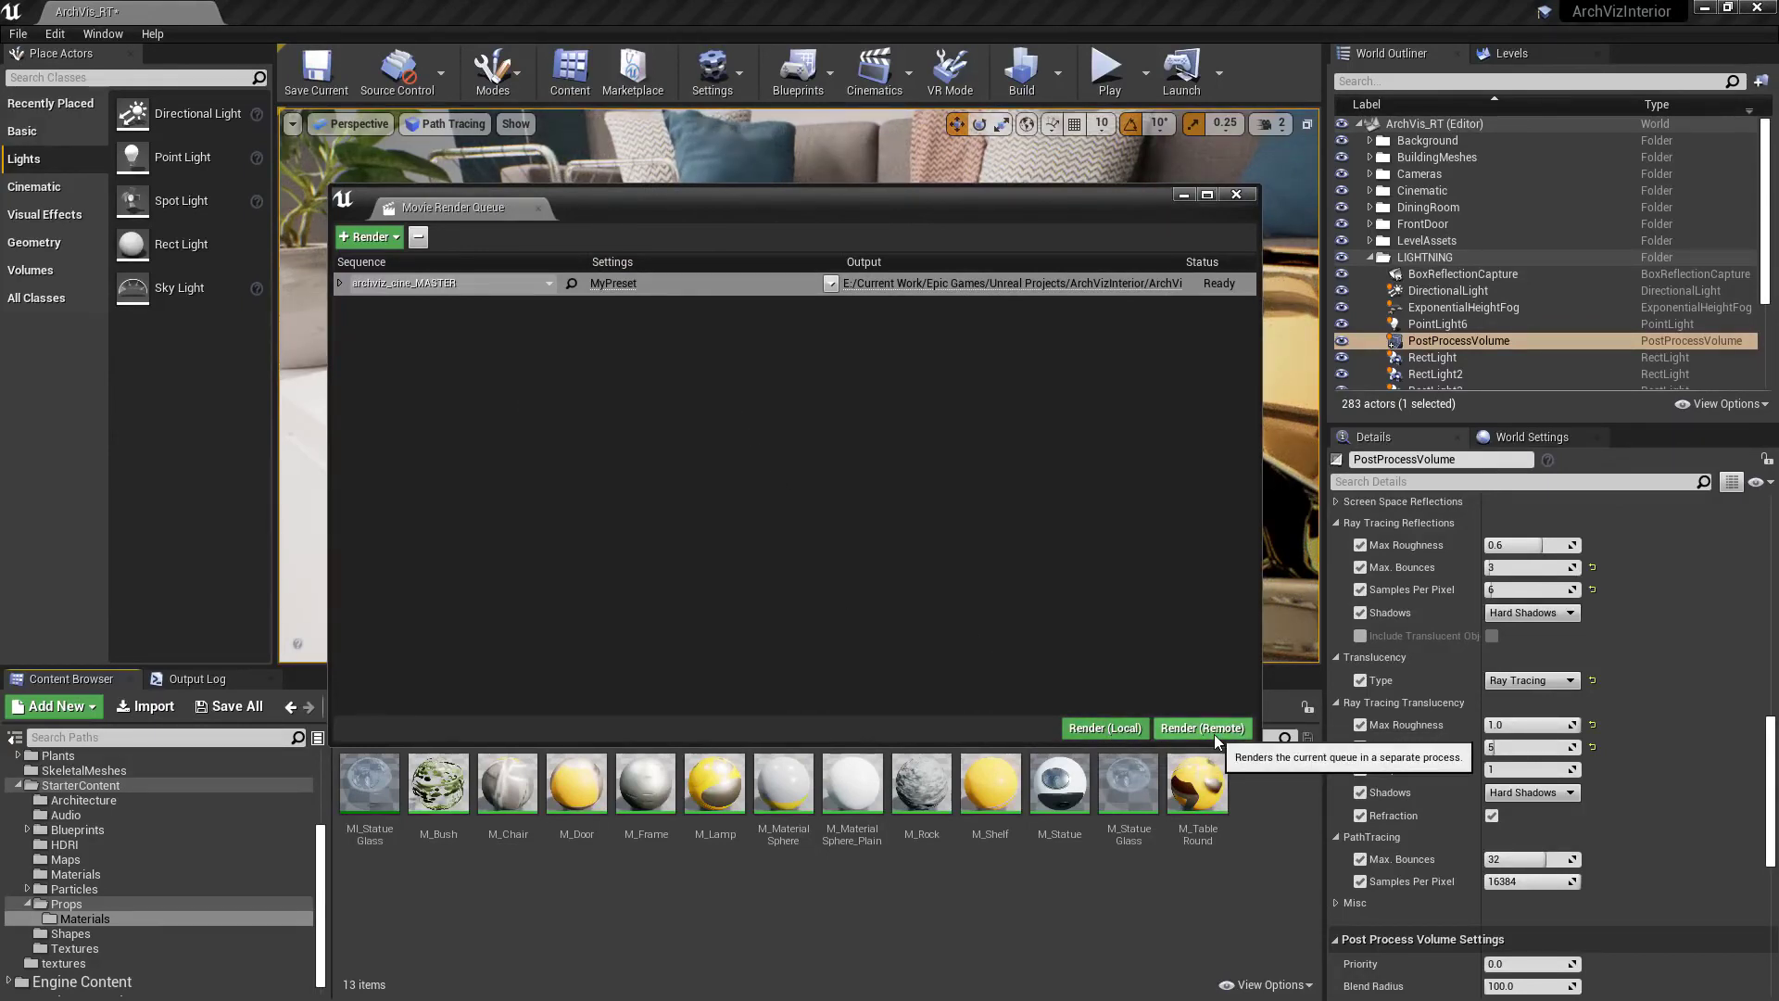
left_click(1104, 728)
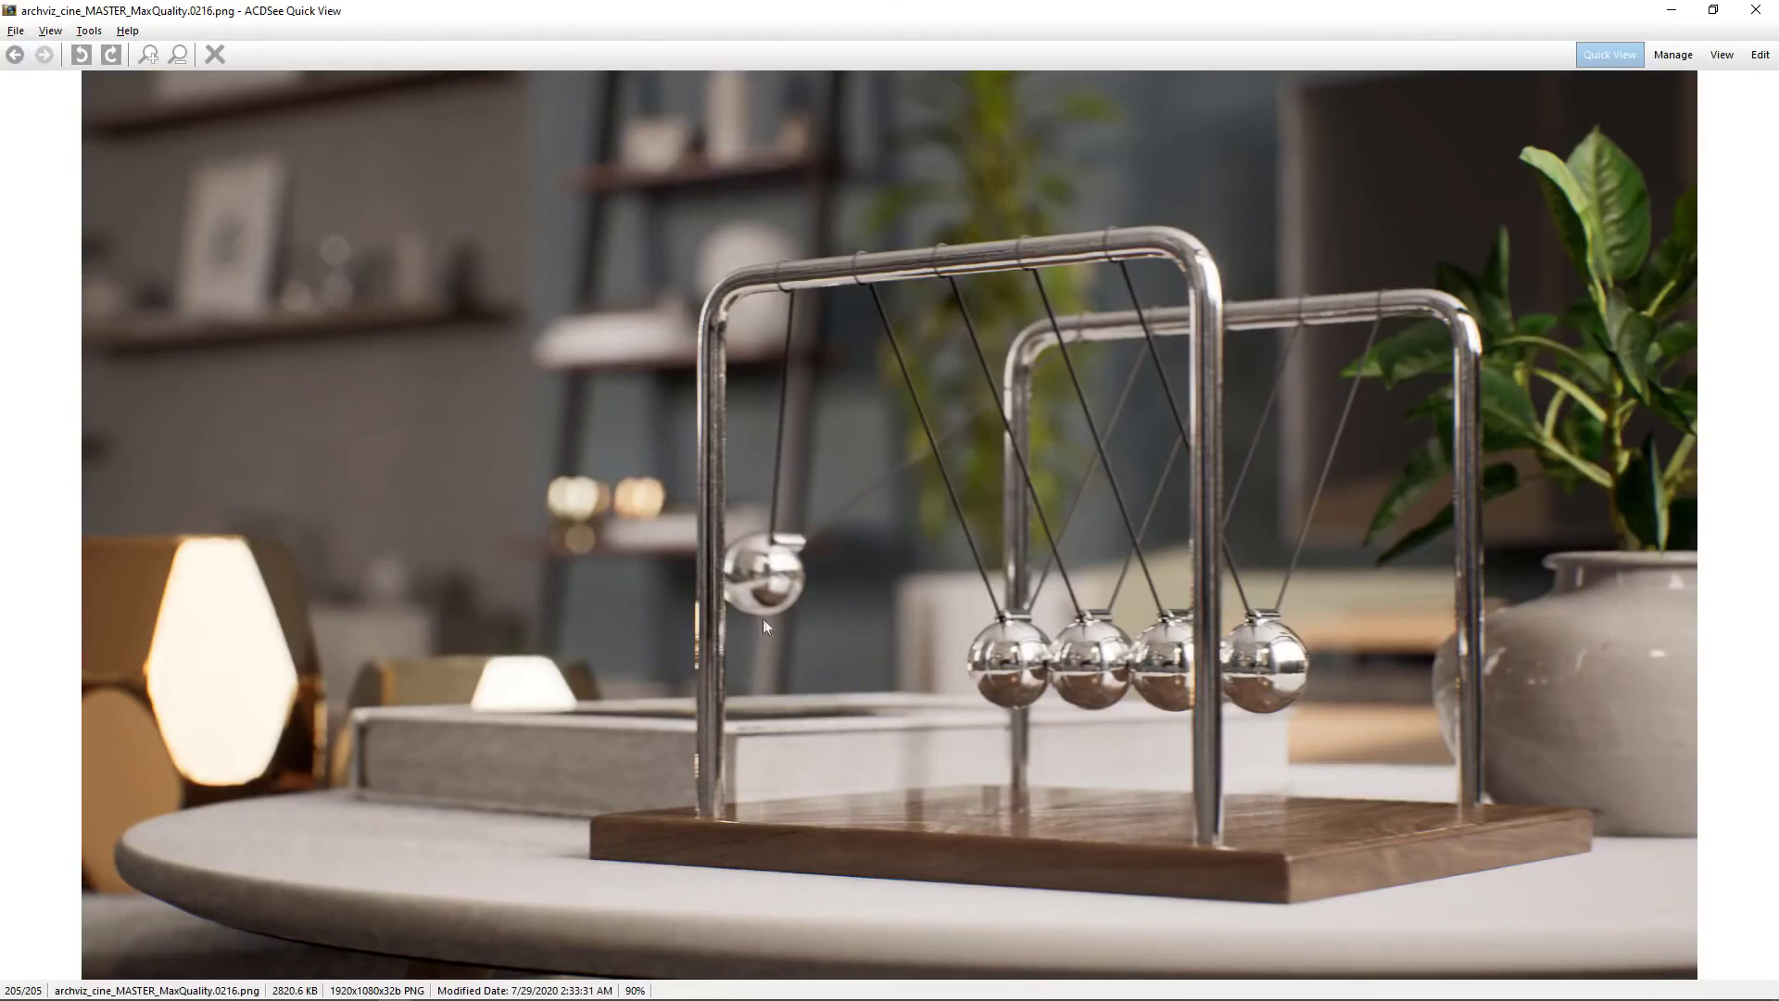
Step back through the rendered archviz_cine_MASTER_MaxQuality frames of the Newton's cradle shot in ACDSee Quick View
scroll(763, 619, "up", 9)
scroll(763, 618, "up", 20)
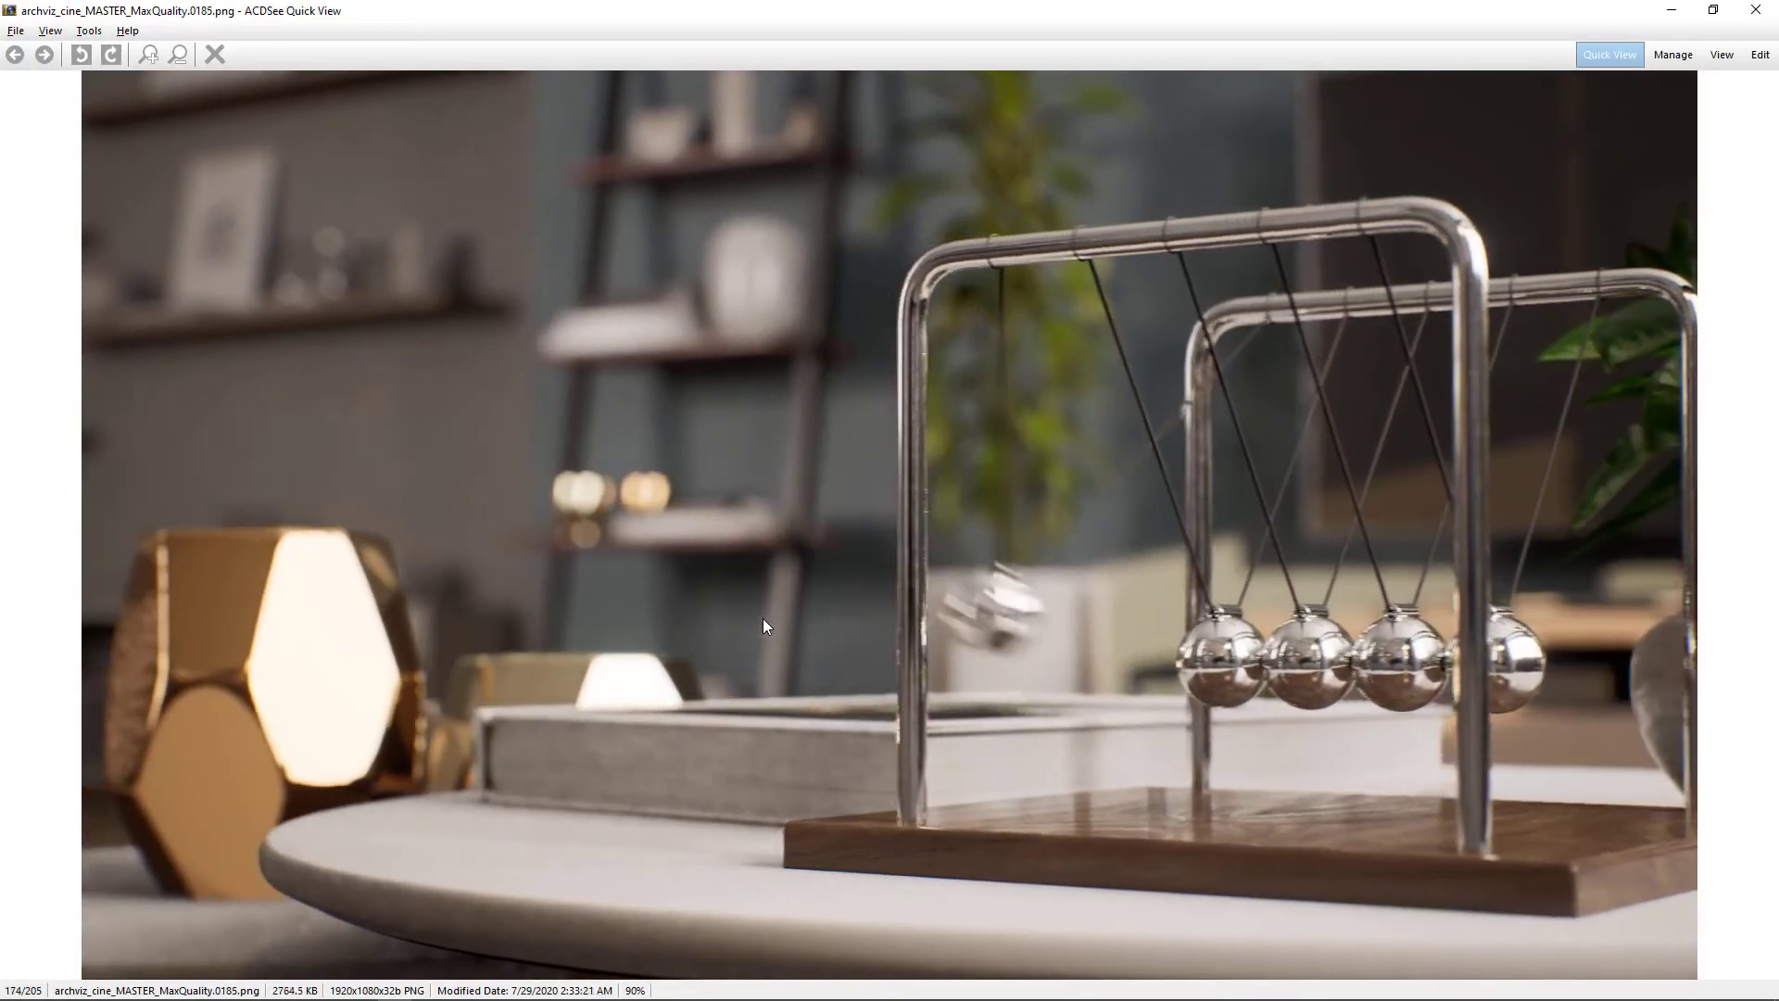
scroll(764, 625, "up", 1)
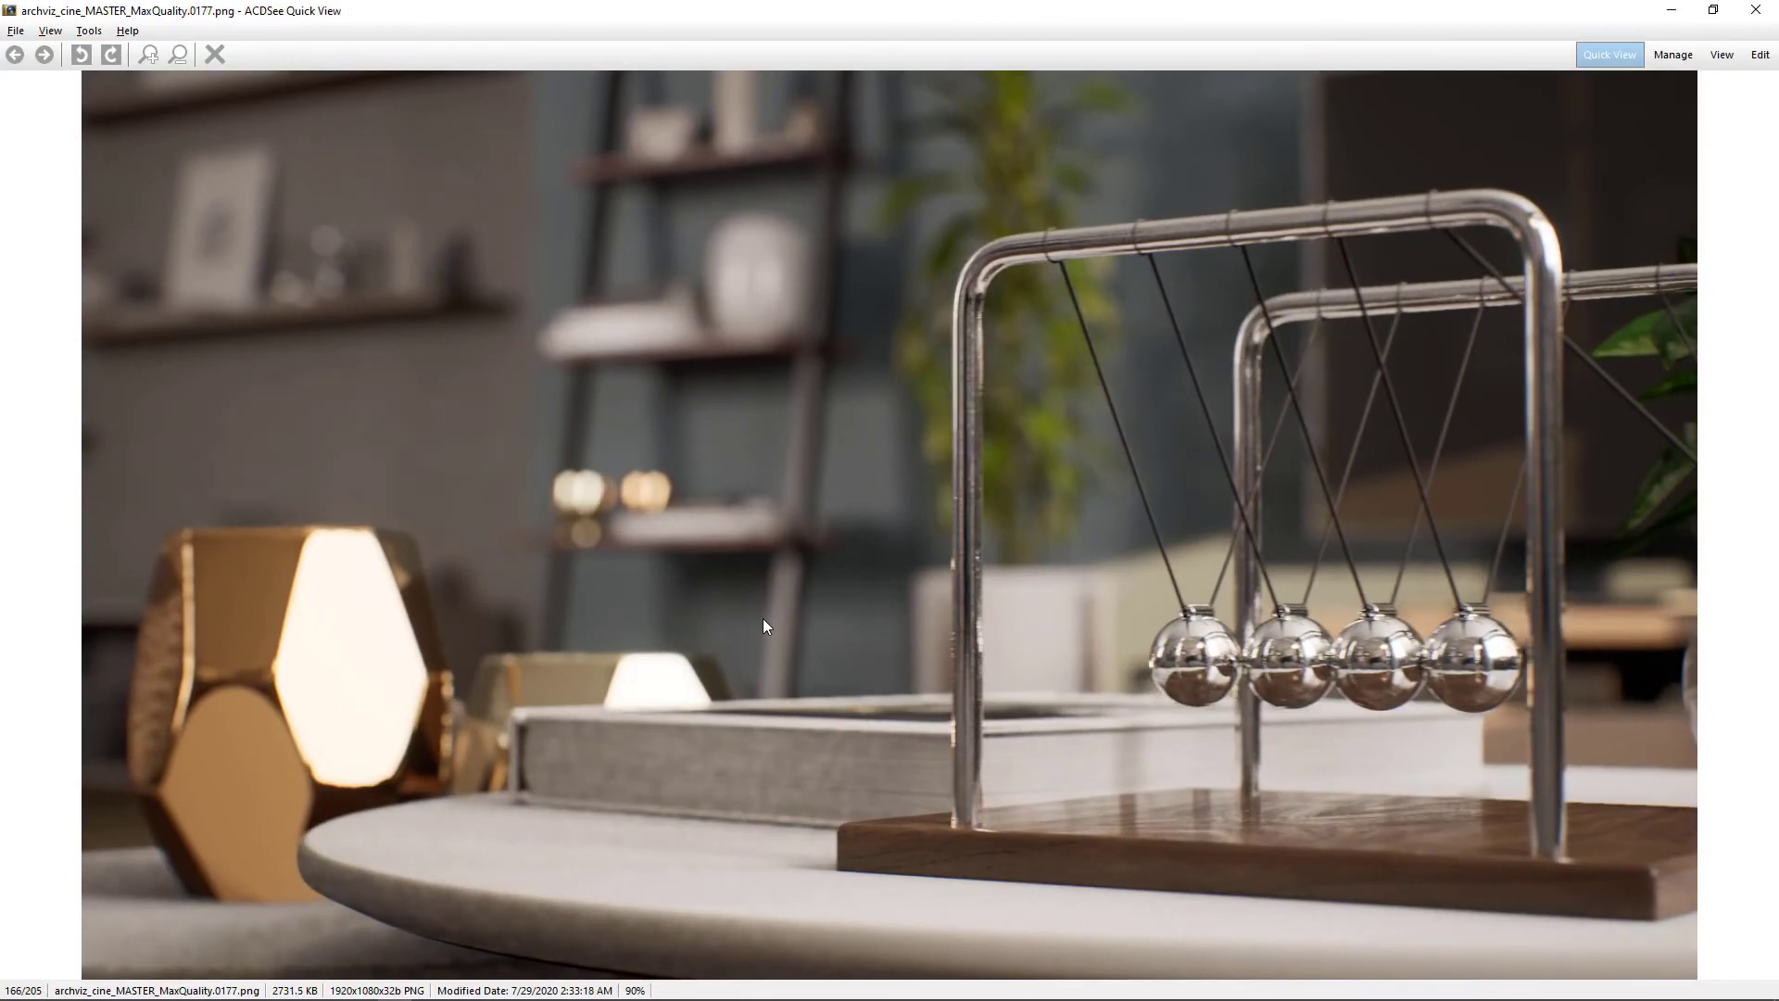